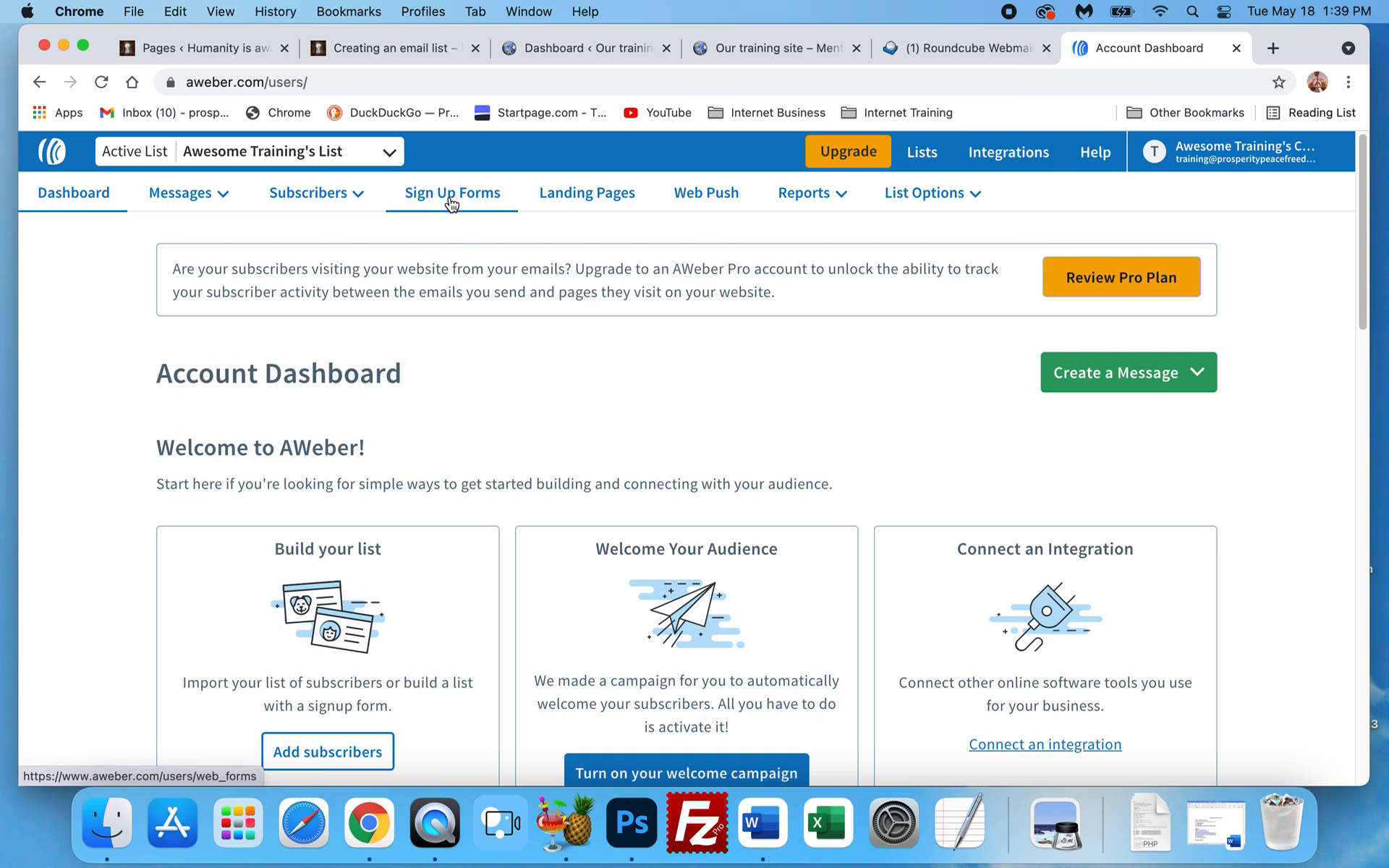
Go to the sign up forms page and start creating a new sign up form for a website
{"action": "left_click", "coordinate": [450, 198]}
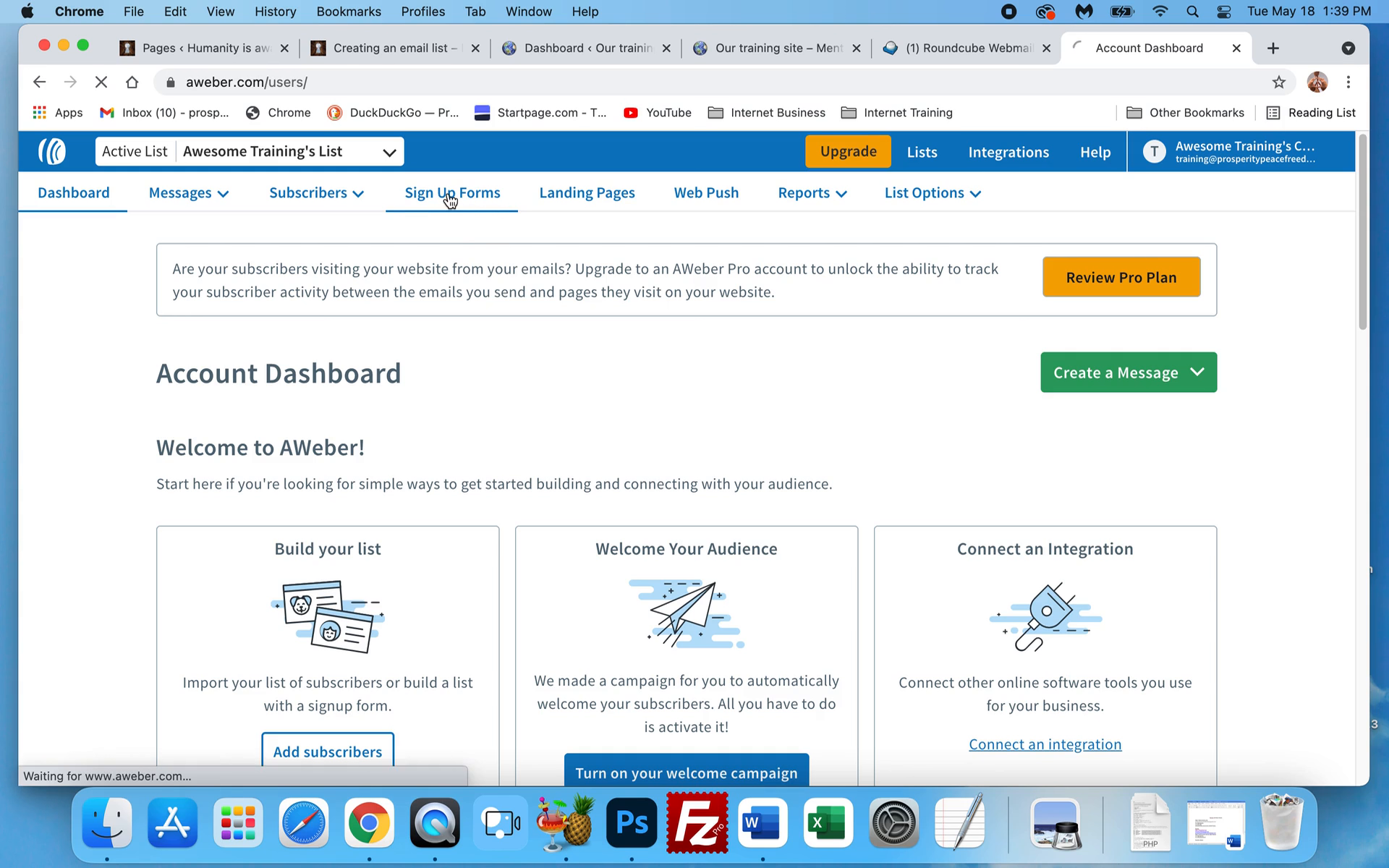
{"action": "scroll", "coordinate": [487, 350], "scroll_direction": "down", "scroll_amount": 1}
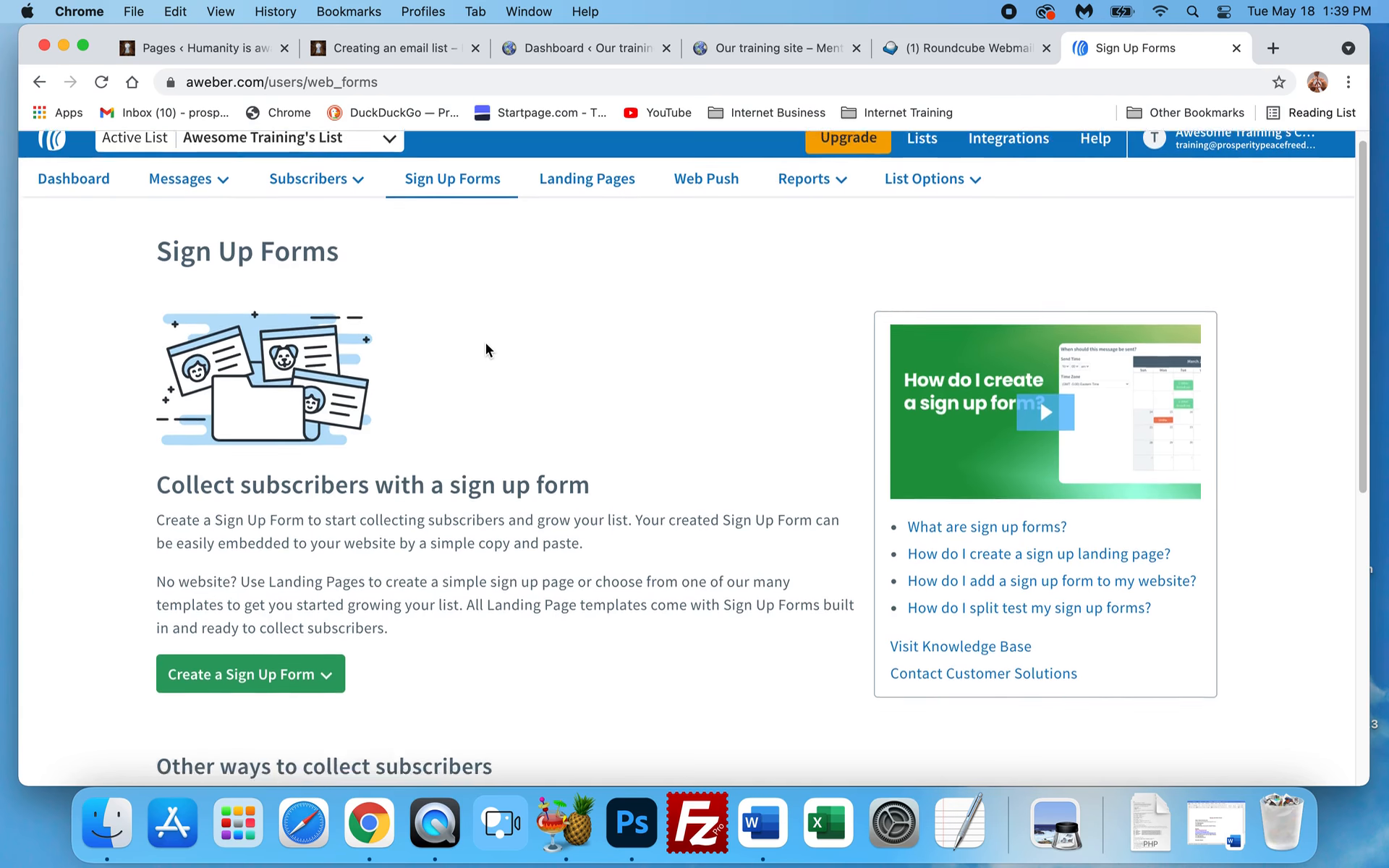
{"action": "scroll", "coordinate": [486, 351], "scroll_direction": "down", "scroll_amount": 3}
{"action": "scroll", "coordinate": [361, 456], "scroll_direction": "down", "scroll_amount": 1}
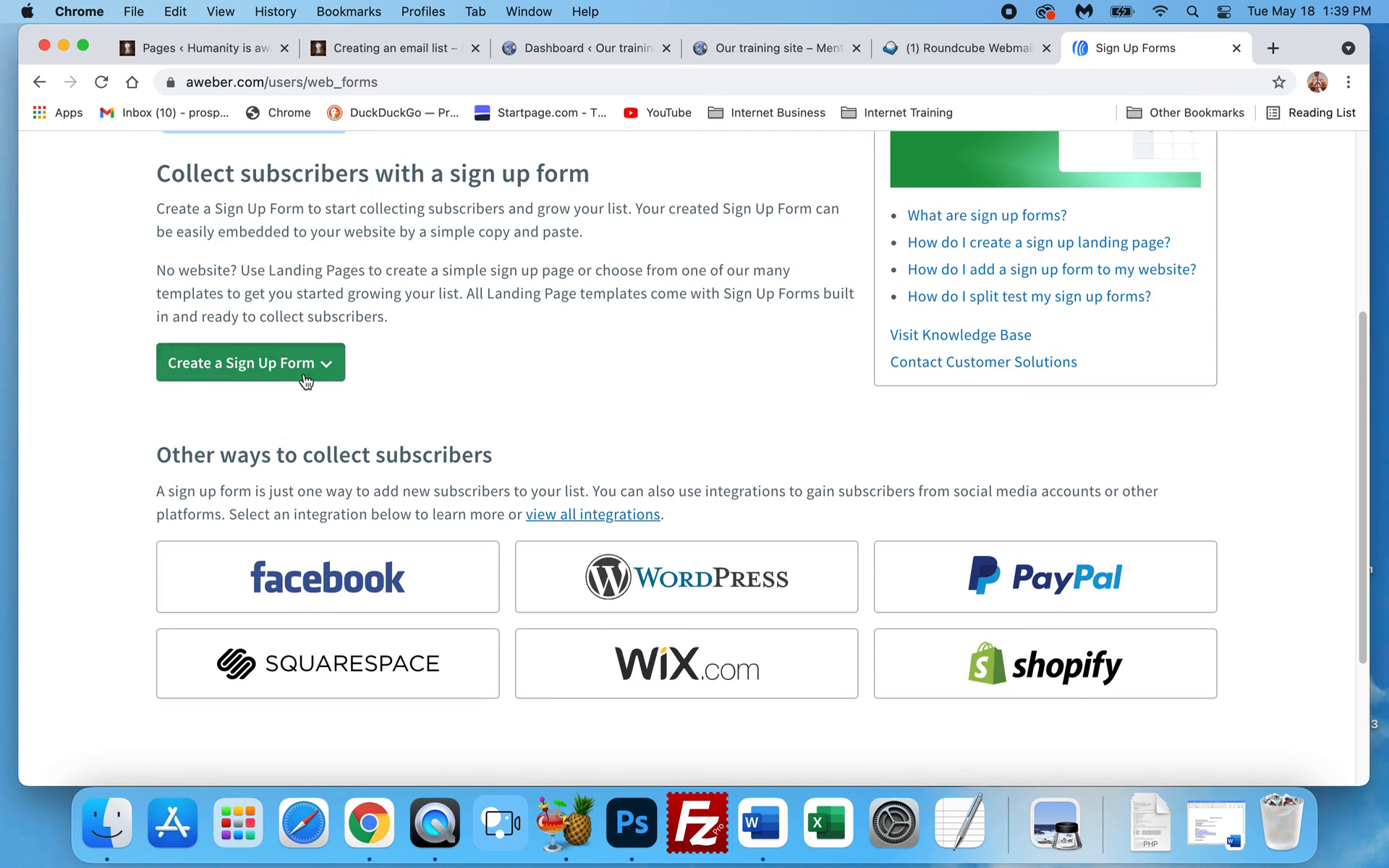
{"action": "scroll", "coordinate": [329, 367], "scroll_direction": "down", "scroll_amount": 1}
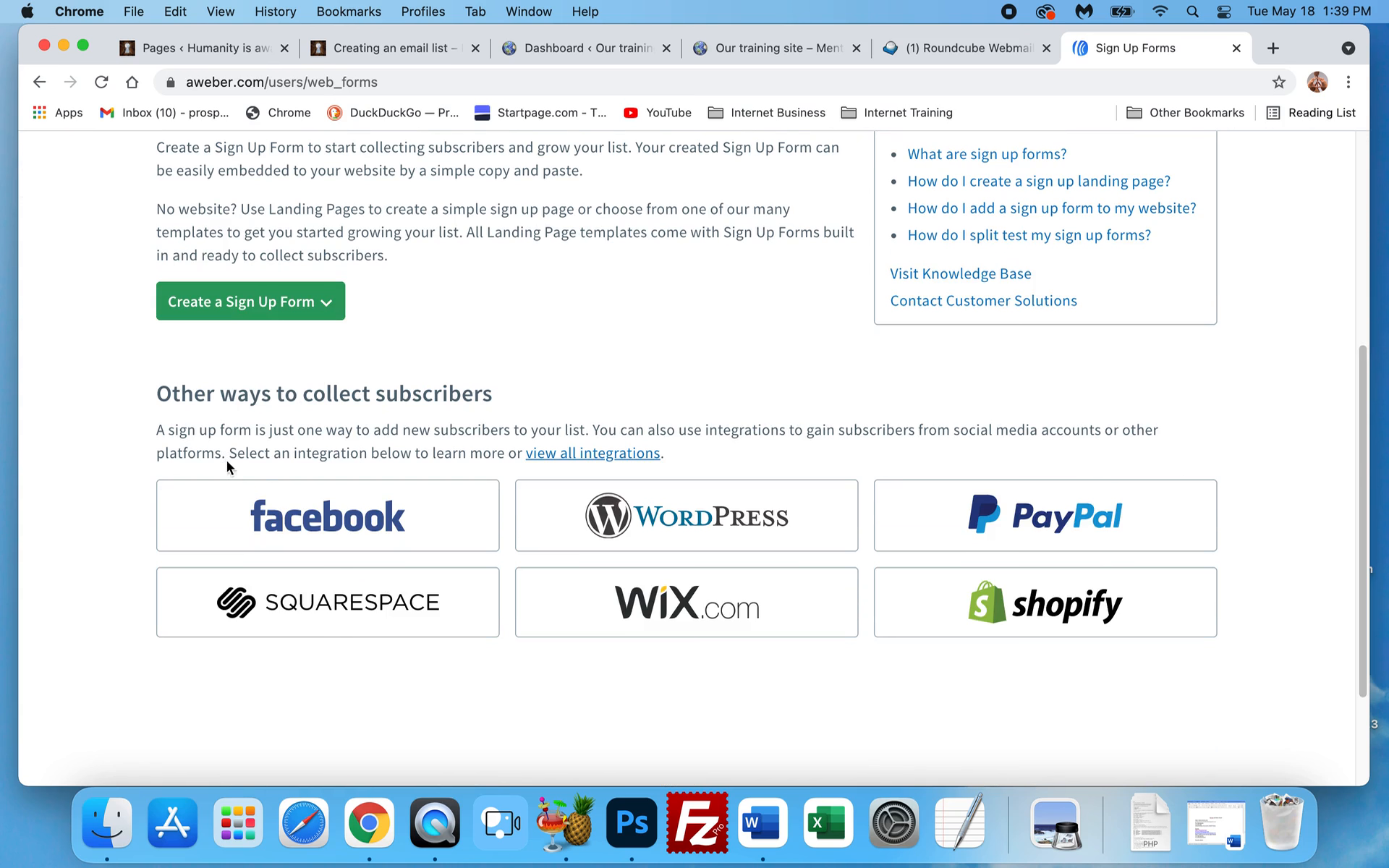
{"action": "scroll", "coordinate": [456, 432], "scroll_direction": "up", "scroll_amount": 1}
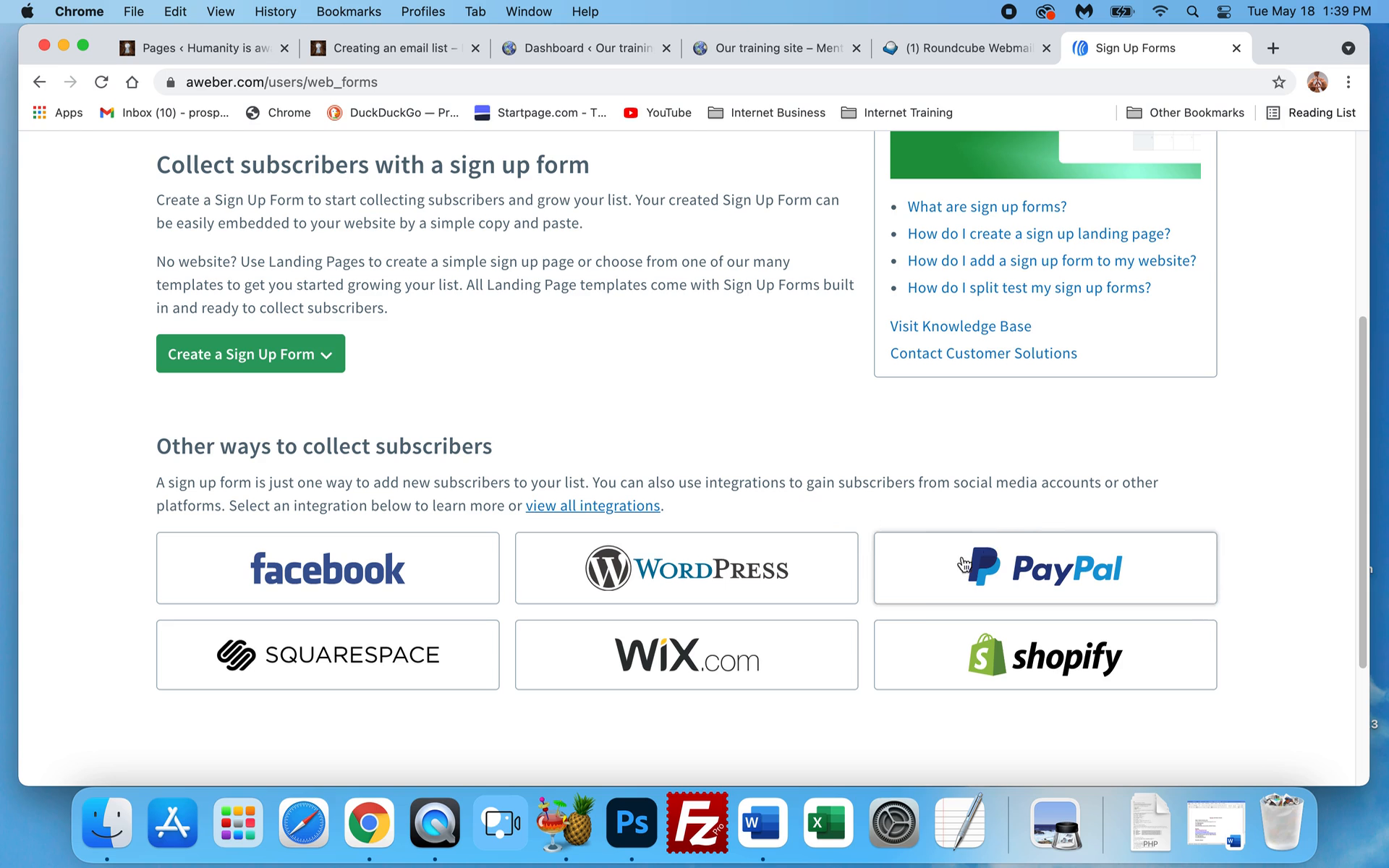
{"action": "left_click", "coordinate": [327, 356]}
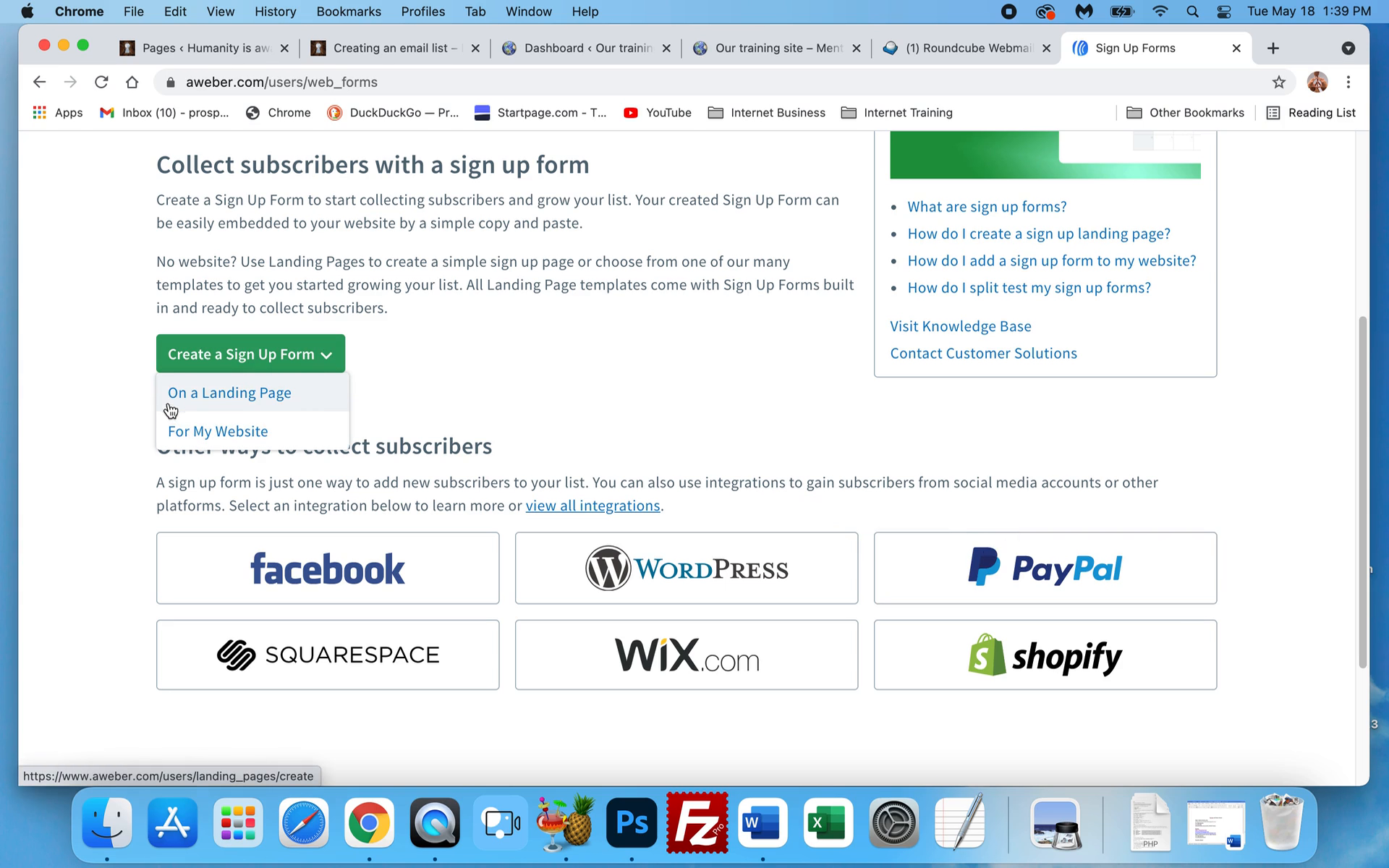
{"action": "left_click", "coordinate": [235, 432]}
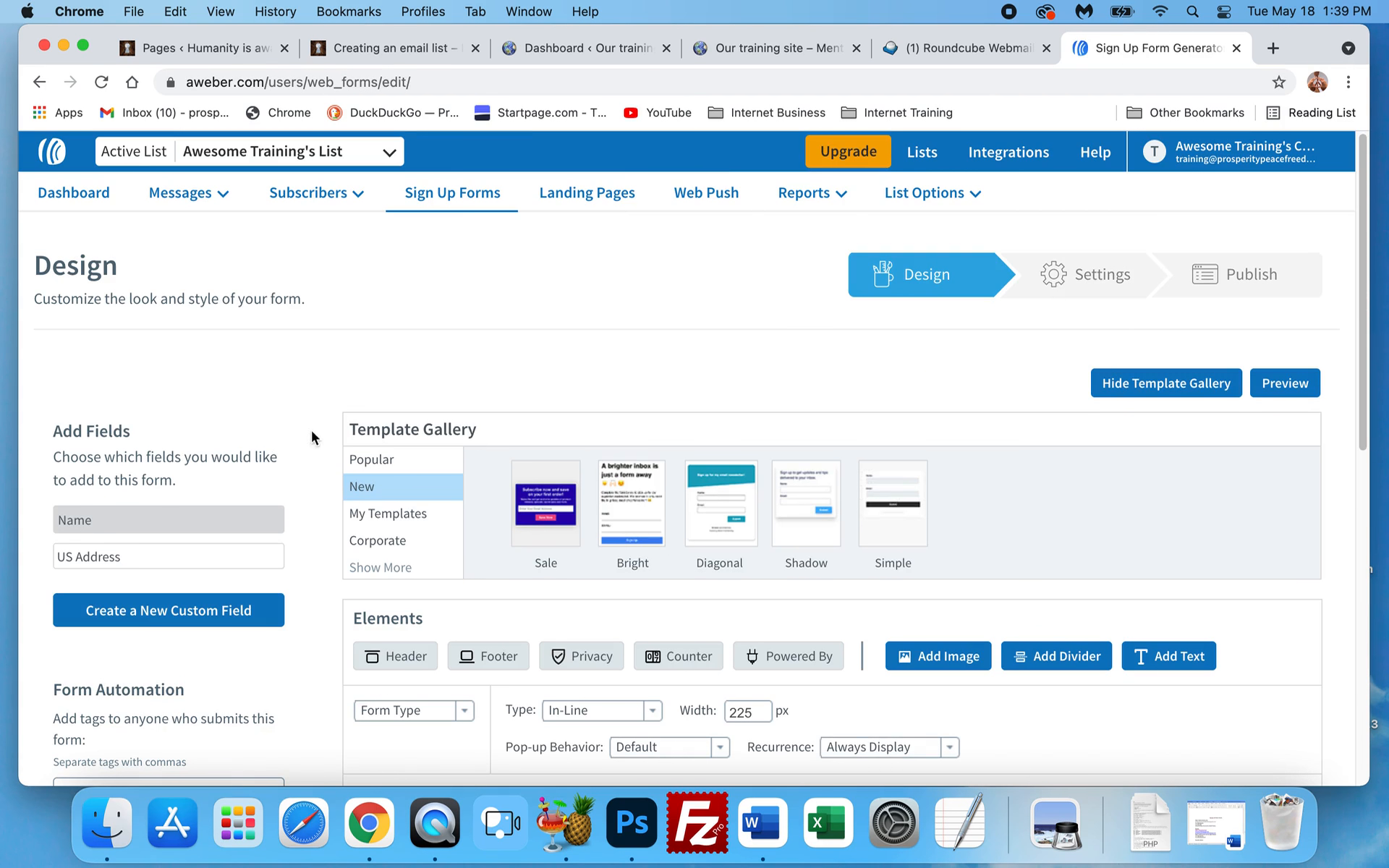
Examine the form designer's template gallery, element options and form preview
{"action": "scroll", "coordinate": [356, 399], "scroll_direction": "down", "scroll_amount": 2}
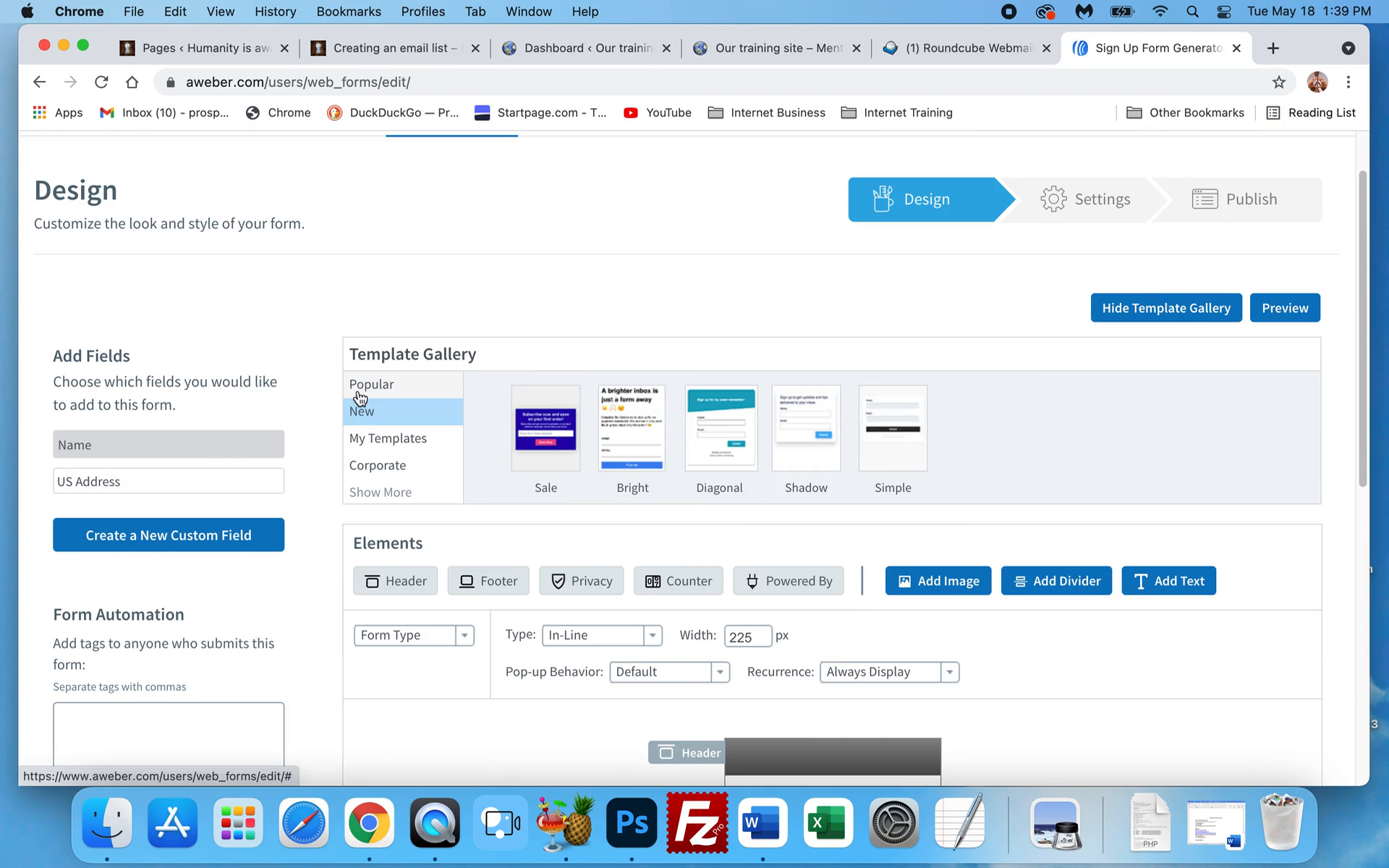
{"action": "scroll", "coordinate": [359, 397], "scroll_direction": "down", "scroll_amount": 4}
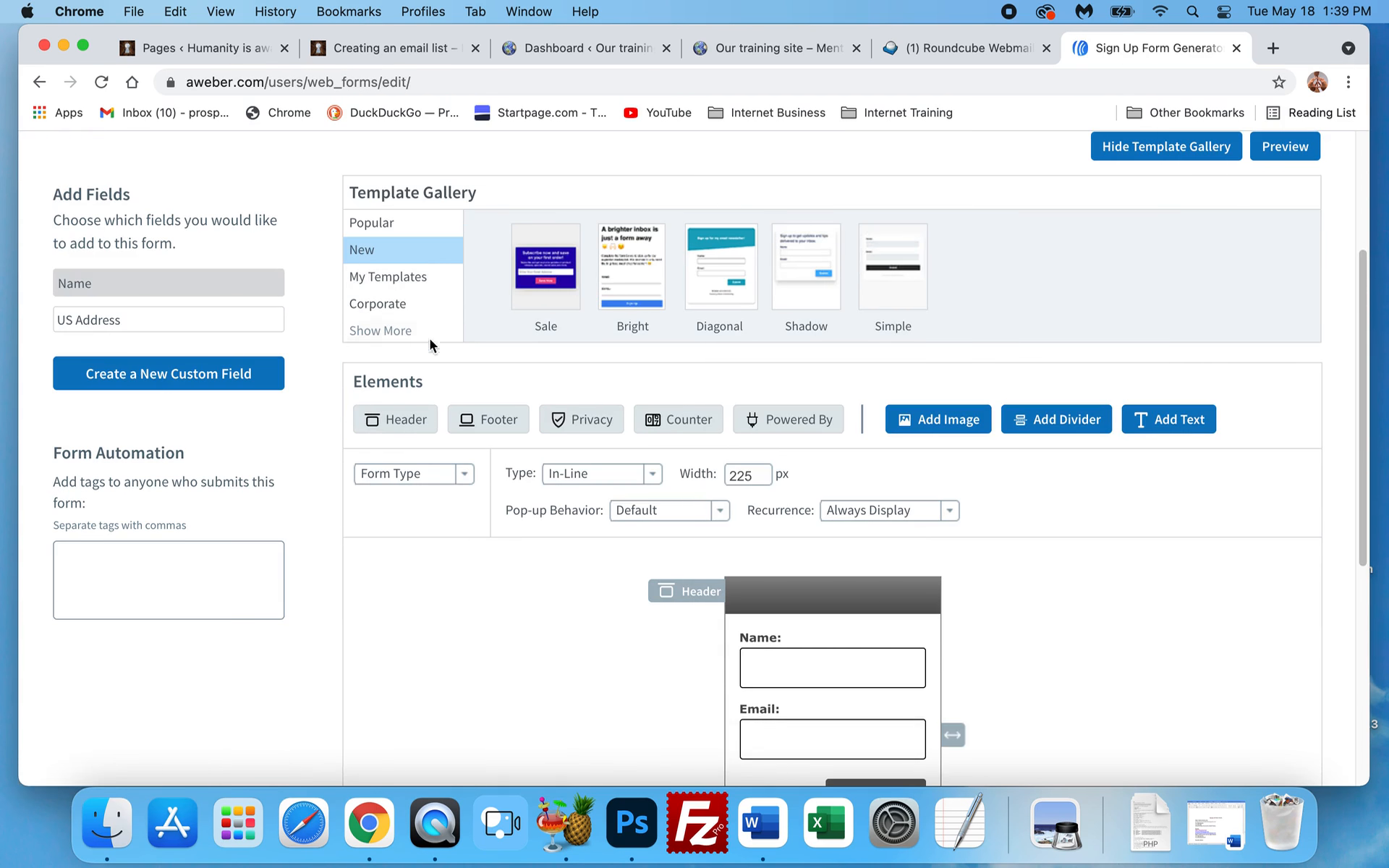
{"action": "scroll", "coordinate": [405, 253], "scroll_direction": "up", "scroll_amount": 4}
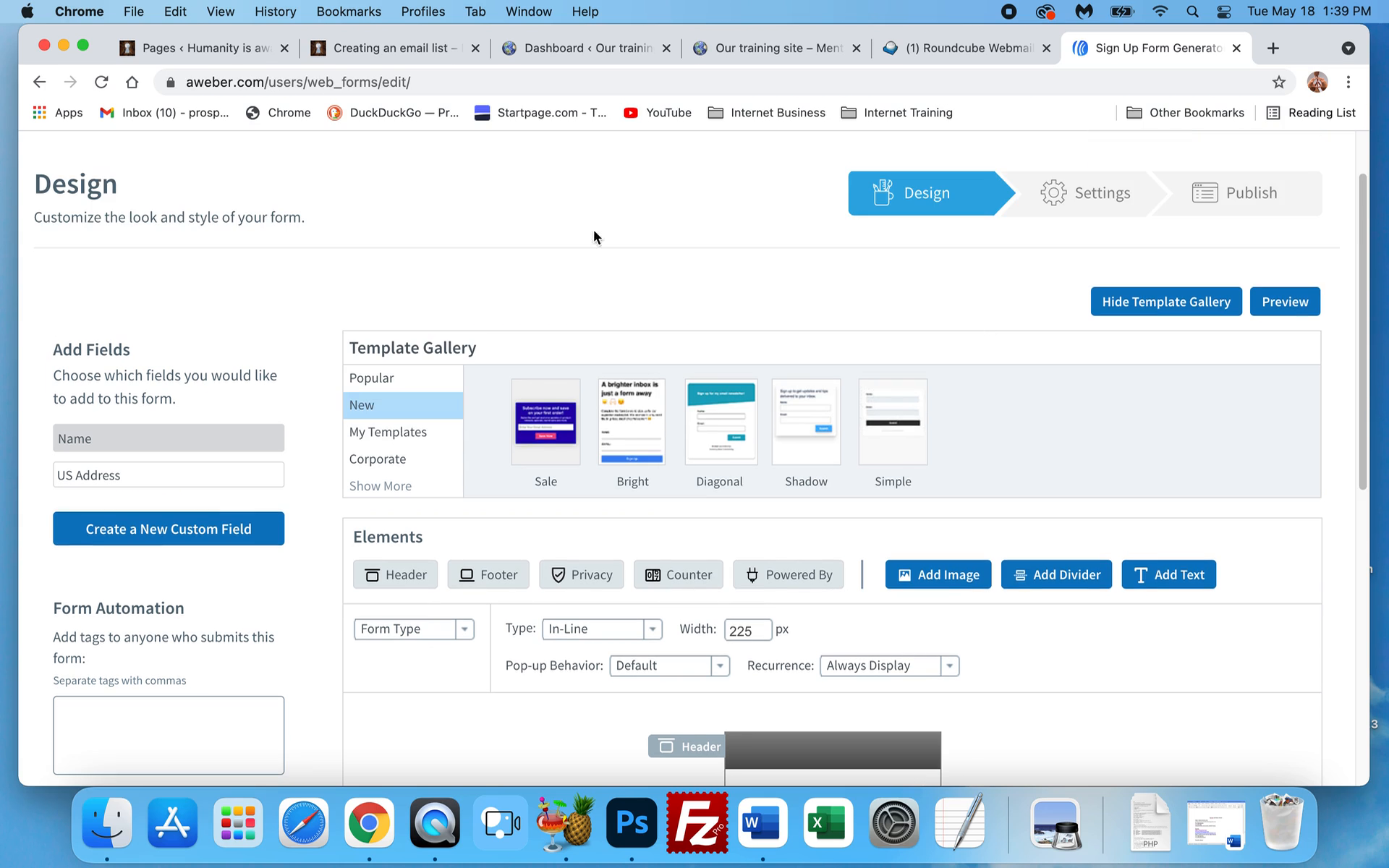
{"action": "scroll", "coordinate": [723, 268], "scroll_direction": "down", "scroll_amount": 4}
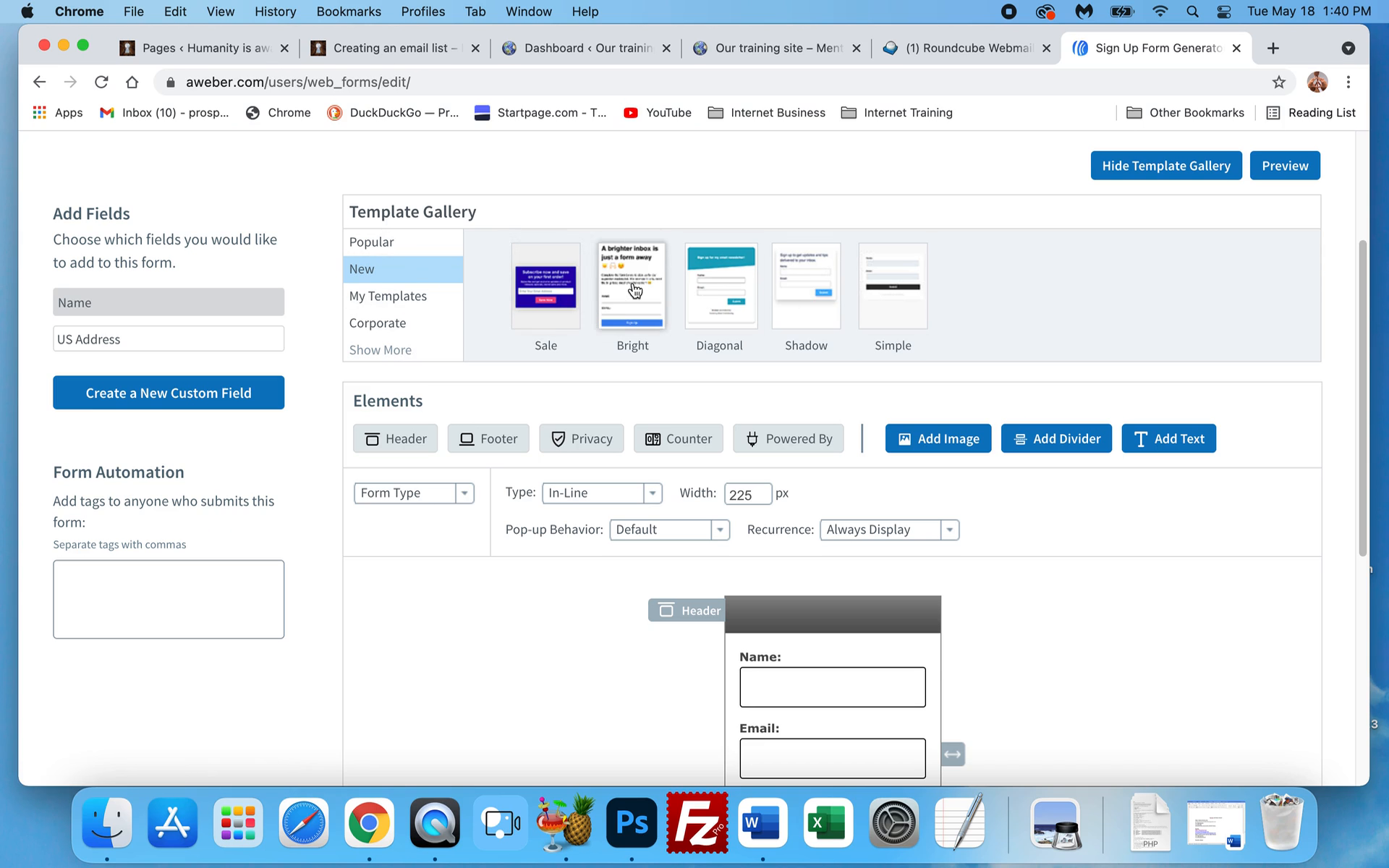
{"action": "scroll", "coordinate": [635, 289], "scroll_direction": "up", "scroll_amount": 3}
{"action": "scroll", "coordinate": [635, 289], "scroll_direction": "down", "scroll_amount": 5}
{"action": "scroll", "coordinate": [836, 228], "scroll_direction": "up", "scroll_amount": 1}
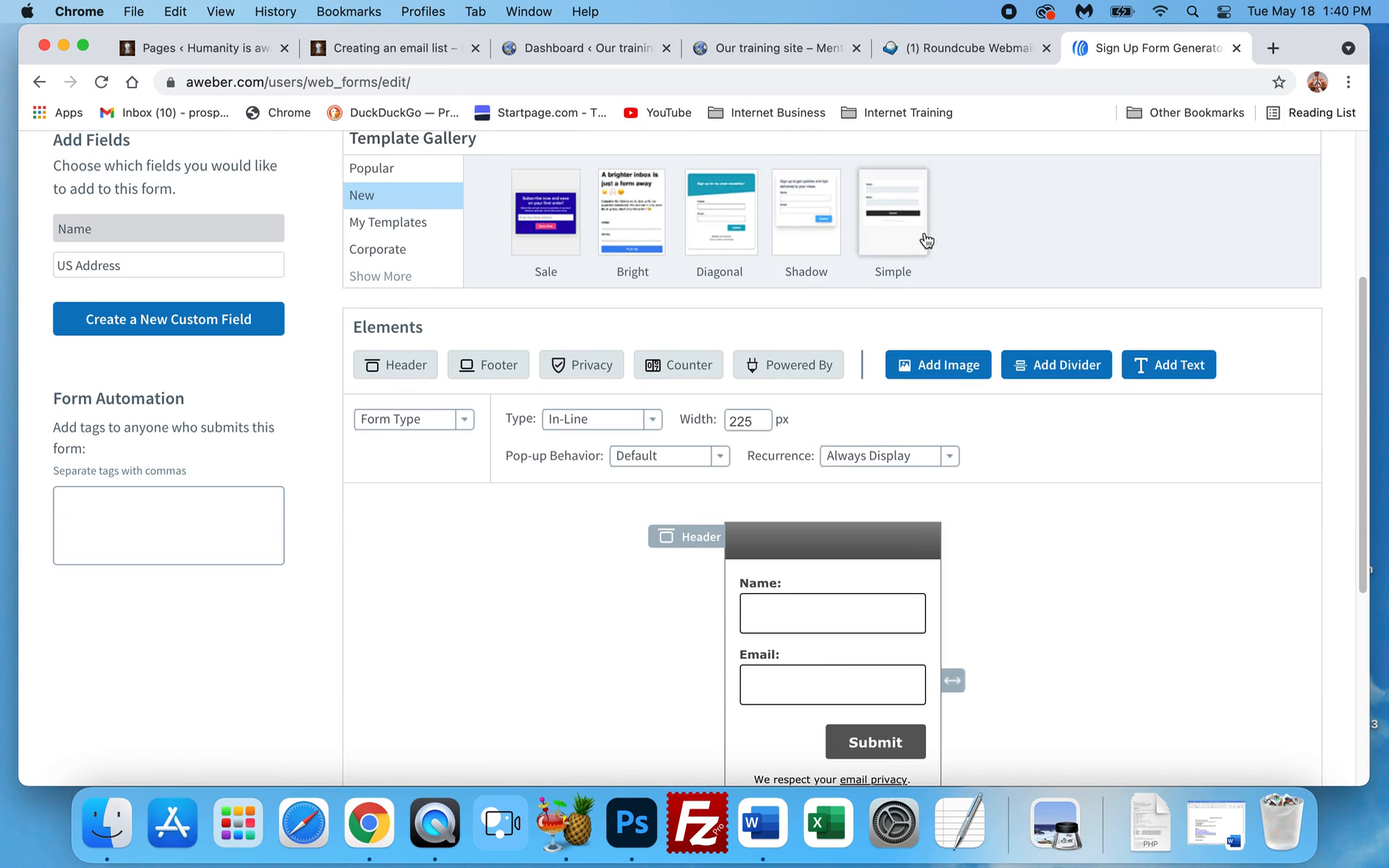
Widen the sign up form to about 312 px
{"action": "scroll", "coordinate": [955, 247], "scroll_direction": "down", "scroll_amount": 2}
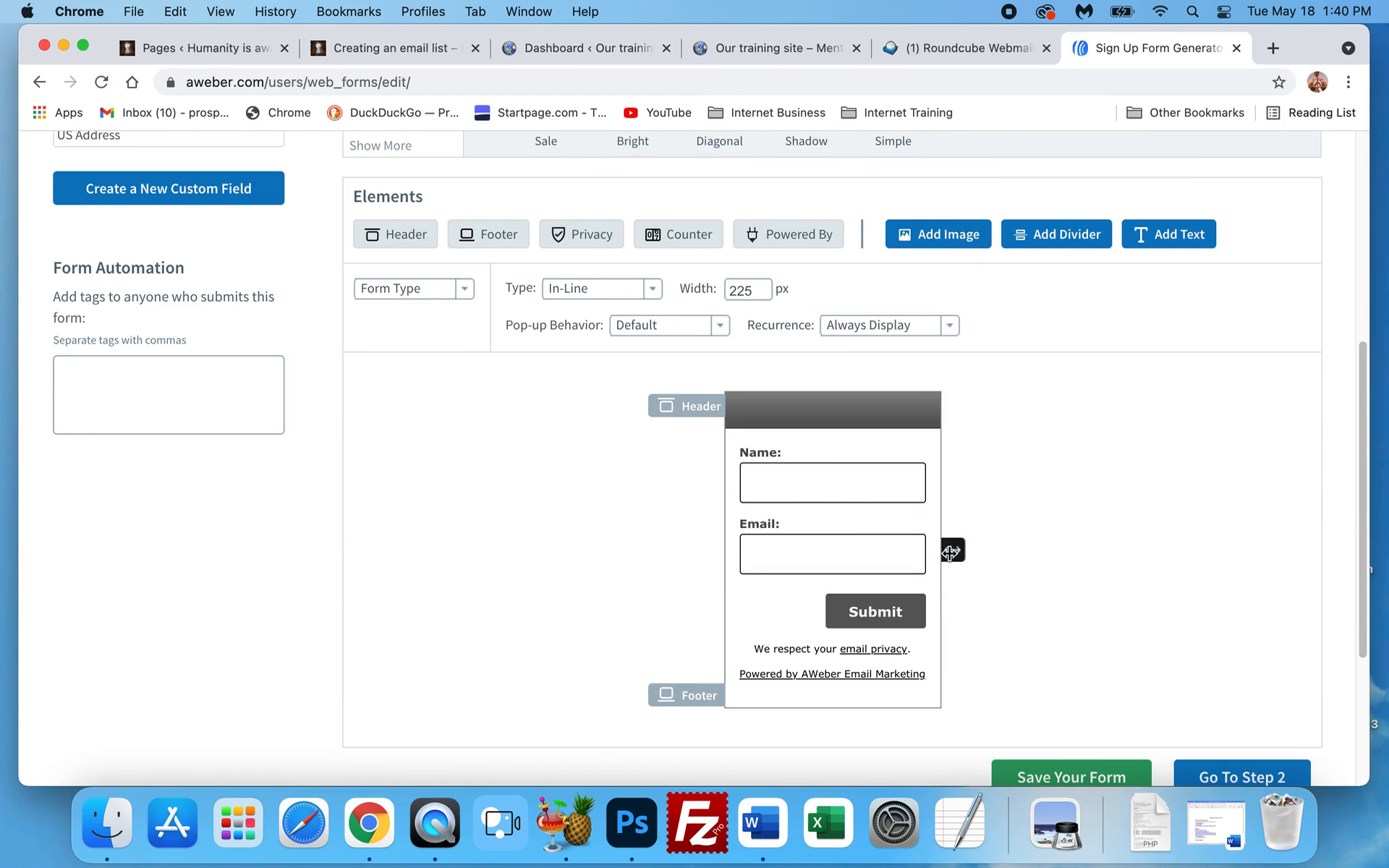
{"action": "left_click_drag", "start_coordinate": [951, 551], "coordinate": [1023, 555]}
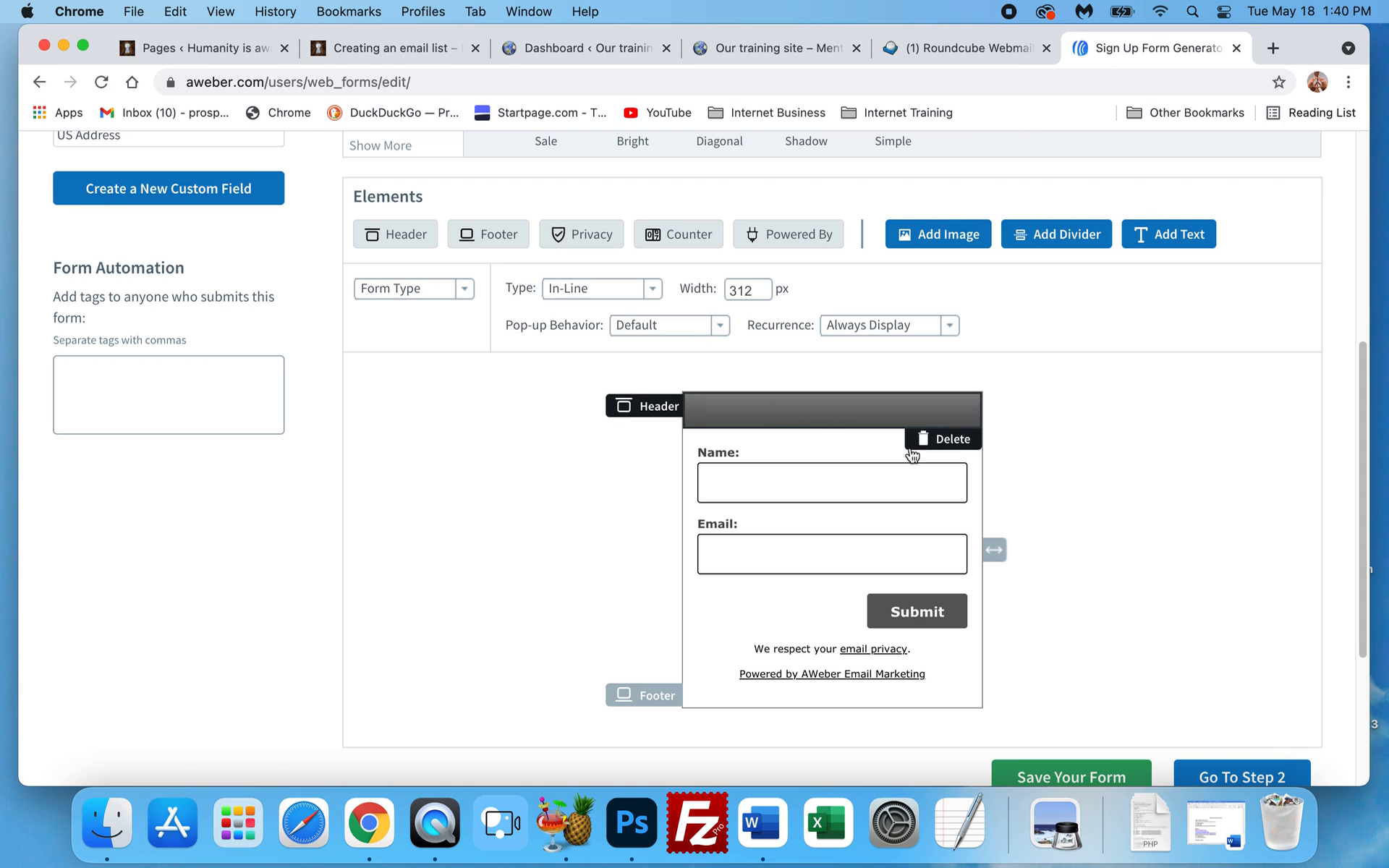
{"action": "scroll", "coordinate": [832, 658], "scroll_direction": "down", "scroll_amount": 1}
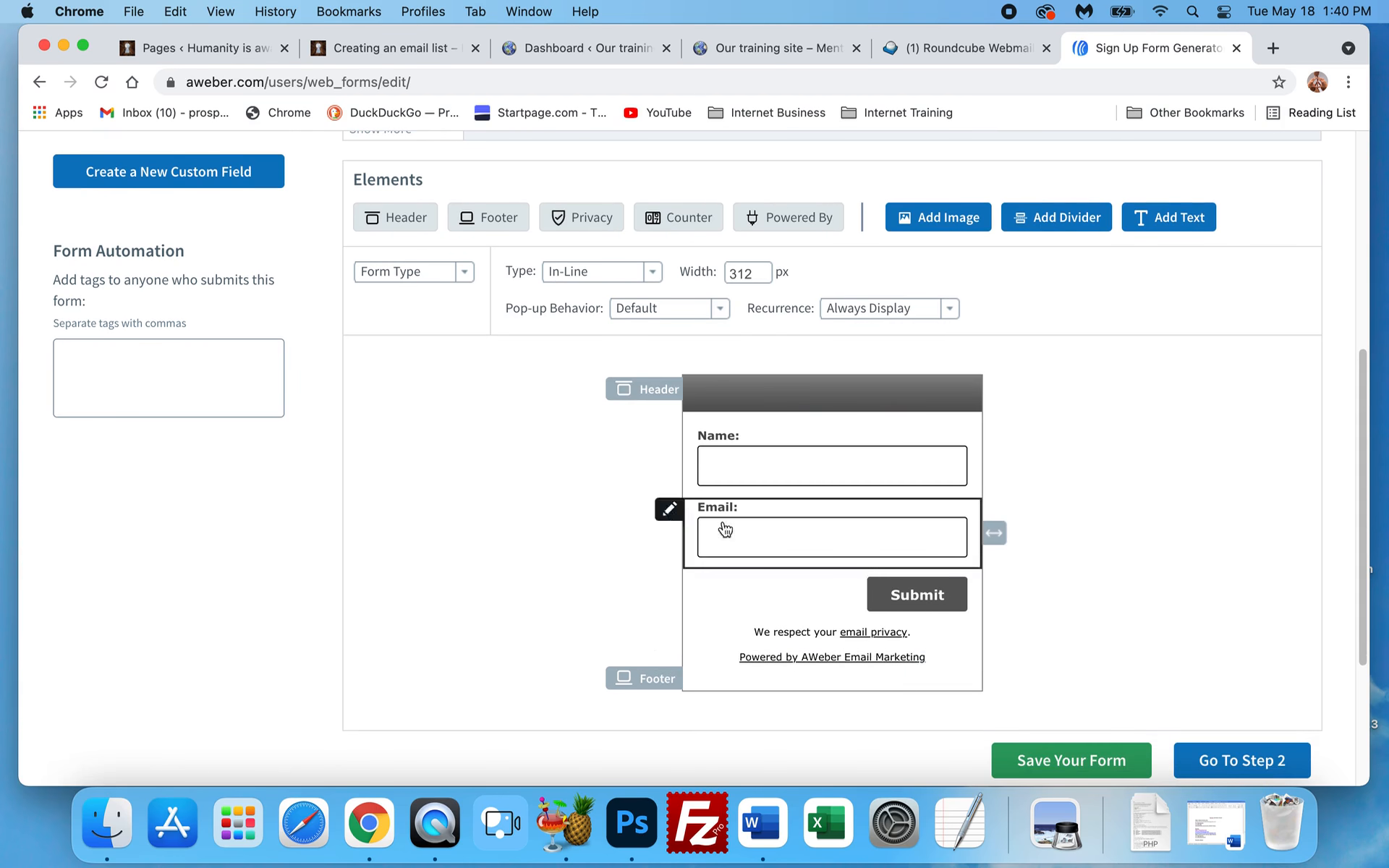
Browse the template categories and load the Modern template from the Popular category in the Blue colour scheme
{"action": "scroll", "coordinate": [555, 521], "scroll_direction": "up", "scroll_amount": 5}
{"action": "scroll", "coordinate": [815, 577], "scroll_direction": "down", "scroll_amount": 1}
{"action": "scroll", "coordinate": [818, 566], "scroll_direction": "up", "scroll_amount": 10}
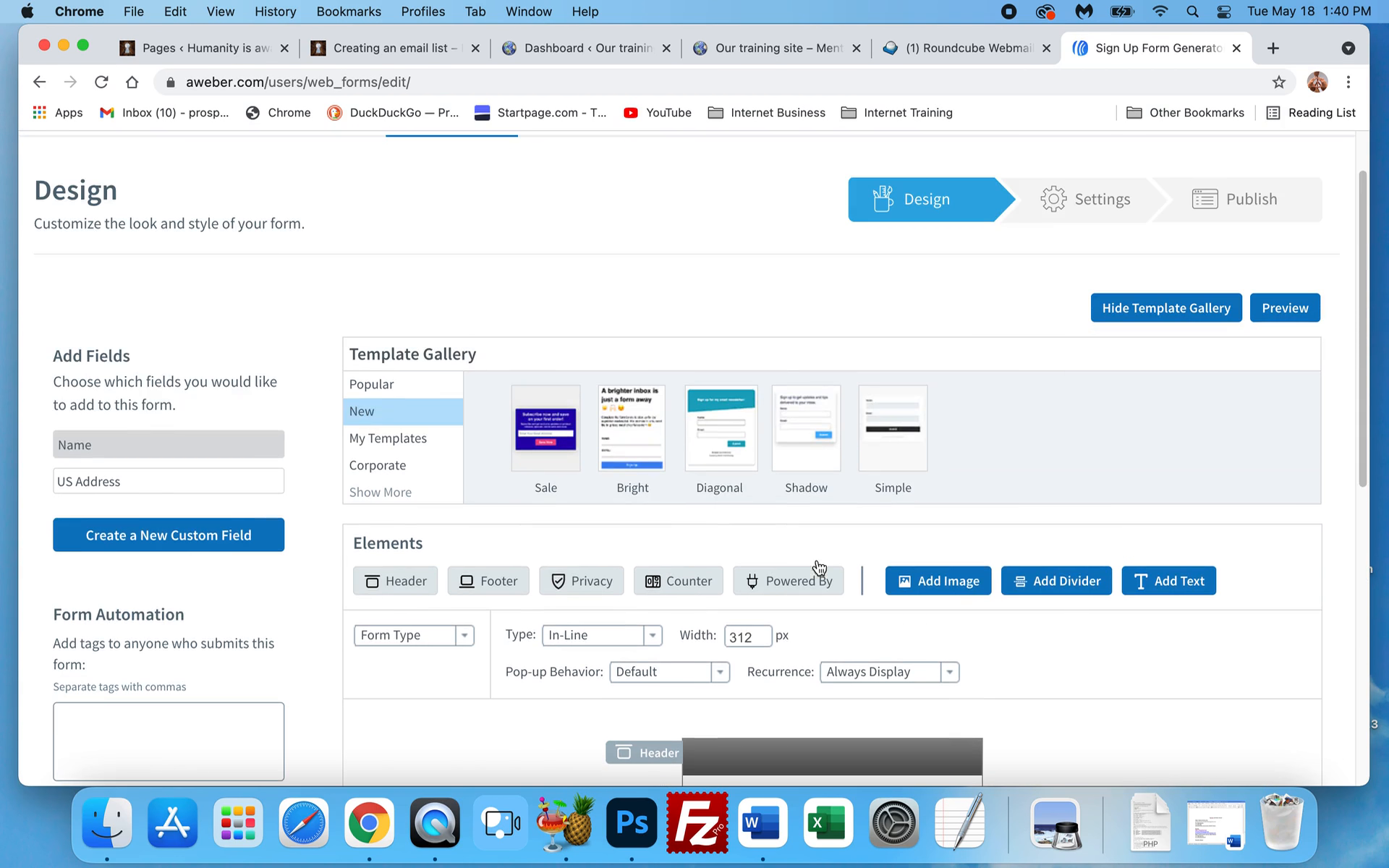
{"action": "scroll", "coordinate": [564, 481], "scroll_direction": "down", "scroll_amount": 5}
{"action": "scroll", "coordinate": [571, 476], "scroll_direction": "down", "scroll_amount": 1}
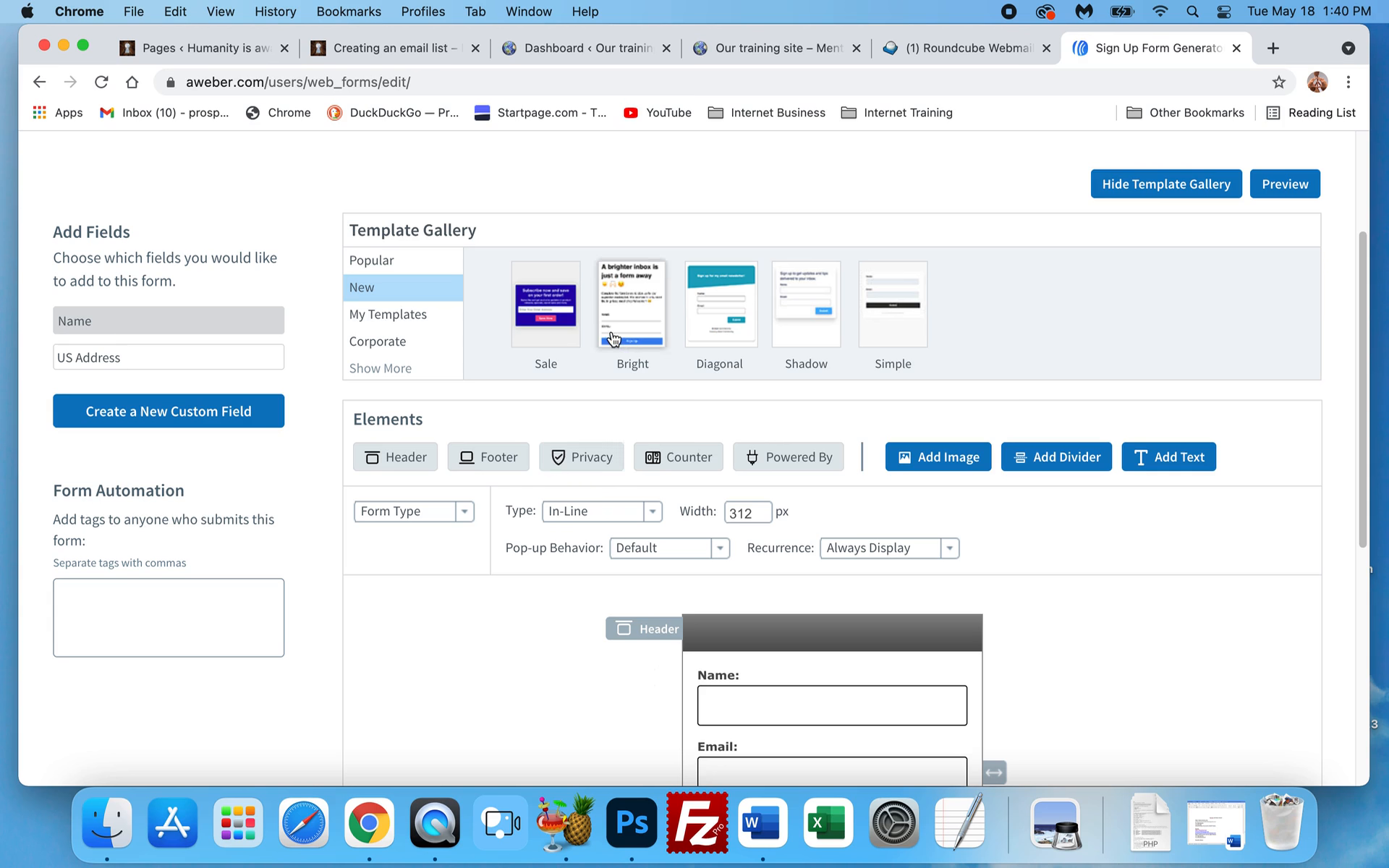
{"action": "left_click", "coordinate": [381, 368]}
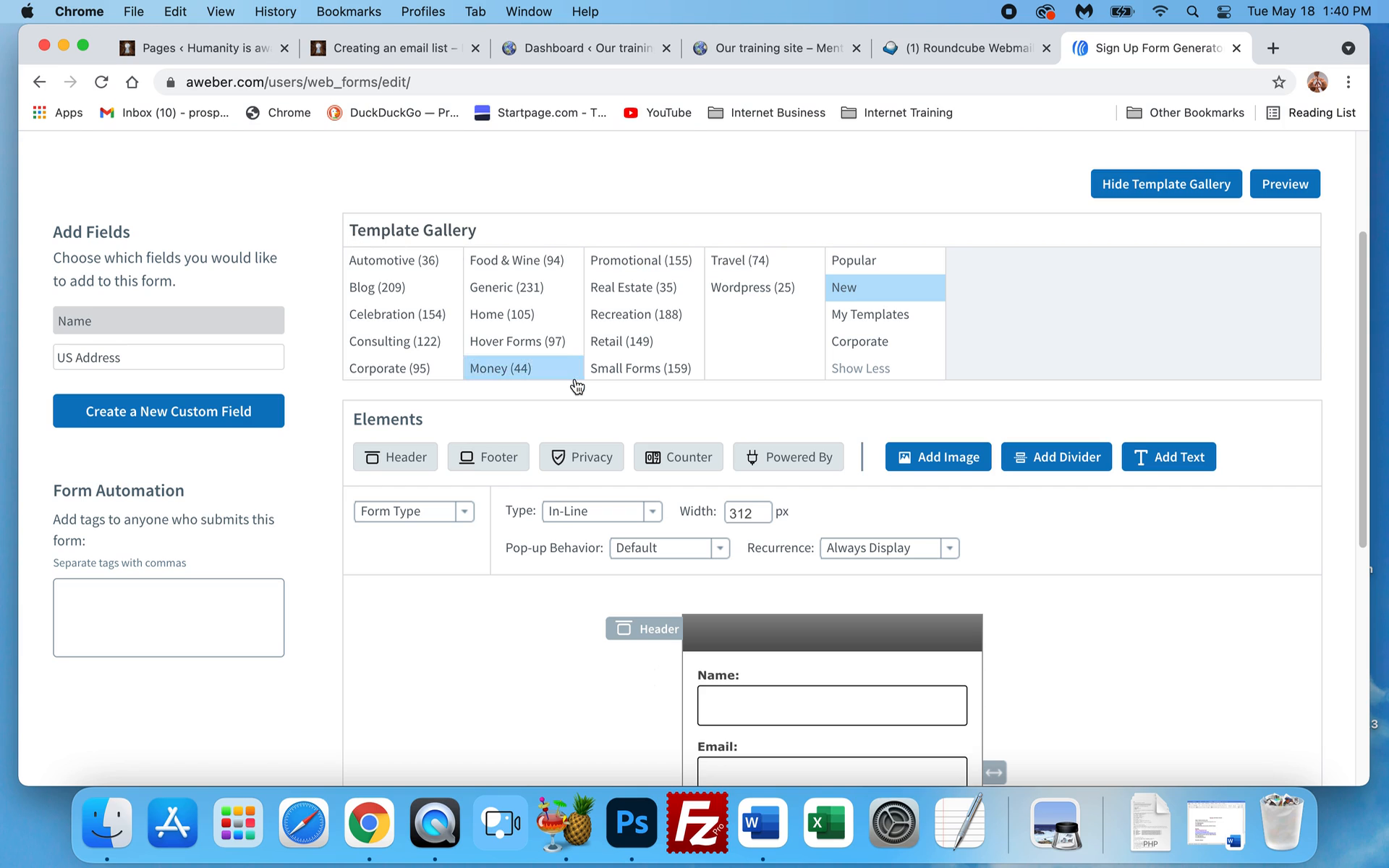
{"action": "left_click", "coordinate": [866, 265]}
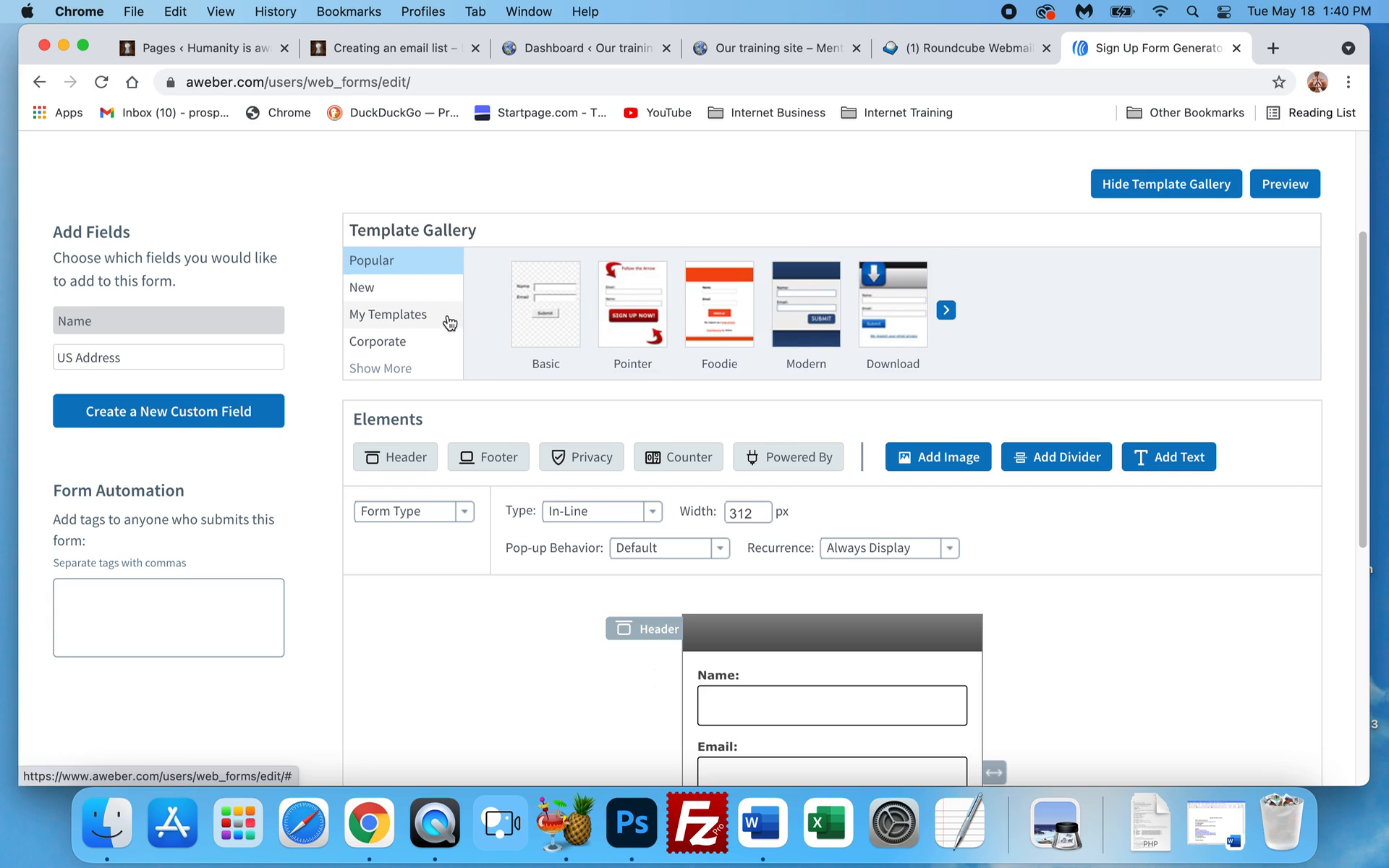
{"action": "left_click", "coordinate": [803, 318]}
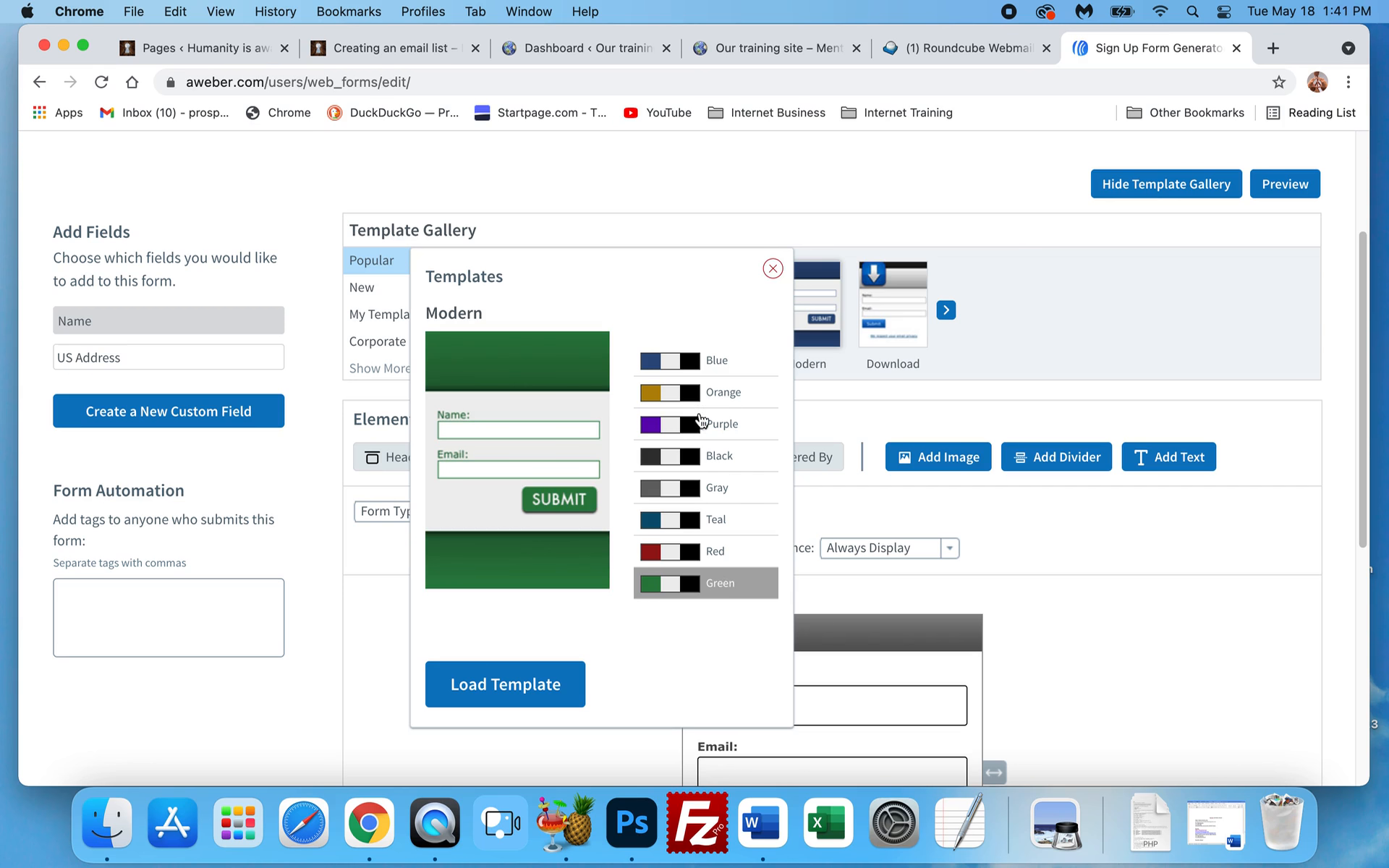
{"action": "left_click", "coordinate": [685, 360]}
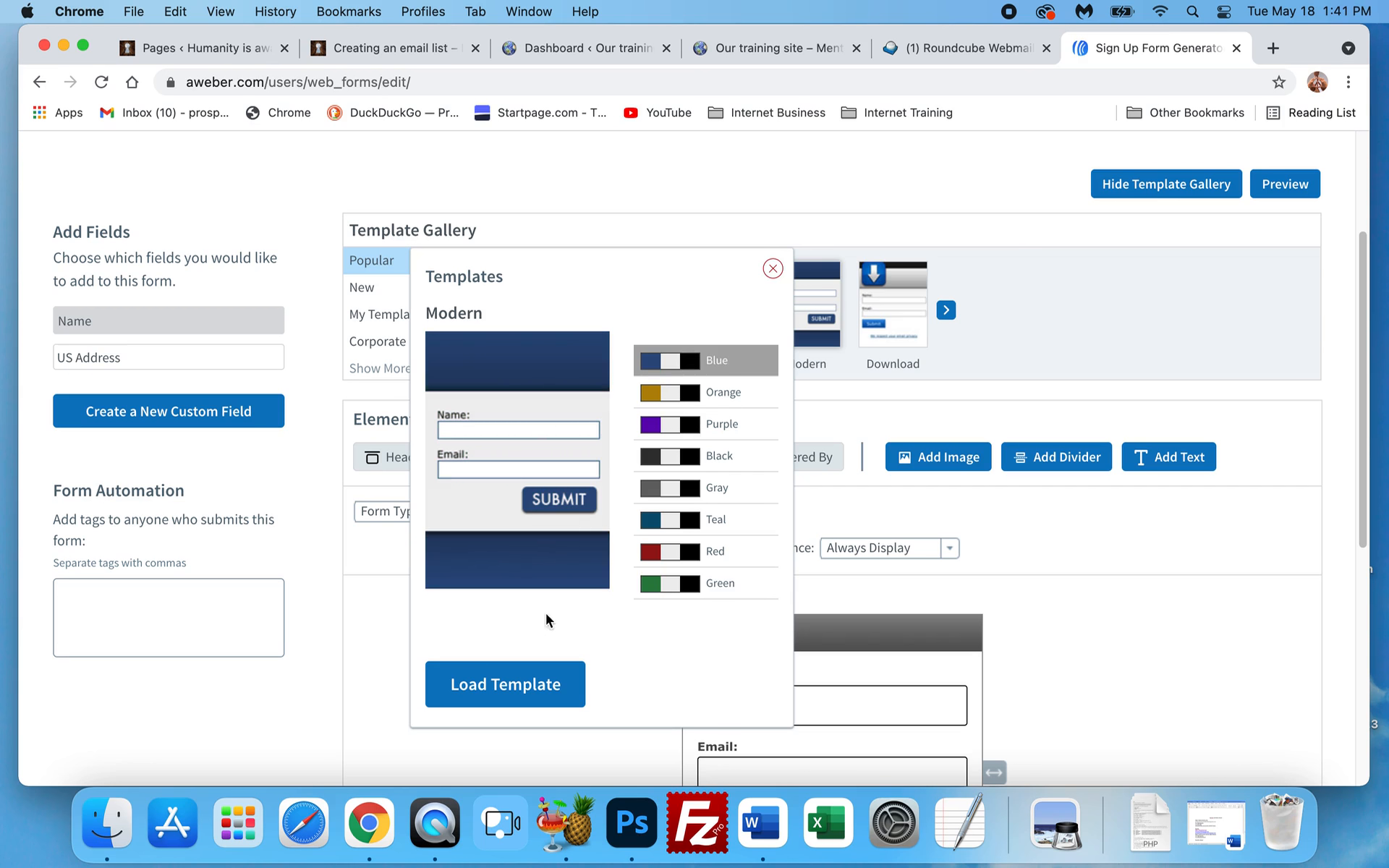
{"action": "left_click", "coordinate": [493, 684]}
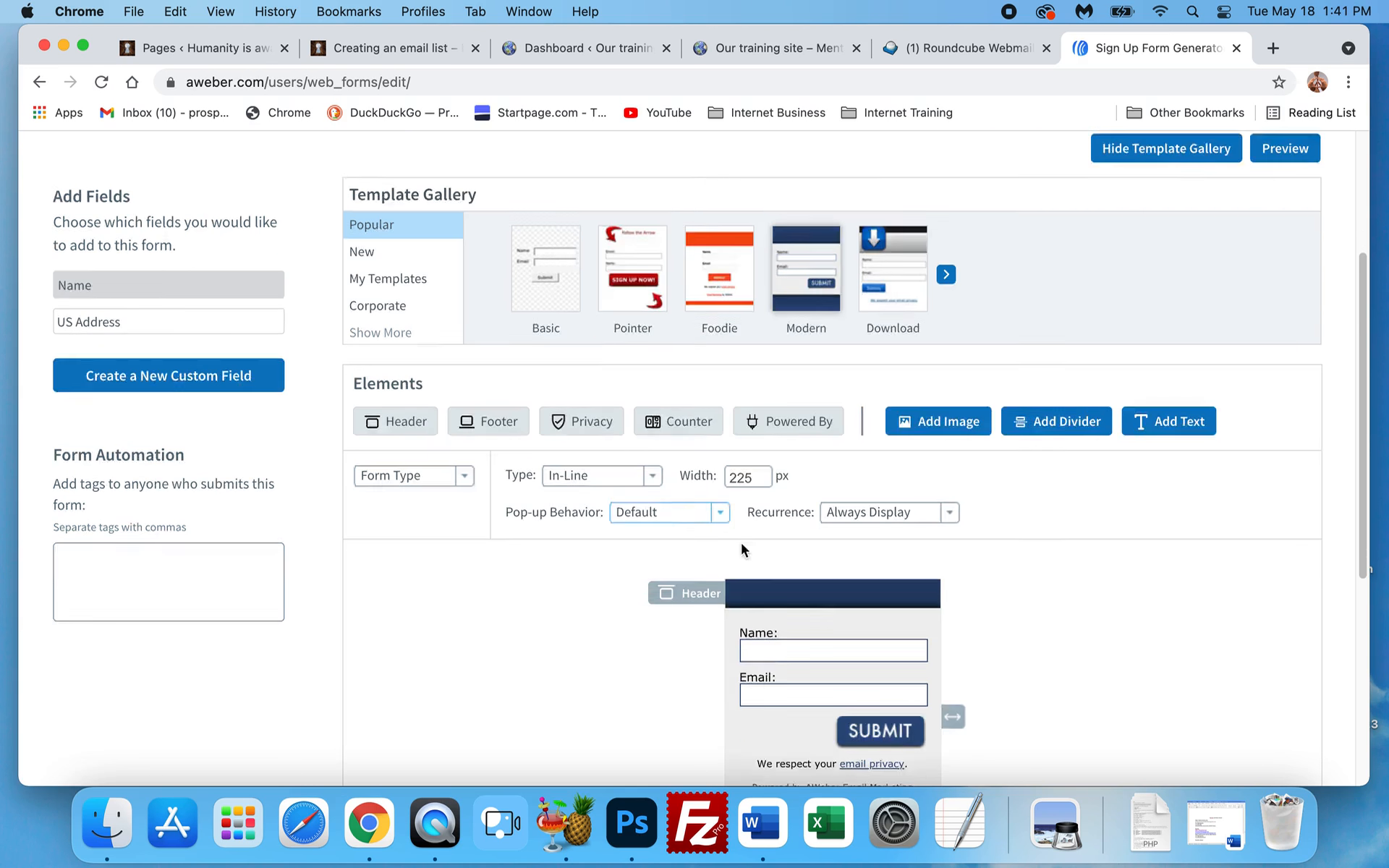
Review the form's editable element types and display the formatting options for the Header element
{"action": "scroll", "coordinate": [812, 552], "scroll_direction": "down", "scroll_amount": 5}
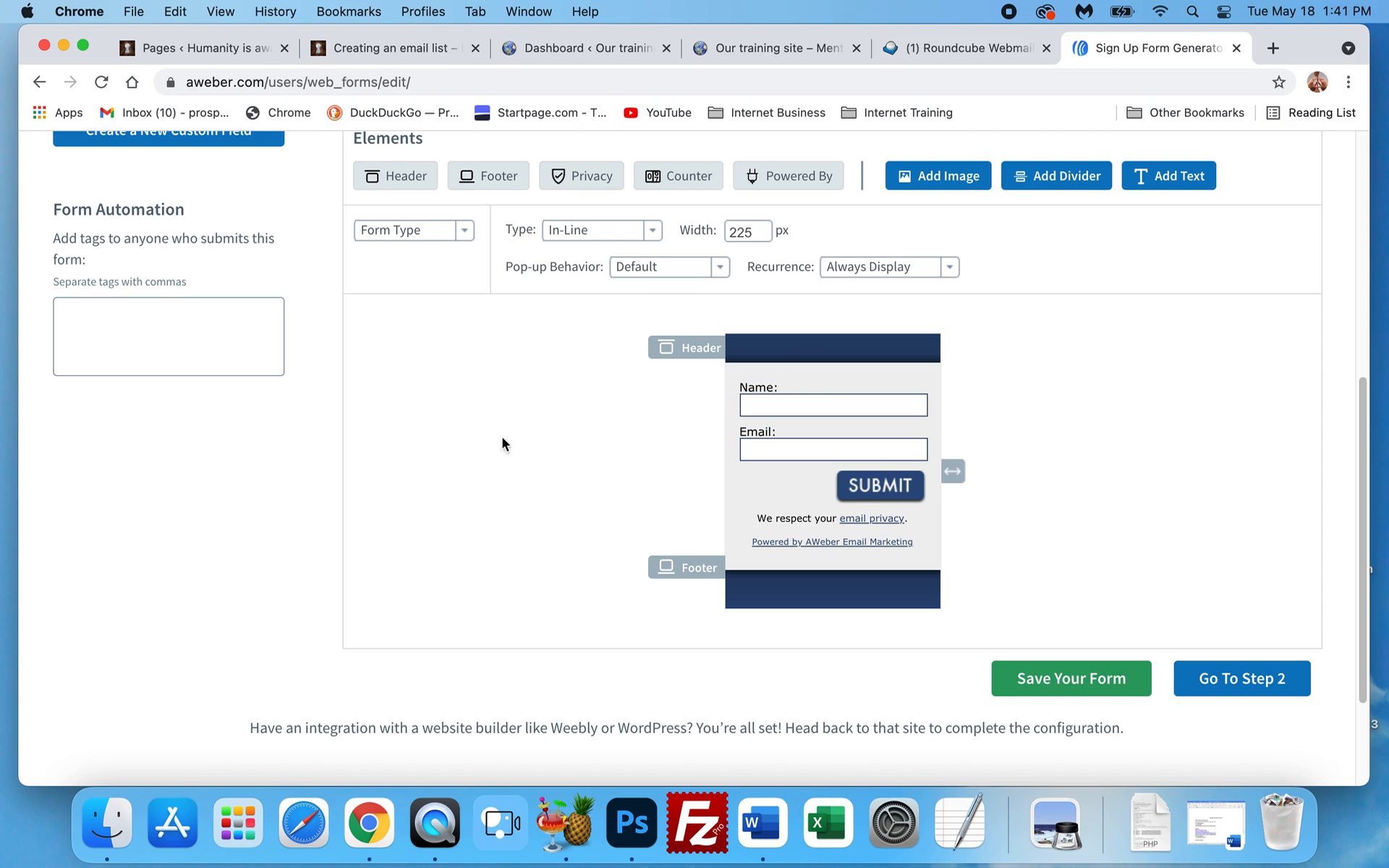
{"action": "scroll", "coordinate": [519, 480], "scroll_direction": "up", "scroll_amount": 3}
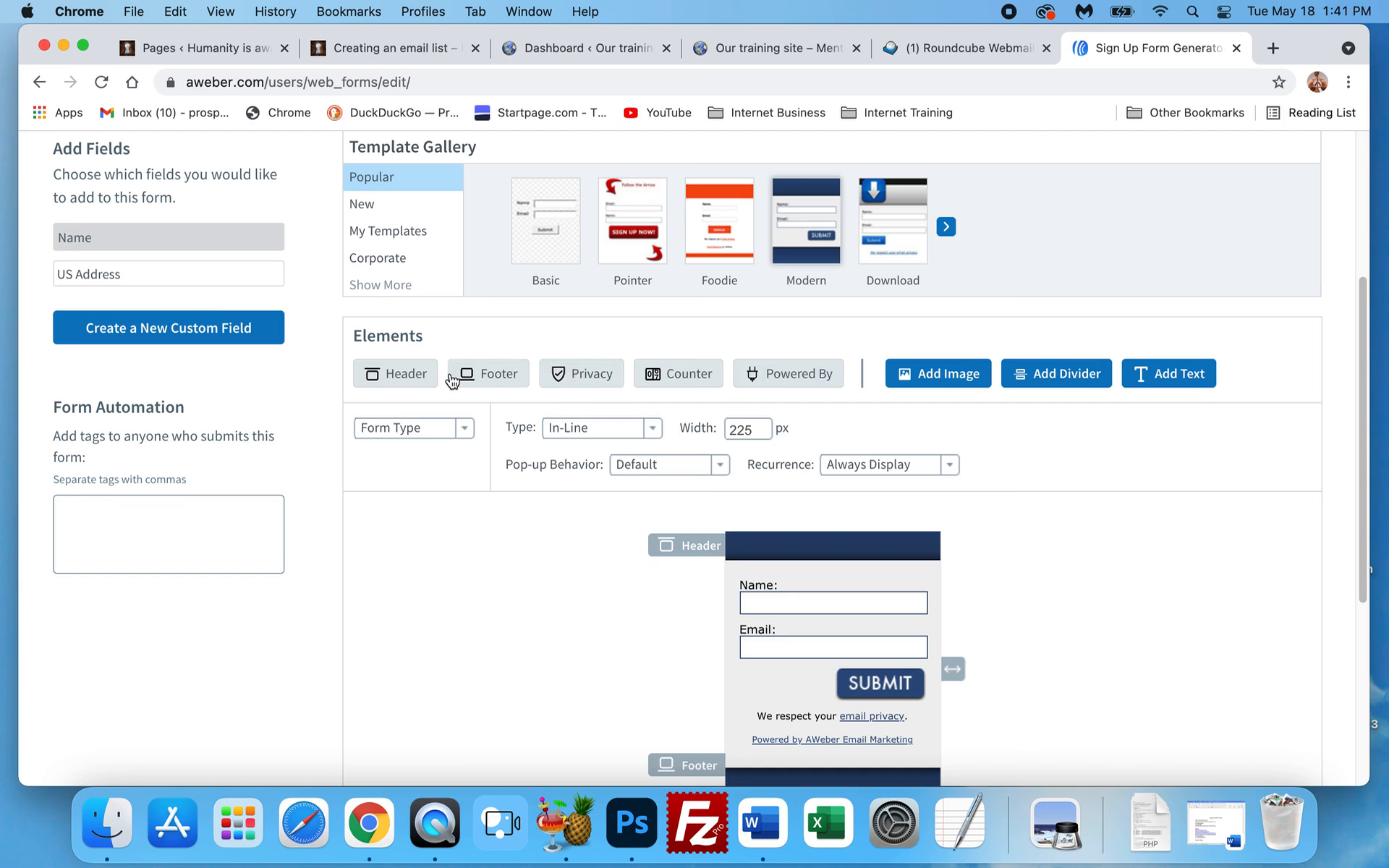
{"action": "scroll", "coordinate": [452, 379], "scroll_direction": "down", "scroll_amount": 2}
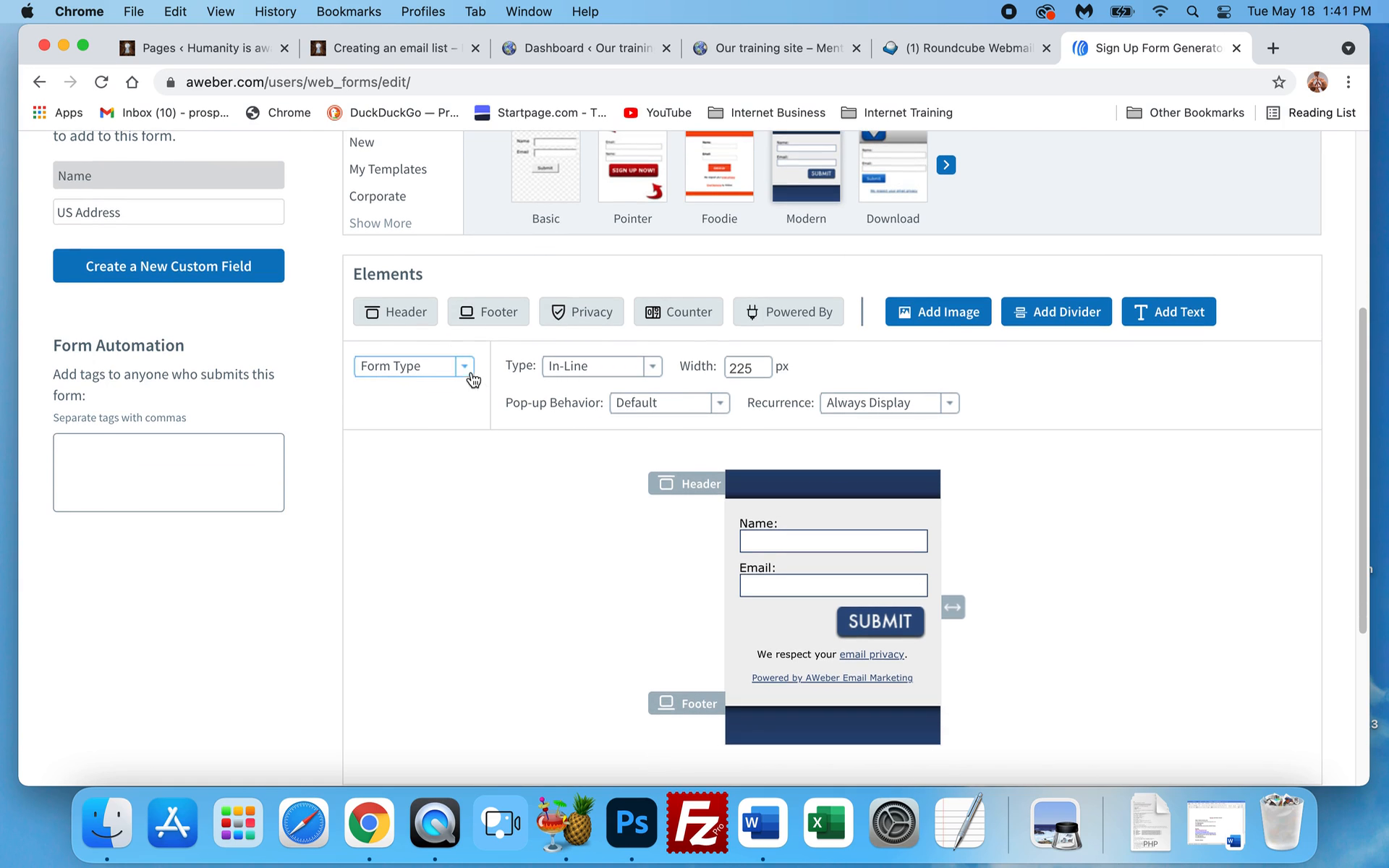
{"action": "left_click", "coordinate": [469, 373]}
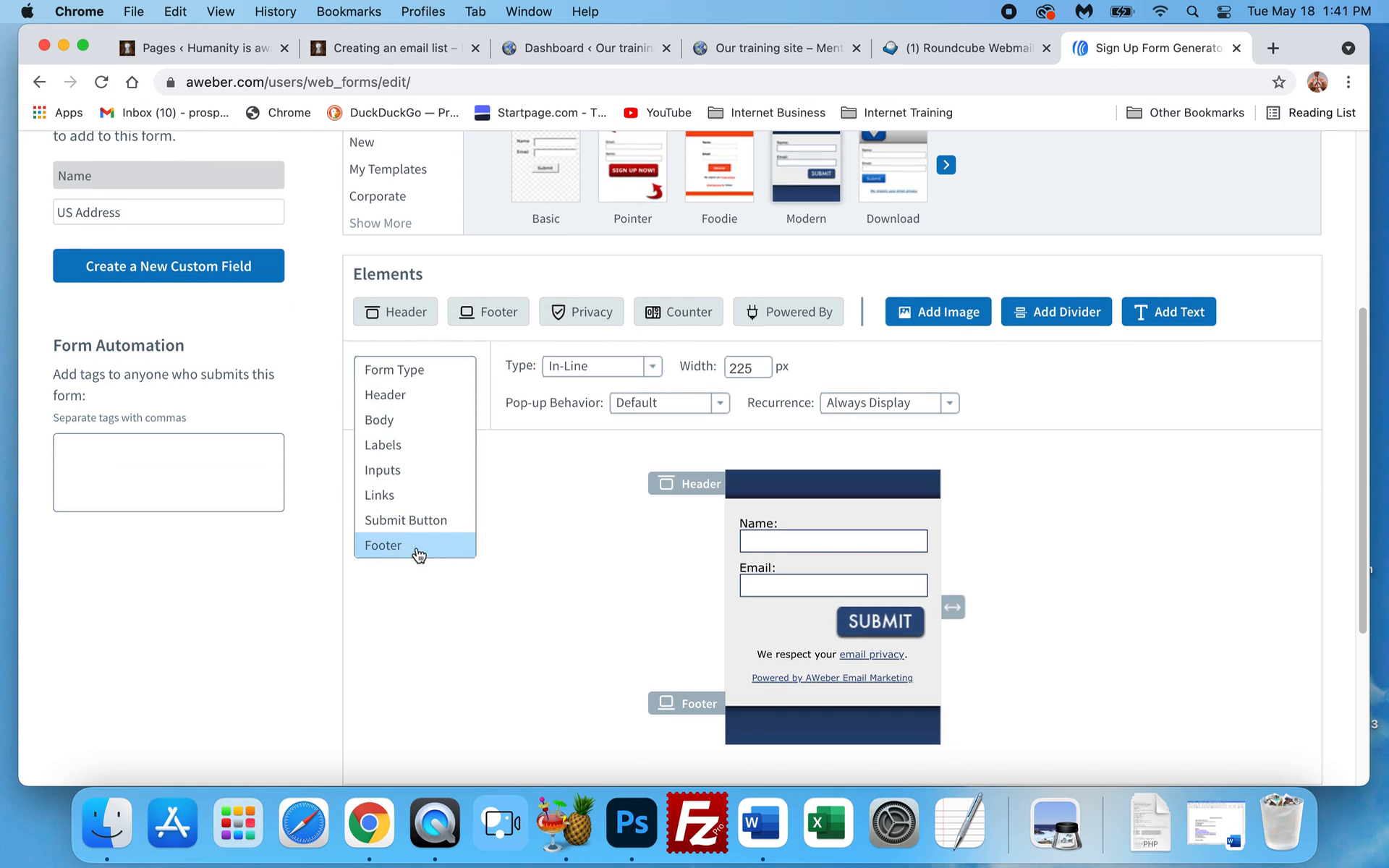
{"action": "left_click", "coordinate": [833, 551]}
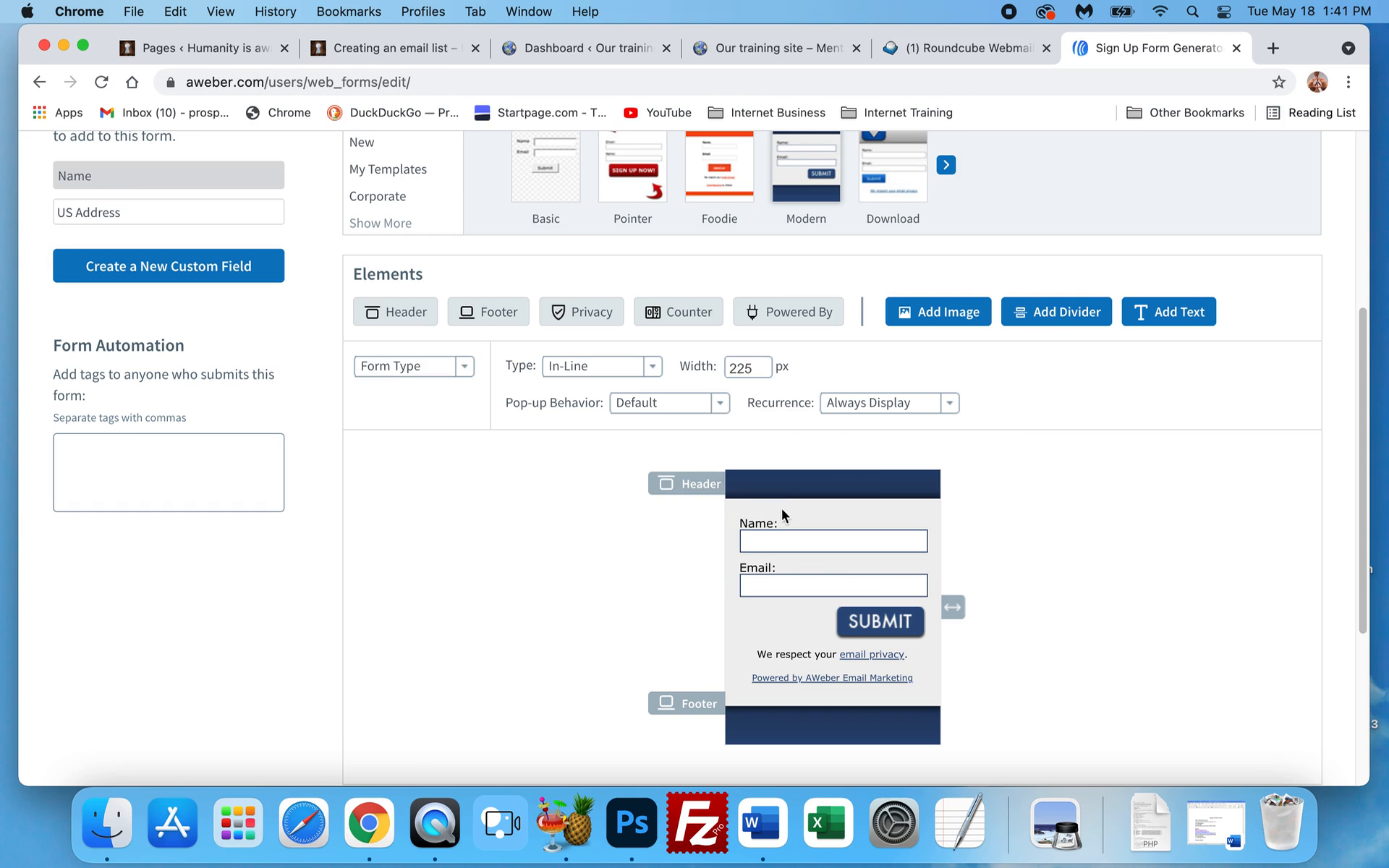
{"action": "left_click", "coordinate": [462, 367]}
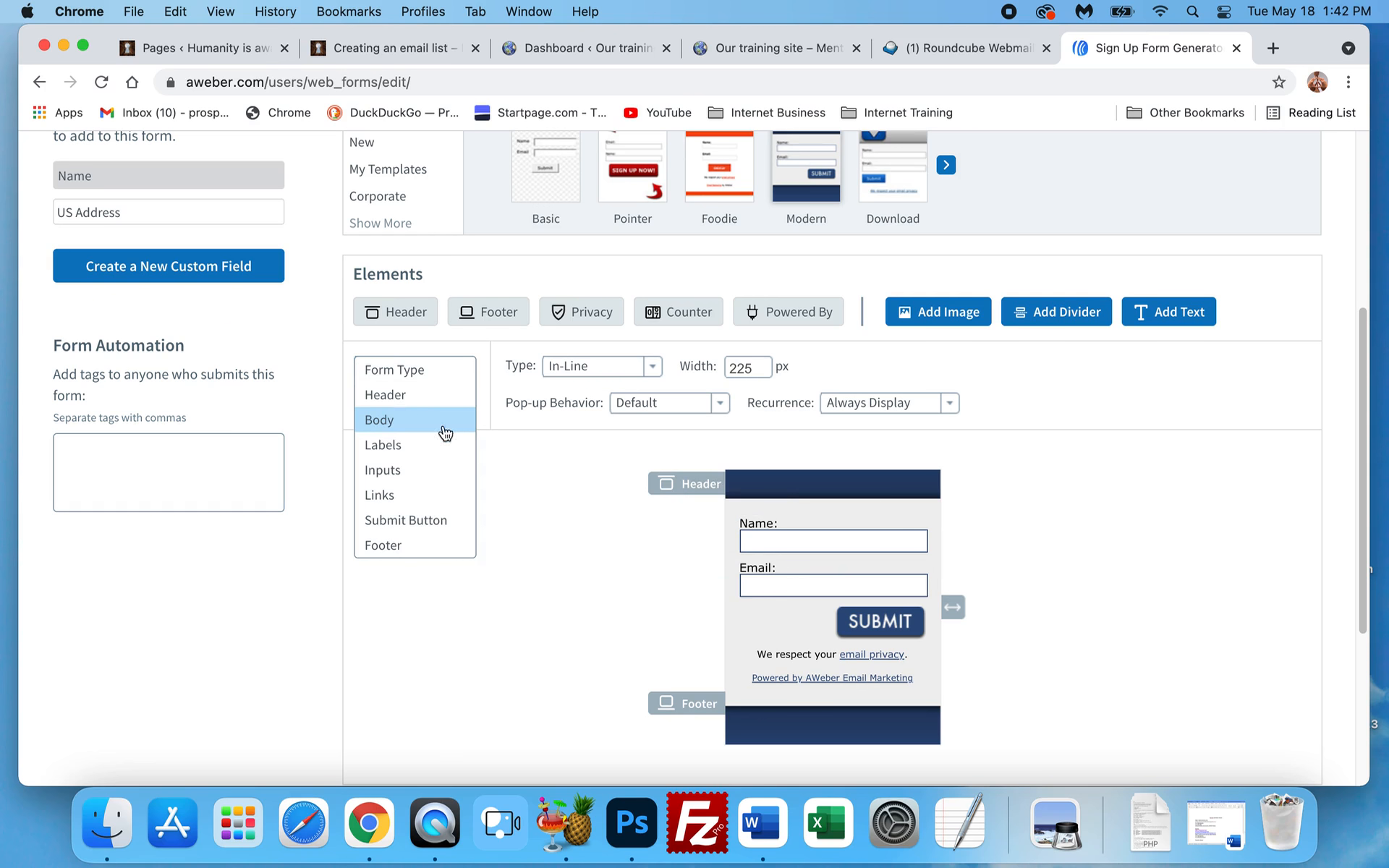
{"action": "left_click", "coordinate": [392, 396]}
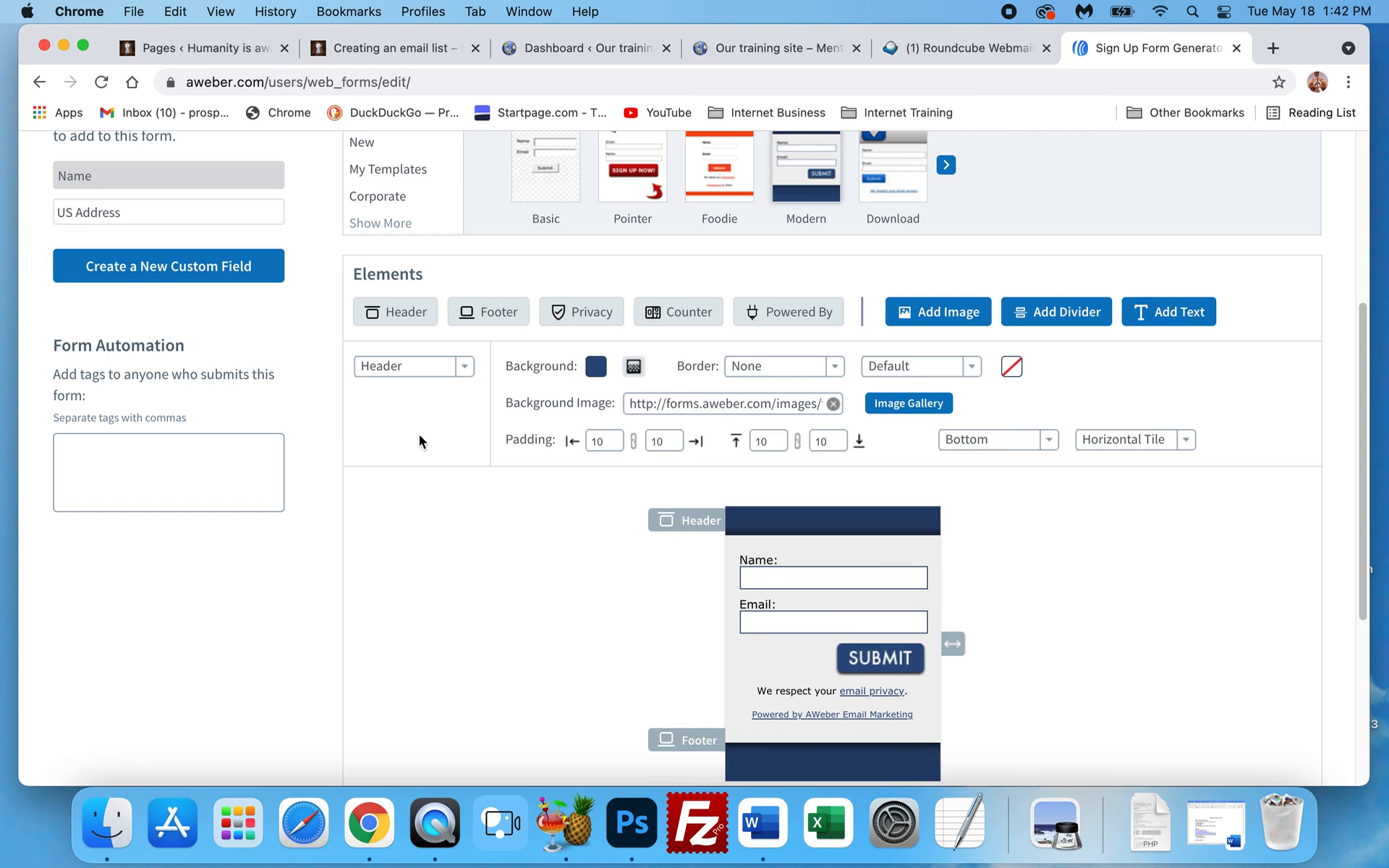
{"action": "scroll", "coordinate": [596, 494], "scroll_direction": "down", "scroll_amount": 2}
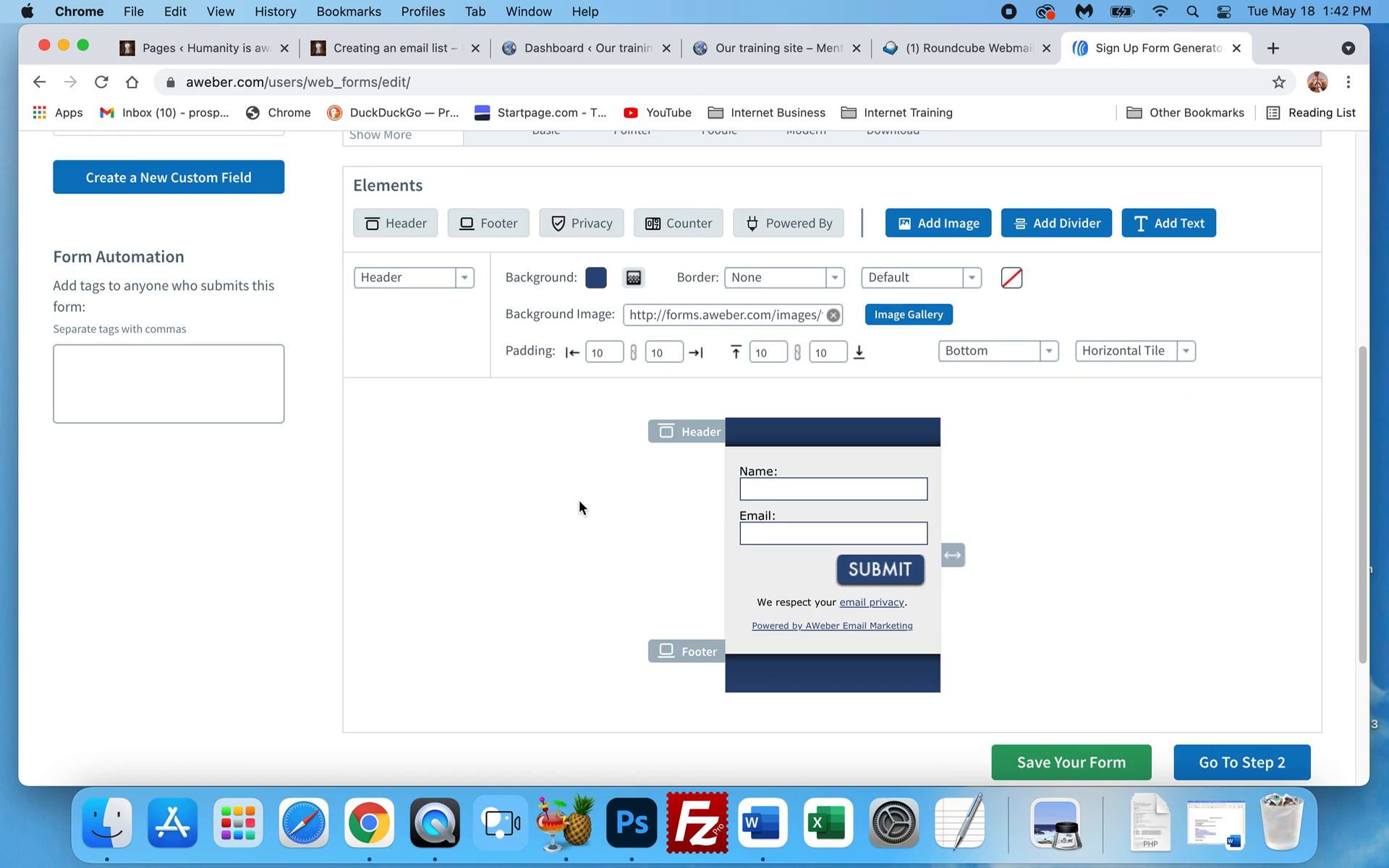
{"action": "scroll", "coordinate": [579, 507], "scroll_direction": "down", "scroll_amount": 1}
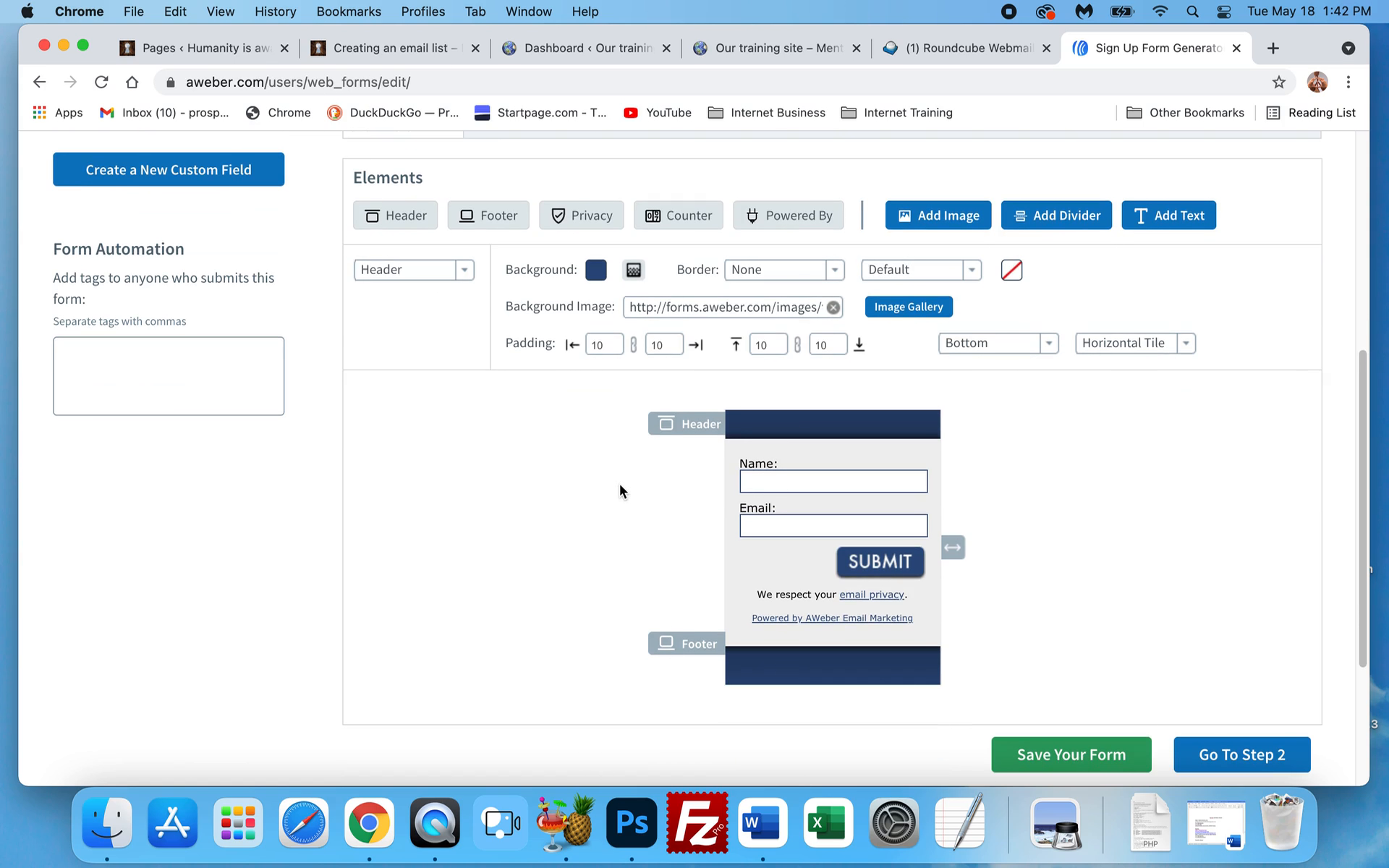
{"action": "mouse_move", "coordinate": [784, 428]}
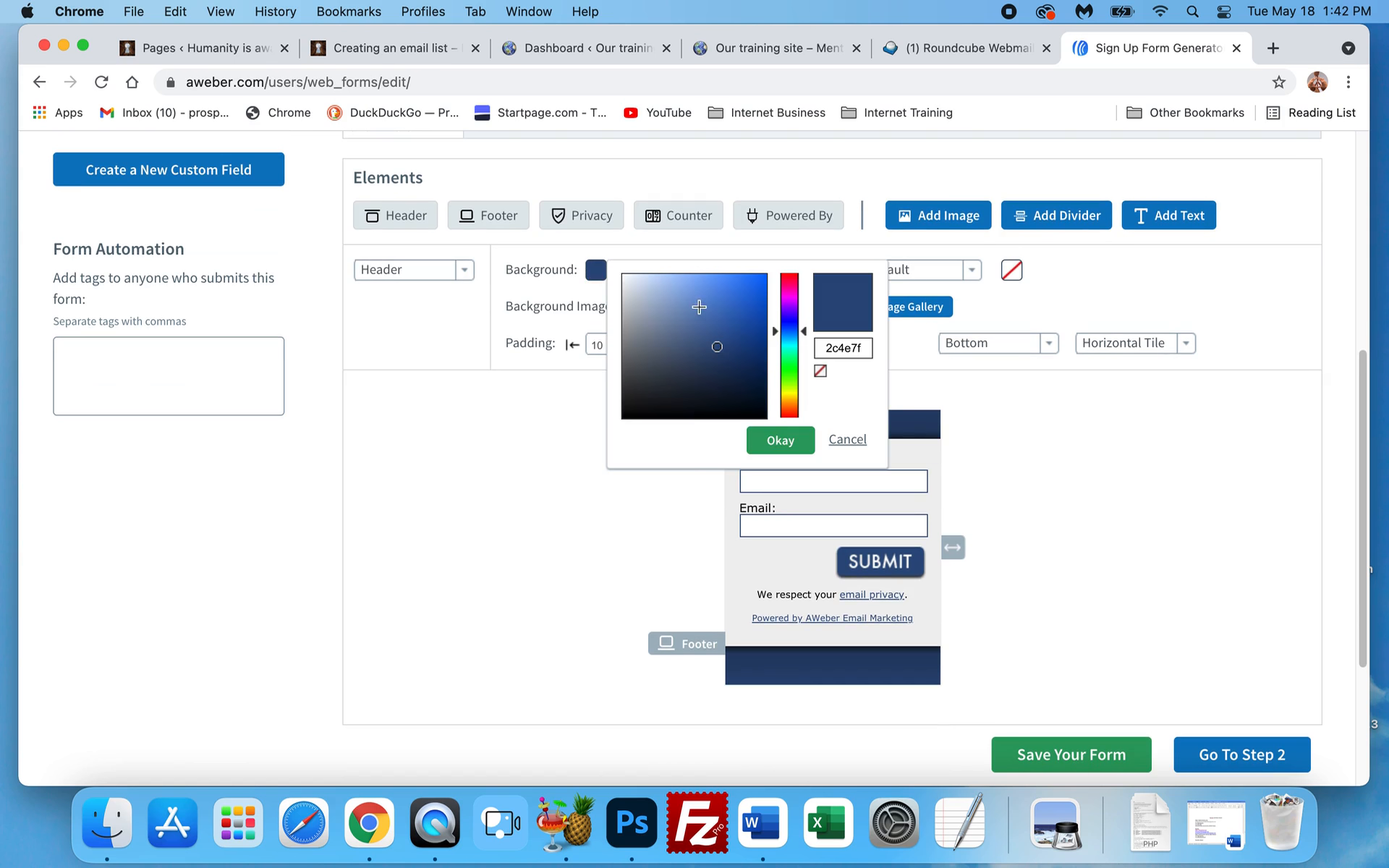
{"action": "left_click", "coordinate": [742, 299]}
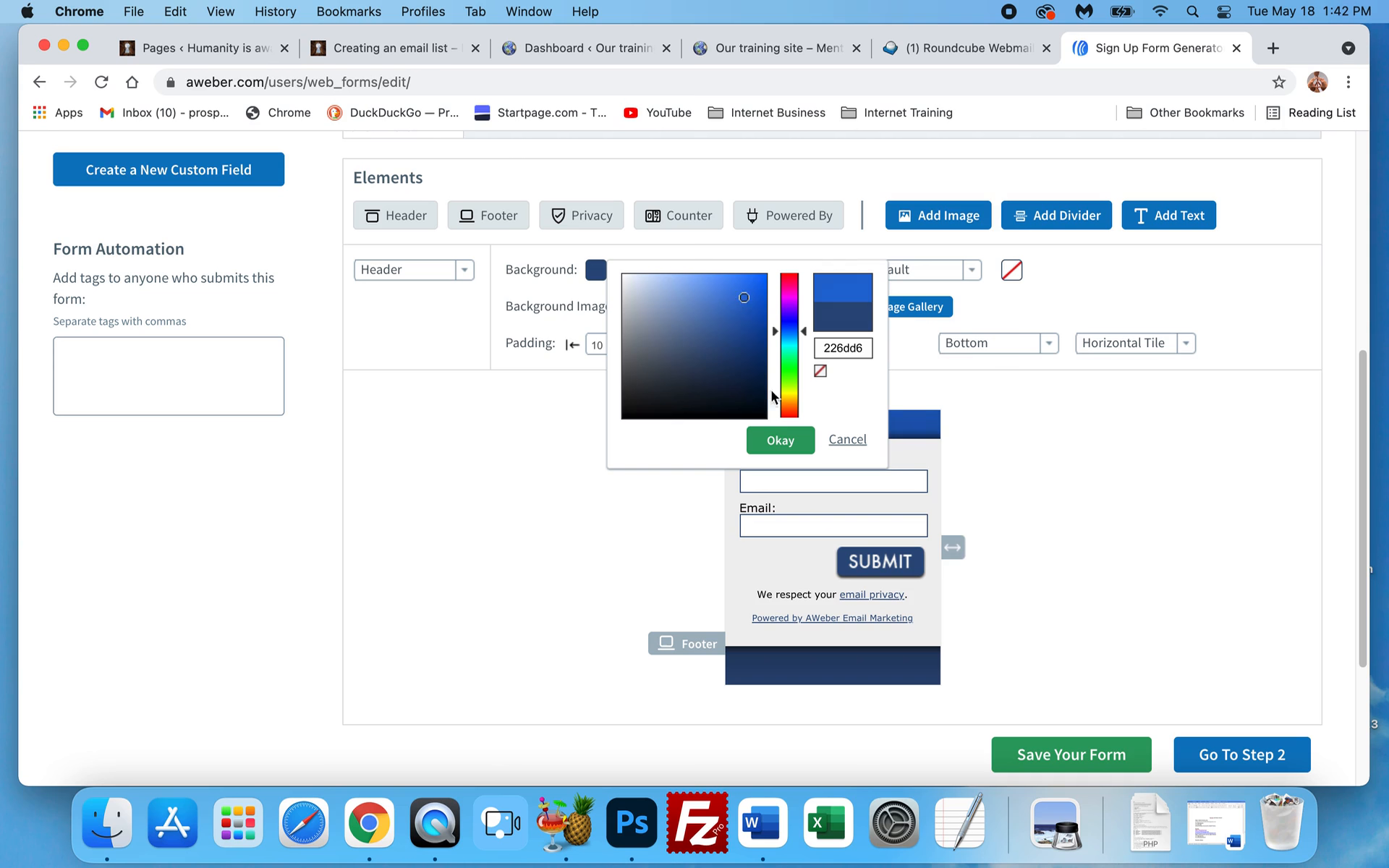
{"action": "left_click", "coordinate": [788, 366]}
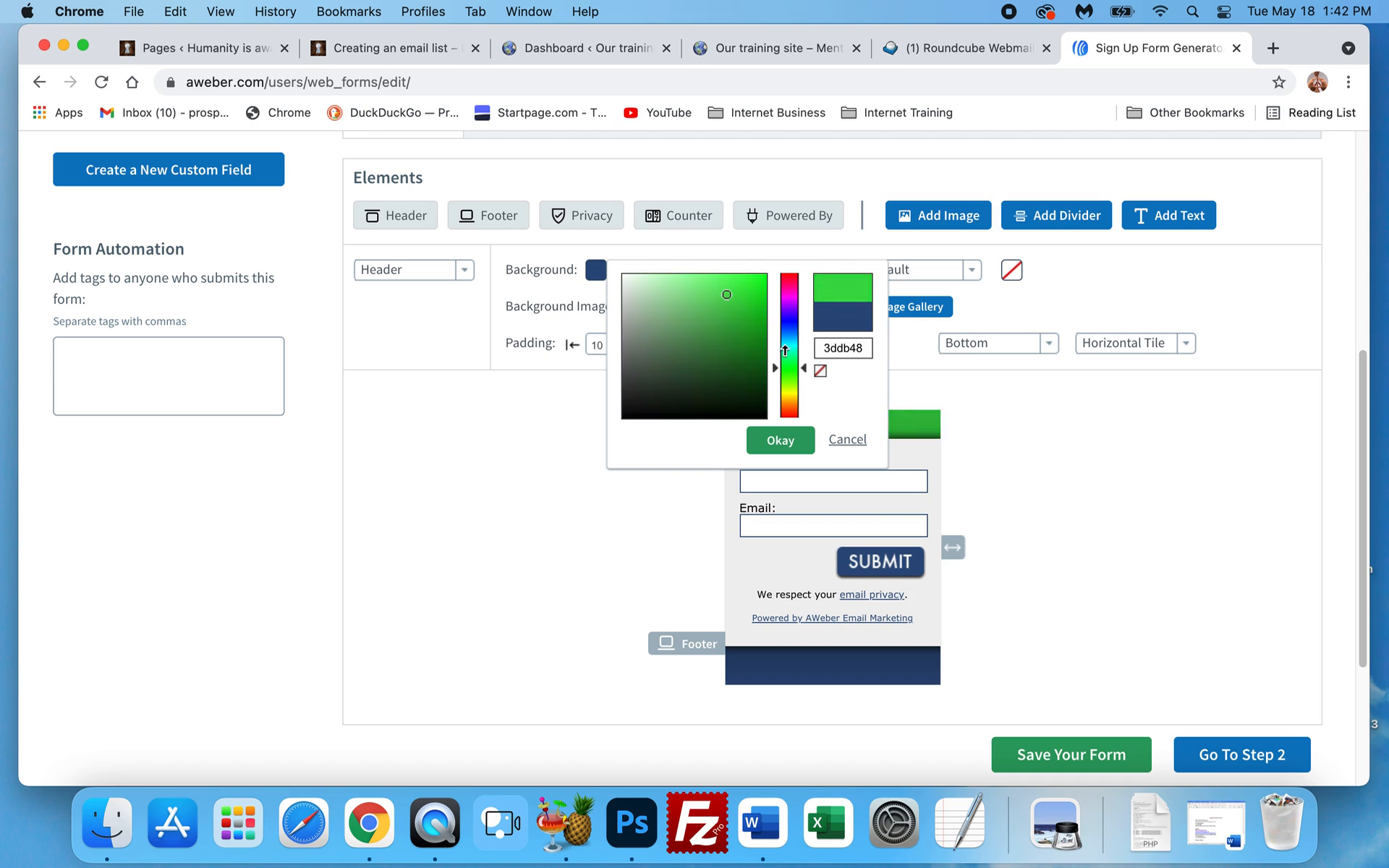
{"action": "left_click", "coordinate": [846, 441]}
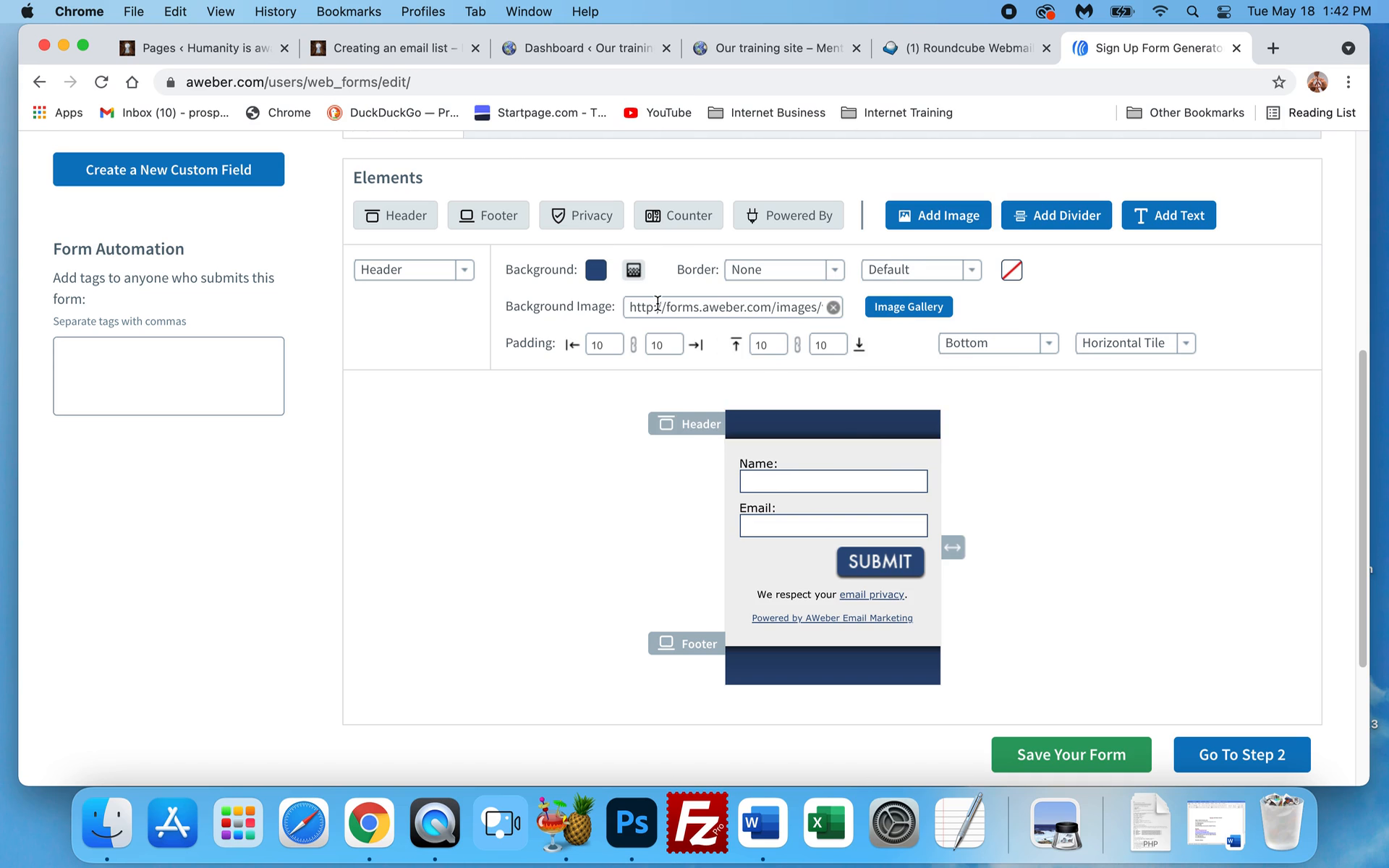
Clear the Header's background image and start an image upload, browsing to the Shutterstock copies folder in Pictures
{"action": "left_click", "coordinate": [833, 307]}
{"action": "left_click", "coordinate": [887, 306]}
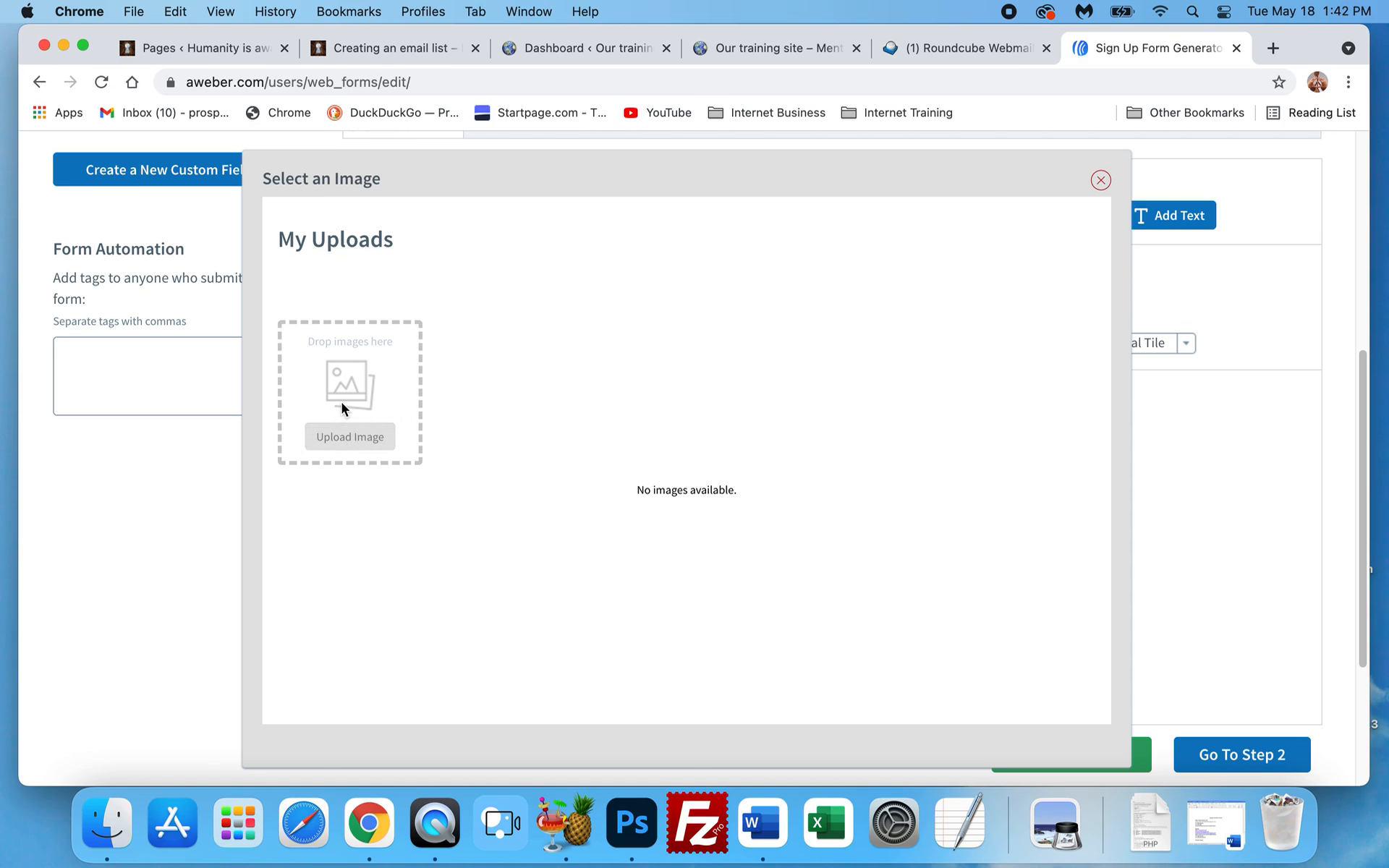
{"action": "left_click", "coordinate": [362, 438]}
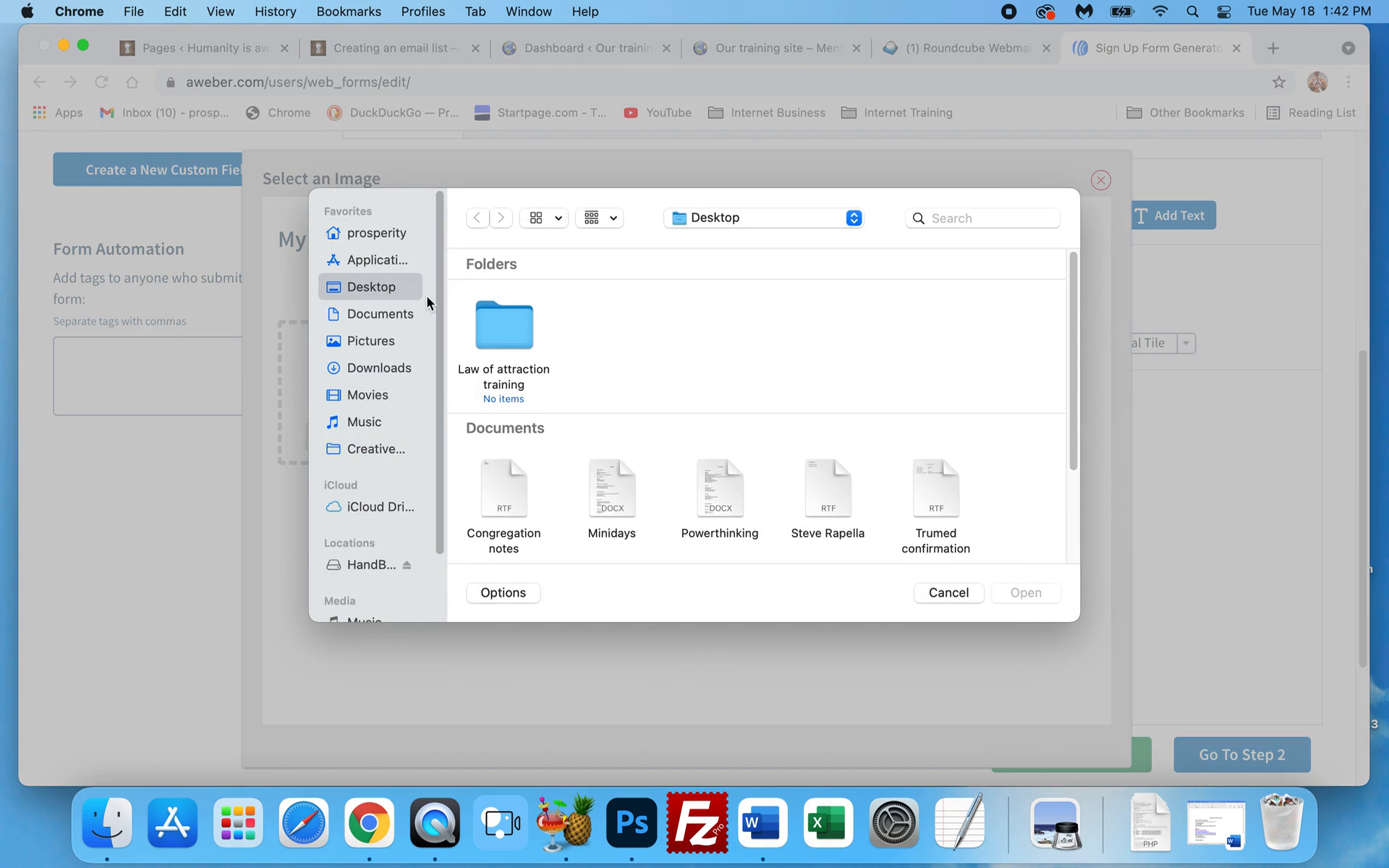
{"action": "left_click", "coordinate": [383, 367]}
{"action": "left_click", "coordinate": [370, 341]}
{"action": "left_click", "coordinate": [516, 324]}
{"action": "double_click", "coordinate": [516, 324]}
{"action": "scroll", "coordinate": [795, 405], "scroll_direction": "down", "scroll_amount": 10}
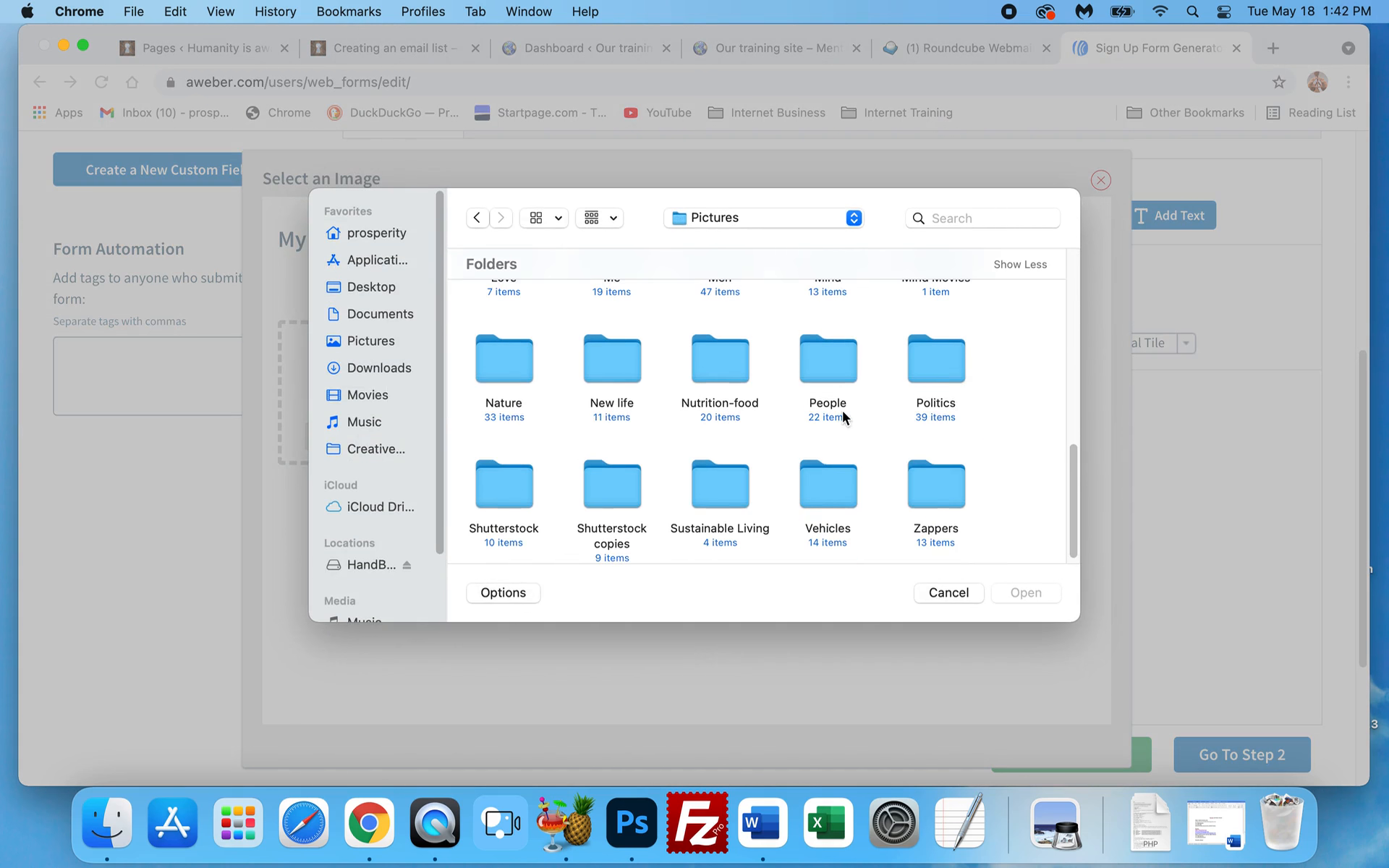
{"action": "left_click", "coordinate": [599, 494]}
{"action": "double_click", "coordinate": [599, 495]}
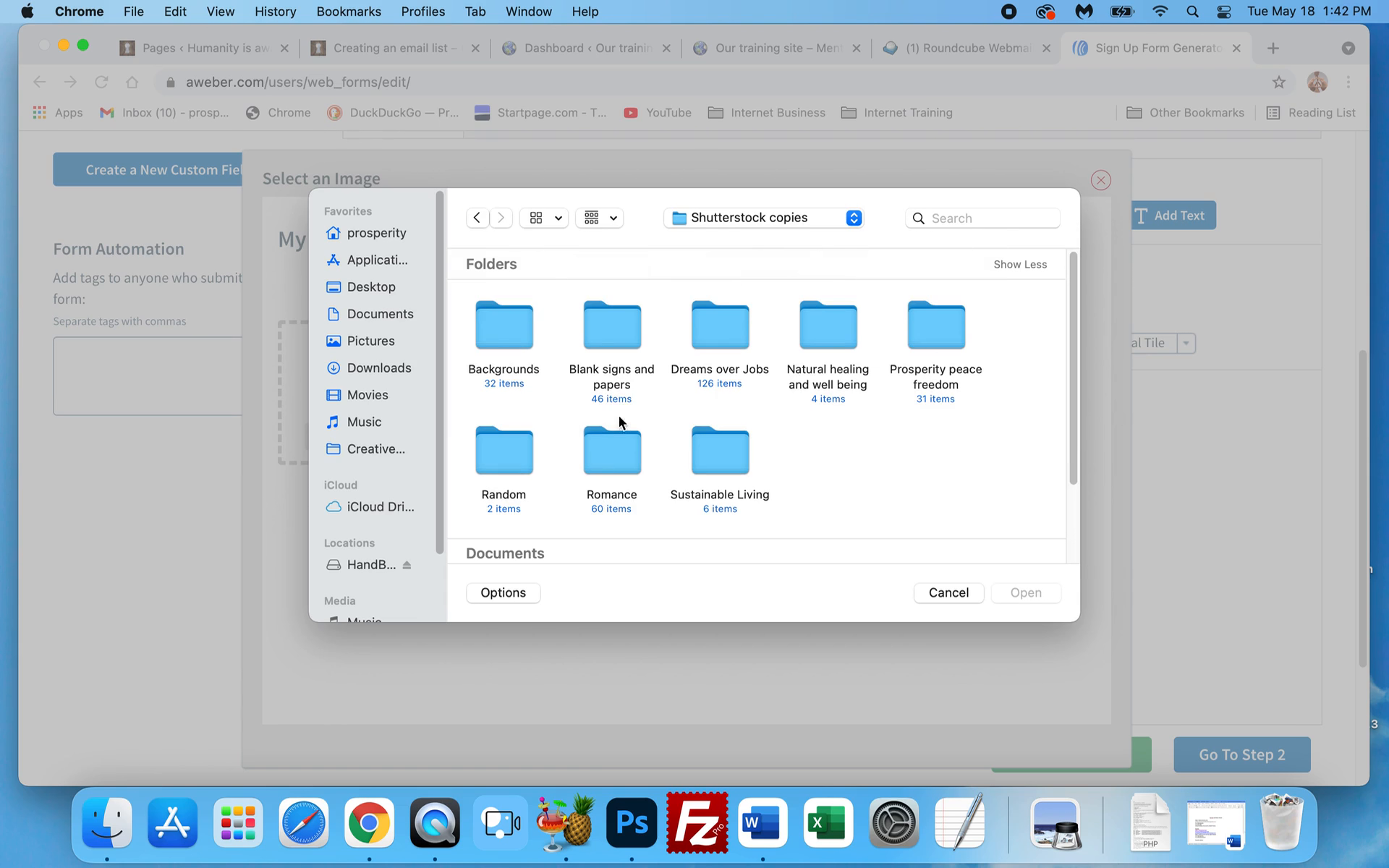
Upload Sky blue.jpg from the Backgrounds folder and apply it as the Header's background image
{"action": "double_click", "coordinate": [496, 325]}
{"action": "scroll", "coordinate": [724, 434], "scroll_direction": "down", "scroll_amount": 10}
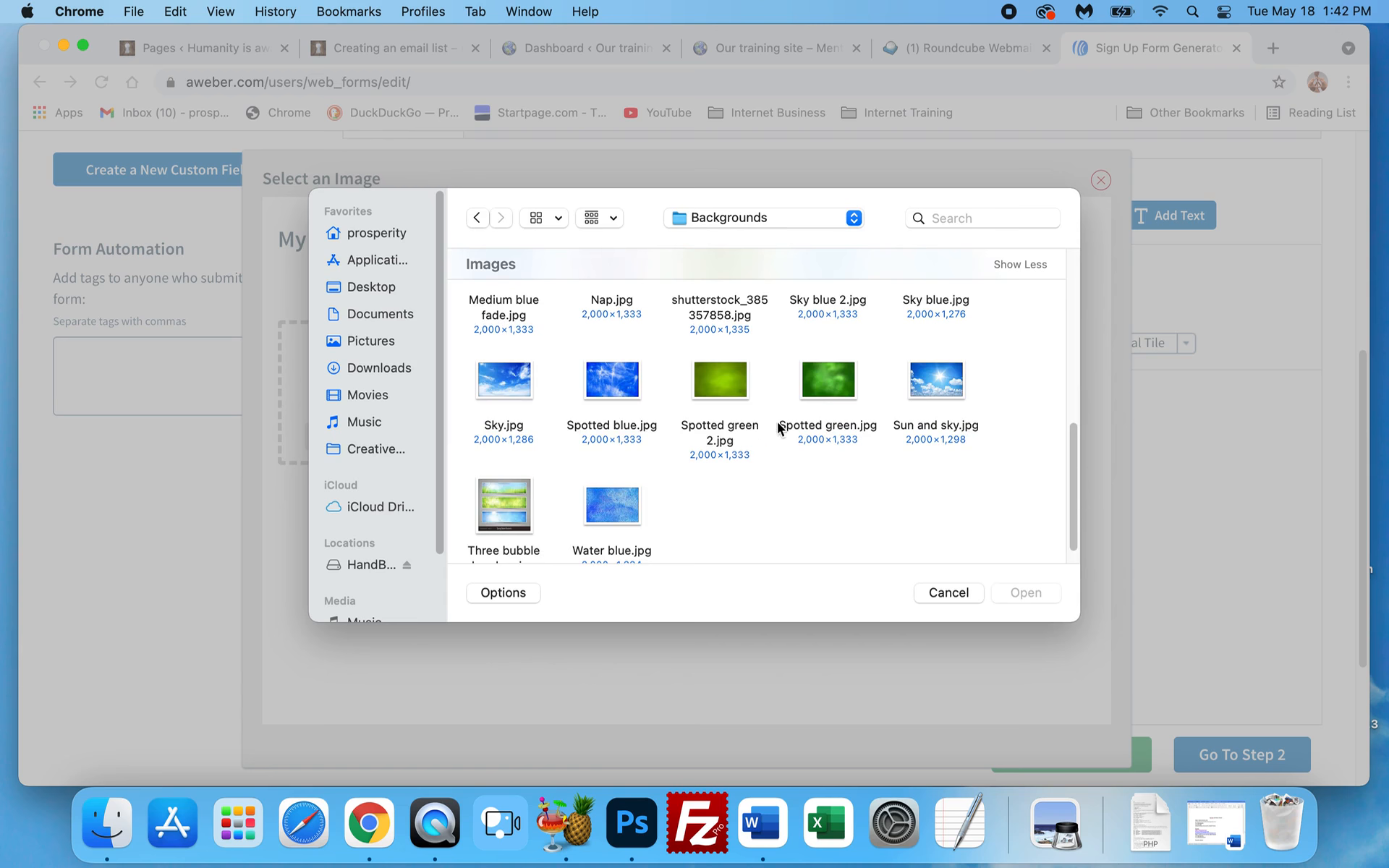
{"action": "scroll", "coordinate": [756, 466], "scroll_direction": "up", "scroll_amount": 2}
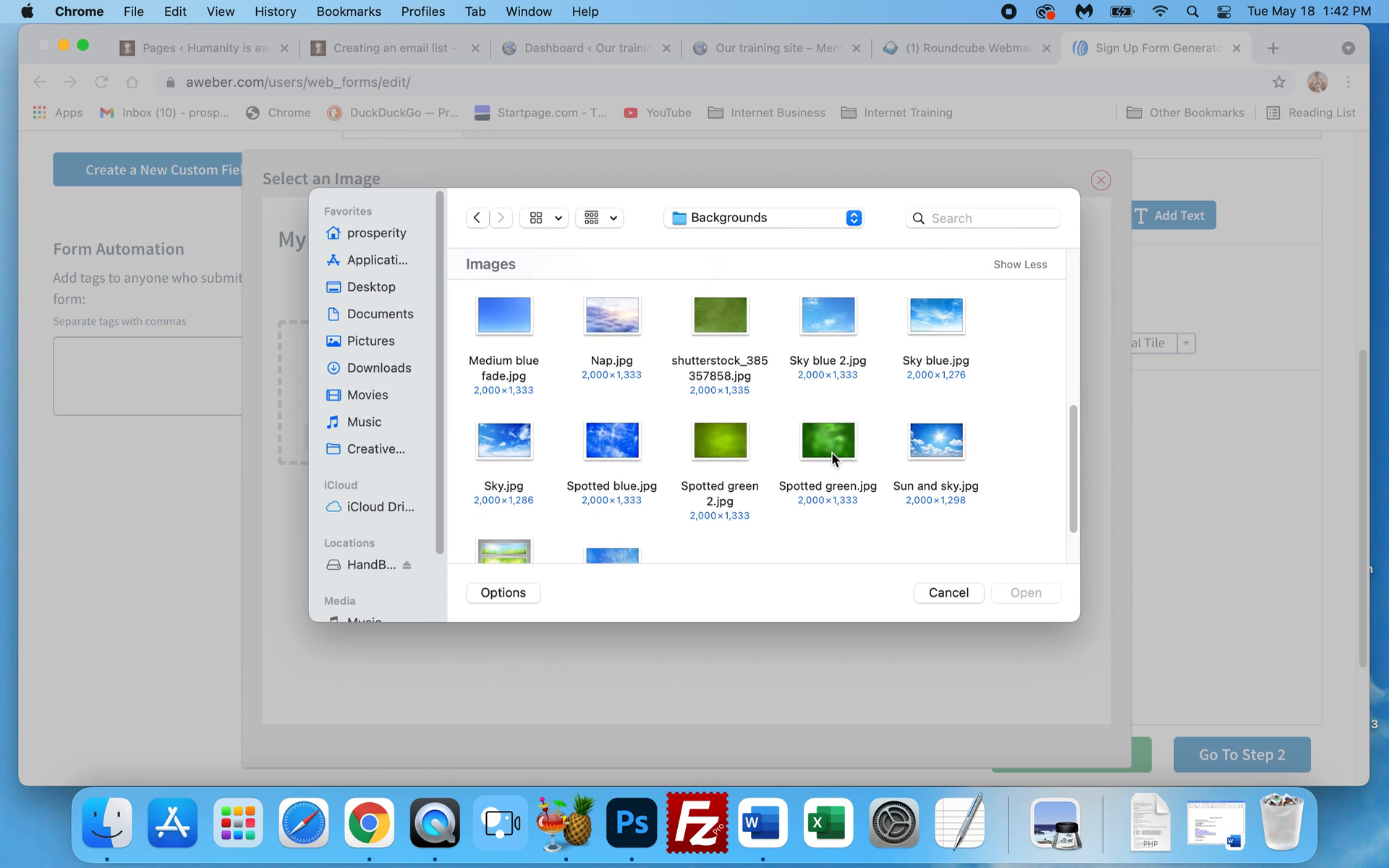
{"action": "scroll", "coordinate": [948, 383], "scroll_direction": "up", "scroll_amount": 1}
{"action": "left_click", "coordinate": [944, 357]}
{"action": "double_click", "coordinate": [944, 357]}
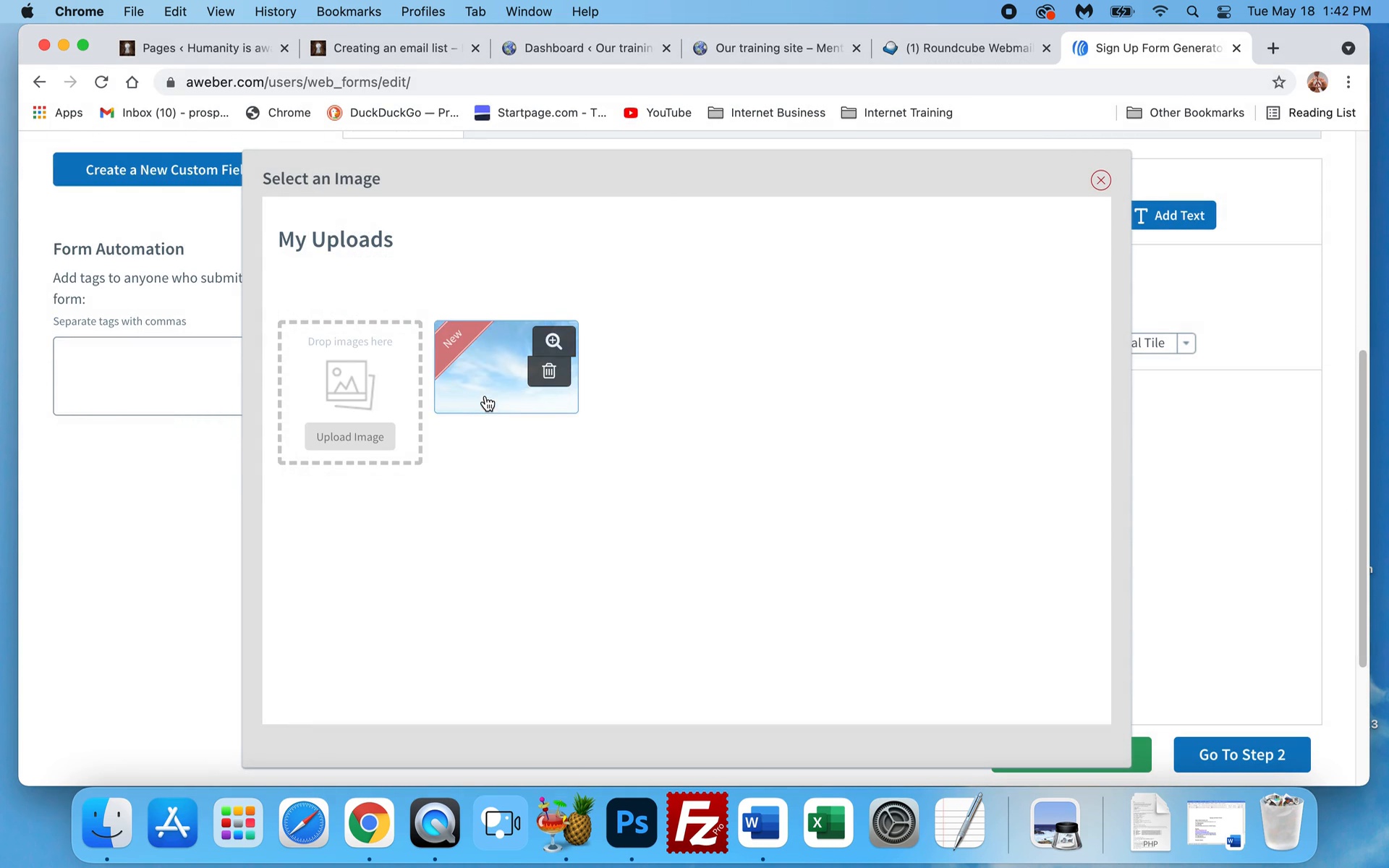
{"action": "left_click", "coordinate": [485, 399]}
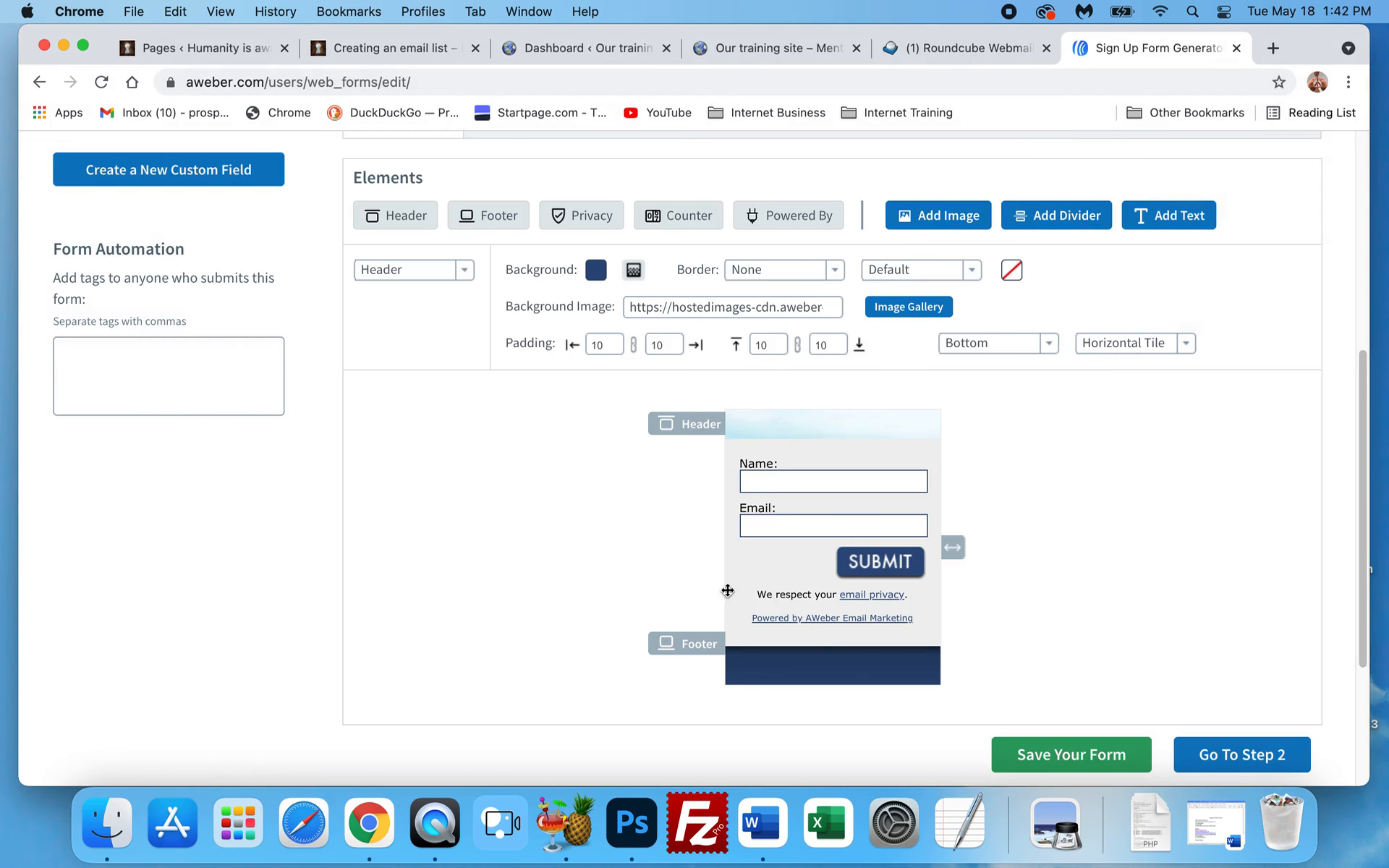
Apply the uploaded sky image as the Footer's background image and widen the sign up form slightly
{"action": "left_click", "coordinate": [465, 271]}
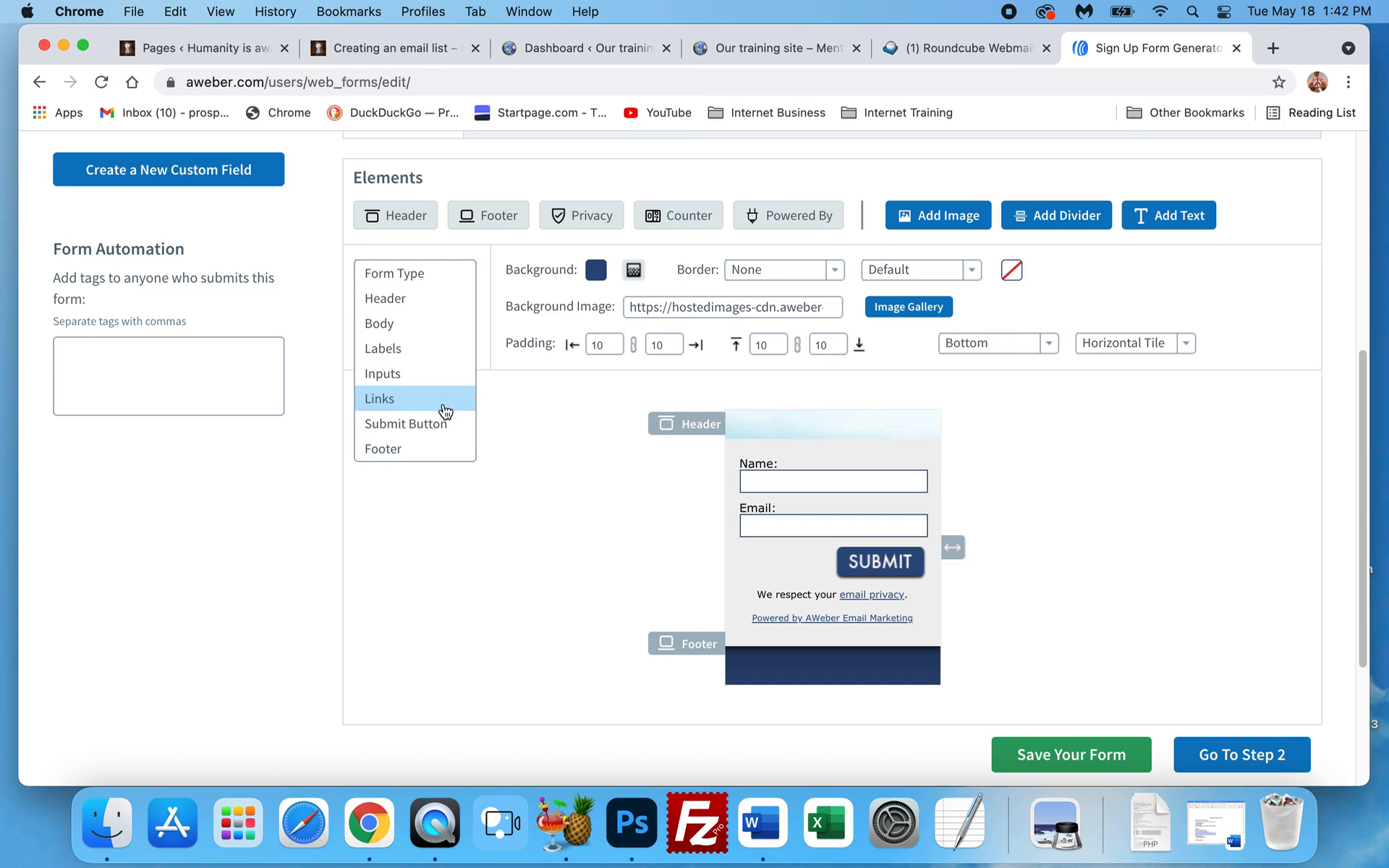
{"action": "left_click", "coordinate": [424, 446]}
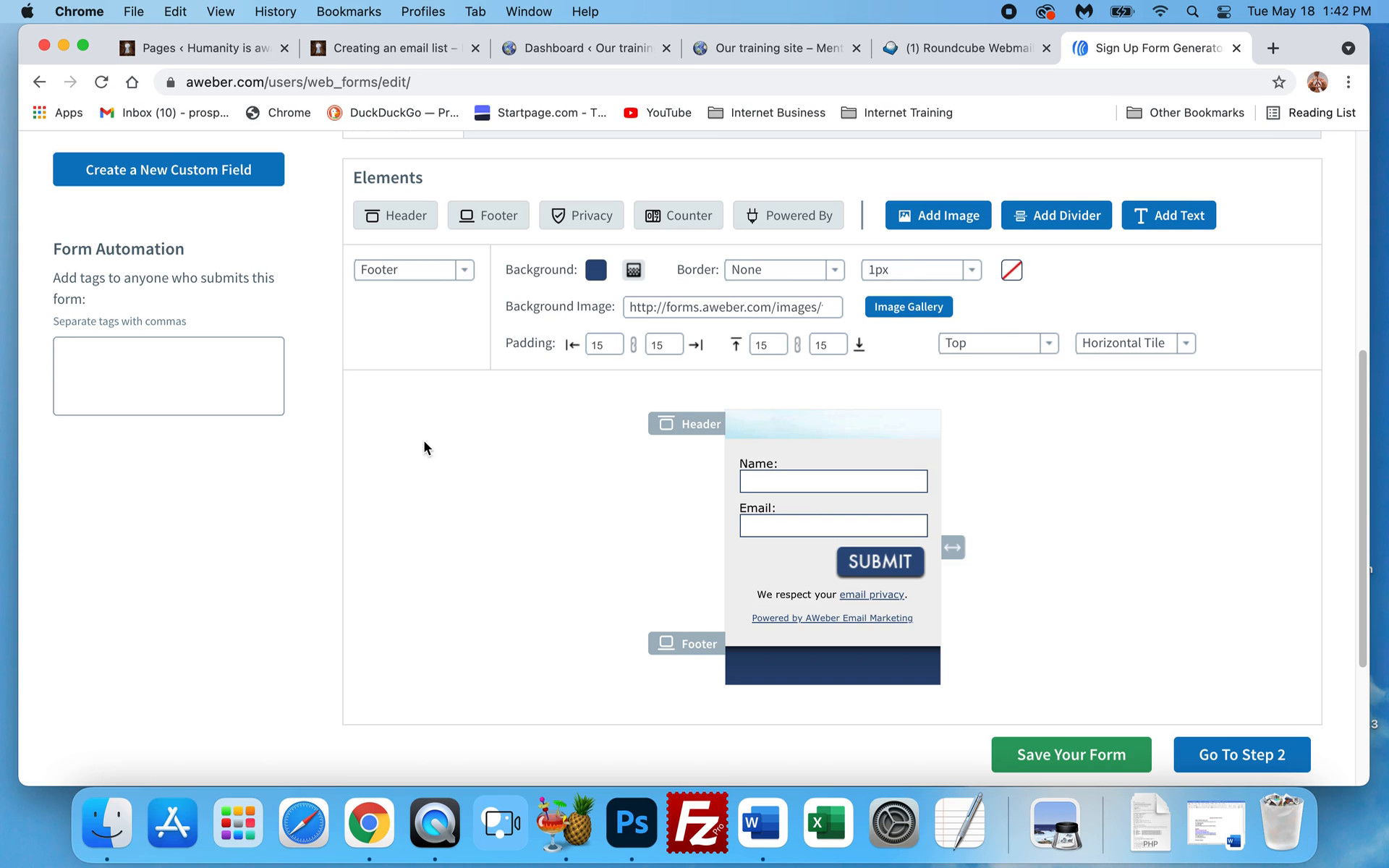
{"action": "left_click", "coordinate": [904, 309]}
{"action": "left_click", "coordinate": [529, 392]}
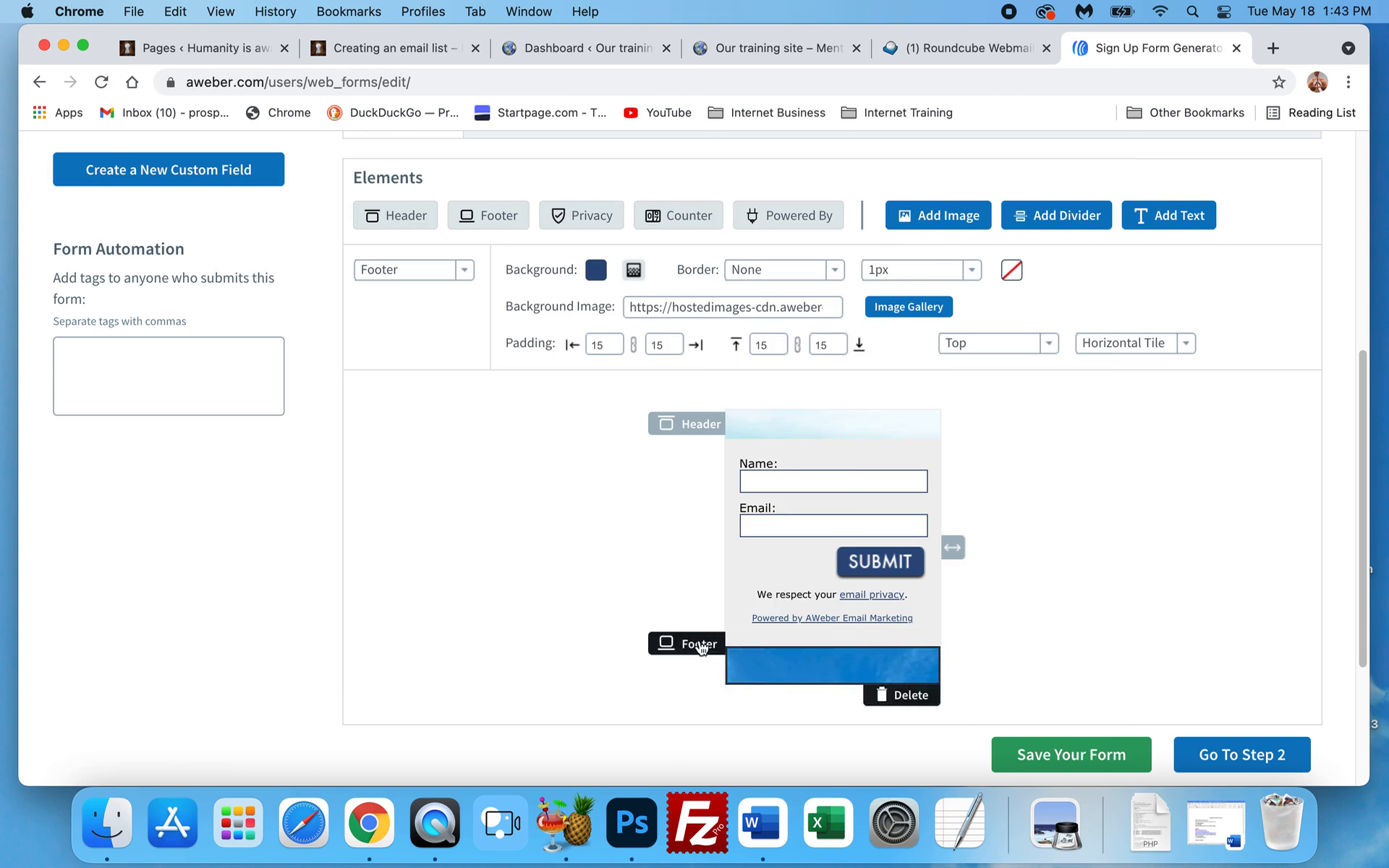
{"action": "left_click_drag", "start_coordinate": [964, 547], "coordinate": [985, 552]}
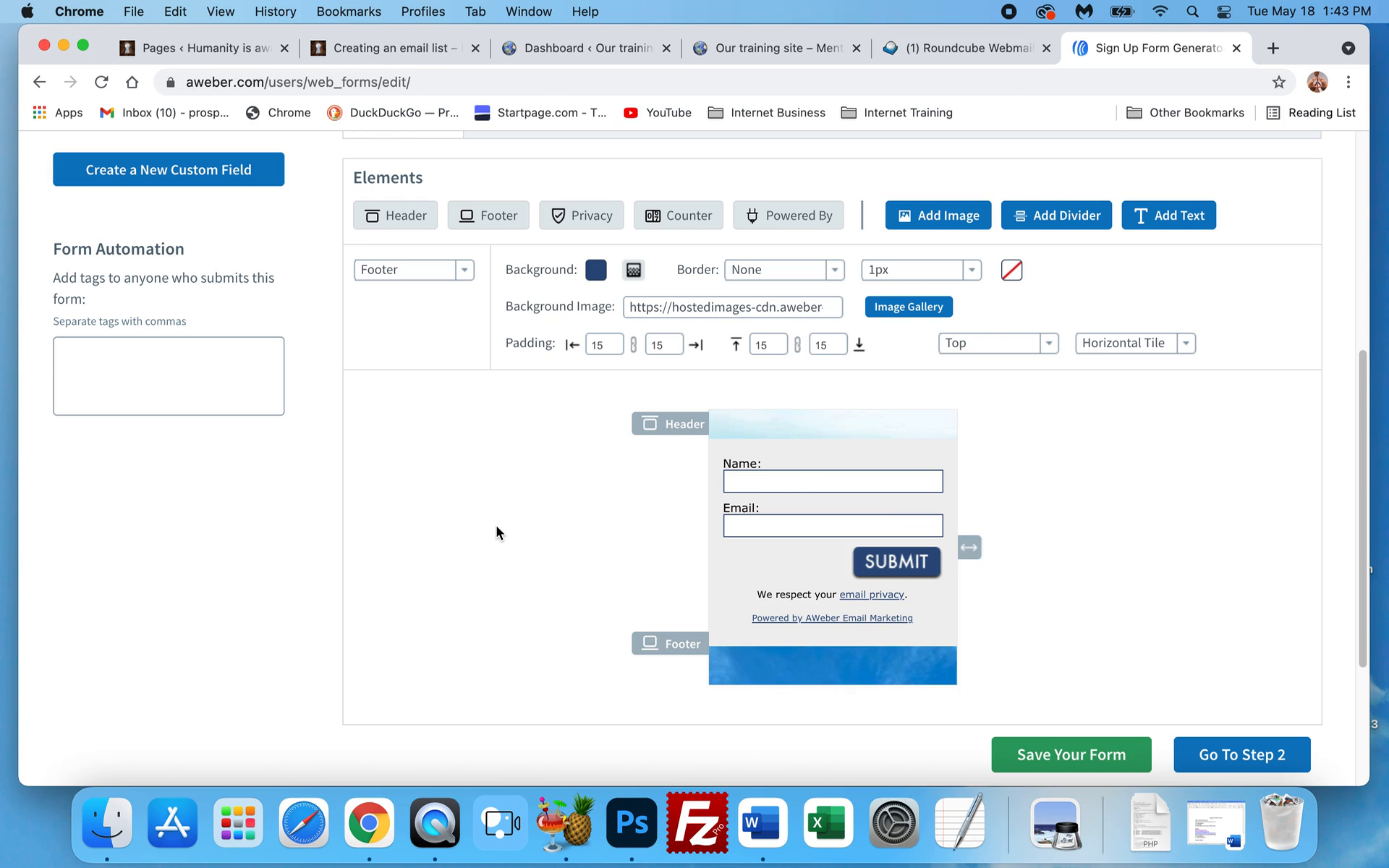
Enter the header text "Enter name and email to attend our weekly meetings"
{"action": "mouse_move", "coordinate": [735, 421]}
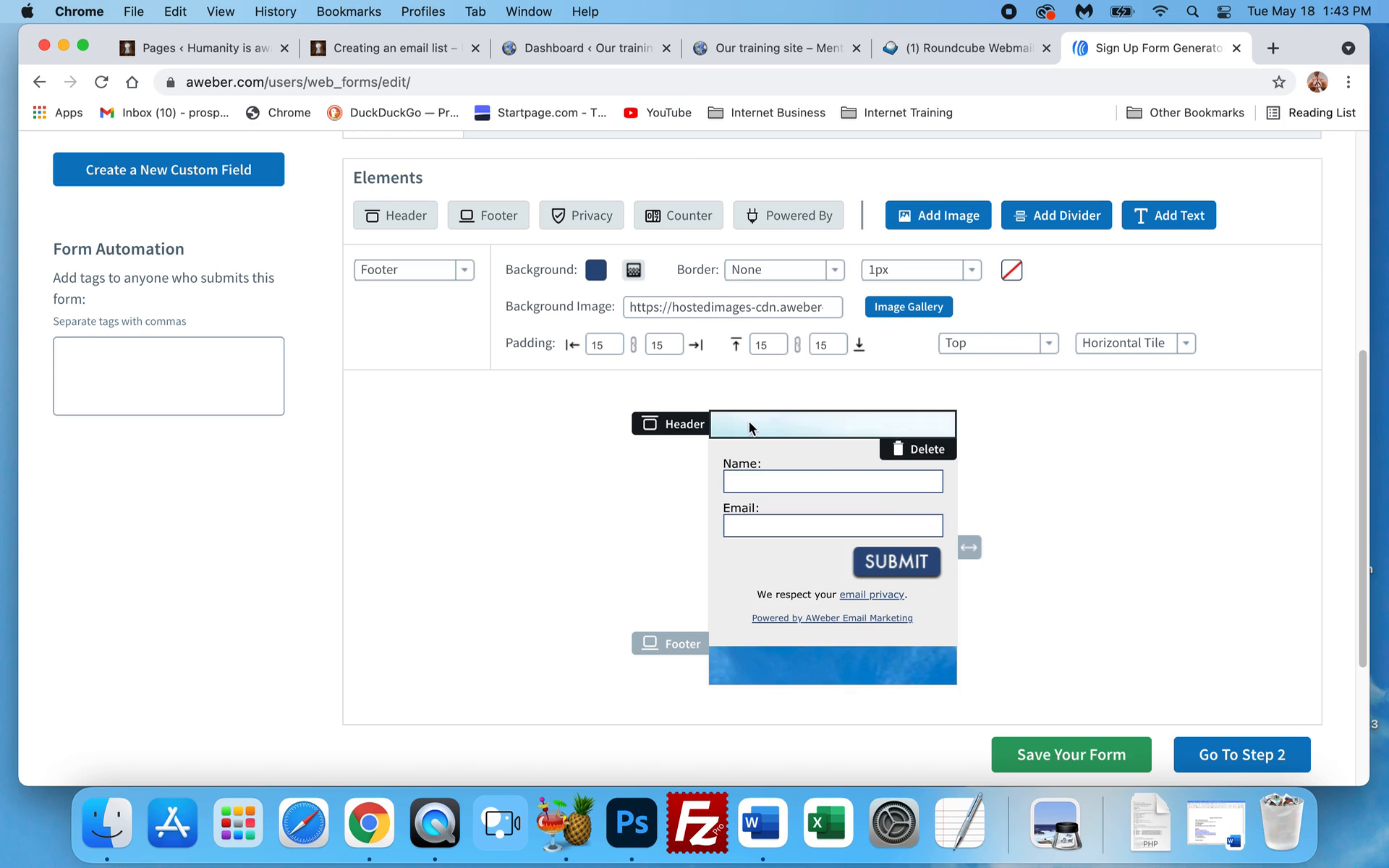
{"action": "left_click", "coordinate": [749, 426]}
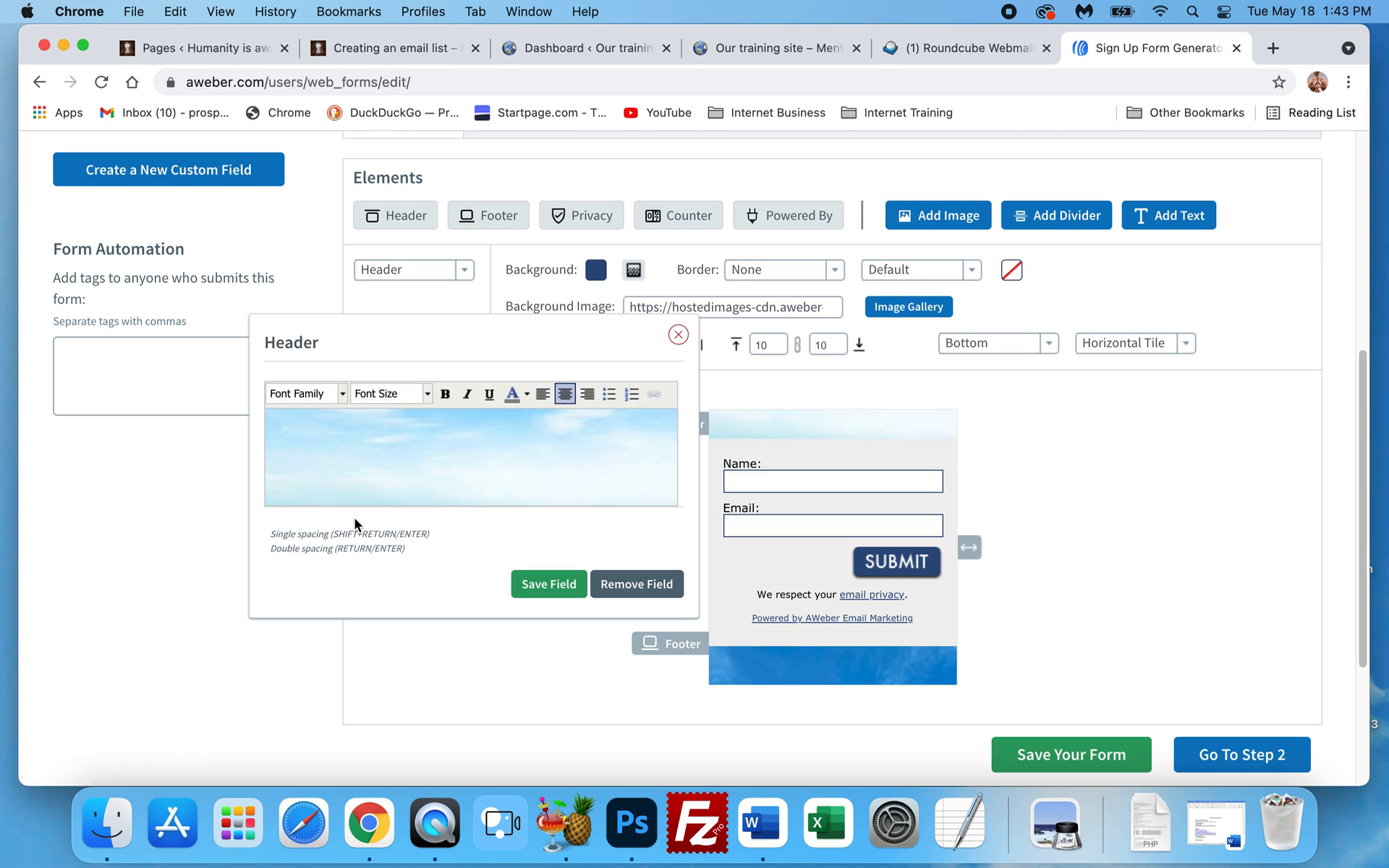
{"action": "type", "text": "Enter n"}
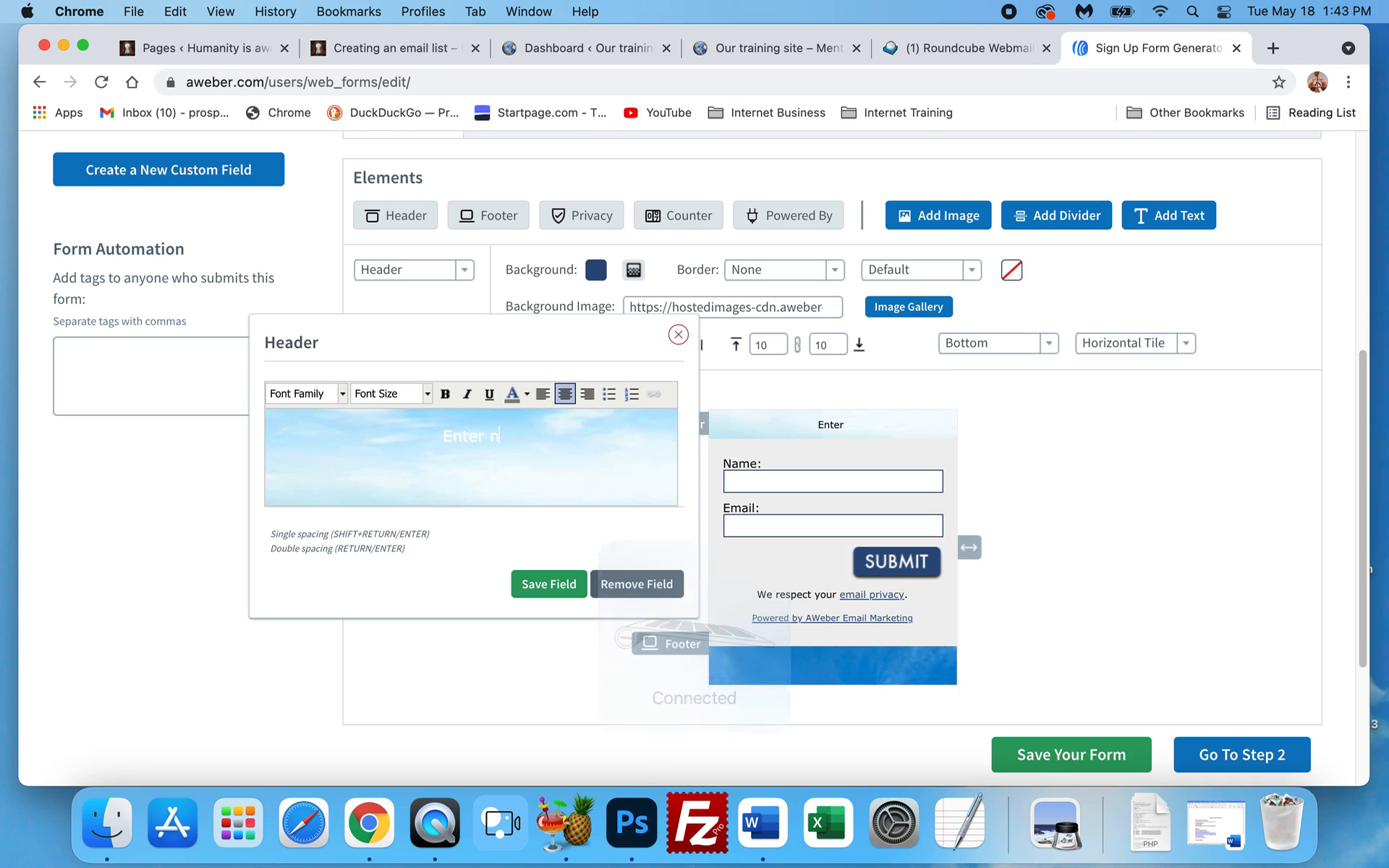
{"action": "type", "text": "ame and email"}
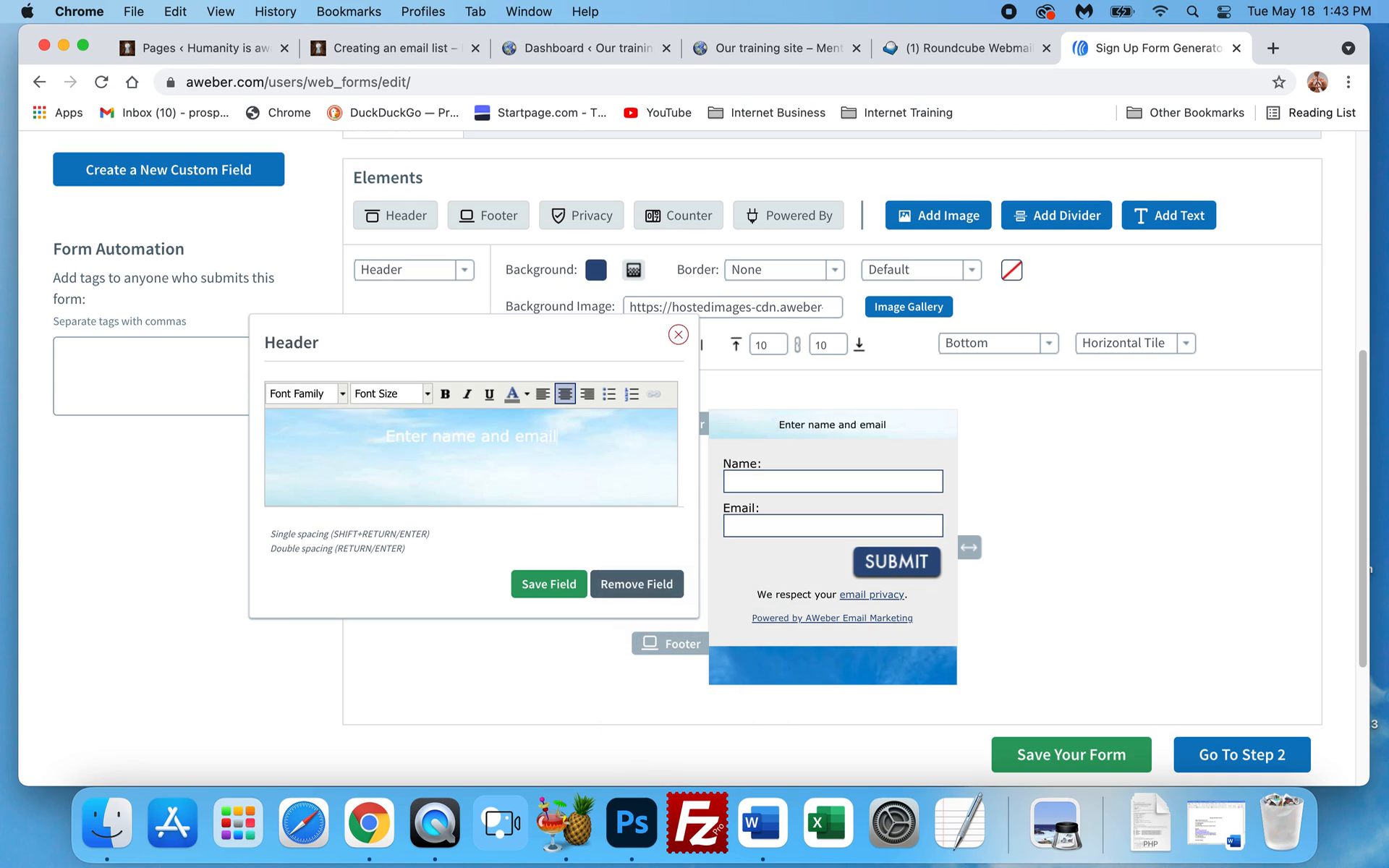
{"action": "type", "text": " to"}
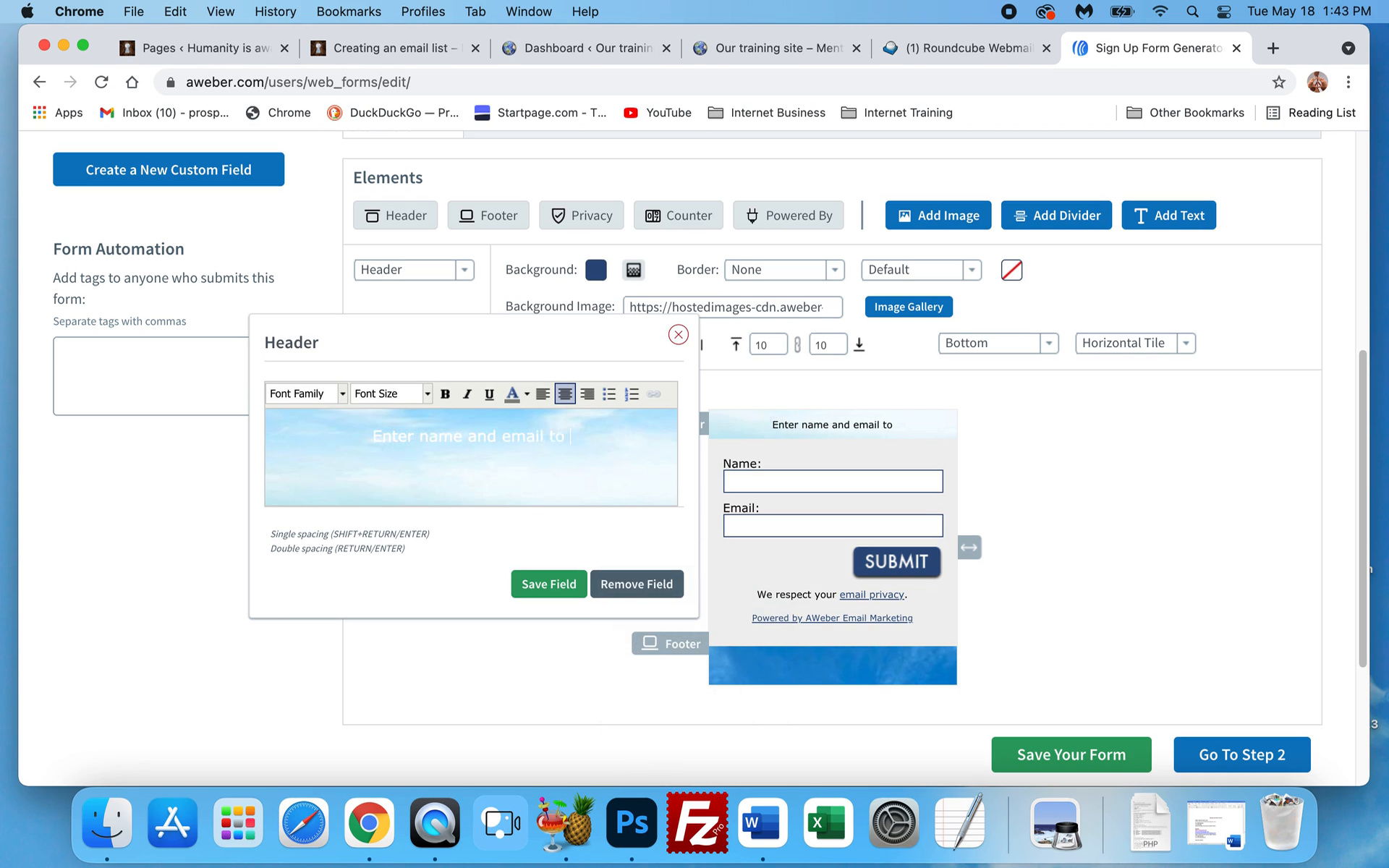
{"action": "type", "text": " atten"}
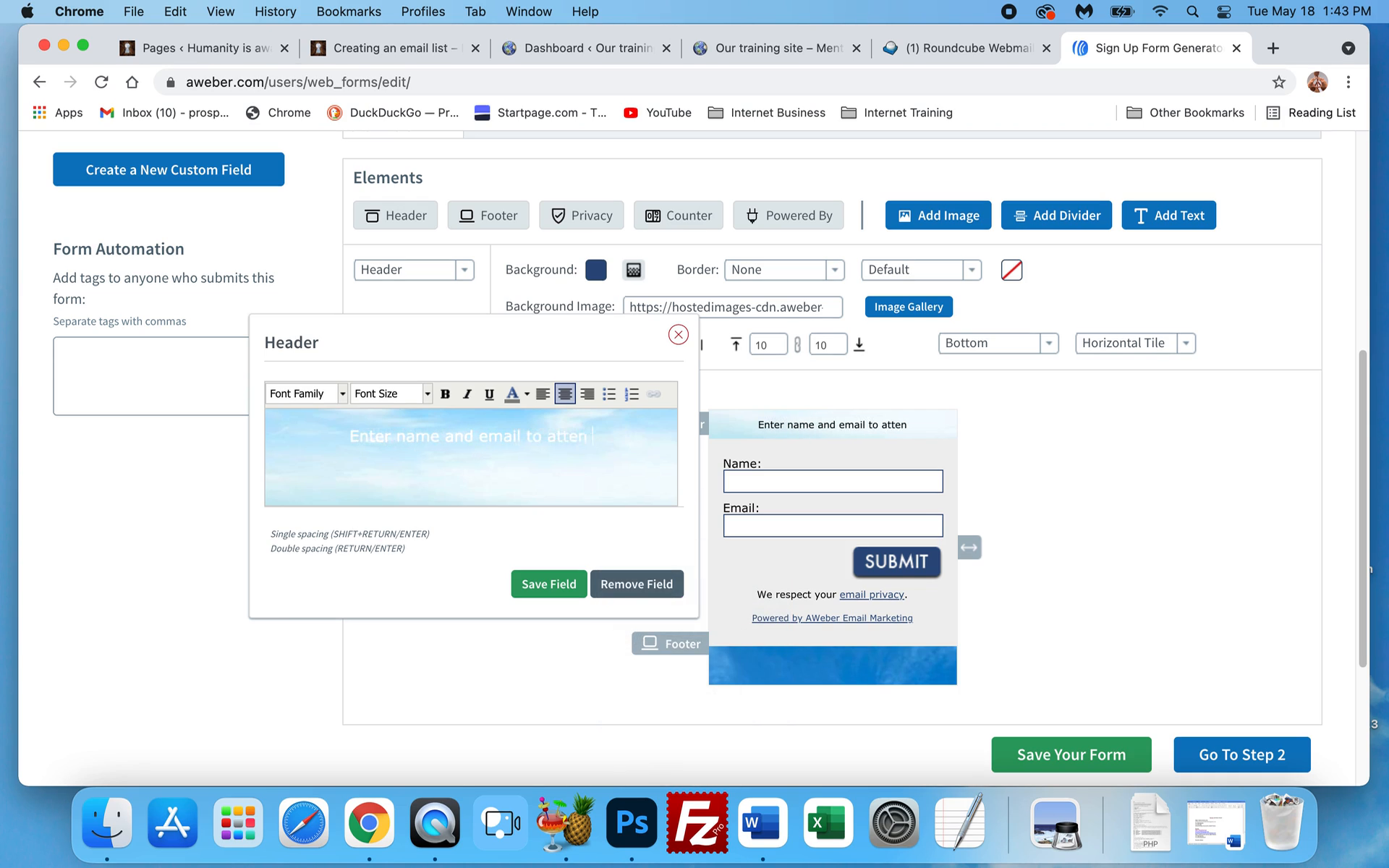
{"action": "type", "text": "d our we"}
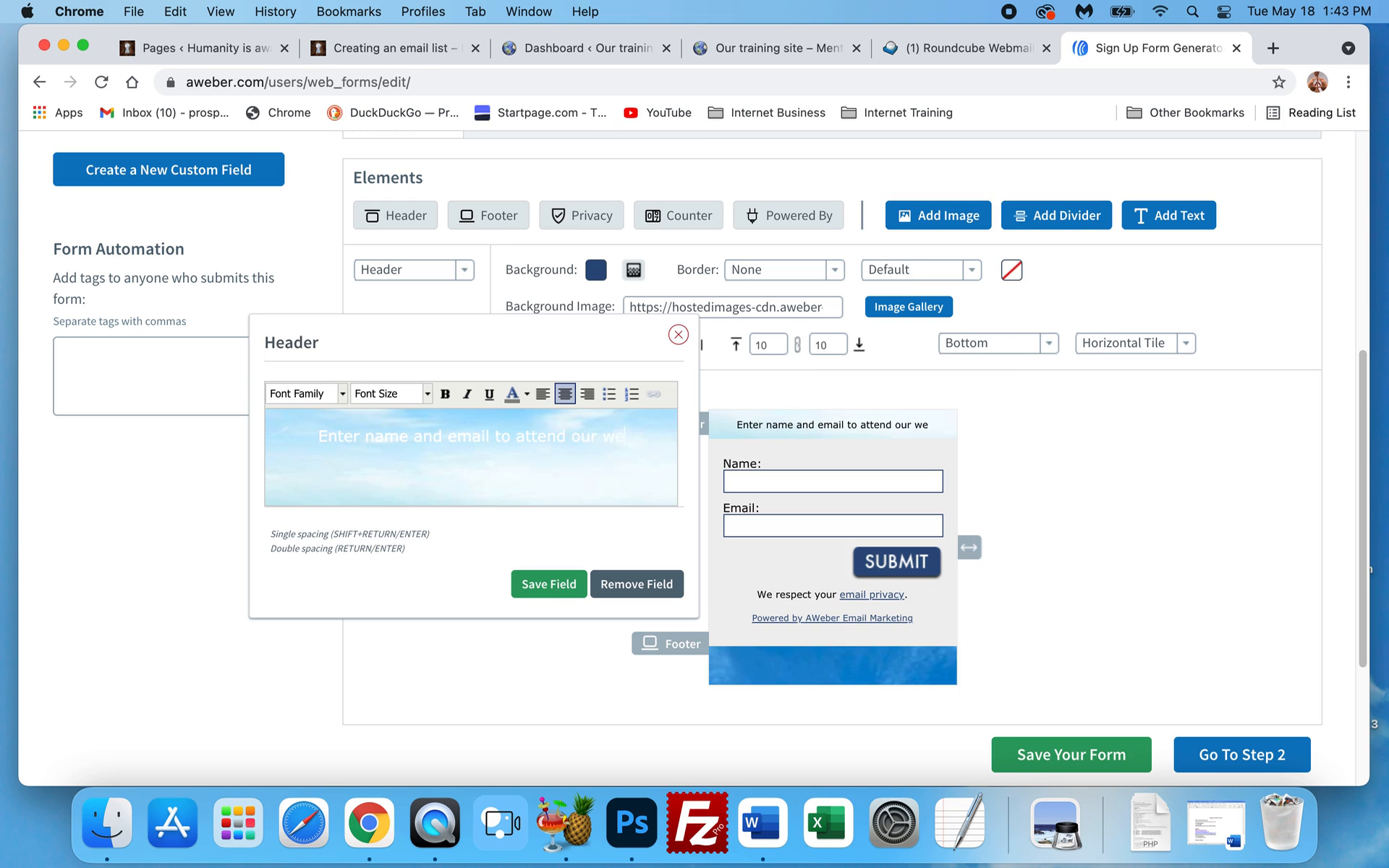
{"action": "type", "text": "ekly meetings"}
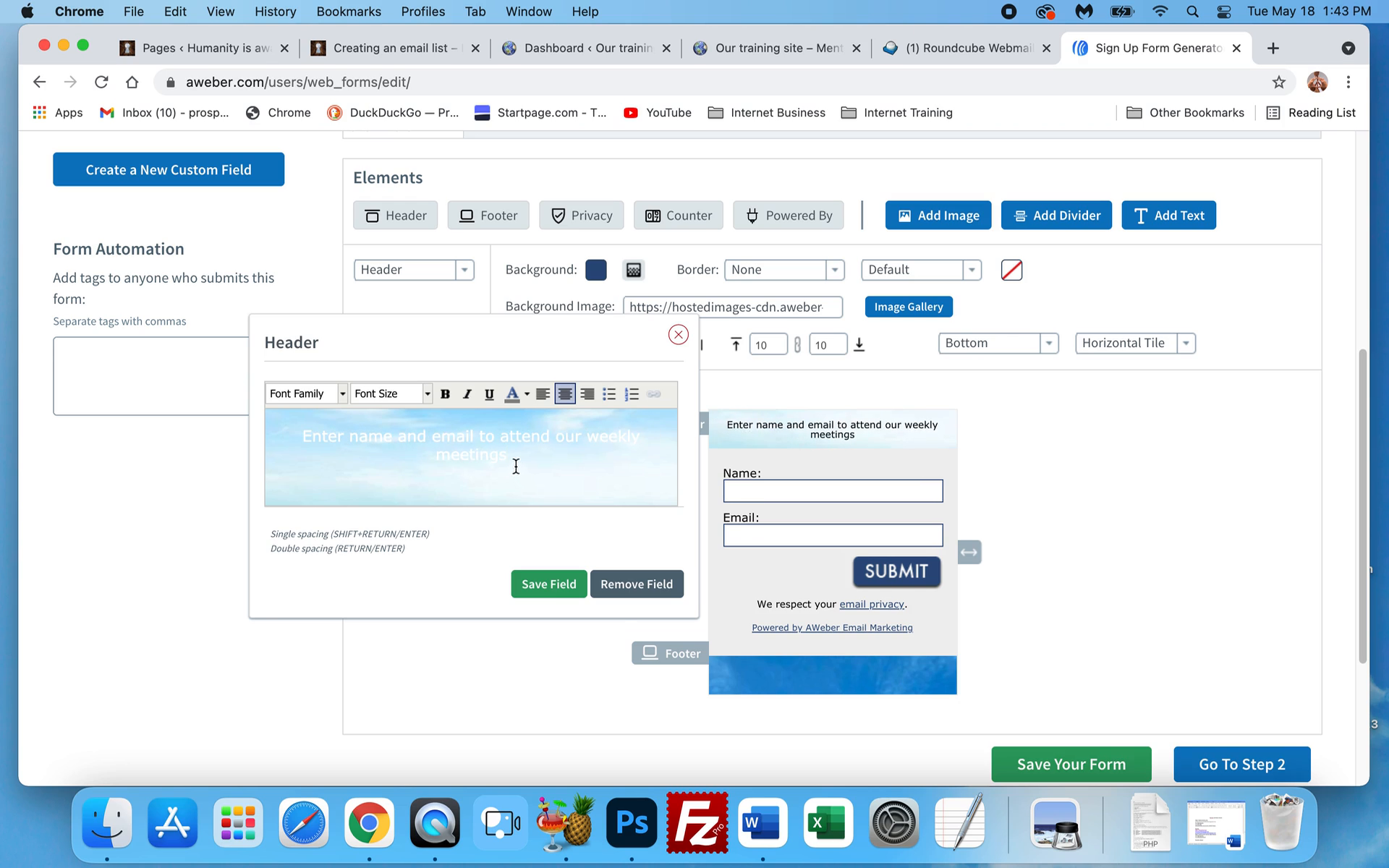
Select all of the header text and enlarge it, trying 14px before setting the font size to 16px
{"action": "triple_click", "coordinate": [274, 448]}
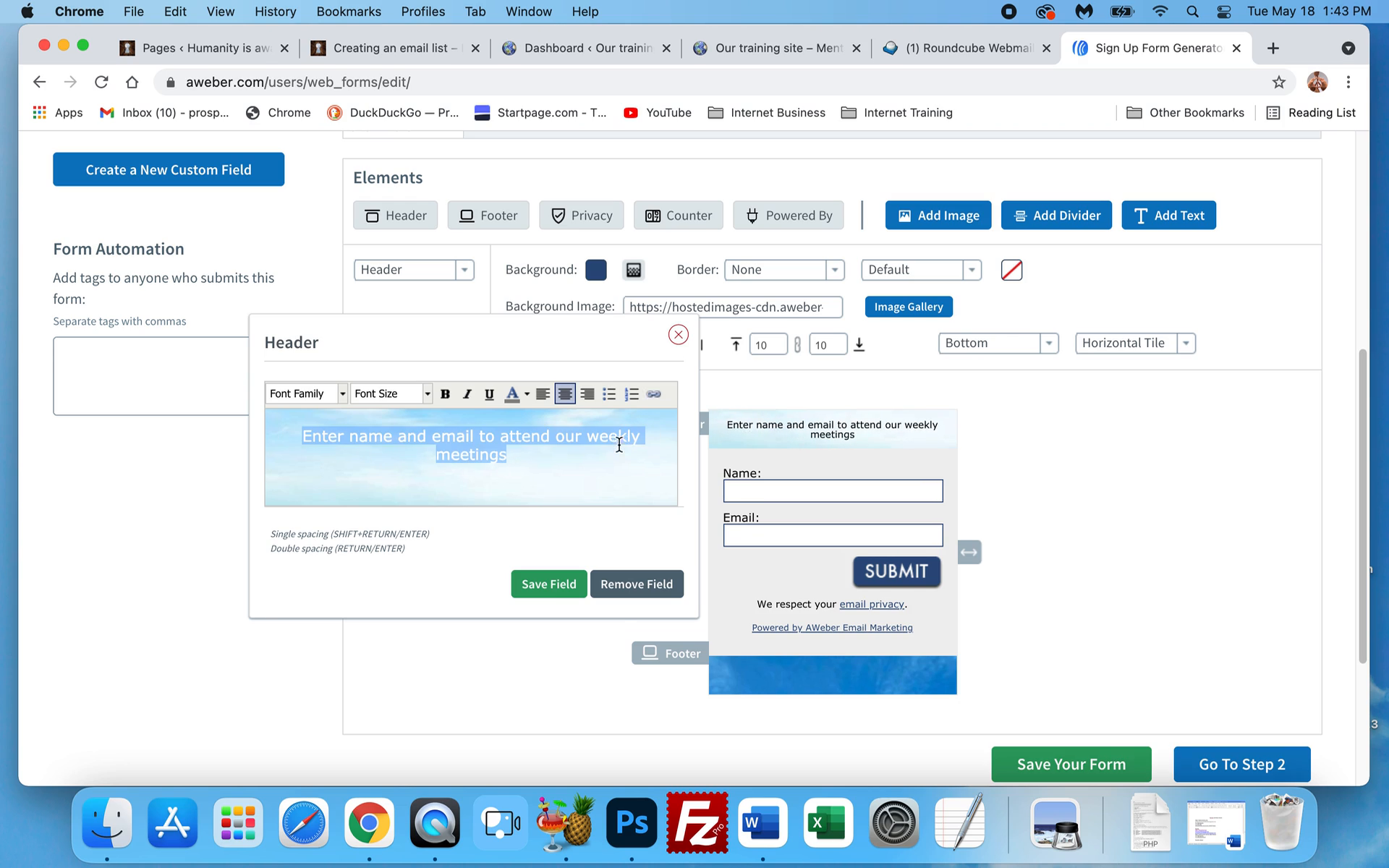
{"action": "mouse_move", "coordinate": [748, 424]}
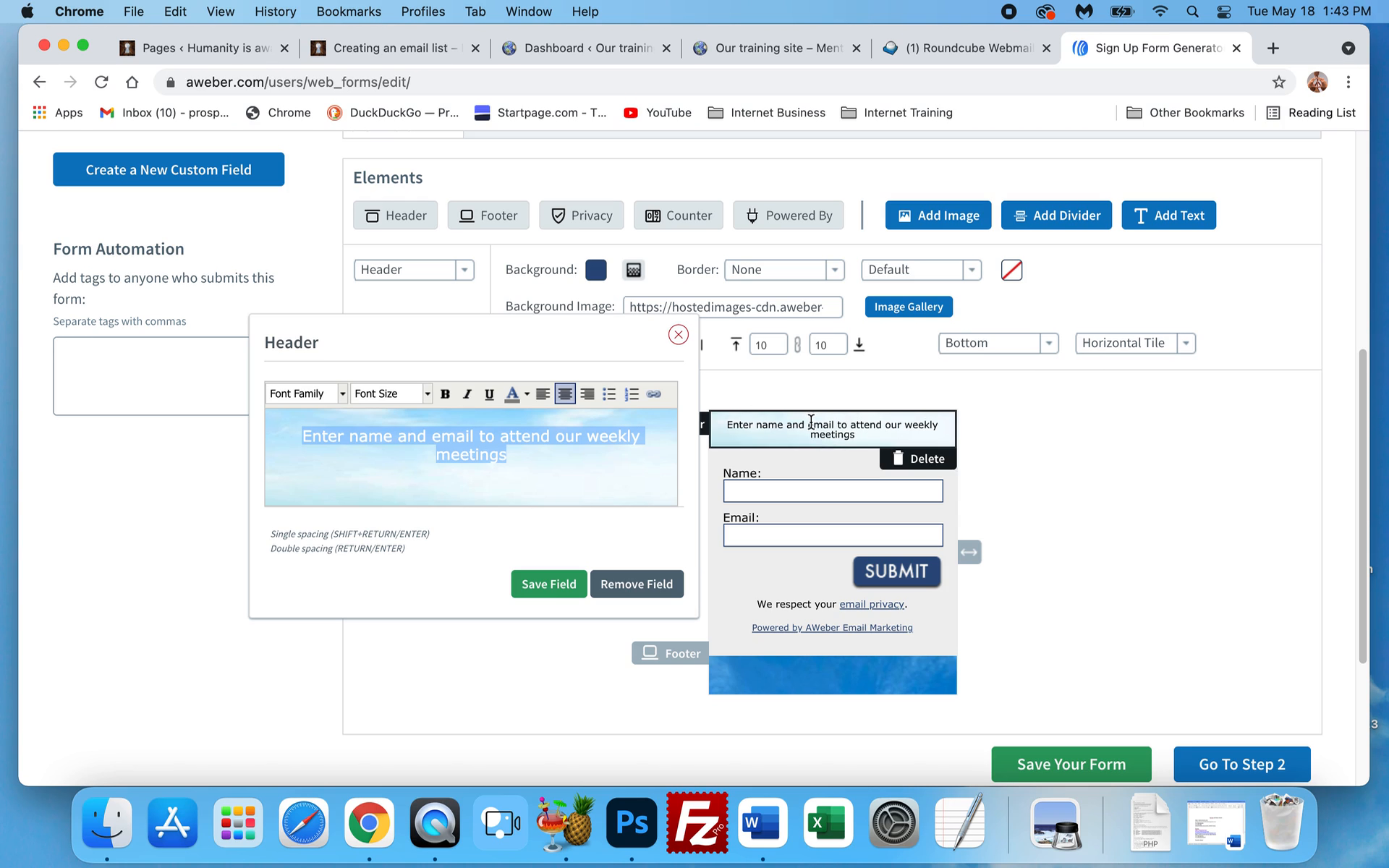
{"action": "left_click", "coordinate": [424, 395]}
{"action": "scroll", "coordinate": [384, 518], "scroll_direction": "down", "scroll_amount": 1}
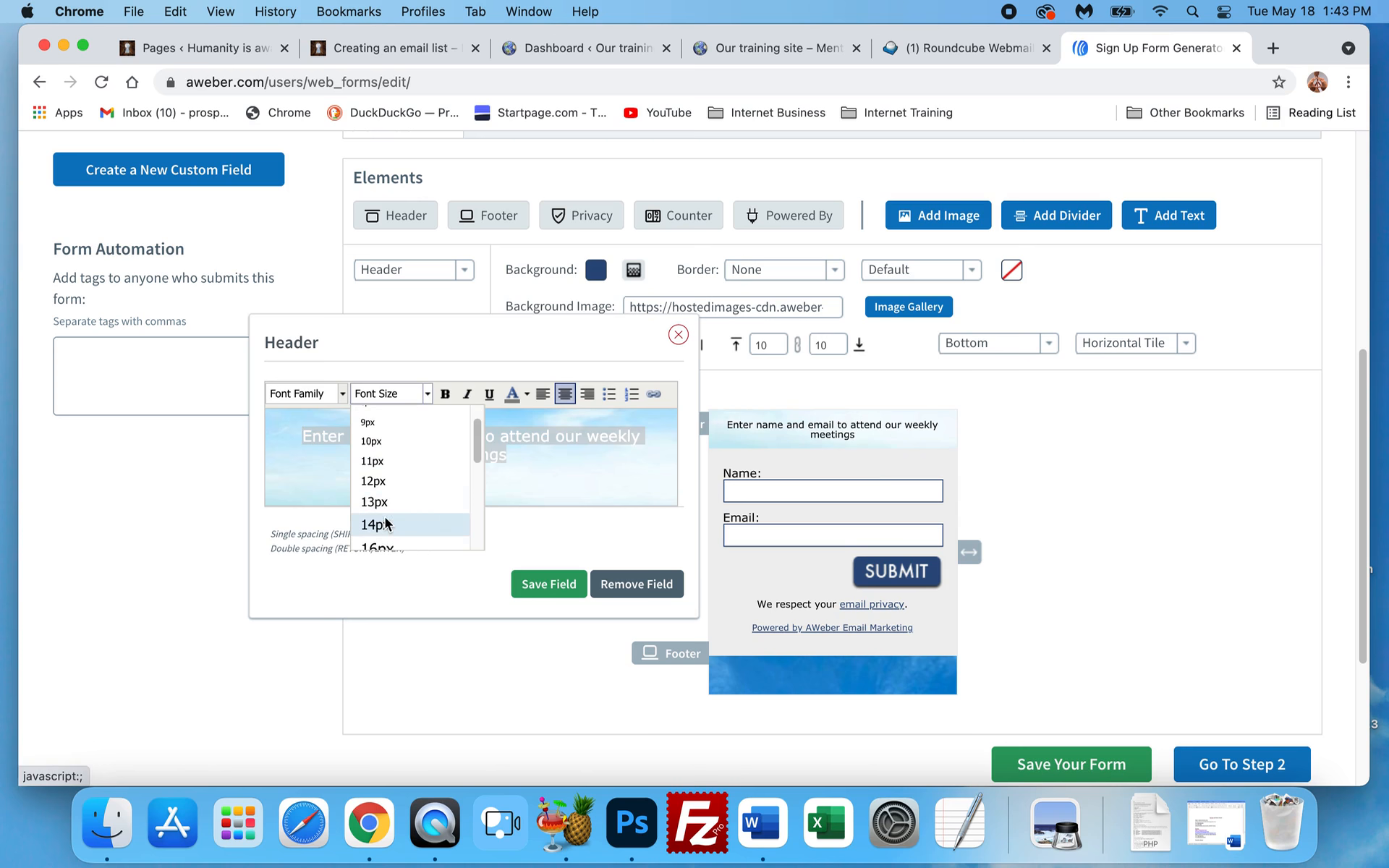
{"action": "left_click", "coordinate": [384, 518]}
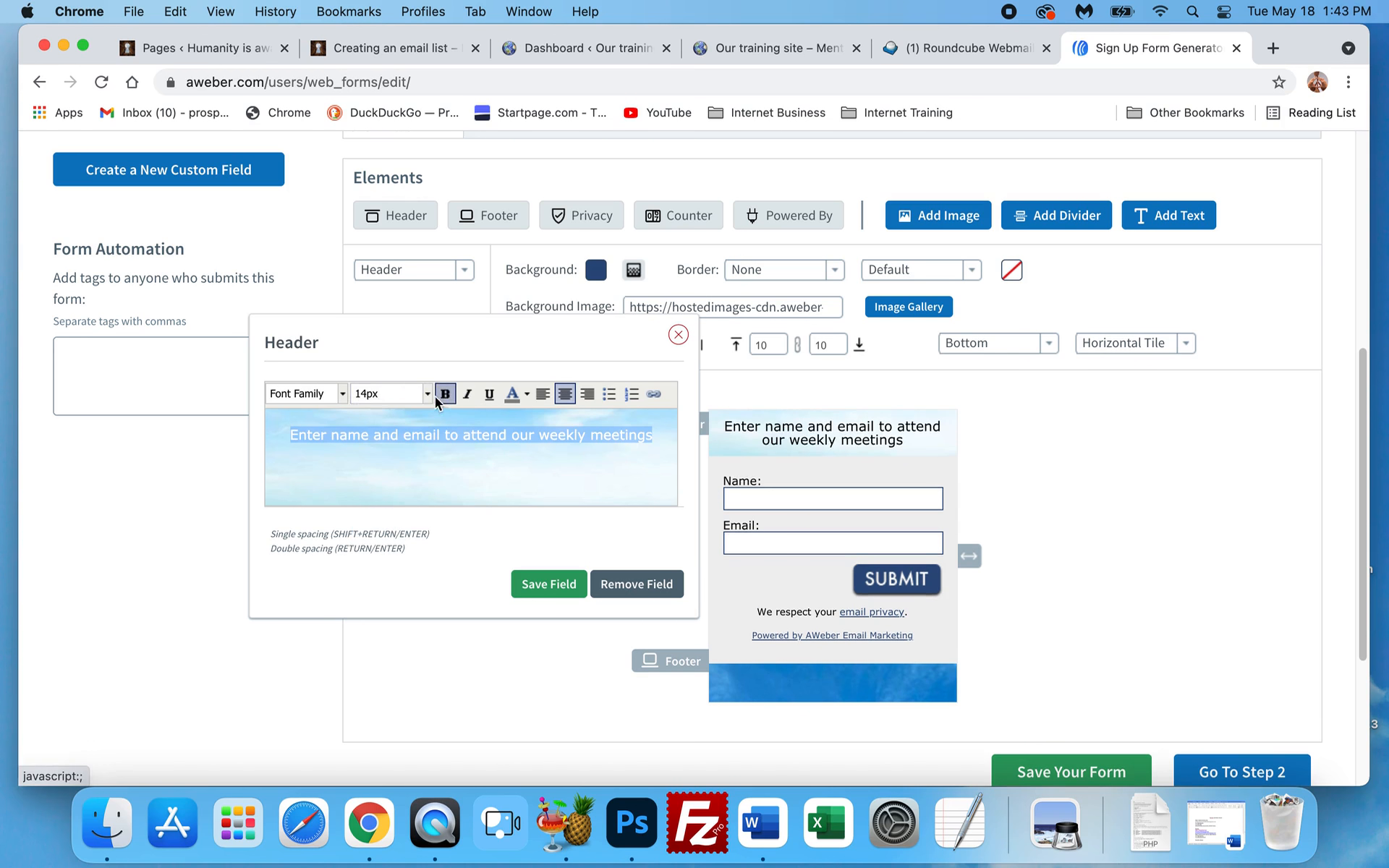
{"action": "left_click", "coordinate": [424, 392]}
{"action": "left_click", "coordinate": [391, 543]}
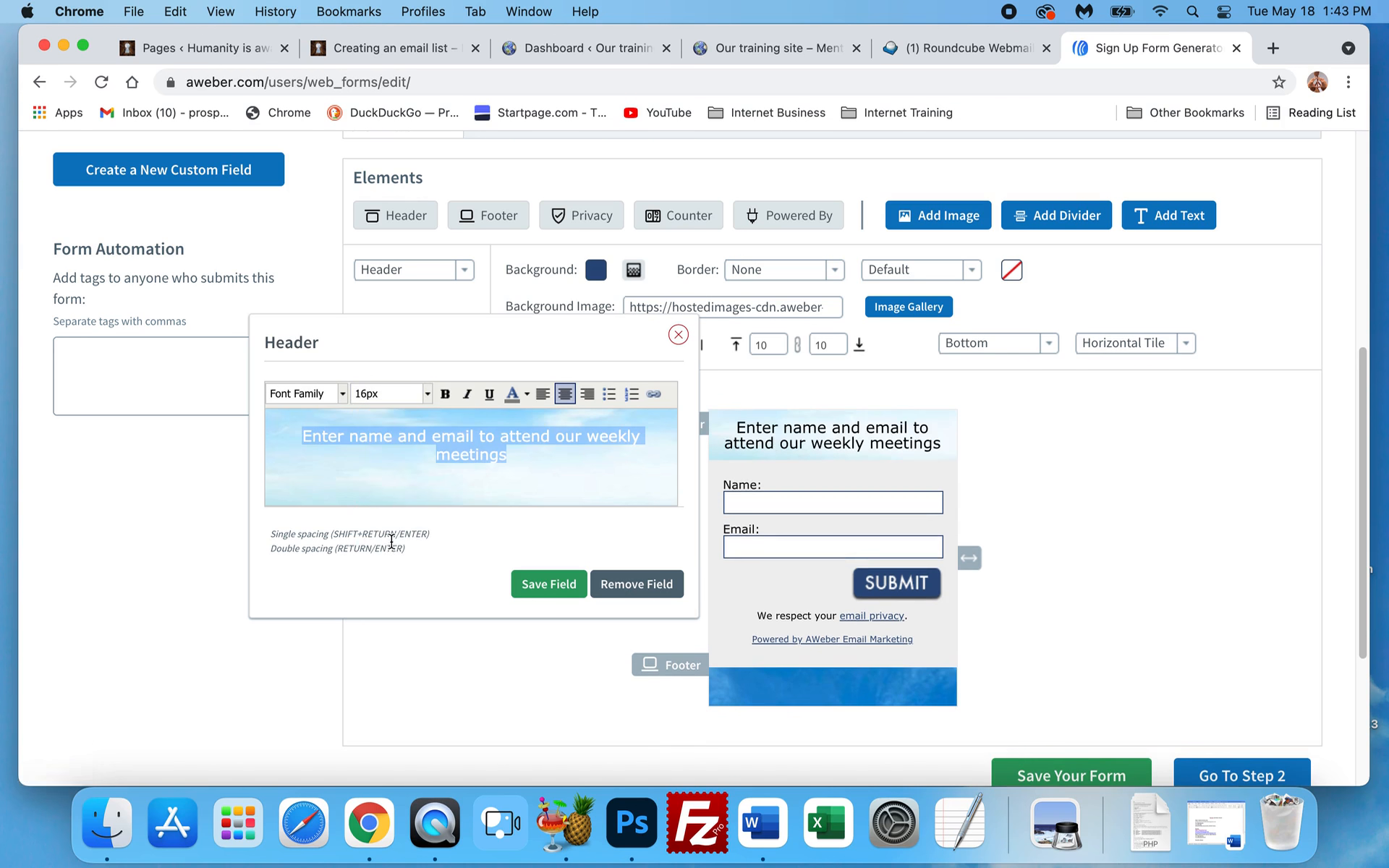
Try the selected header text at a font size of 24px and reduce it to 18px
{"action": "scroll", "coordinate": [414, 394], "scroll_direction": "down", "scroll_amount": 3}
{"action": "left_click", "coordinate": [429, 283]}
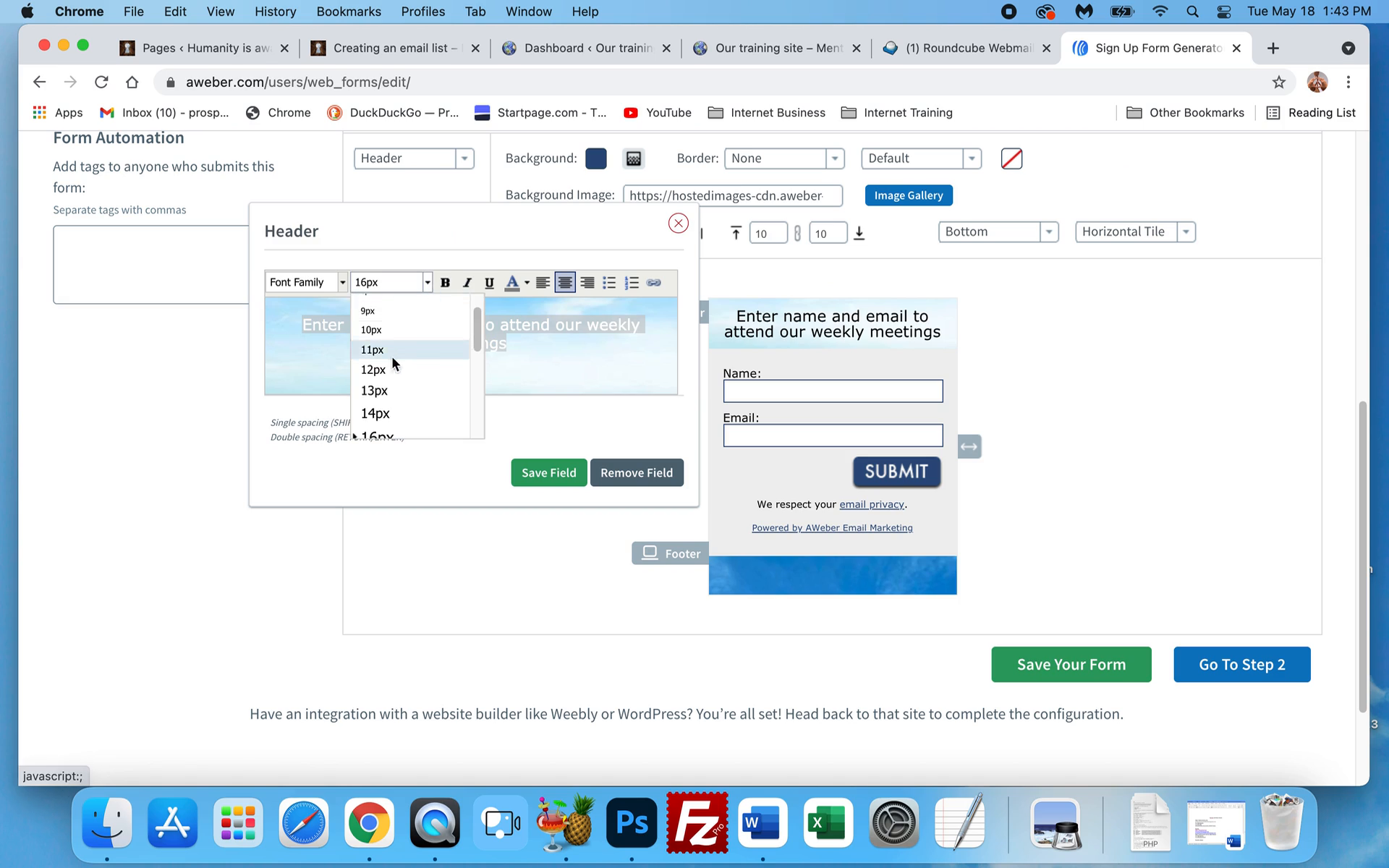
{"action": "scroll", "coordinate": [396, 405], "scroll_direction": "down", "scroll_amount": 3}
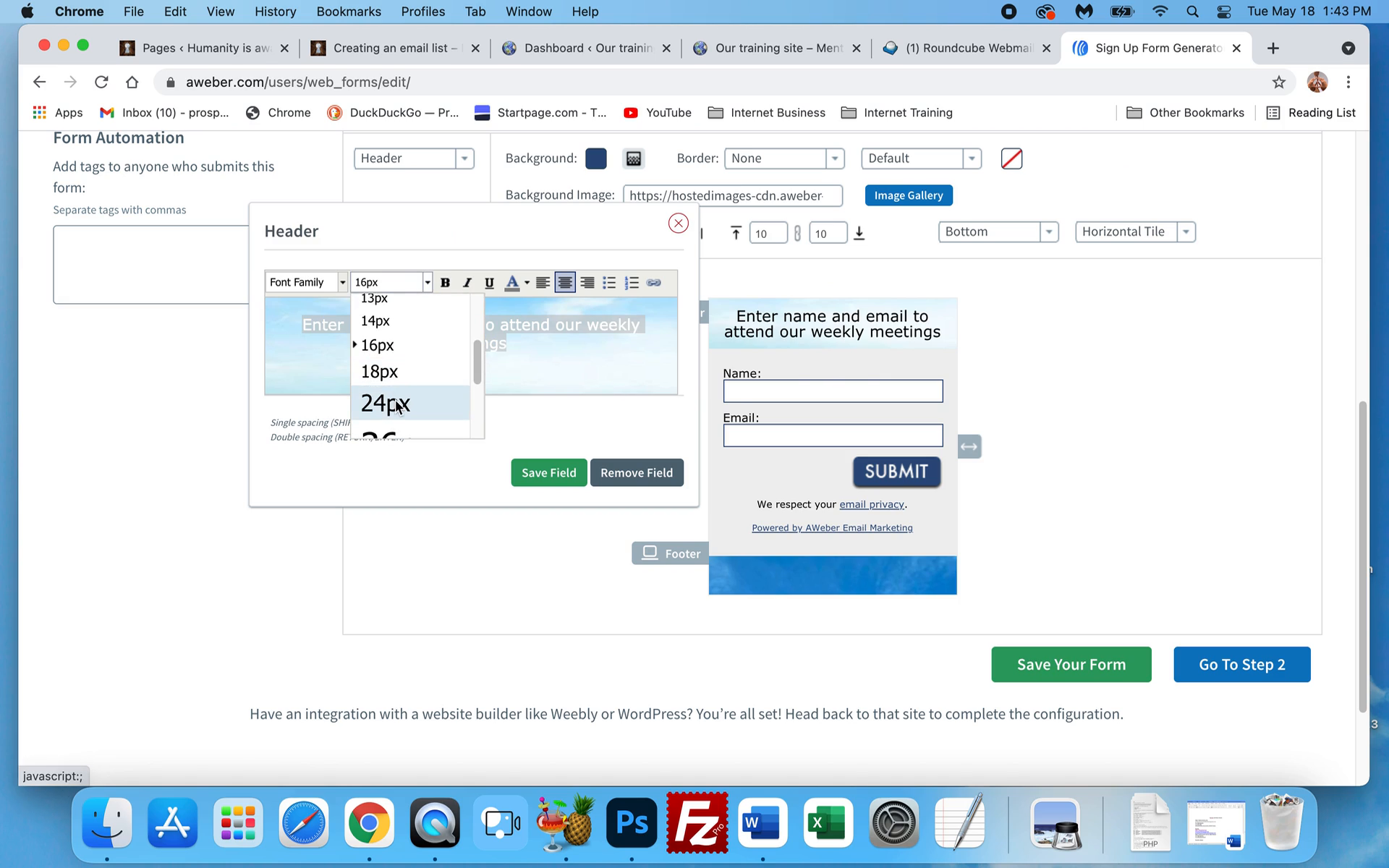
{"action": "left_click", "coordinate": [396, 404]}
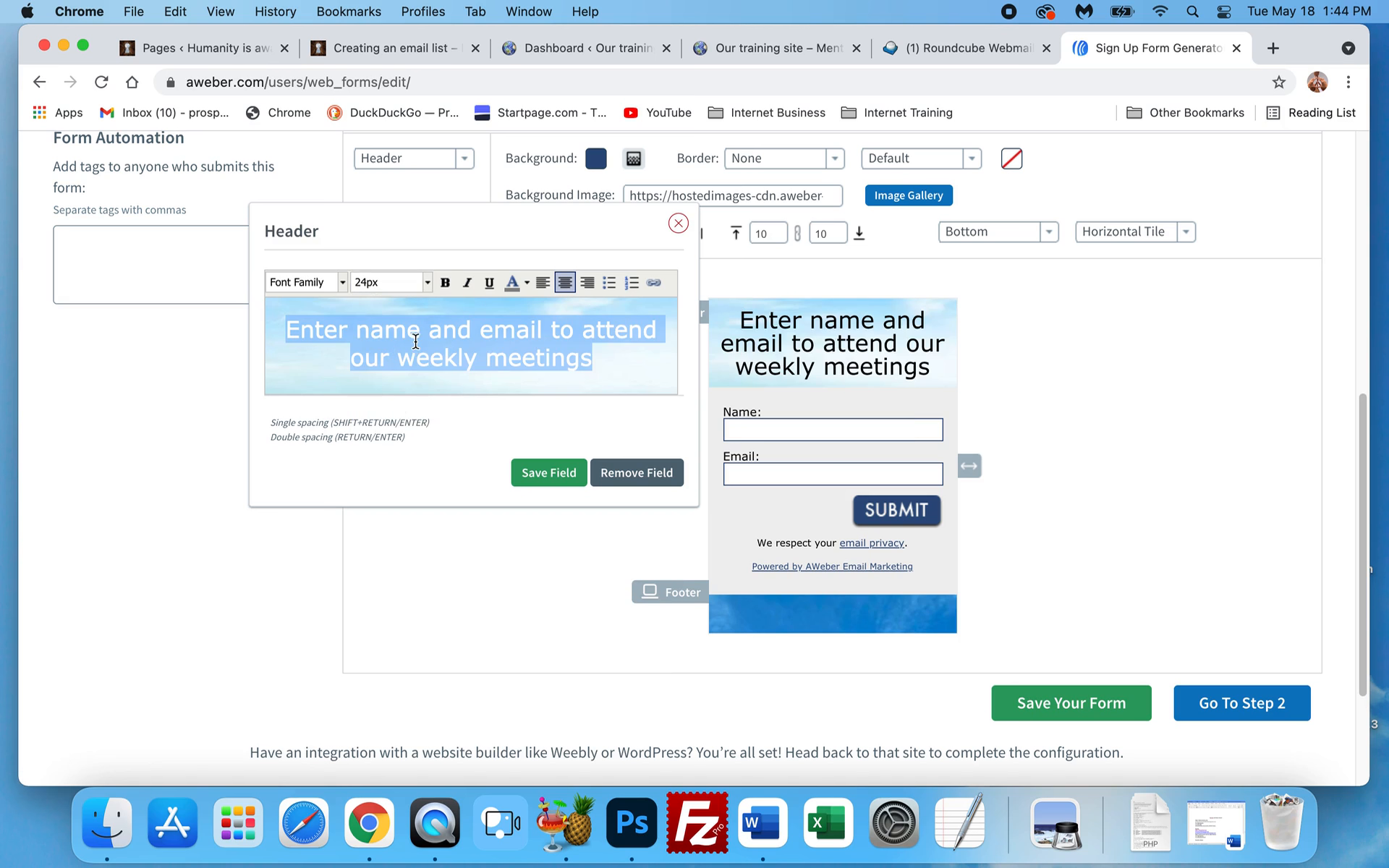
{"action": "left_click", "coordinate": [425, 283]}
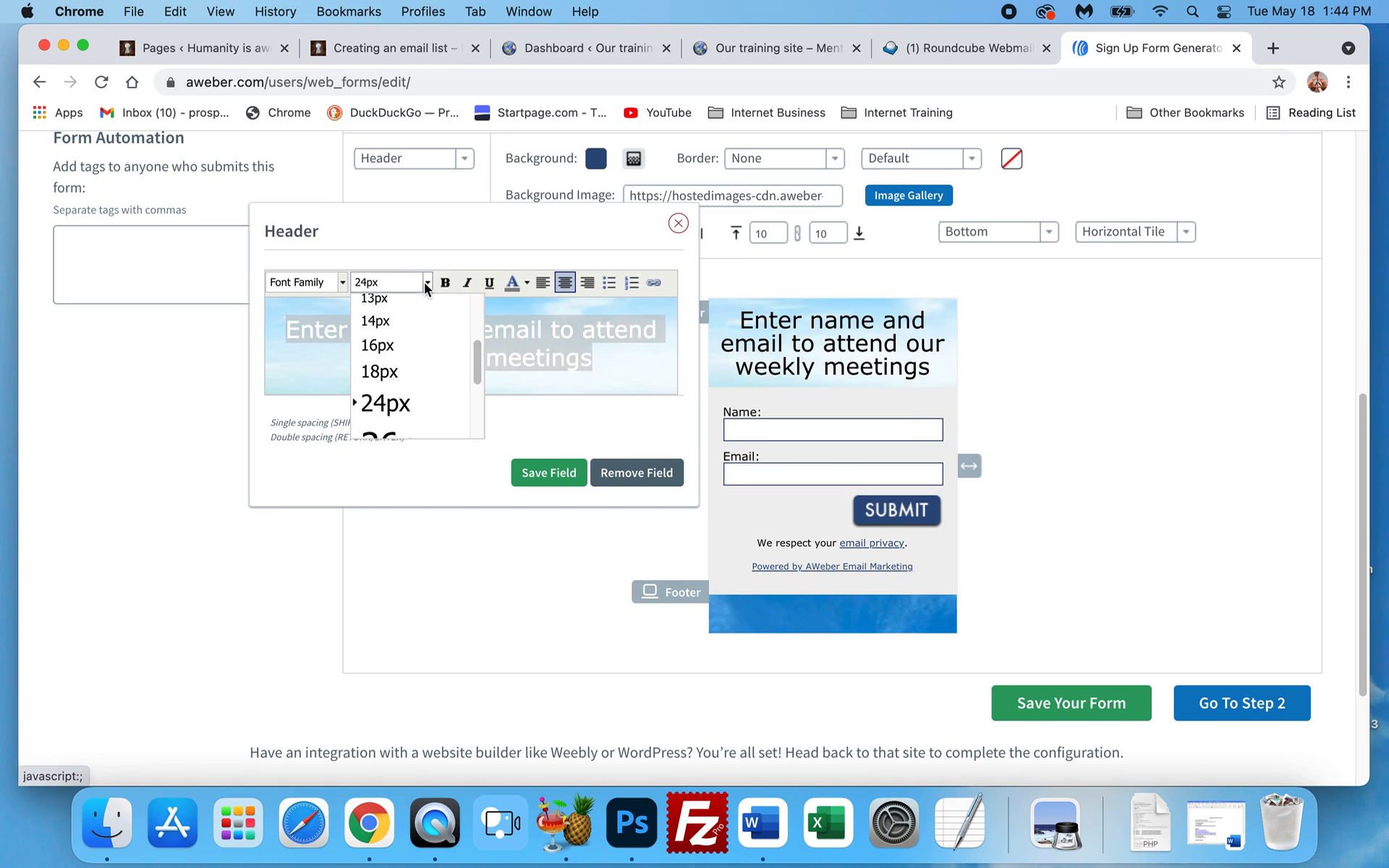
{"action": "left_click", "coordinate": [394, 374]}
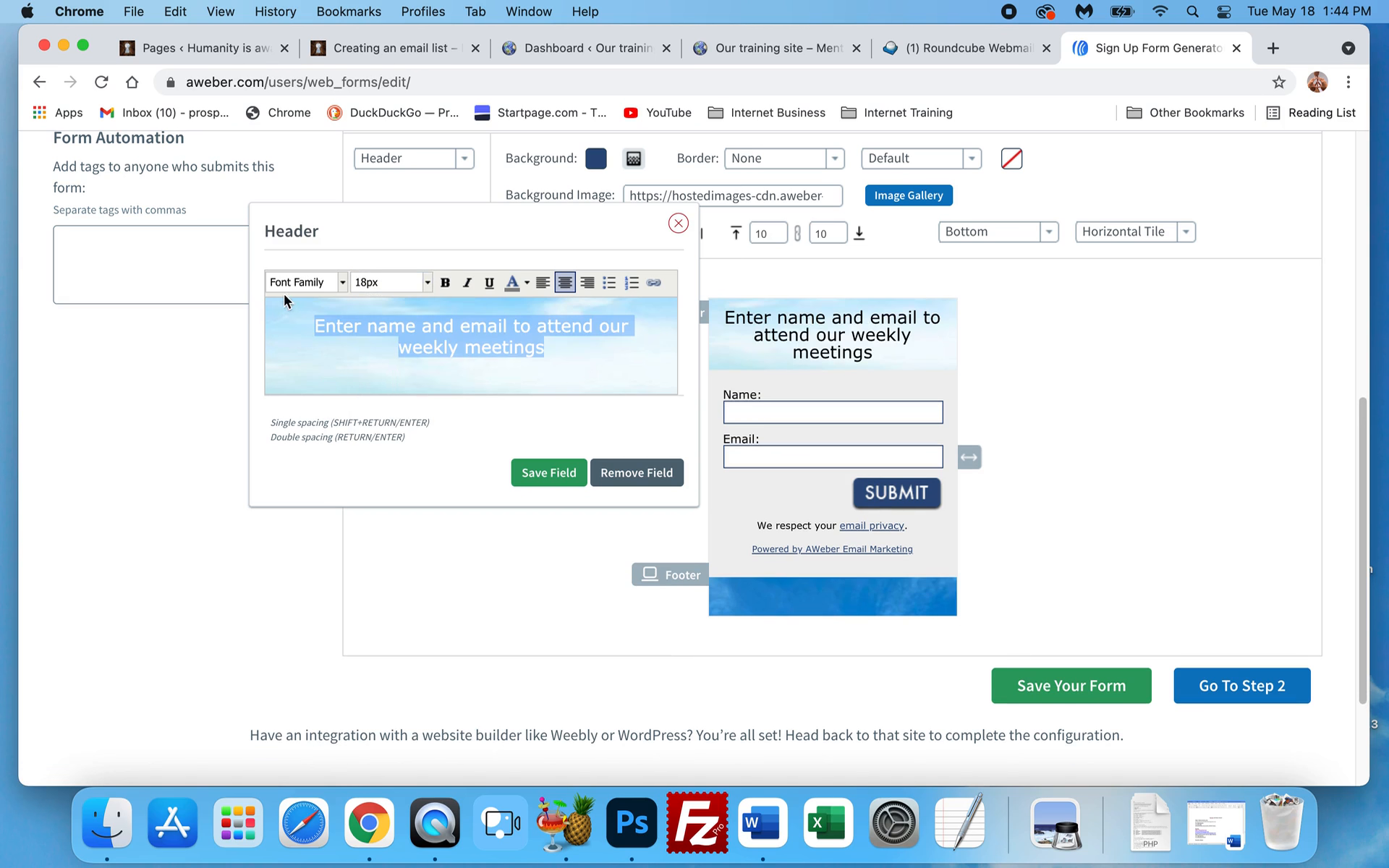
Change the header text's font to Times New Roman and set its size to 24px
{"action": "left_click", "coordinate": [342, 282]}
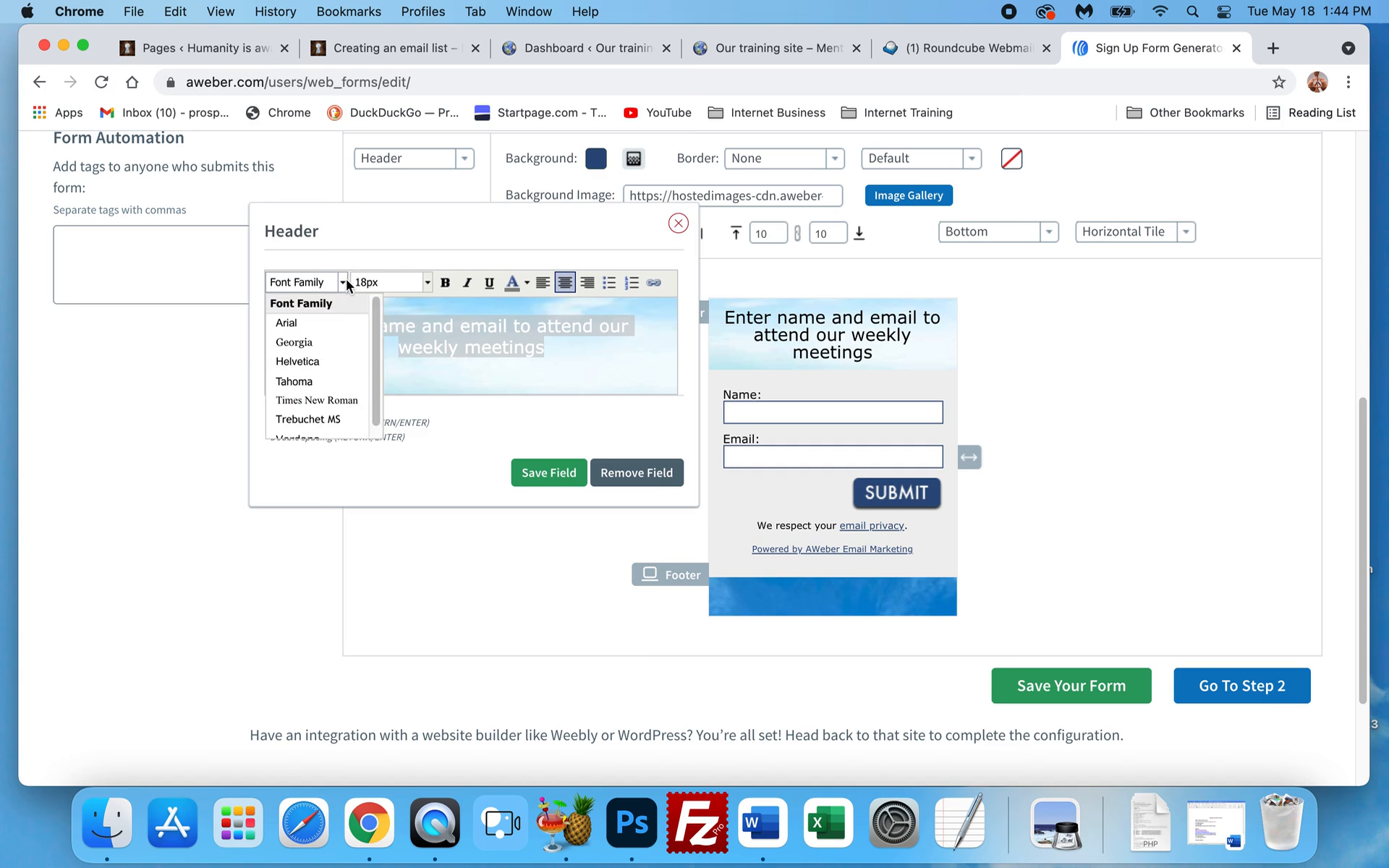
{"action": "left_click", "coordinate": [318, 395]}
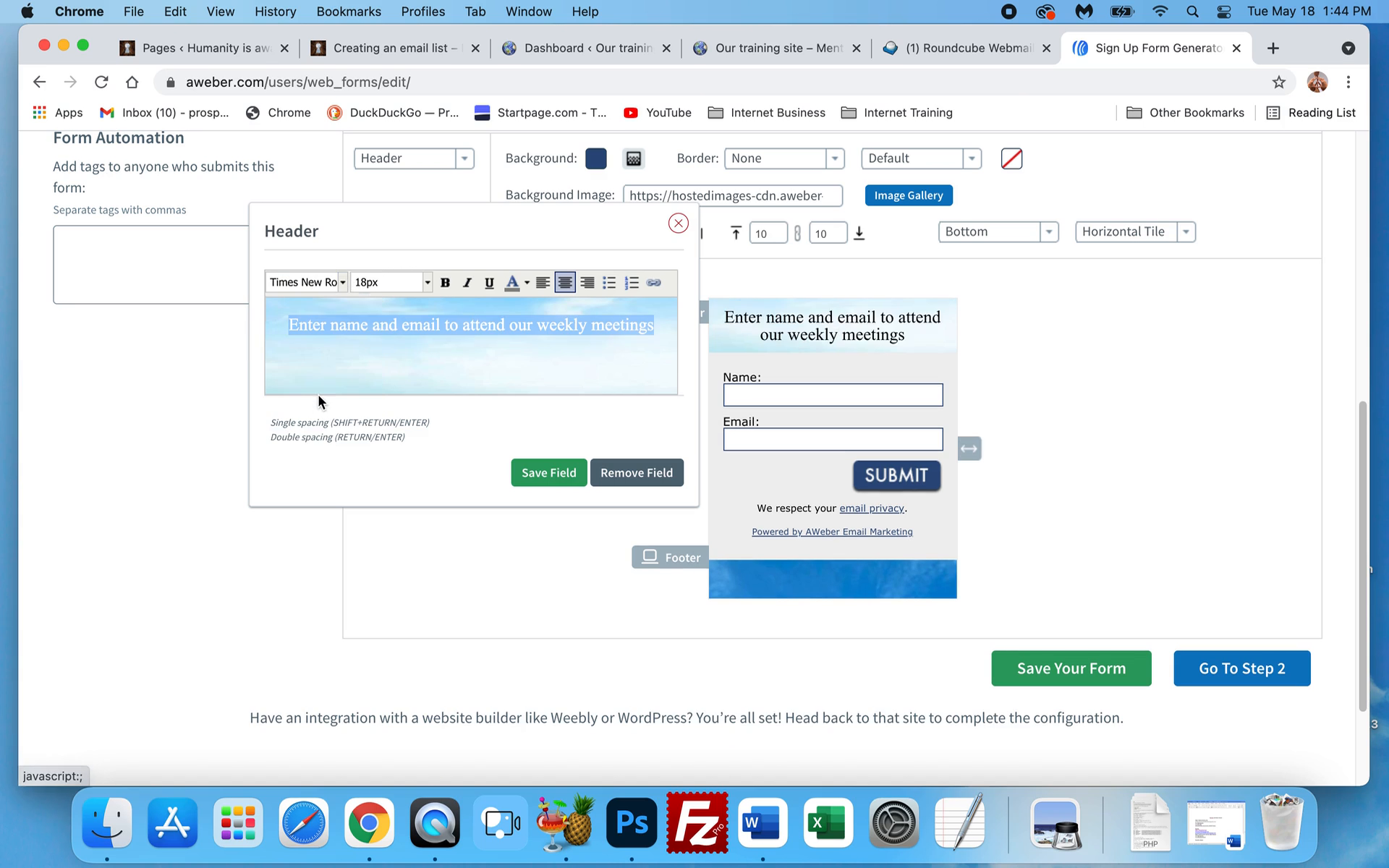
{"action": "left_click", "coordinate": [427, 284]}
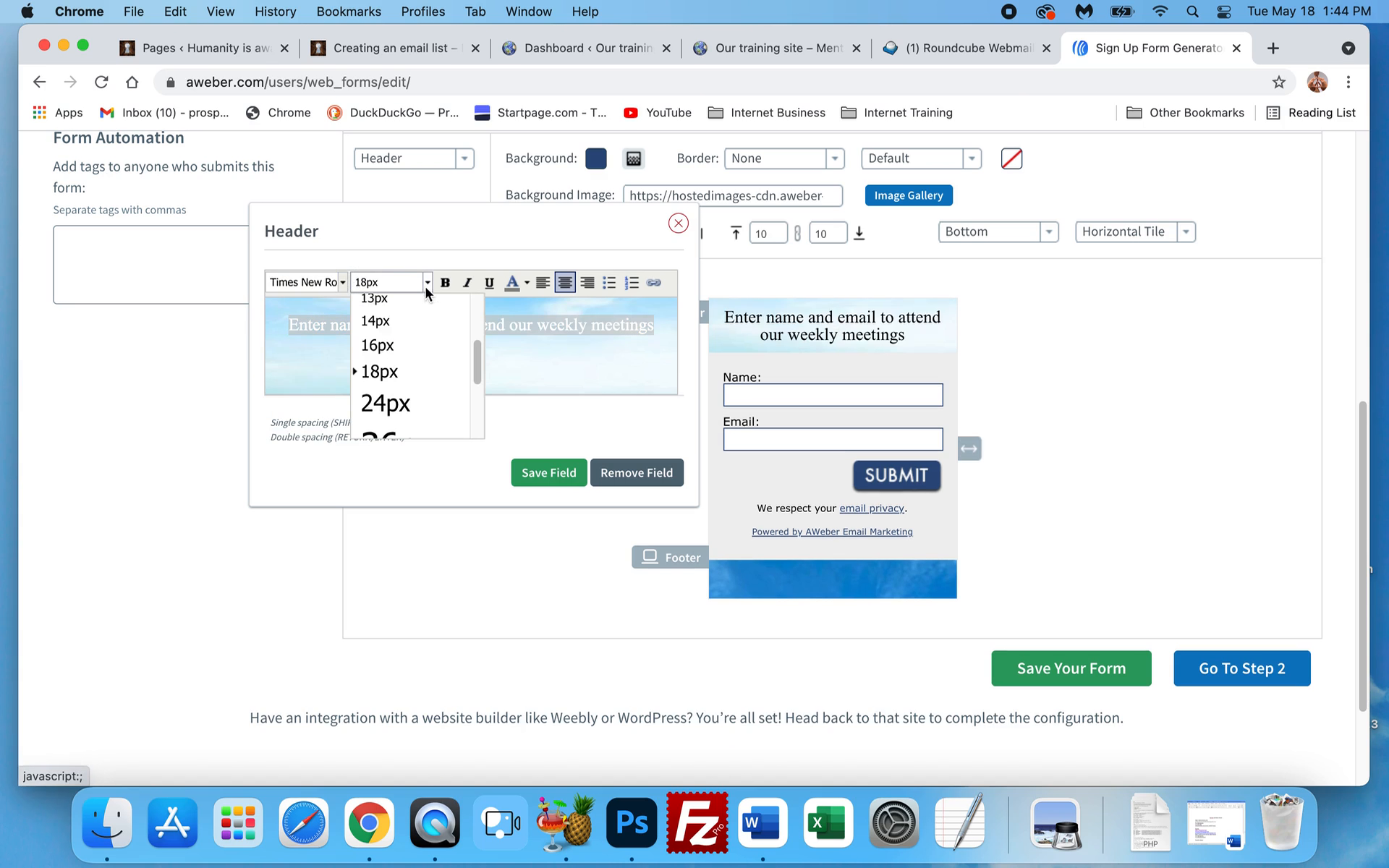
{"action": "left_click", "coordinate": [401, 404]}
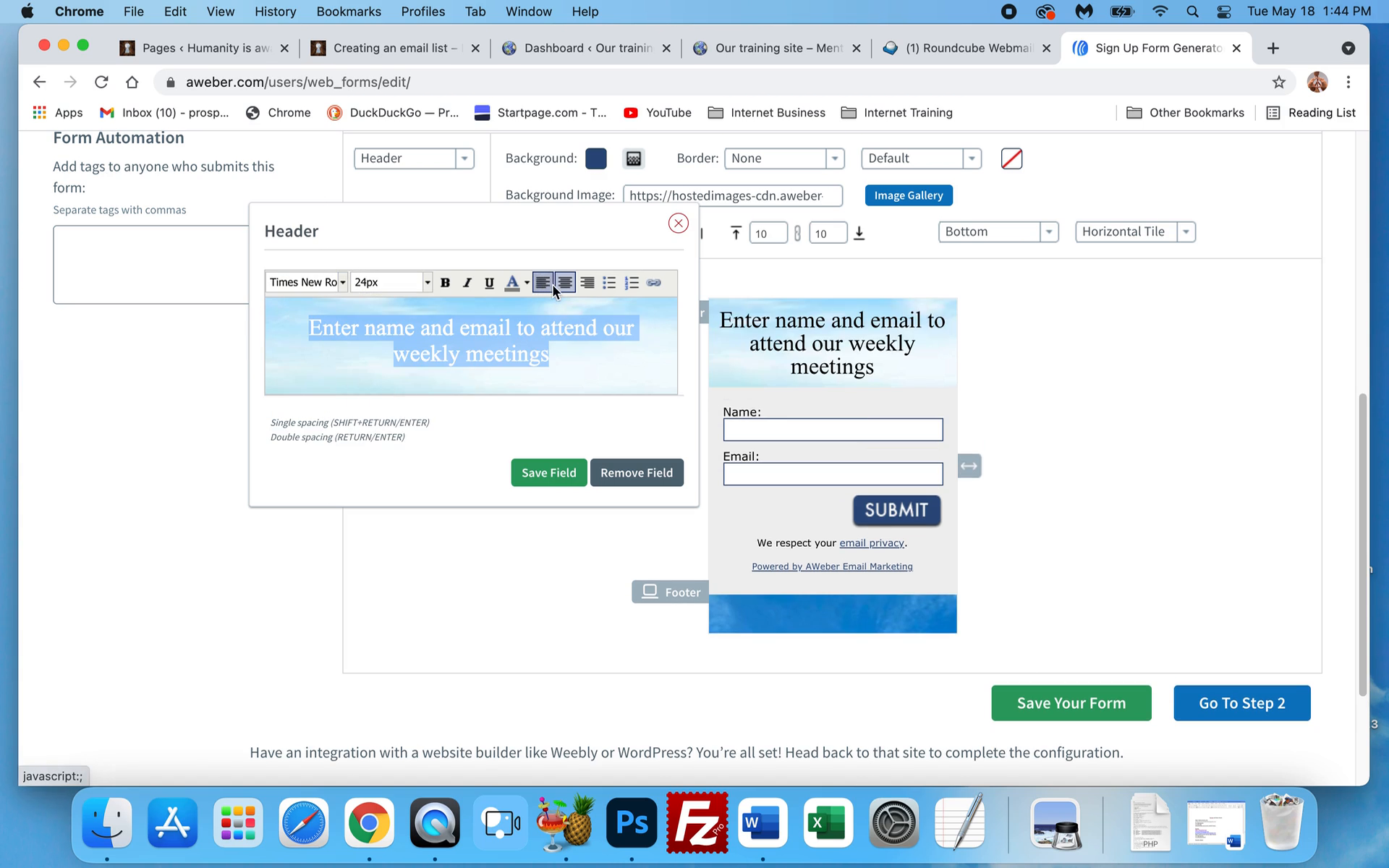
Change the header text's colour to the custom blue #1195ee and save the header field
{"action": "left_click", "coordinate": [527, 285]}
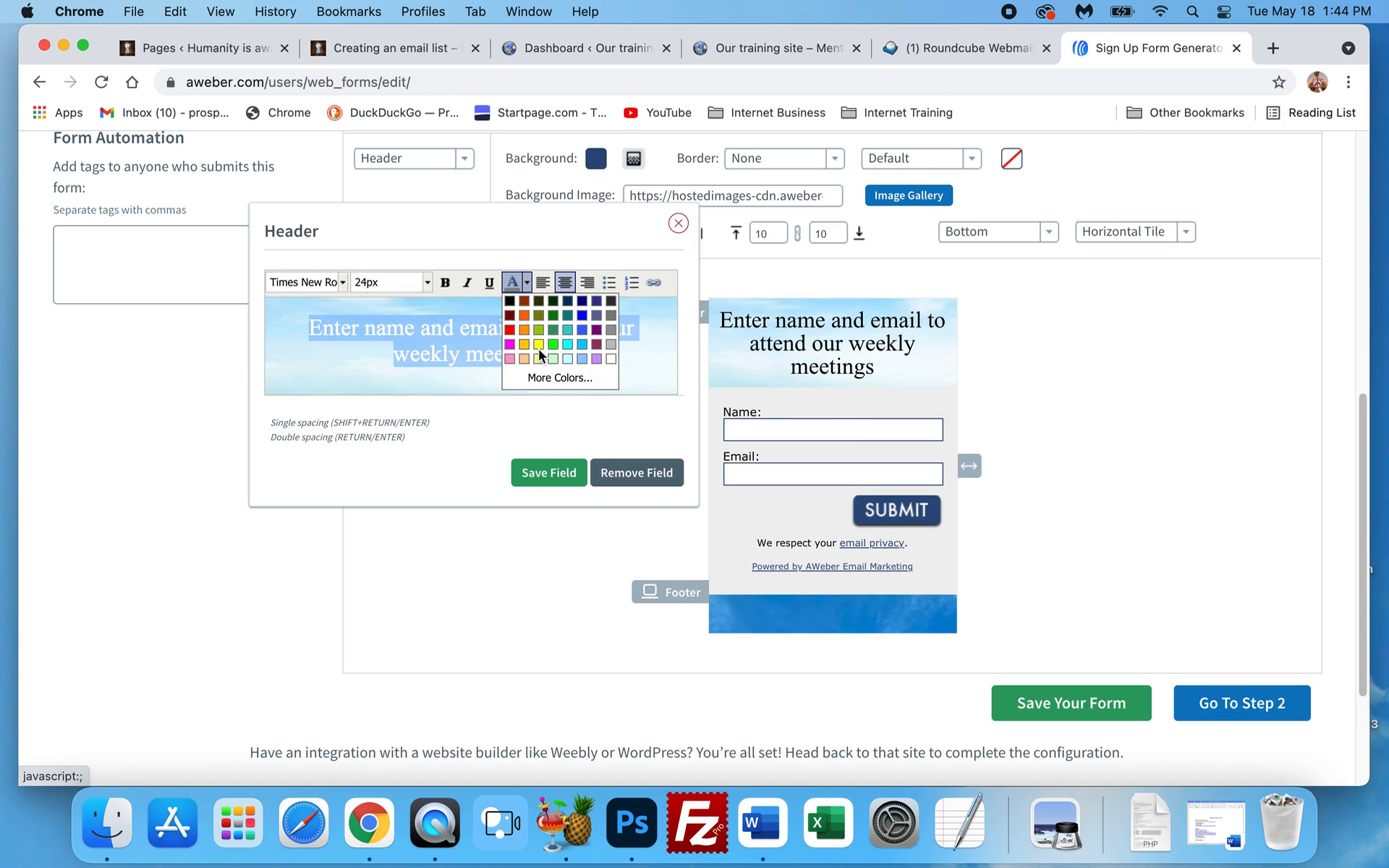
{"action": "left_click", "coordinate": [567, 376]}
{"action": "left_click", "coordinate": [723, 431]}
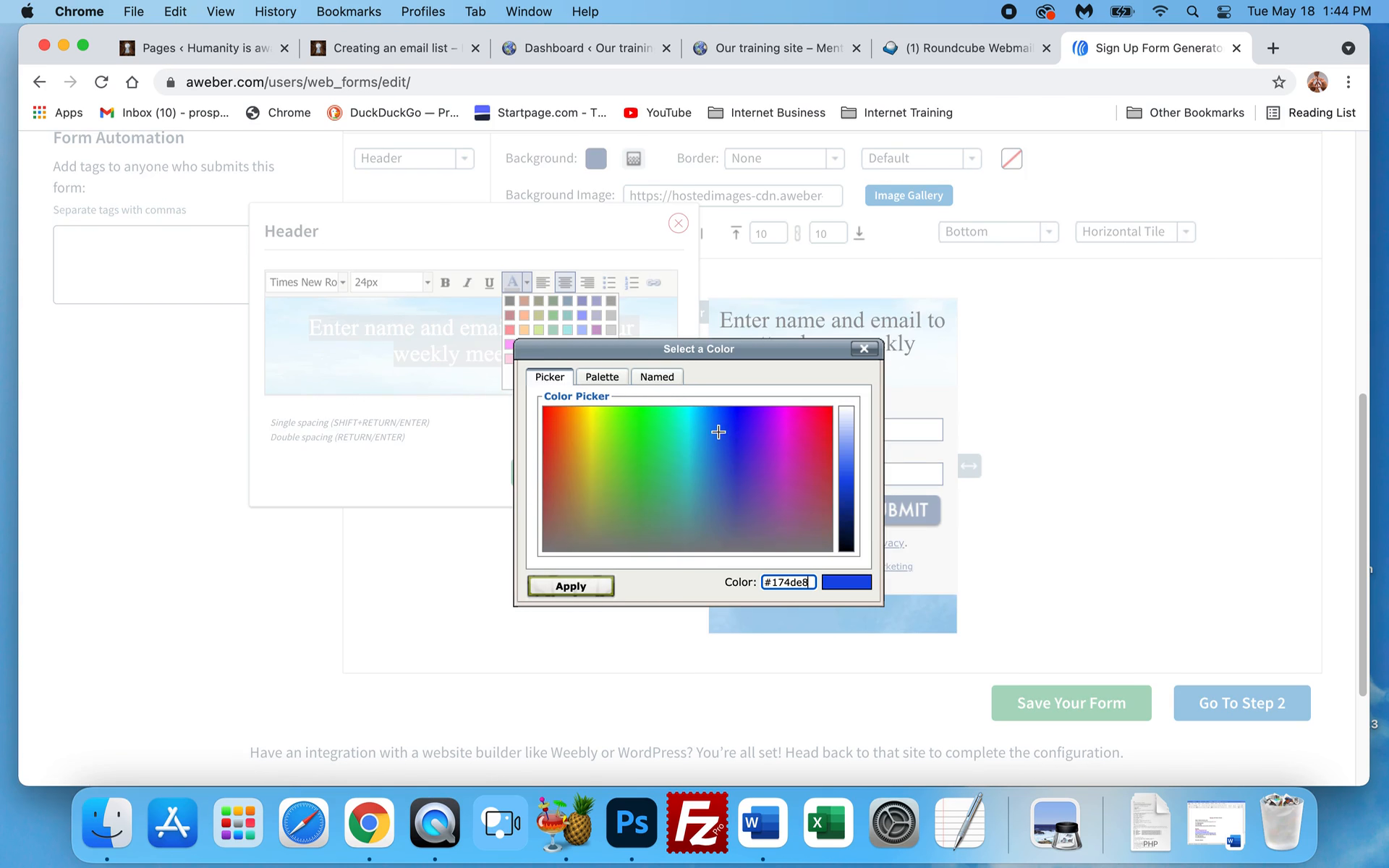
{"action": "left_click", "coordinate": [706, 427]}
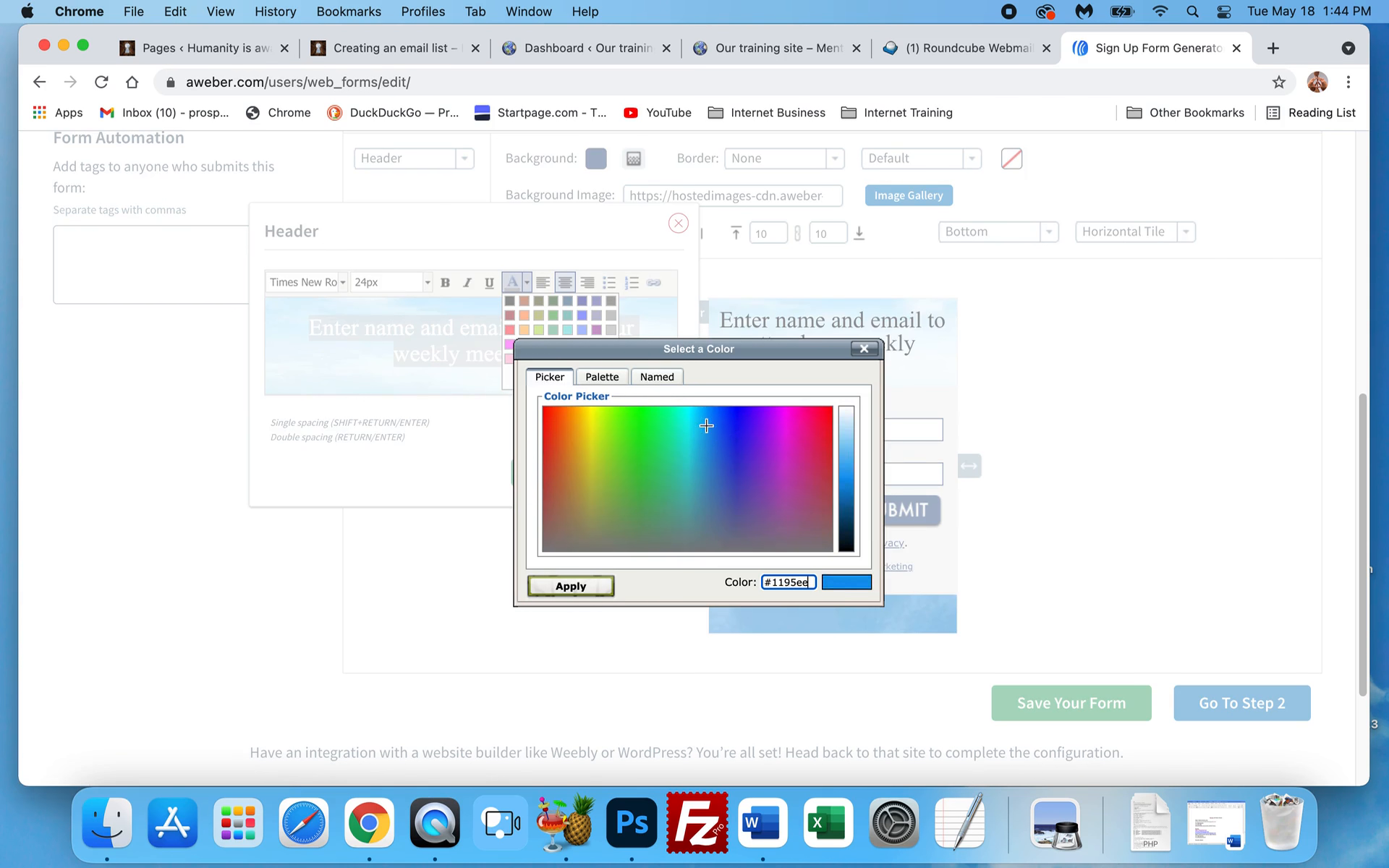
{"action": "left_click", "coordinate": [578, 586]}
{"action": "left_click", "coordinate": [546, 473]}
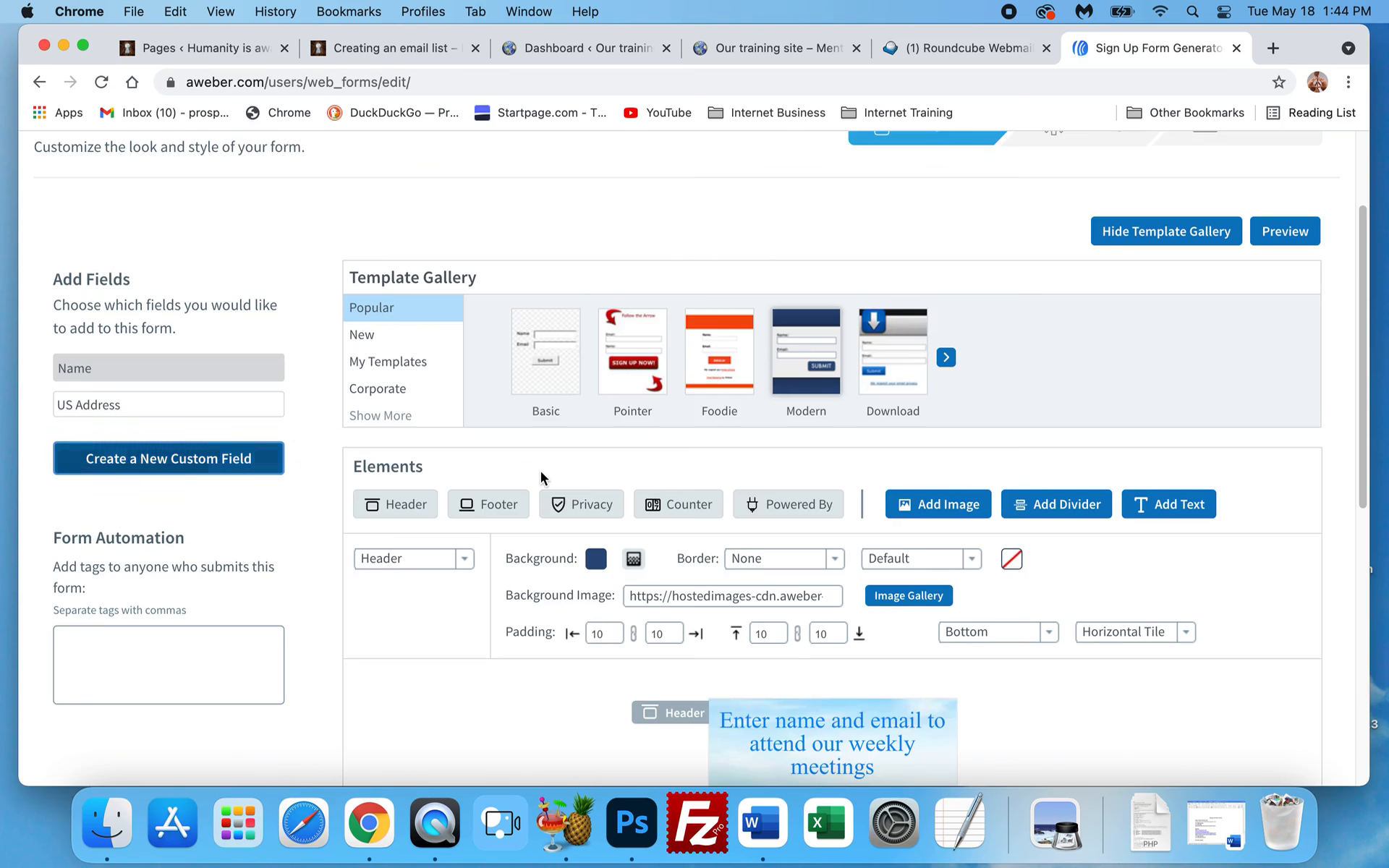
Widen the sign up form slightly until the header text fits on two lines
{"action": "scroll", "coordinate": [580, 454], "scroll_direction": "down", "scroll_amount": 5}
{"action": "scroll", "coordinate": [580, 454], "scroll_direction": "down", "scroll_amount": 3}
{"action": "left_click_drag", "start_coordinate": [969, 285], "coordinate": [1005, 283]}
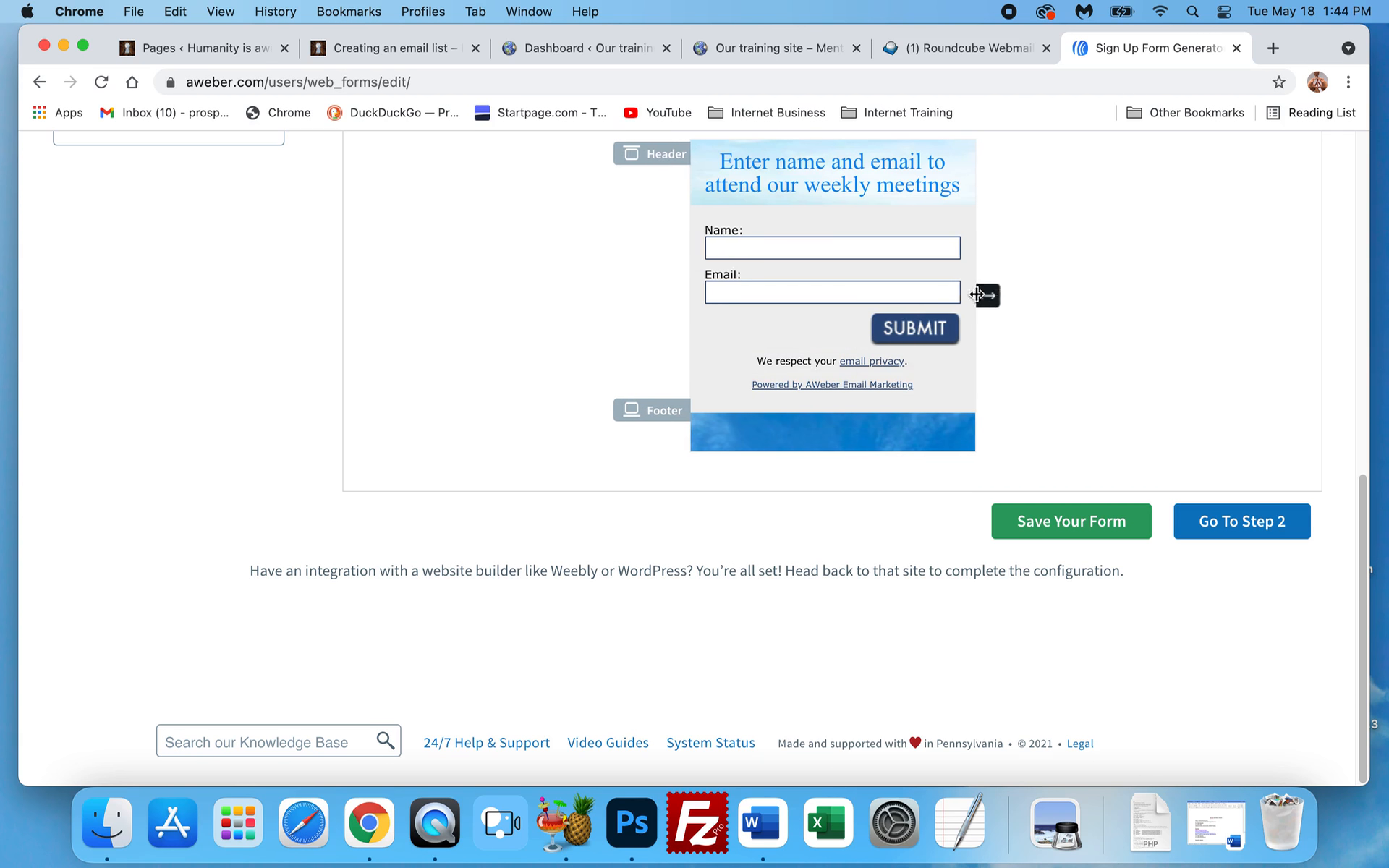
{"action": "scroll", "coordinate": [804, 357], "scroll_direction": "up", "scroll_amount": 3}
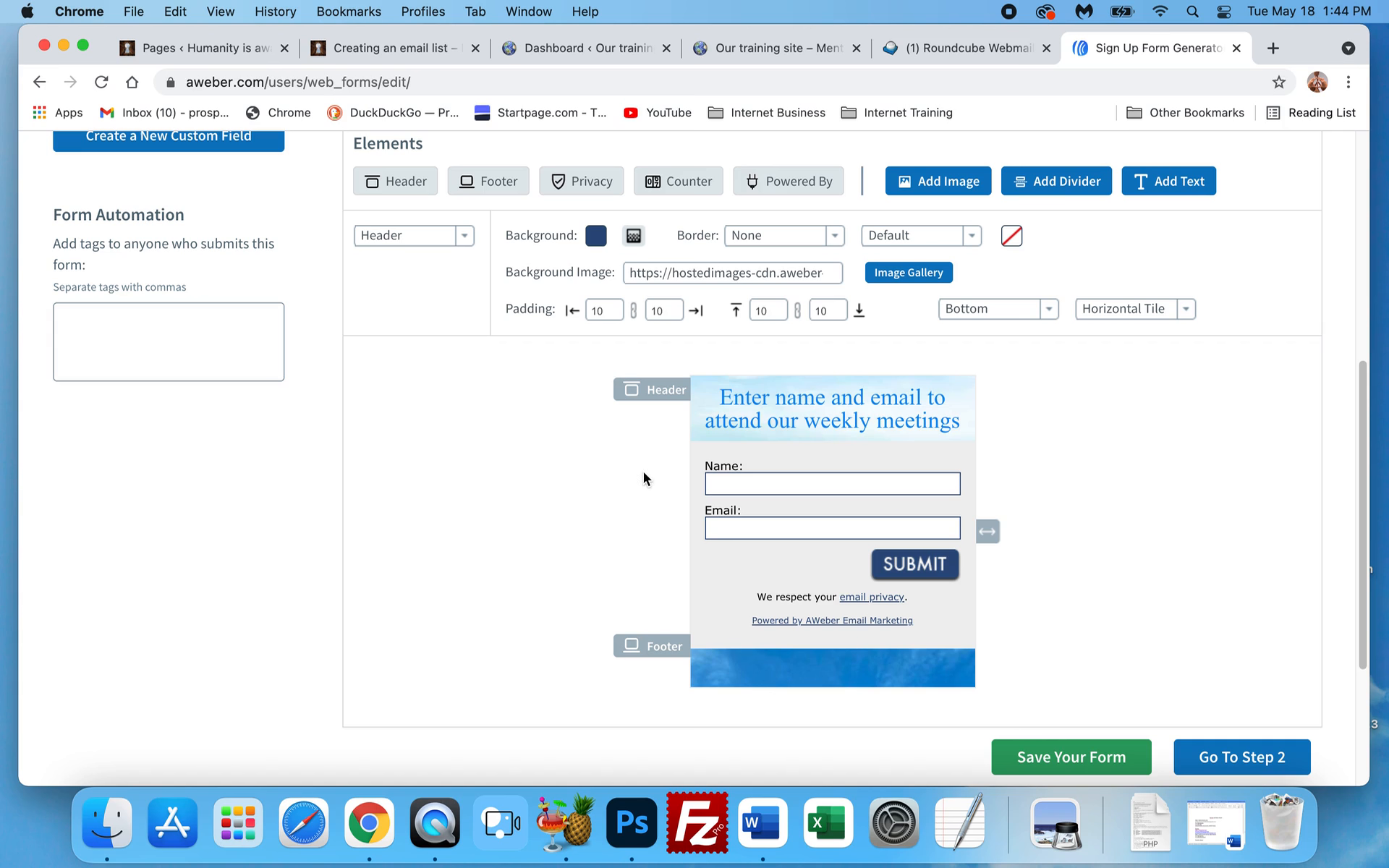
{"action": "scroll", "coordinate": [642, 471], "scroll_direction": "down", "scroll_amount": 2}
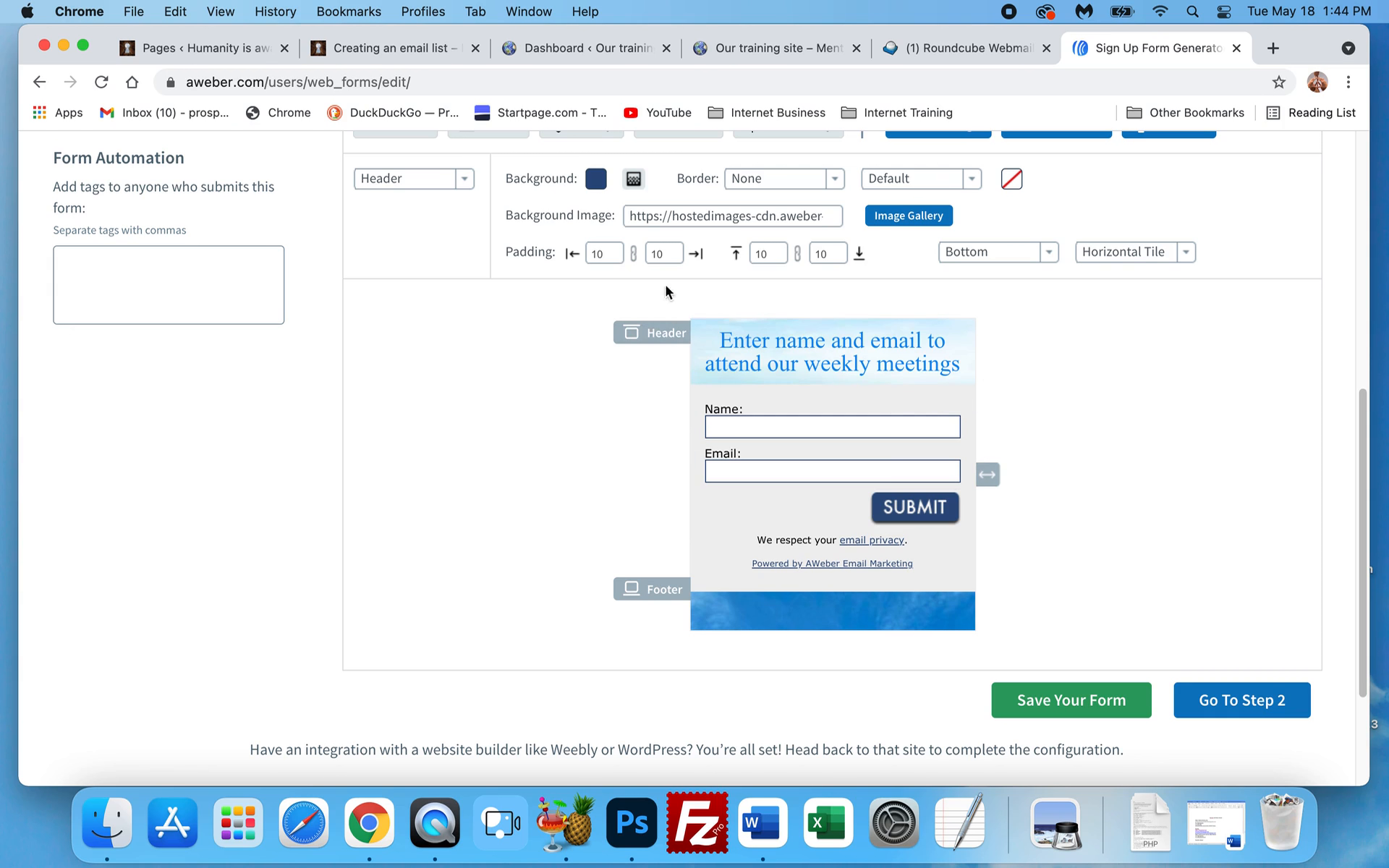
Switch to the training site's home page to compare its sky-themed design, and return to the form editor
{"action": "left_click", "coordinate": [780, 52]}
{"action": "scroll", "coordinate": [655, 405], "scroll_direction": "down", "scroll_amount": 5}
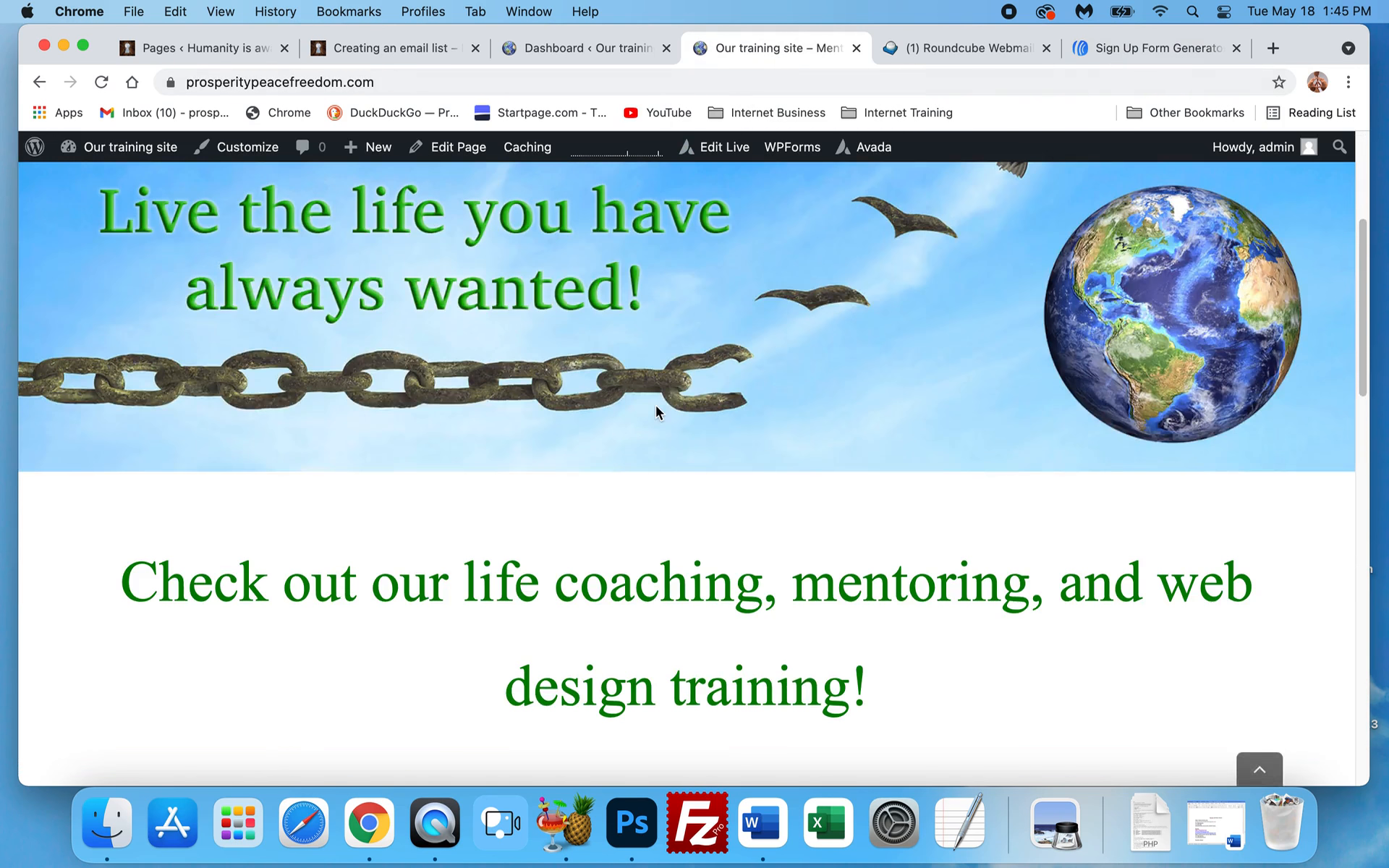
{"action": "scroll", "coordinate": [655, 405], "scroll_direction": "down", "scroll_amount": 6}
{"action": "scroll", "coordinate": [656, 405], "scroll_direction": "up", "scroll_amount": 10}
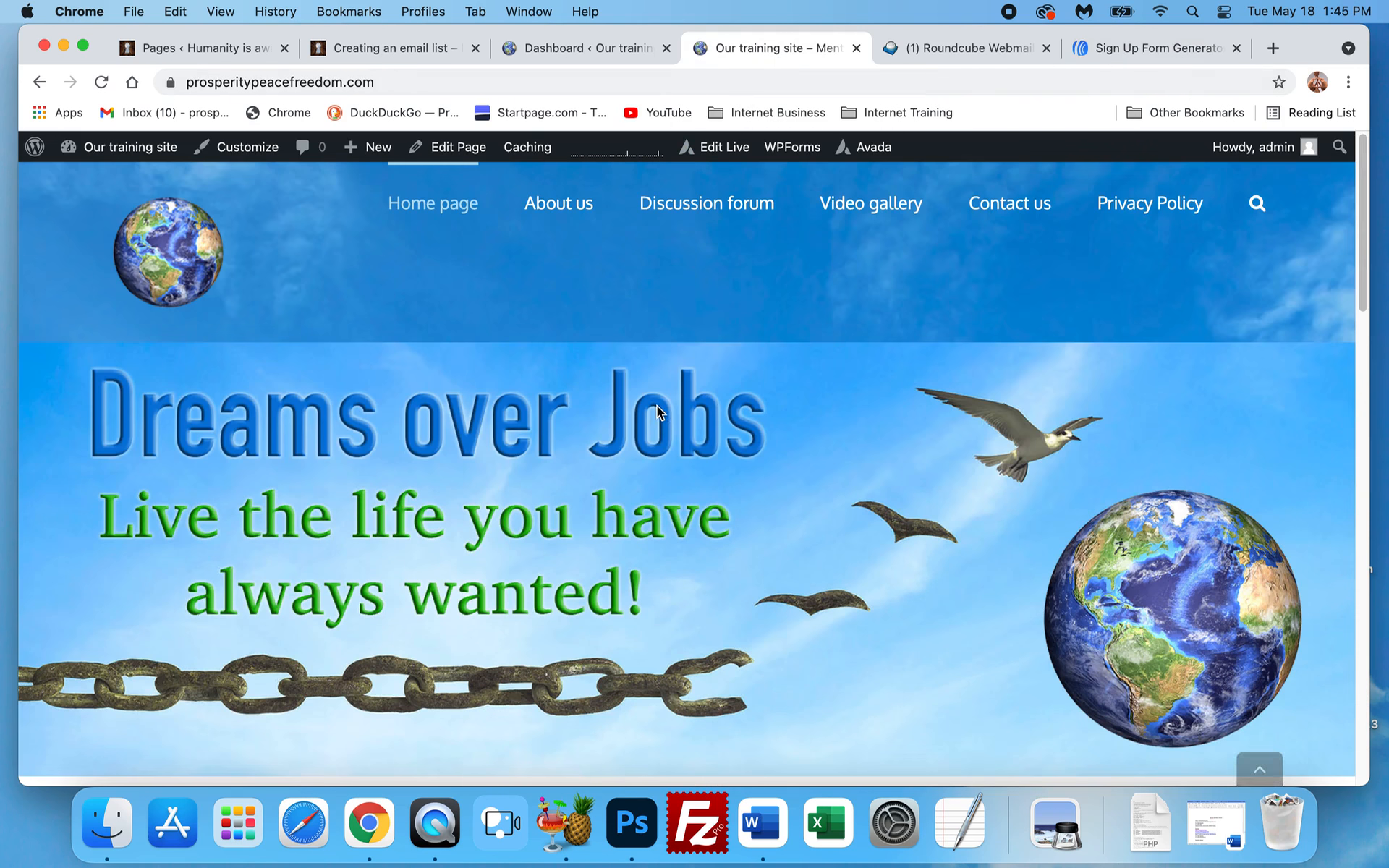
{"action": "left_click", "coordinate": [1157, 47]}
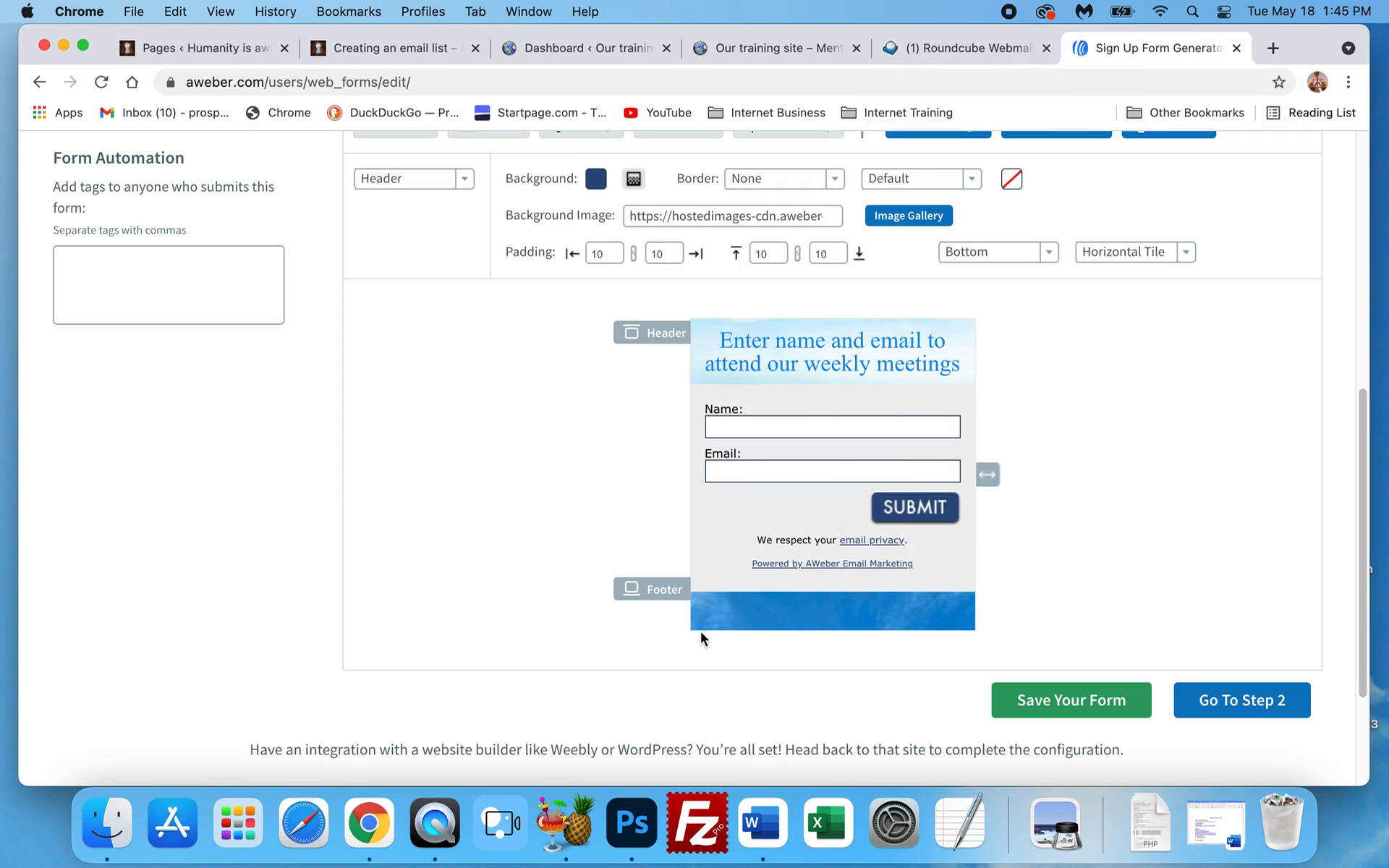
Save the sign up form design
{"action": "left_click", "coordinate": [1071, 700]}
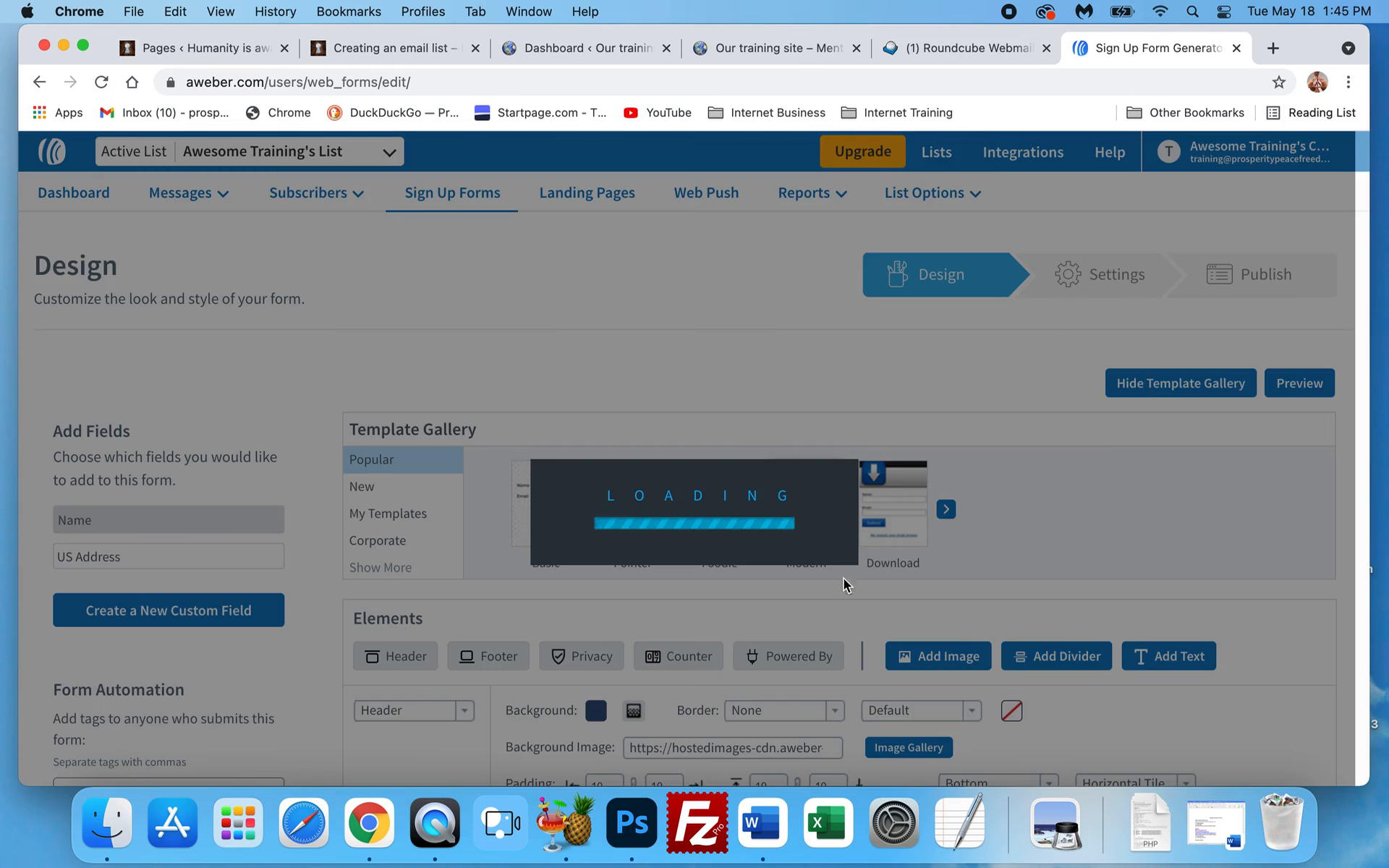
{"action": "scroll", "coordinate": [841, 497], "scroll_direction": "down", "scroll_amount": 5}
{"action": "scroll", "coordinate": [841, 497], "scroll_direction": "down", "scroll_amount": 3}
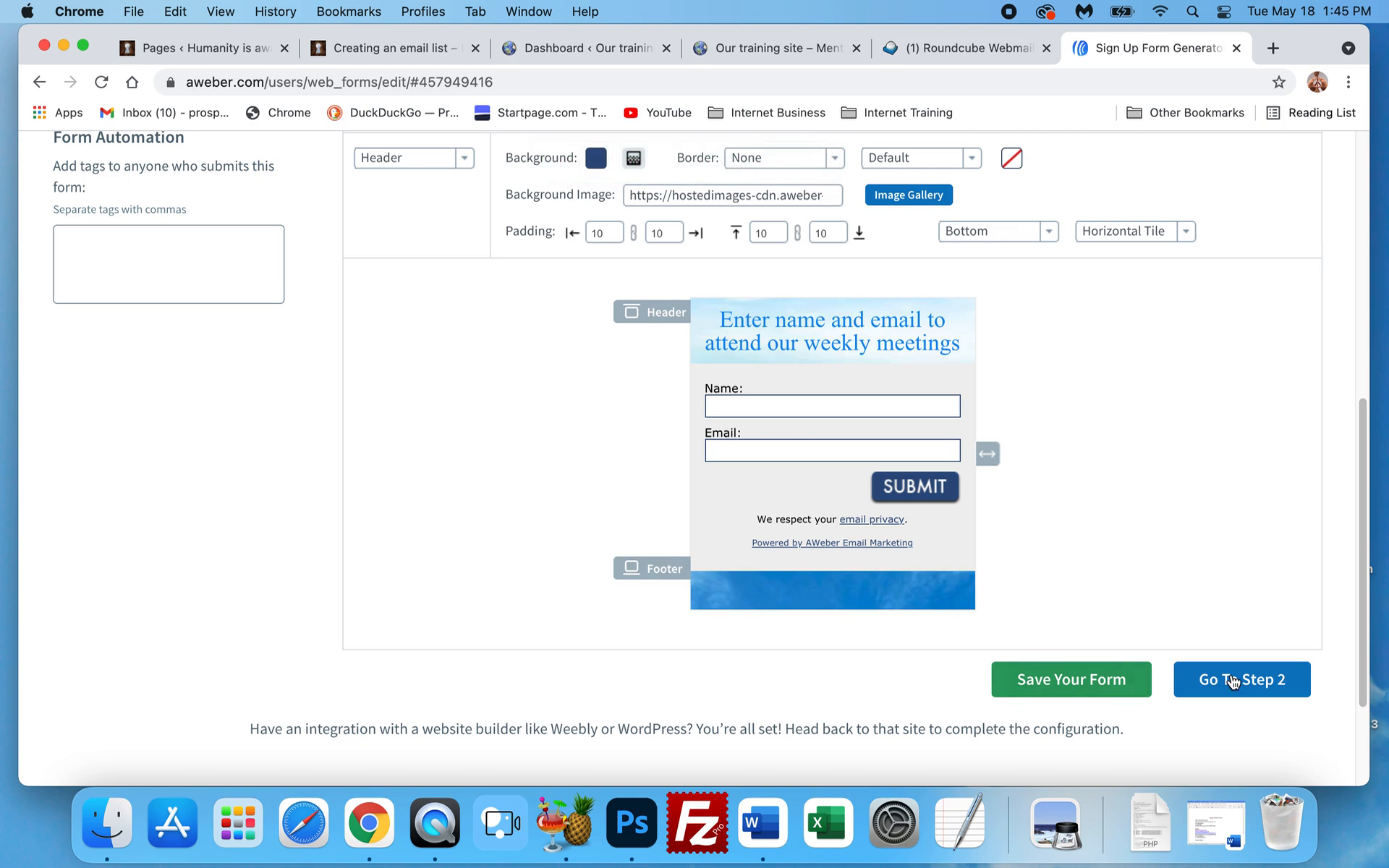
Set the form body's background image to the uploaded blue sky picture from the image gallery
{"action": "scroll", "coordinate": [607, 506], "scroll_direction": "up", "scroll_amount": 2}
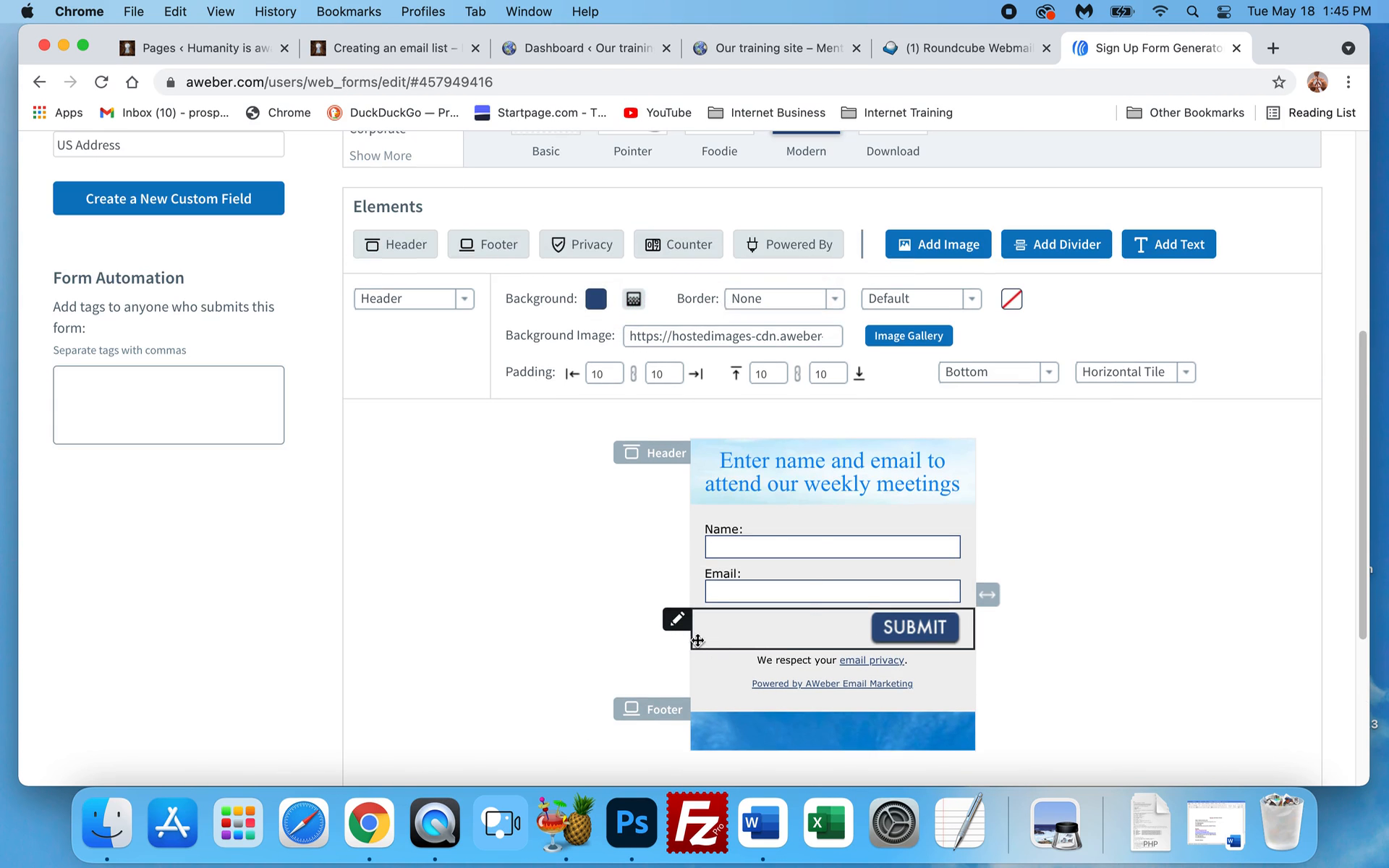
{"action": "left_click", "coordinate": [465, 303]}
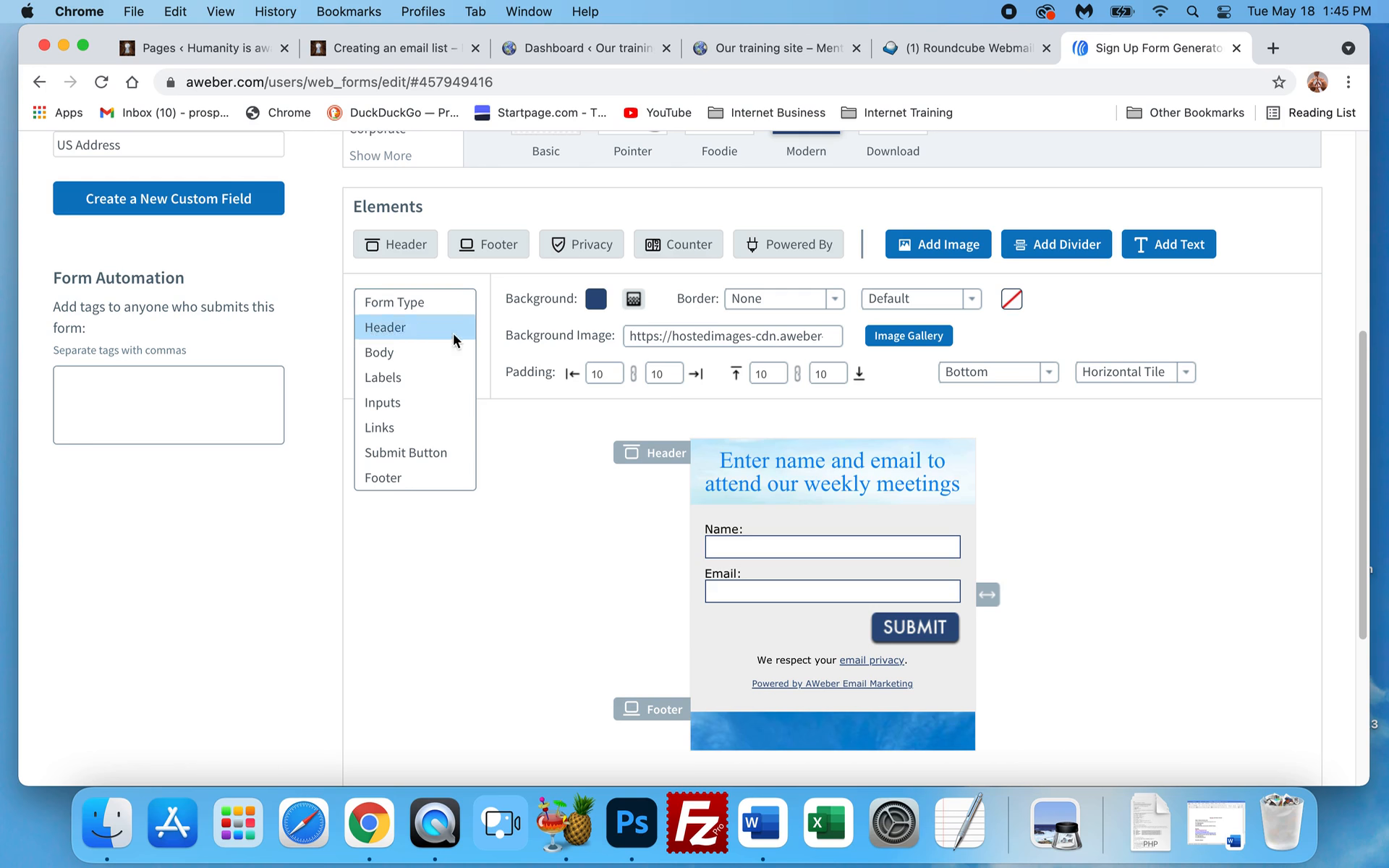
{"action": "left_click", "coordinate": [403, 354]}
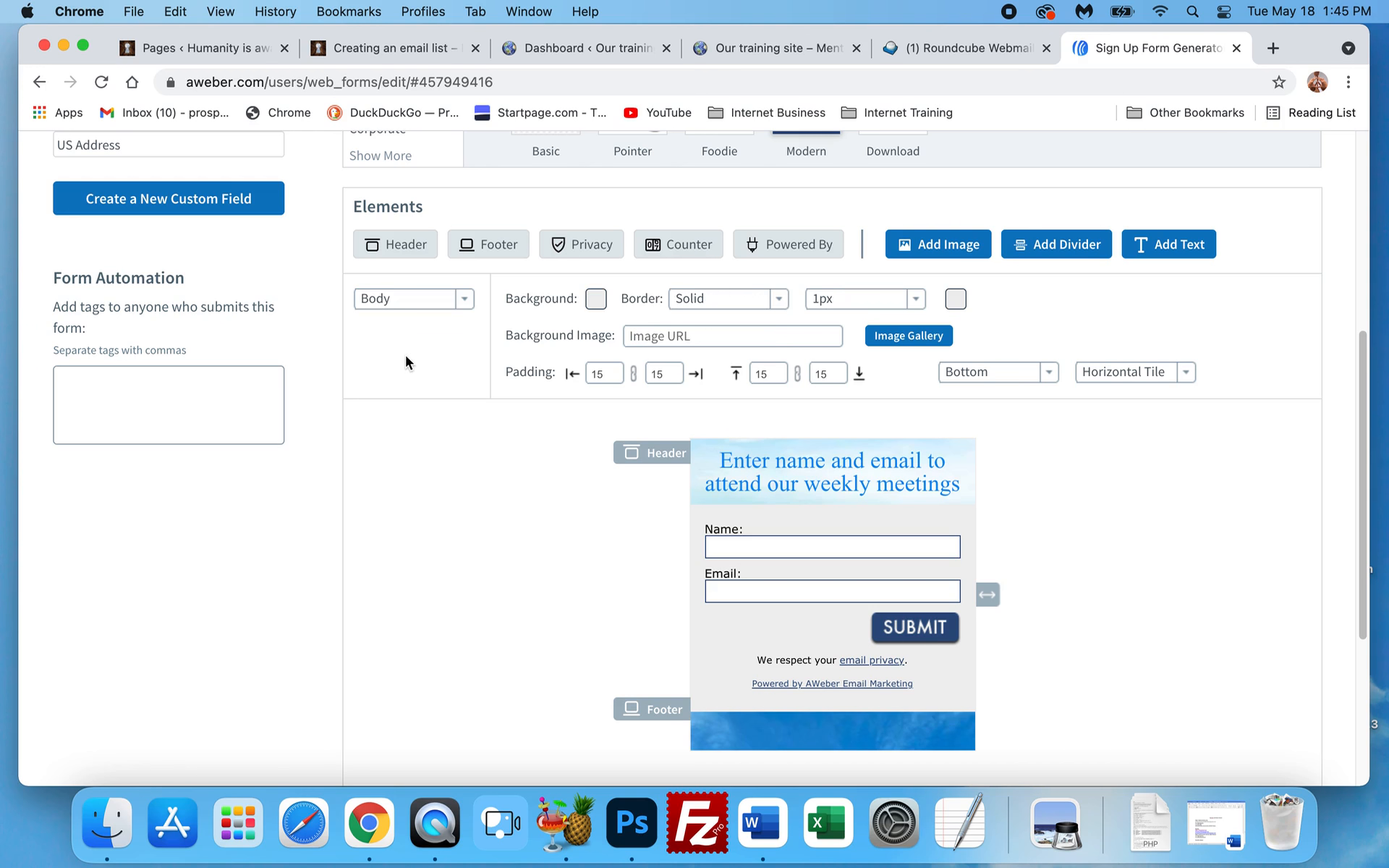
{"action": "left_click", "coordinate": [910, 337]}
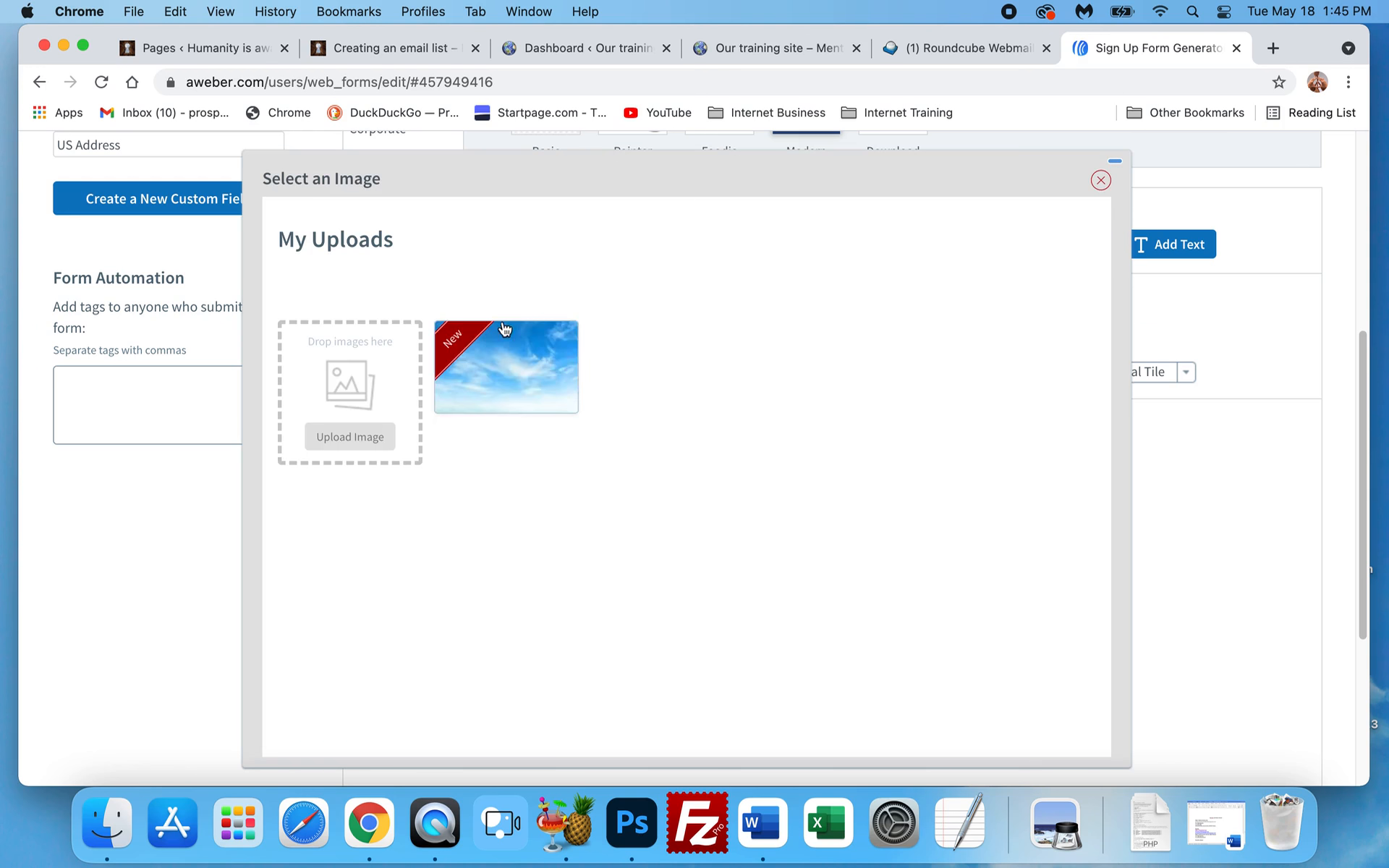
{"action": "left_click", "coordinate": [469, 359]}
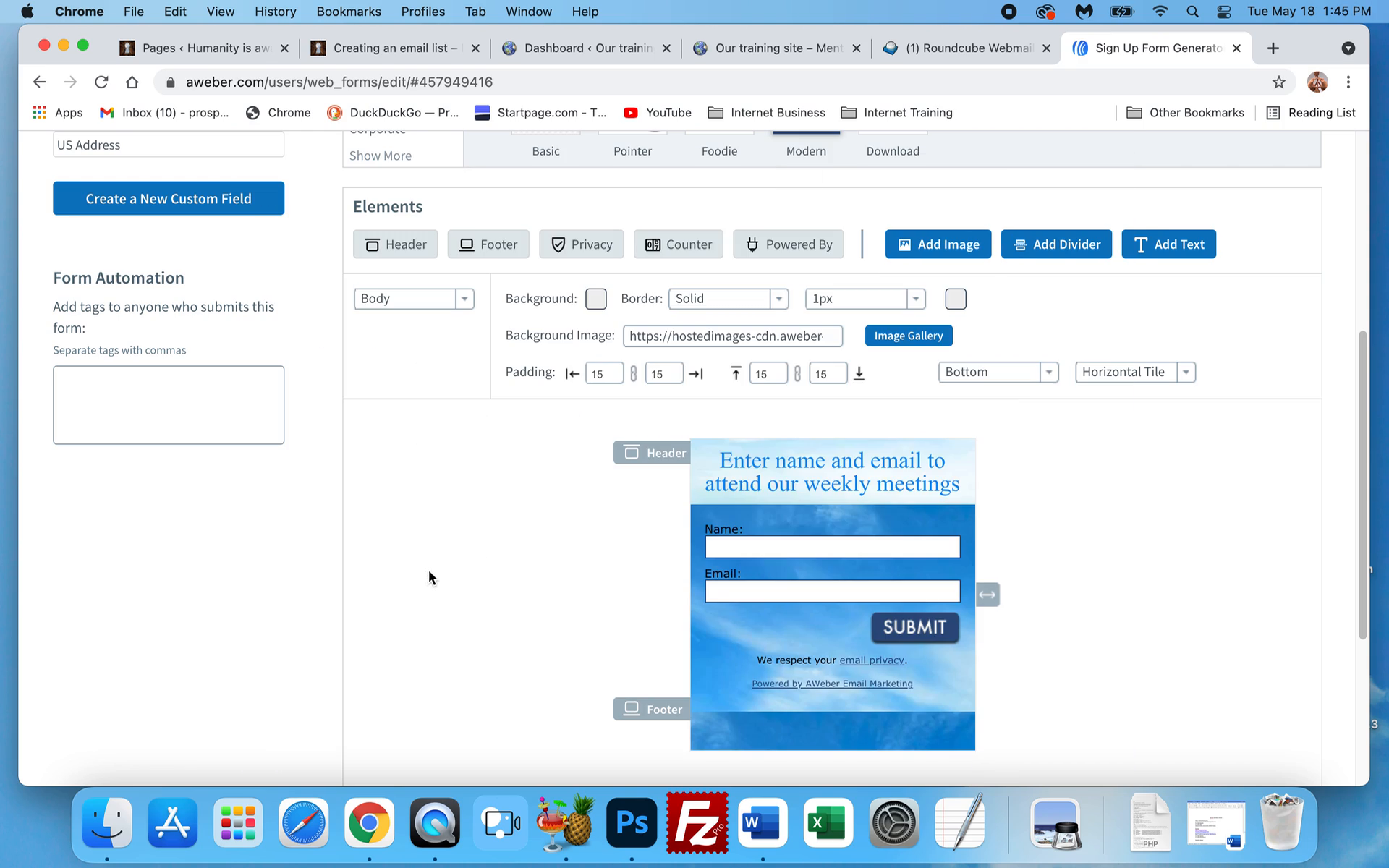
{"action": "scroll", "coordinate": [431, 577], "scroll_direction": "down", "scroll_amount": 3}
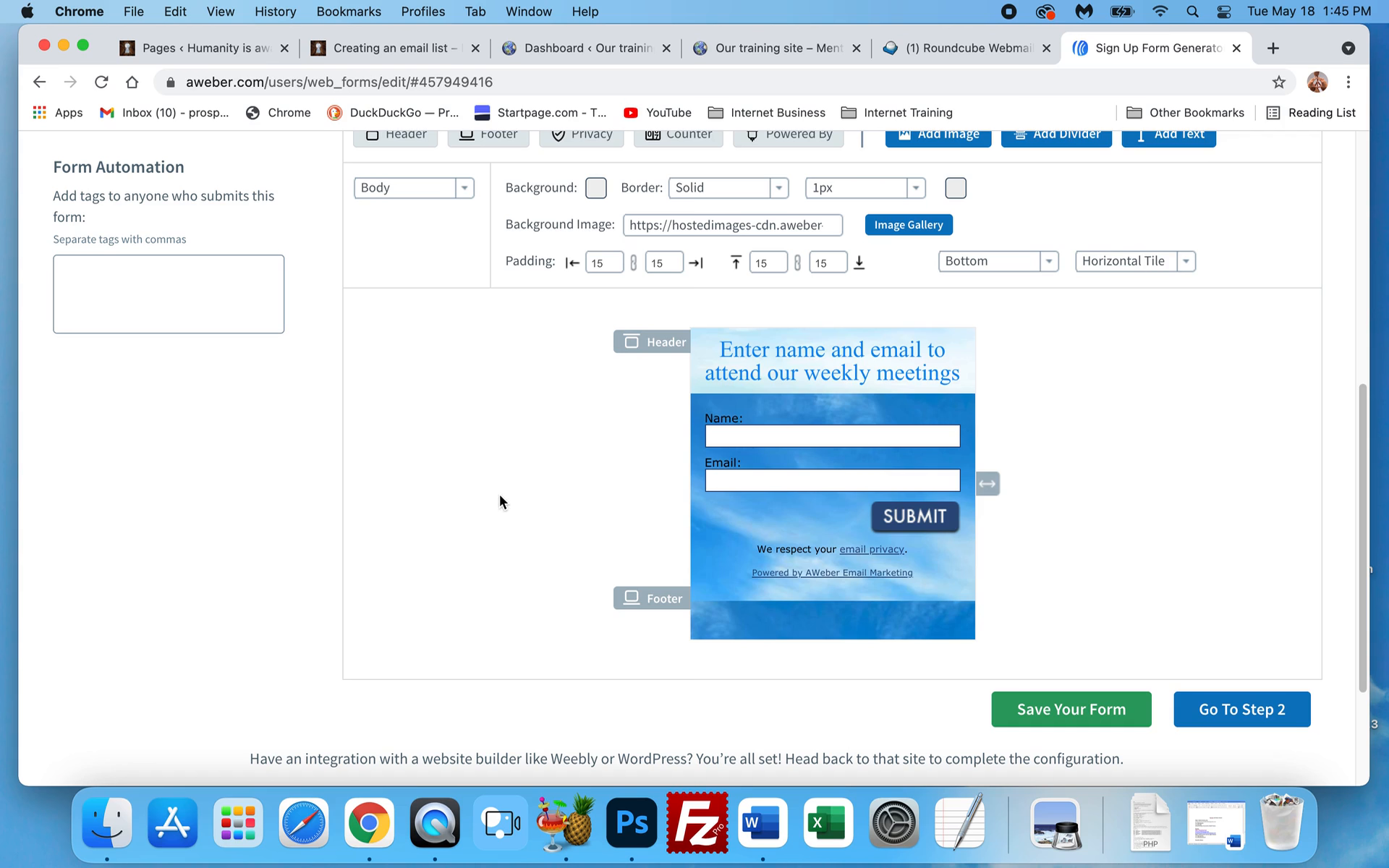
{"action": "scroll", "coordinate": [504, 555], "scroll_direction": "up", "scroll_amount": 3}
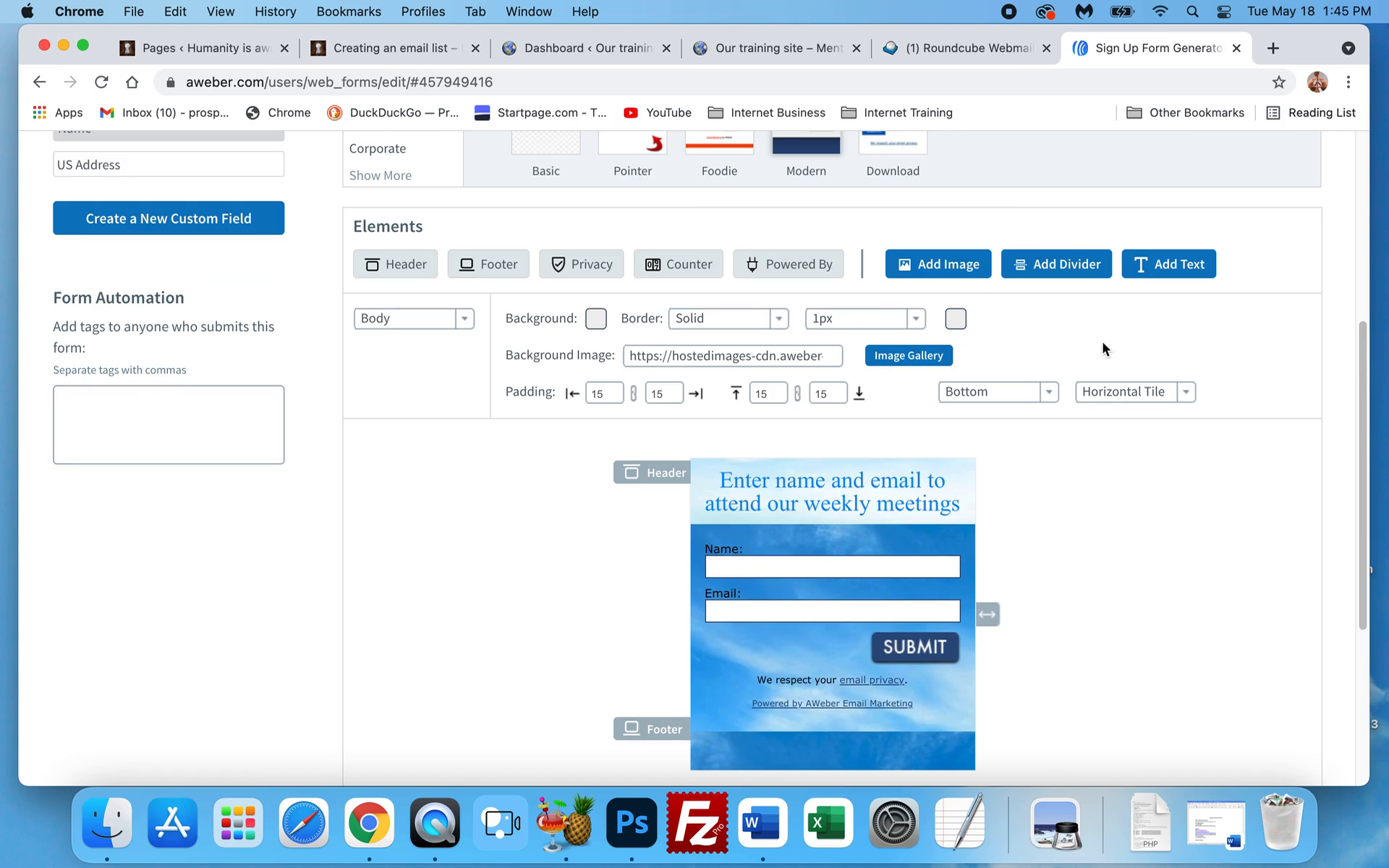
Add an image element to the form and upload "Doj aweber header.jpg" from the Desktop to the image gallery
{"action": "left_click", "coordinate": [926, 265]}
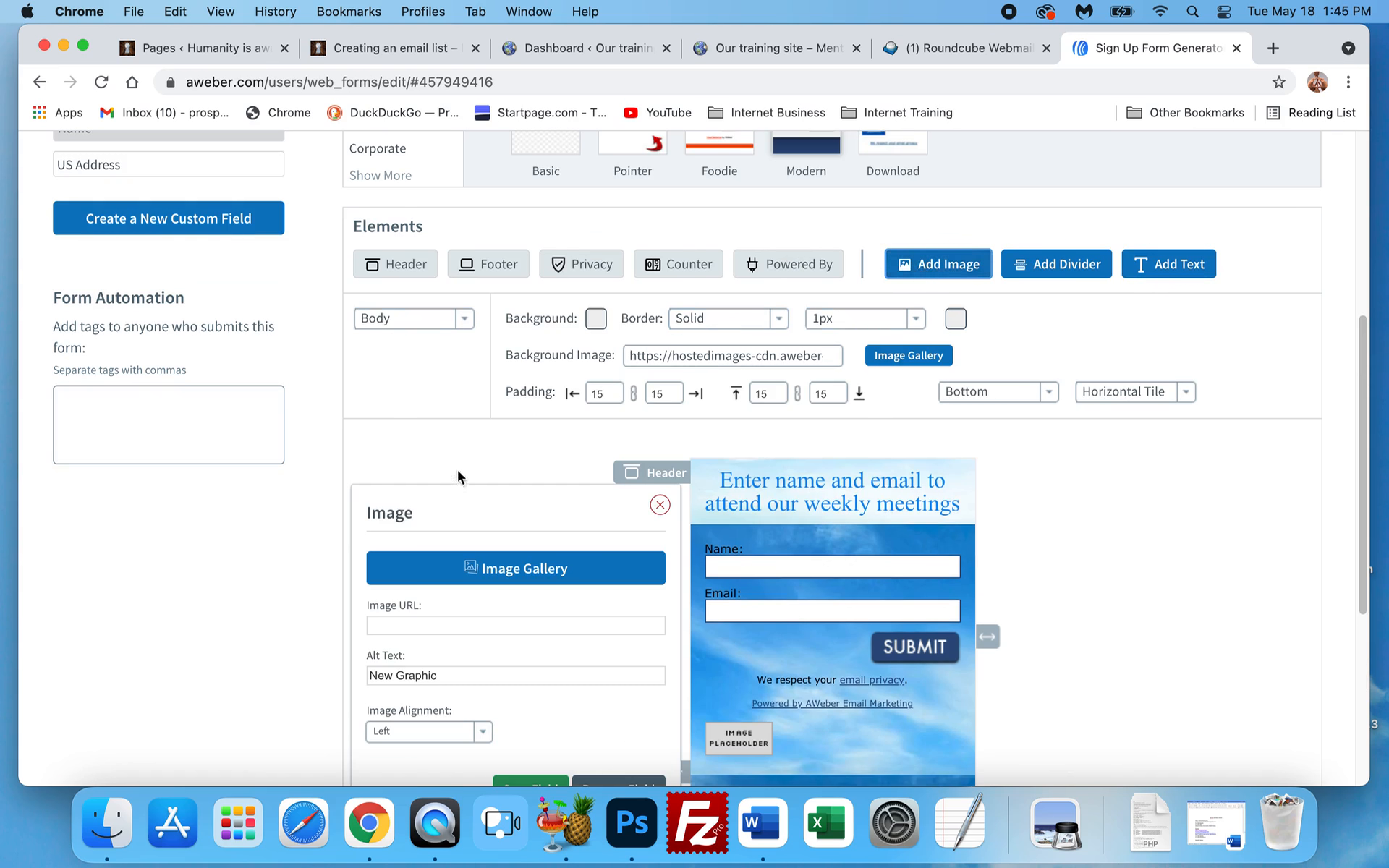
{"action": "scroll", "coordinate": [463, 499], "scroll_direction": "down", "scroll_amount": 2}
{"action": "left_click", "coordinate": [487, 490]}
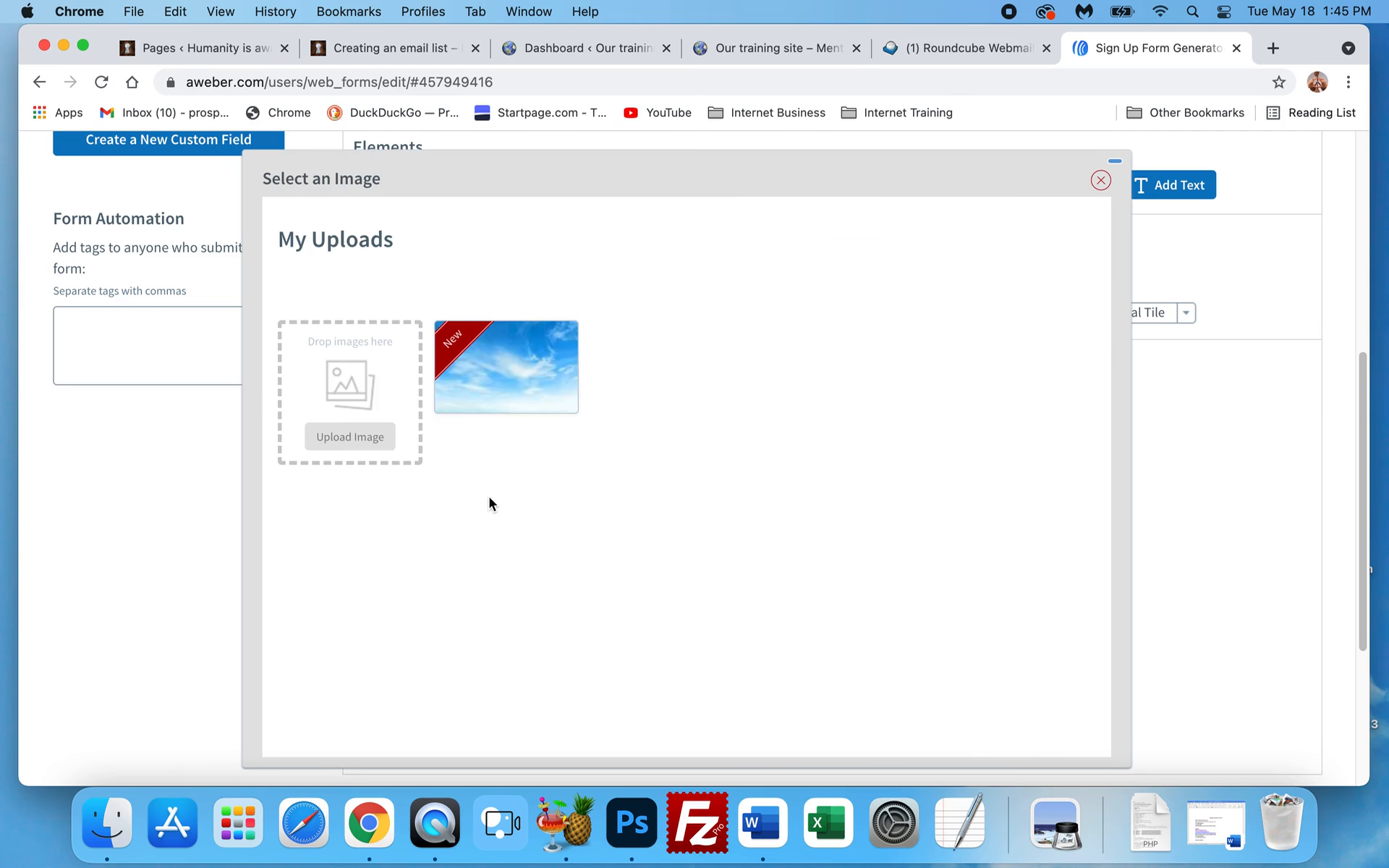
{"action": "left_click", "coordinate": [341, 440]}
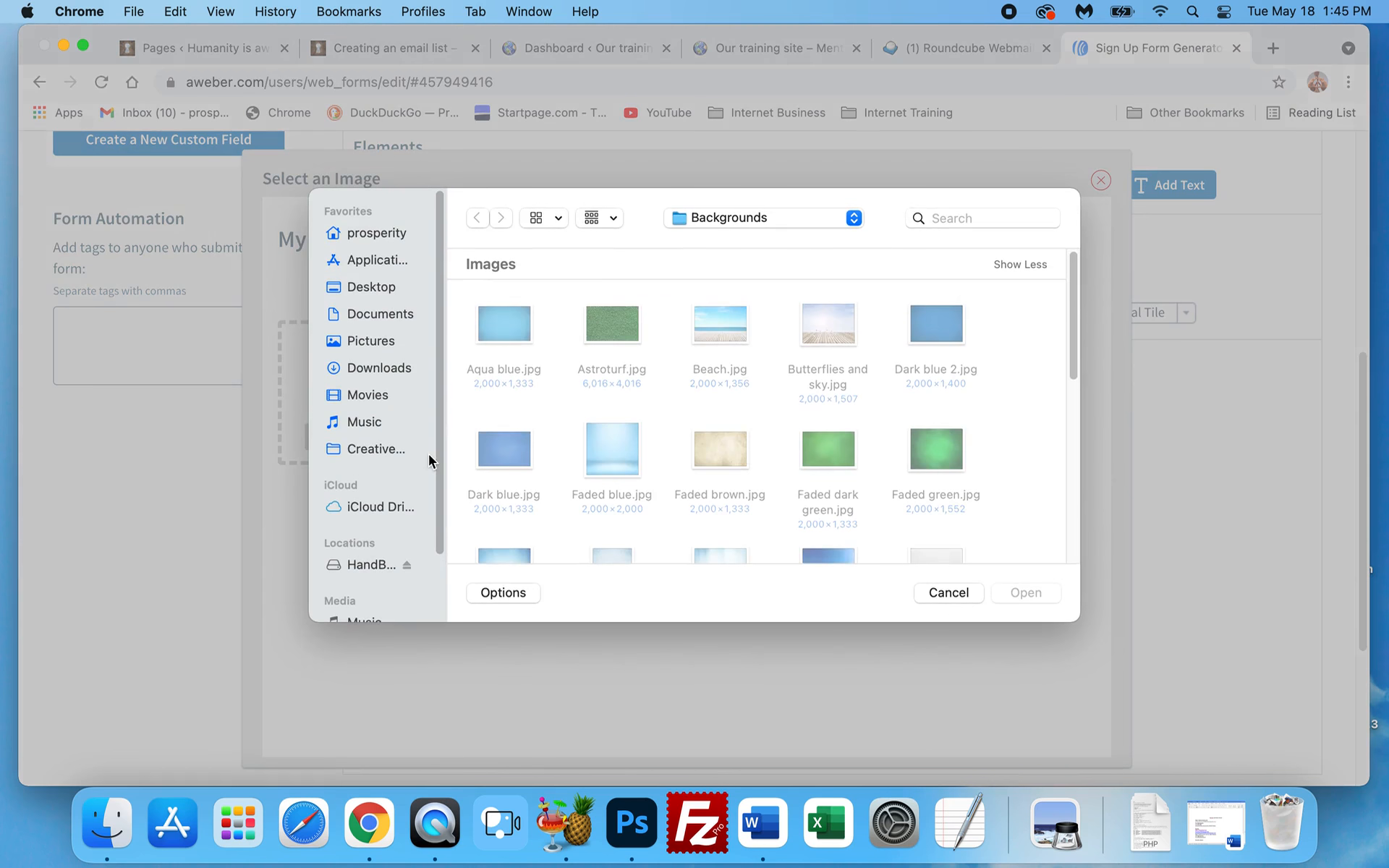
{"action": "left_click", "coordinate": [358, 292]}
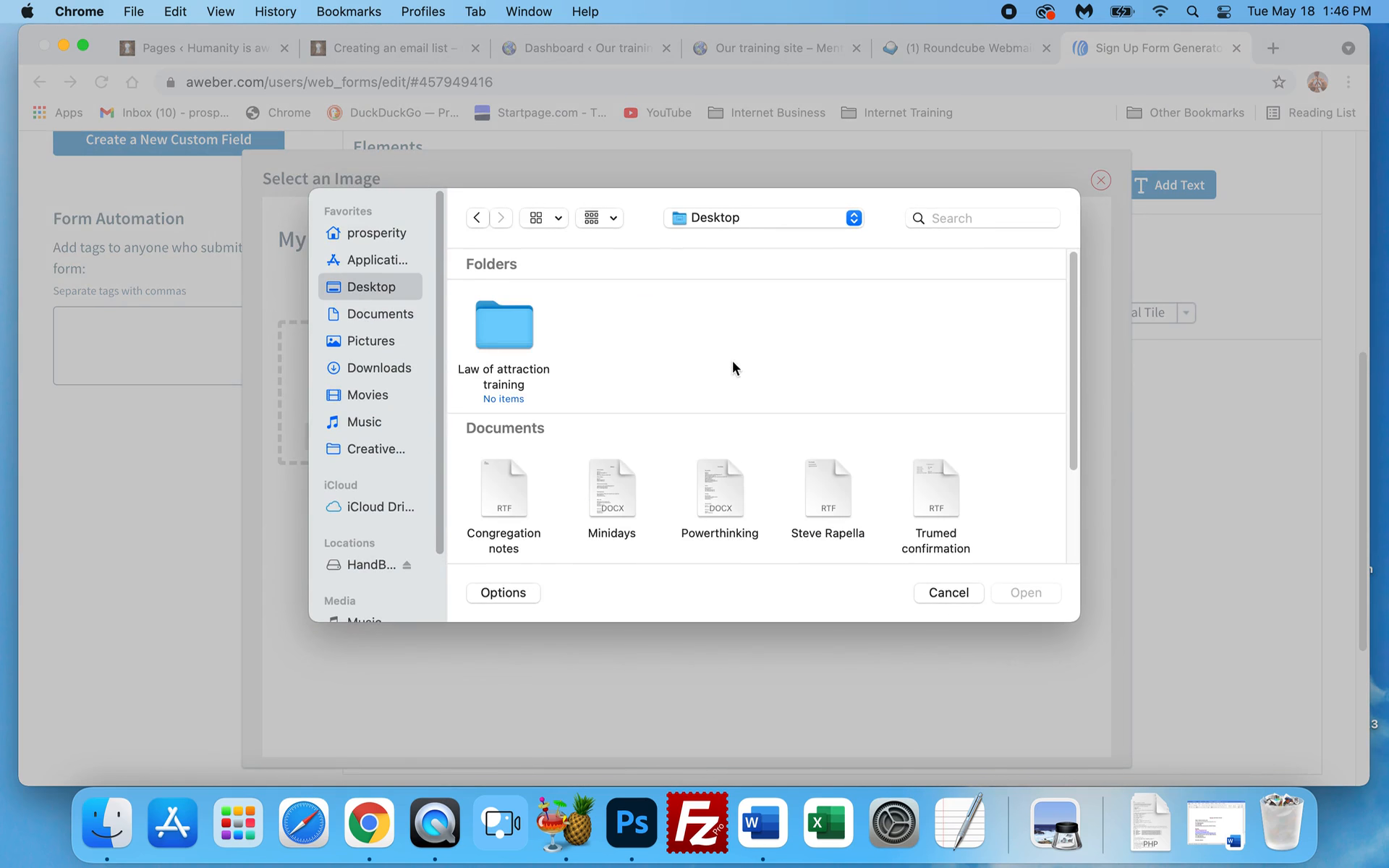
{"action": "scroll", "coordinate": [716, 391], "scroll_direction": "down", "scroll_amount": 3}
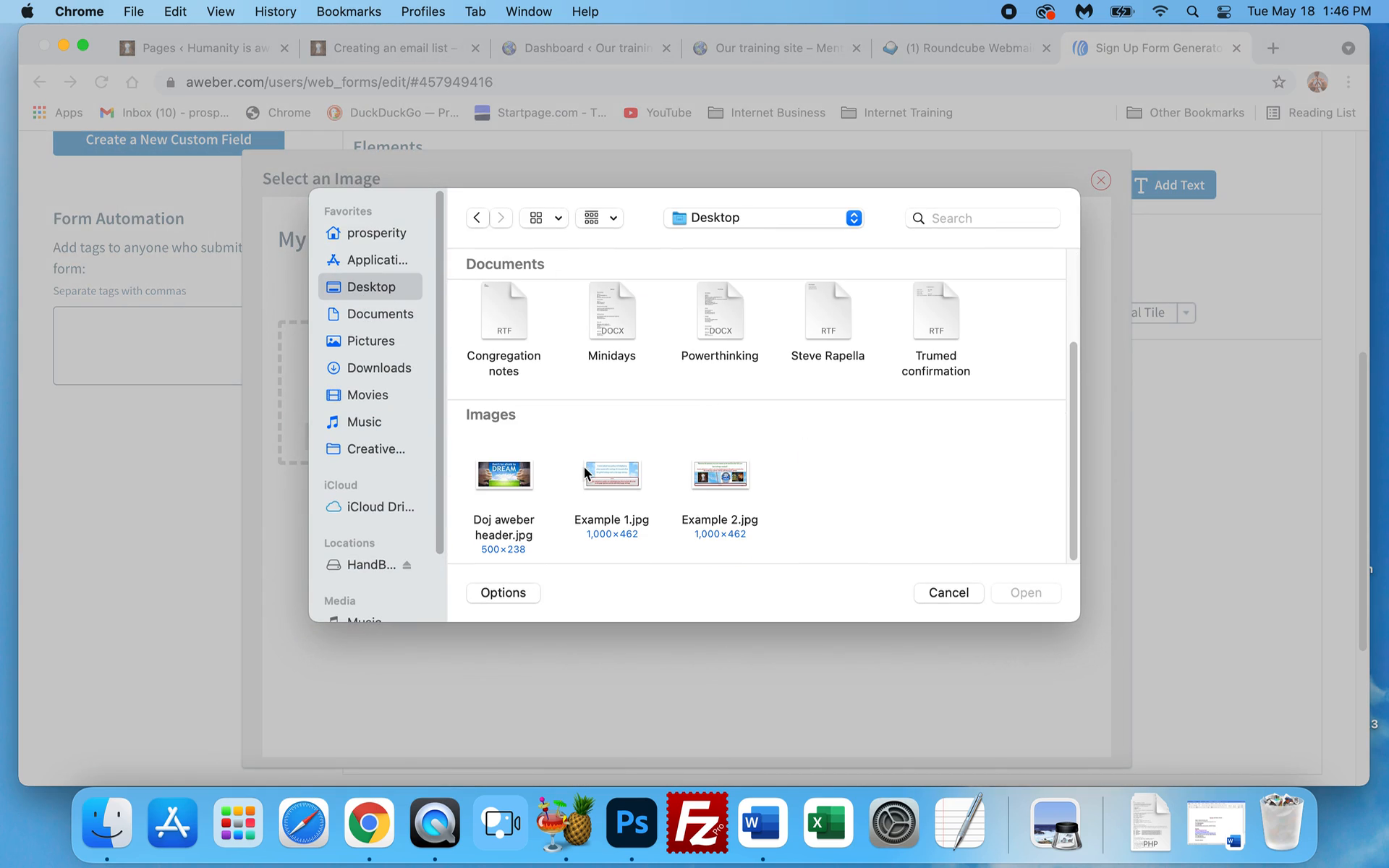
{"action": "double_click", "coordinate": [507, 475]}
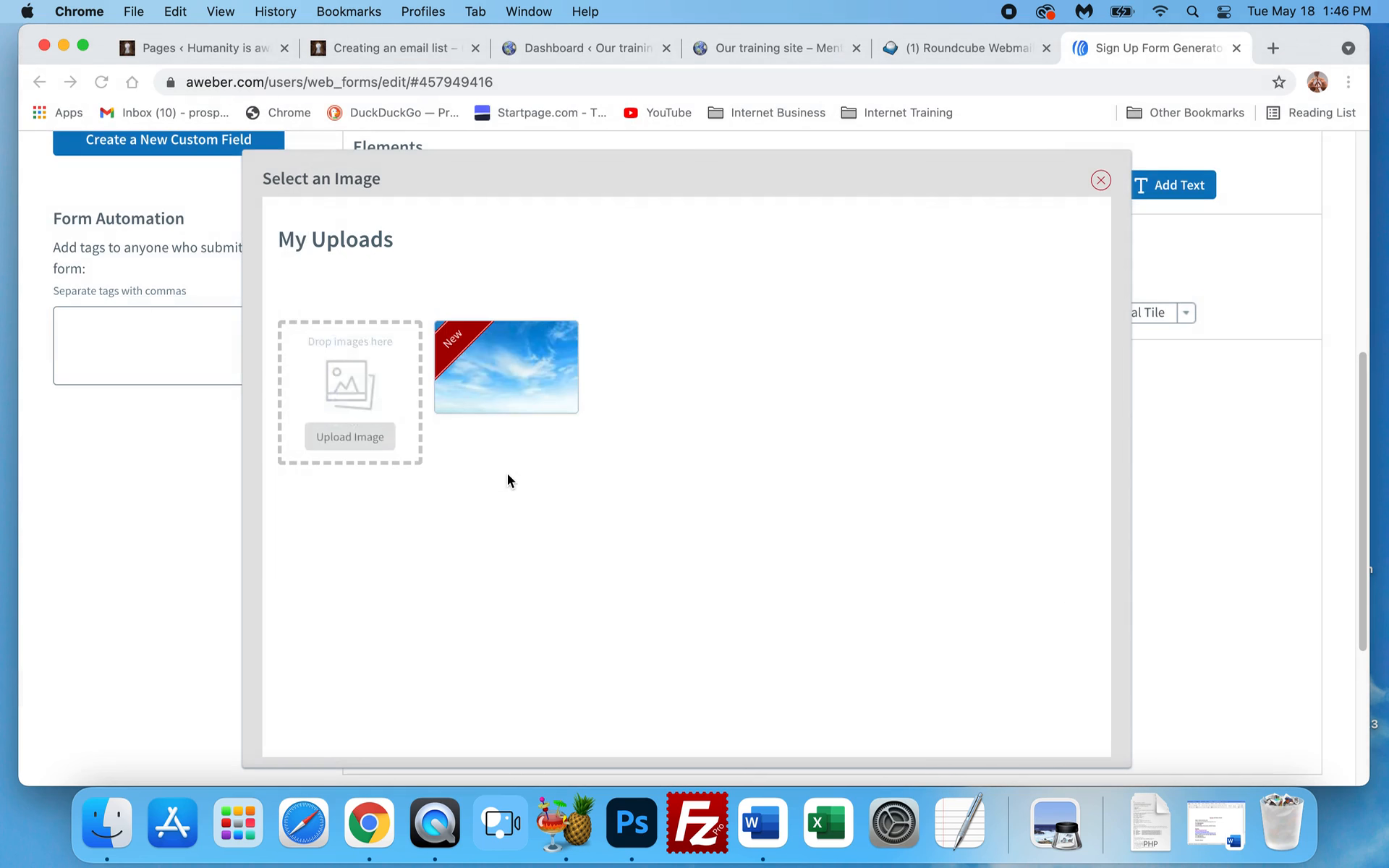
Use the uploaded "Doj aweber header.jpg" as the form's image and save the image field with left alignment
{"action": "left_click", "coordinate": [488, 376]}
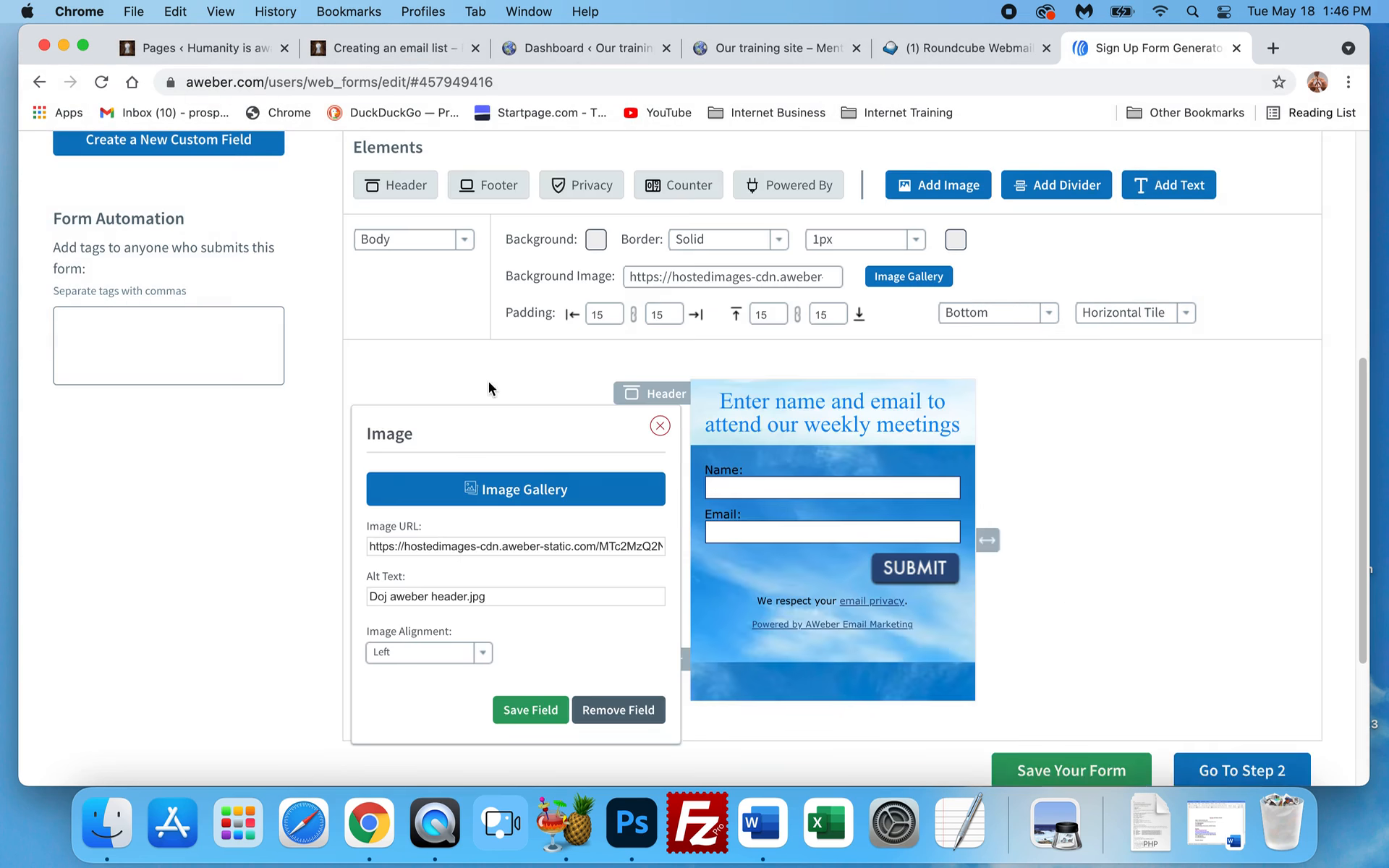
{"action": "scroll", "coordinate": [716, 535], "scroll_direction": "down", "scroll_amount": 5}
{"action": "scroll", "coordinate": [872, 513], "scroll_direction": "up", "scroll_amount": 2}
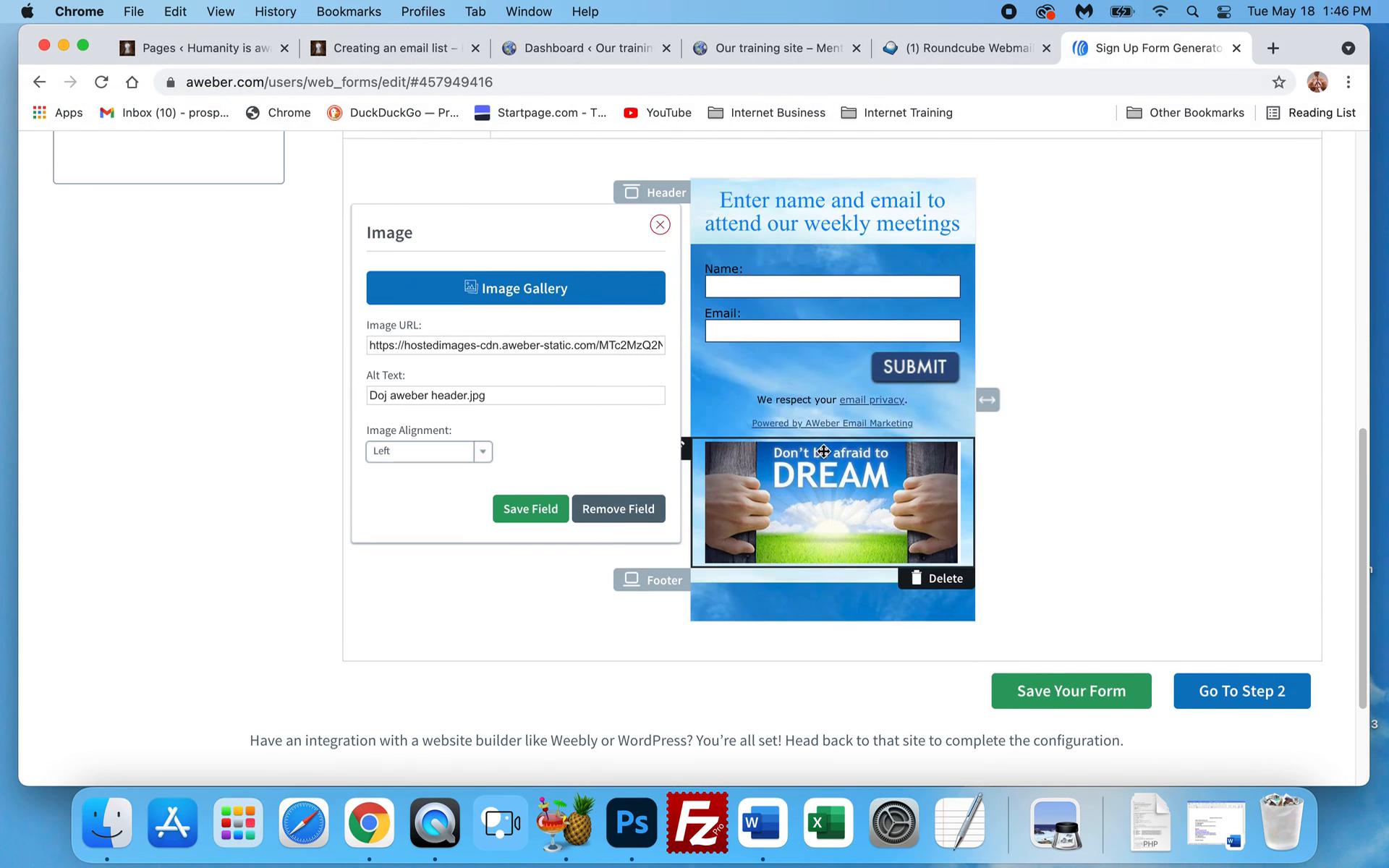
{"action": "scroll", "coordinate": [872, 512], "scroll_direction": "up", "scroll_amount": 1}
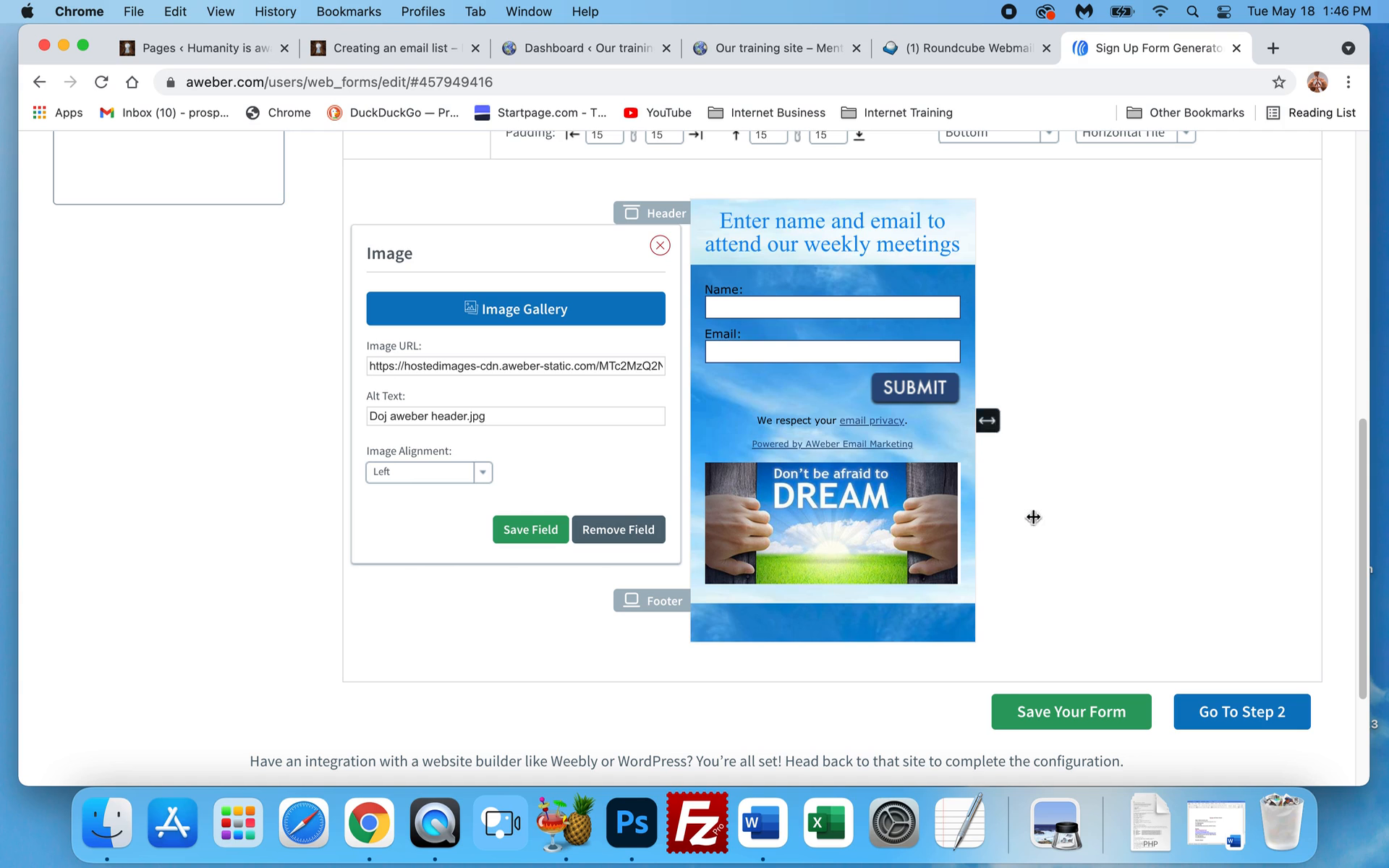
{"action": "left_click", "coordinate": [541, 529]}
Delete the "Don't be afraid to DREAM" image from the form
{"action": "scroll", "coordinate": [1128, 492], "scroll_direction": "down", "scroll_amount": 8}
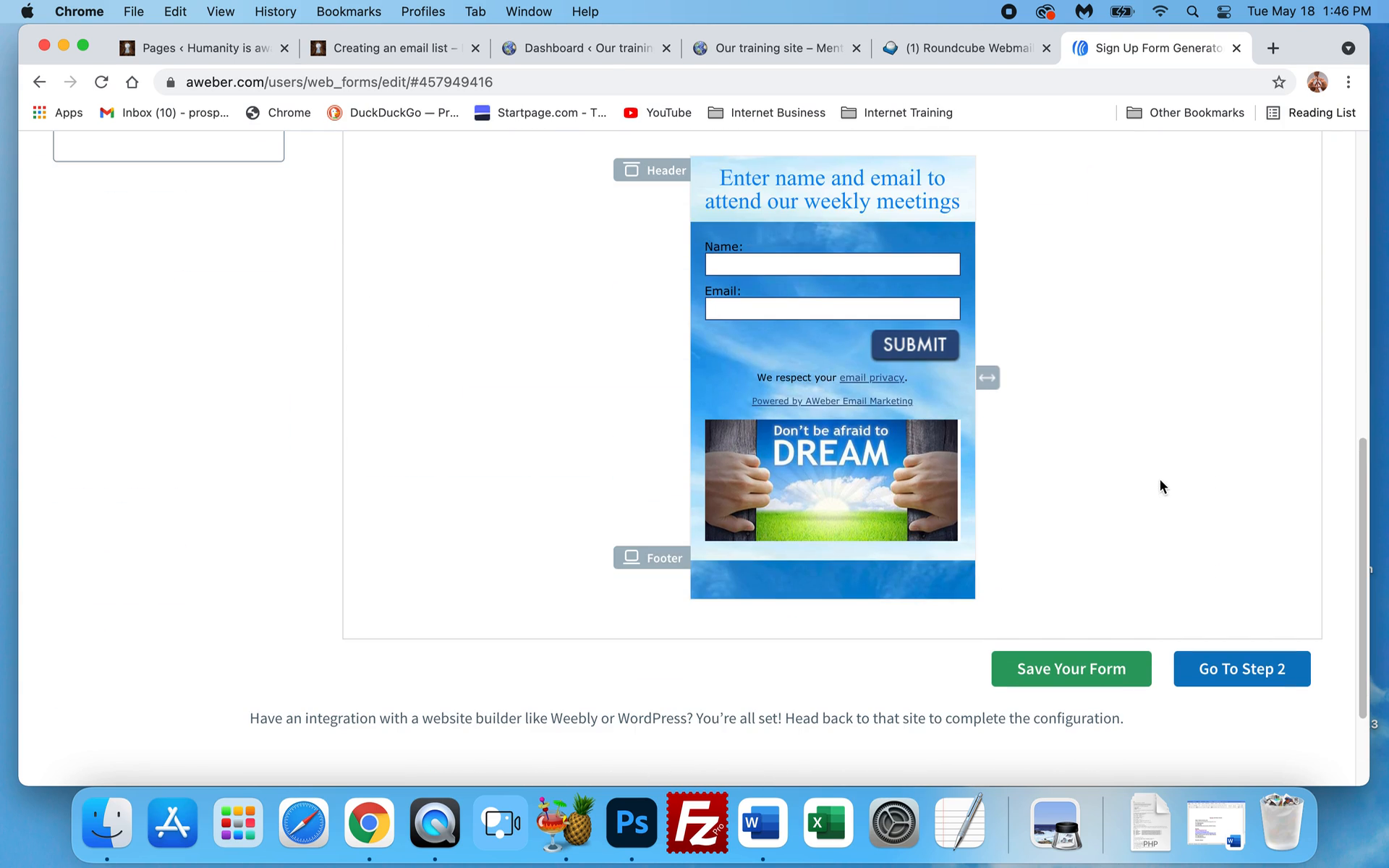
{"action": "mouse_move", "coordinate": [926, 523]}
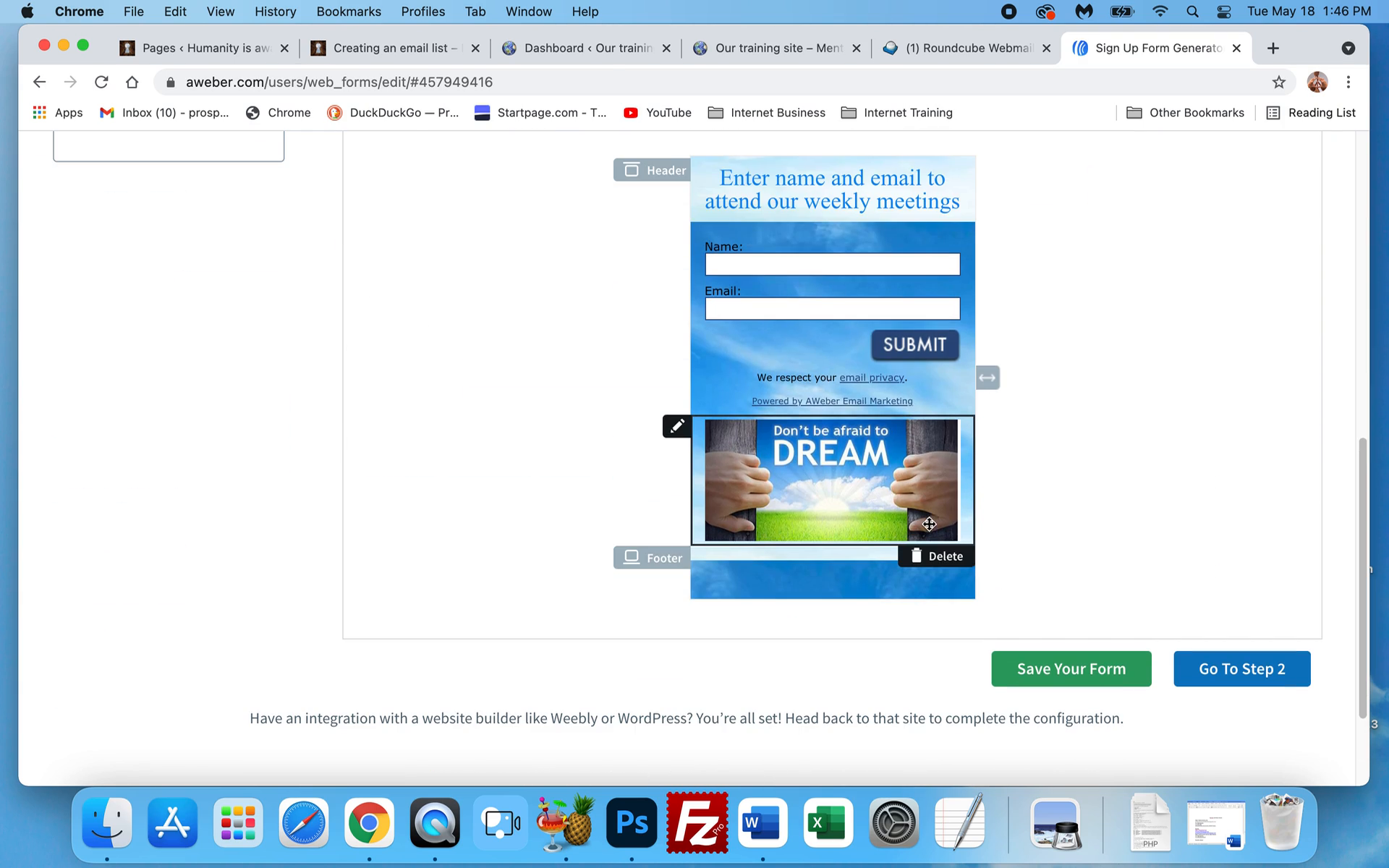
{"action": "left_click", "coordinate": [938, 561]}
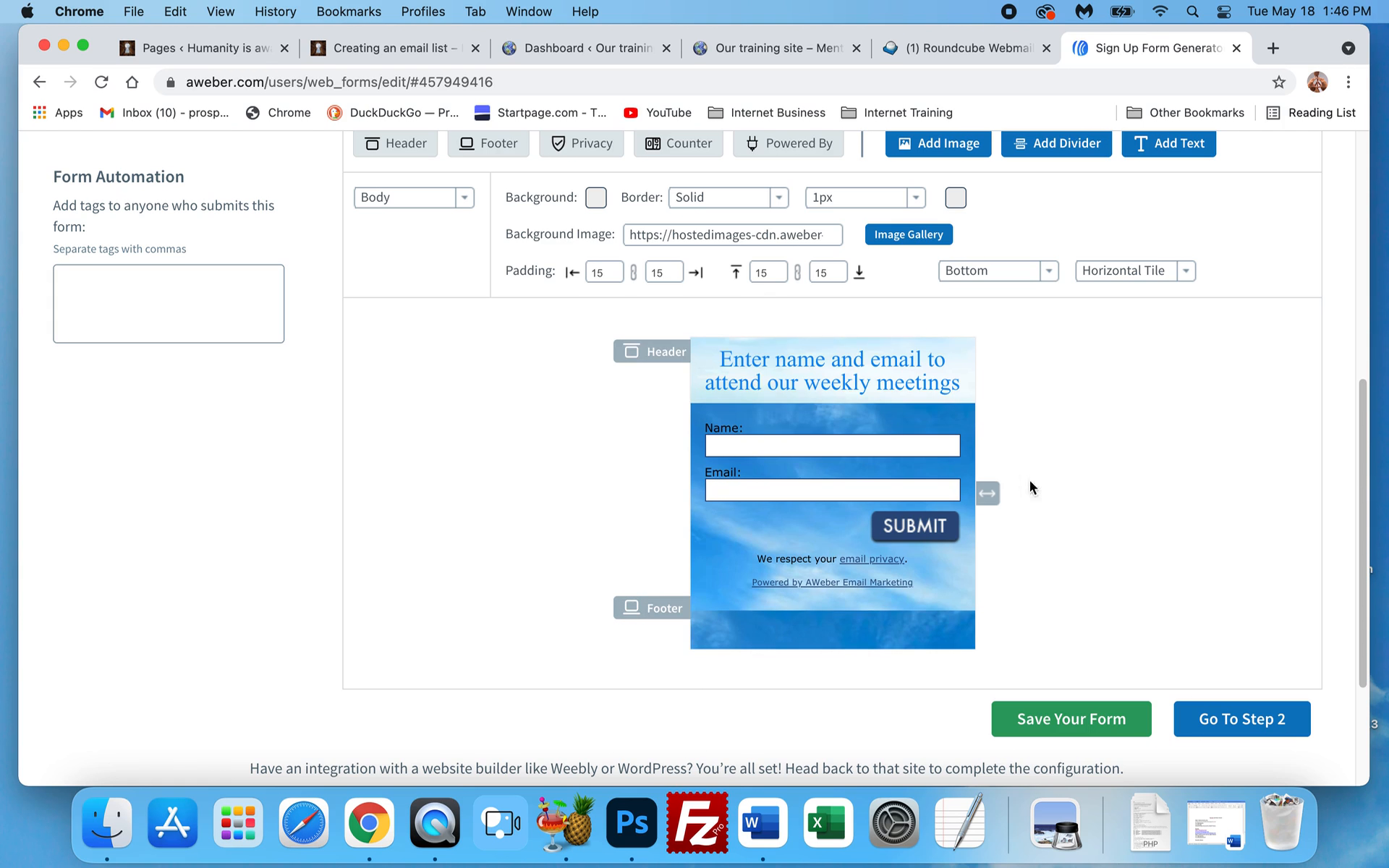
Proceed from the form design to step 2, the form's settings
{"action": "scroll", "coordinate": [535, 444], "scroll_direction": "up", "scroll_amount": 2}
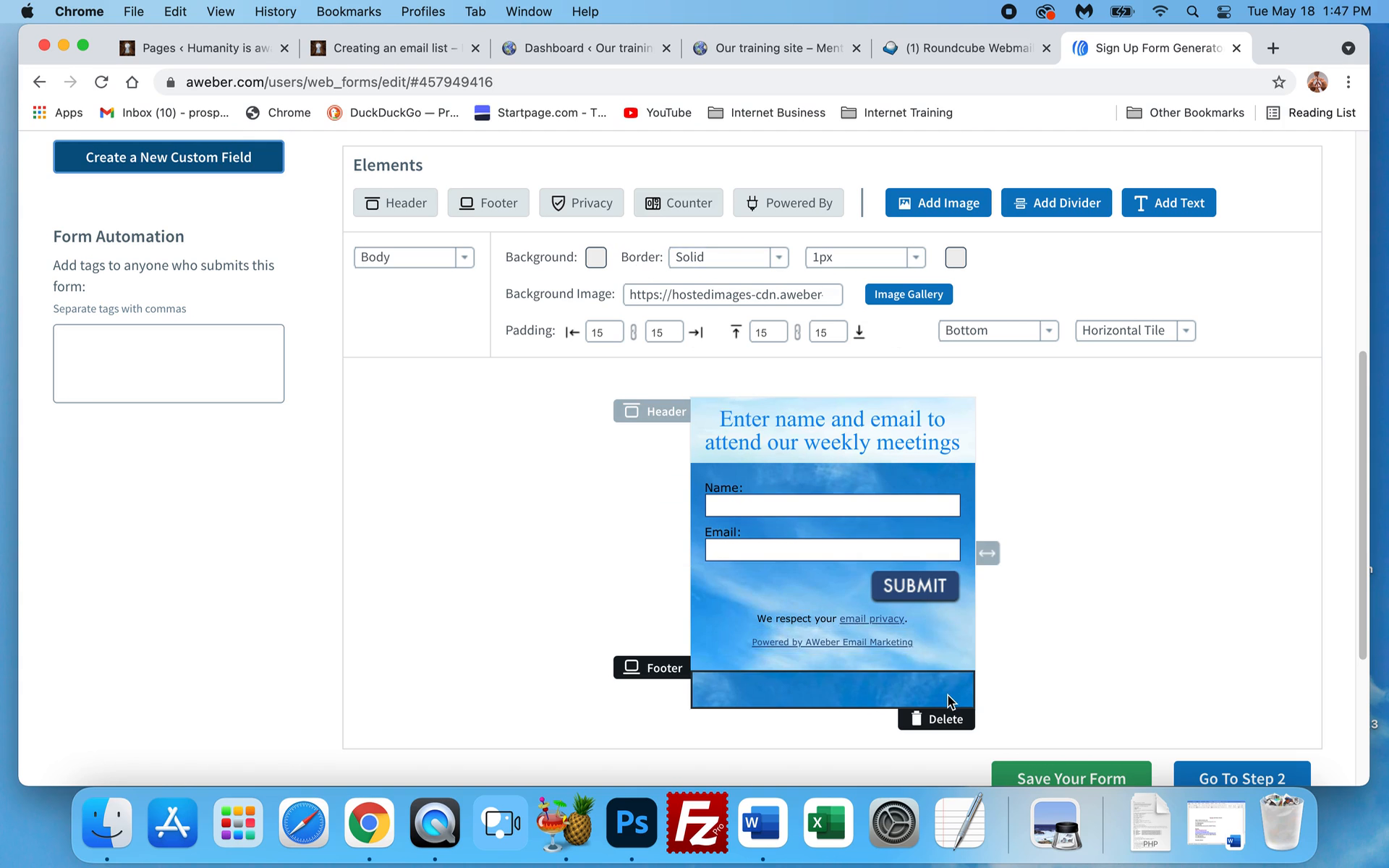
{"action": "scroll", "coordinate": [1158, 672], "scroll_direction": "down", "scroll_amount": 3}
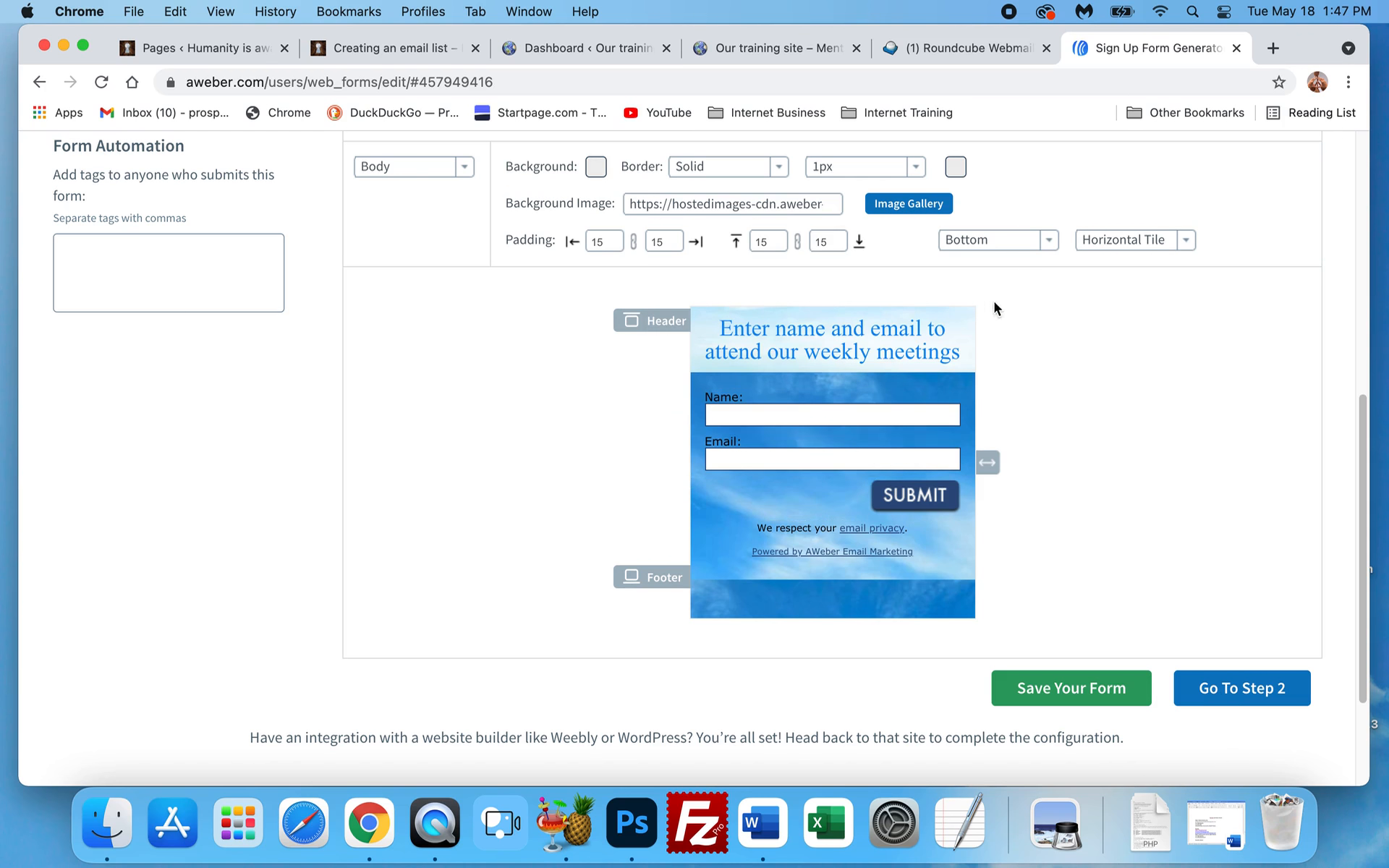
{"action": "left_click", "coordinate": [1234, 698]}
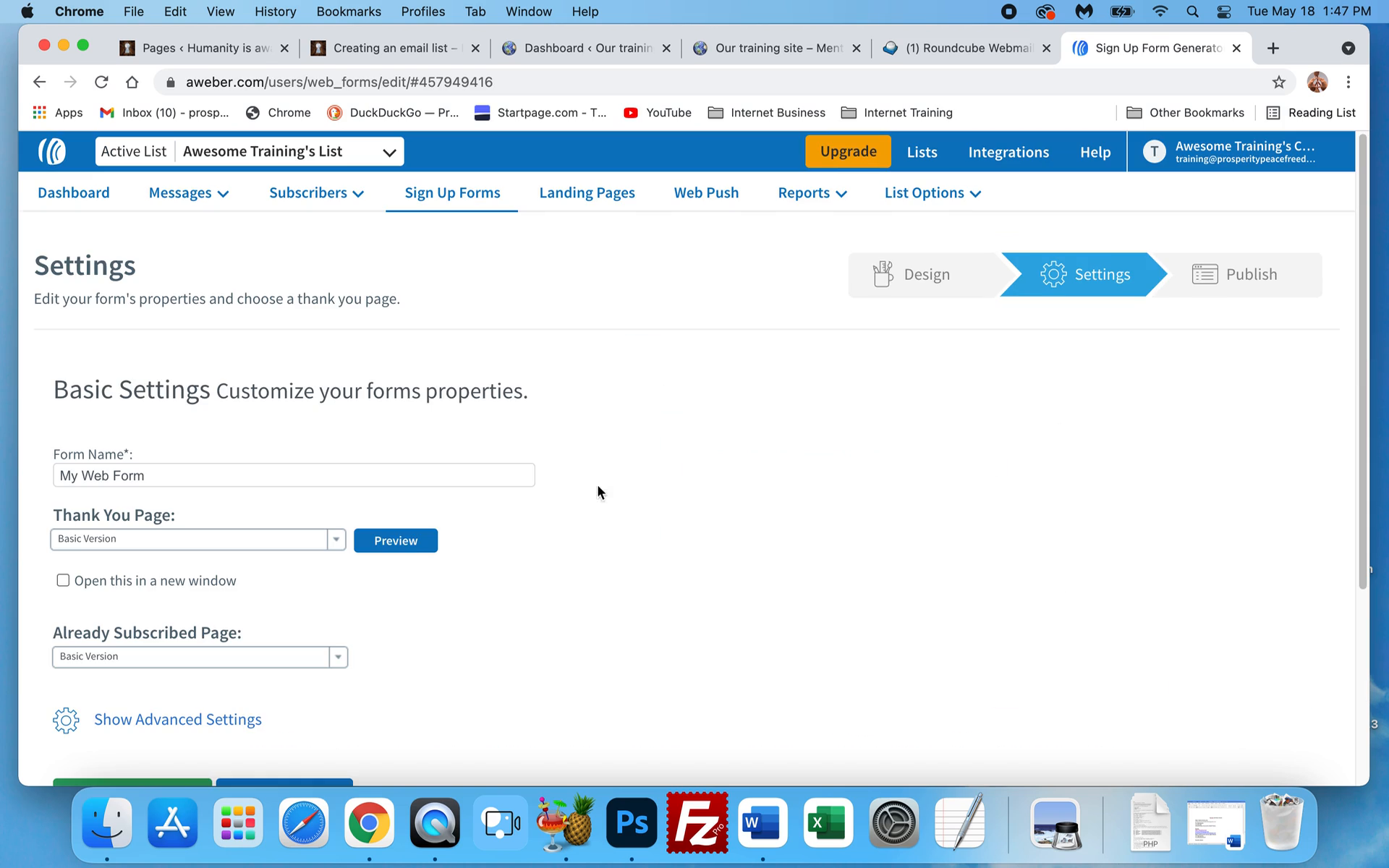
Rename the form as "Example form" in its basic settings
{"action": "scroll", "coordinate": [597, 492], "scroll_direction": "down", "scroll_amount": 3}
{"action": "left_click", "coordinate": [272, 313]}
{"action": "left_click_drag", "start_coordinate": [70, 311], "coordinate": [198, 321]}
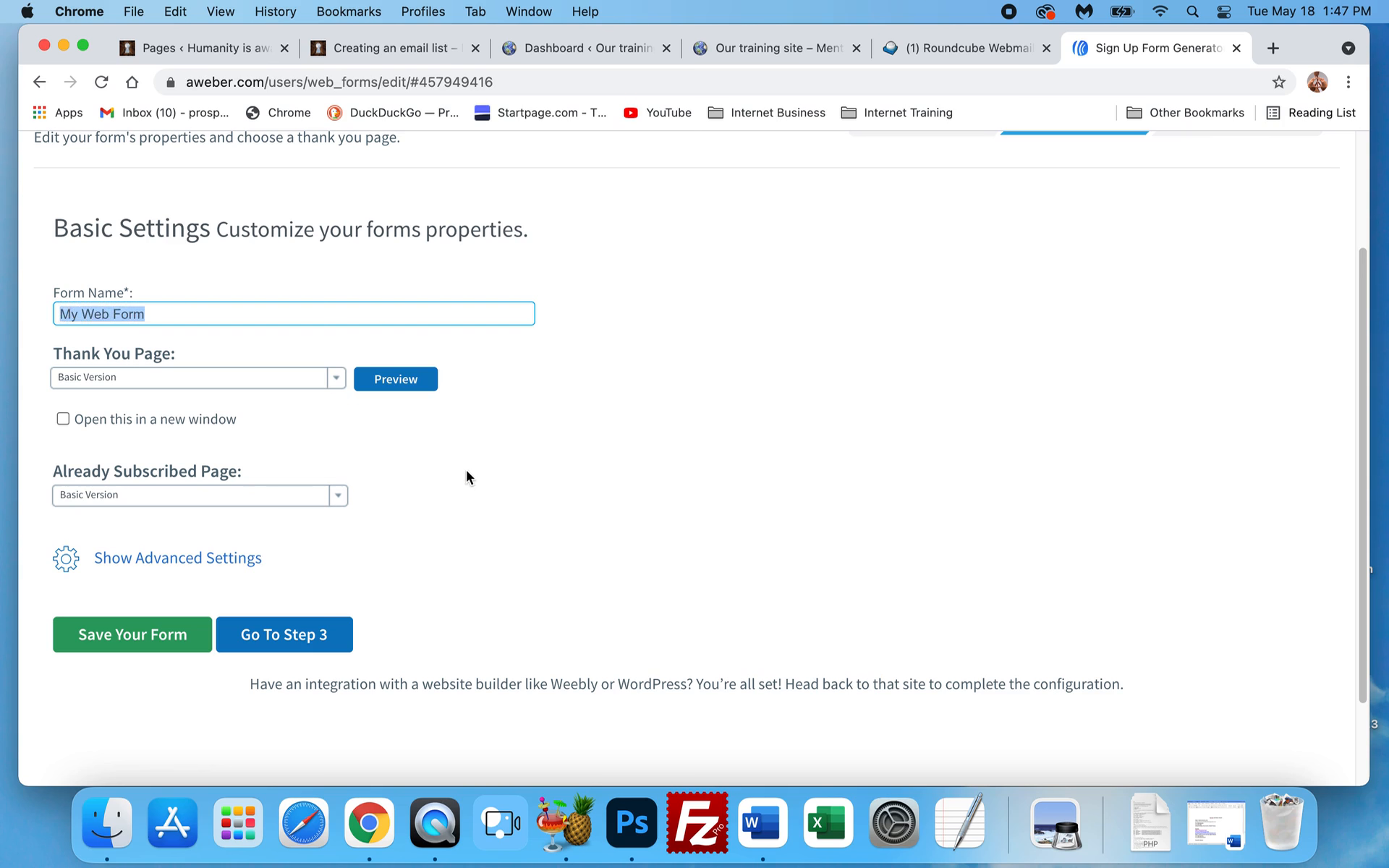
{"action": "type", "text": "Example form"}
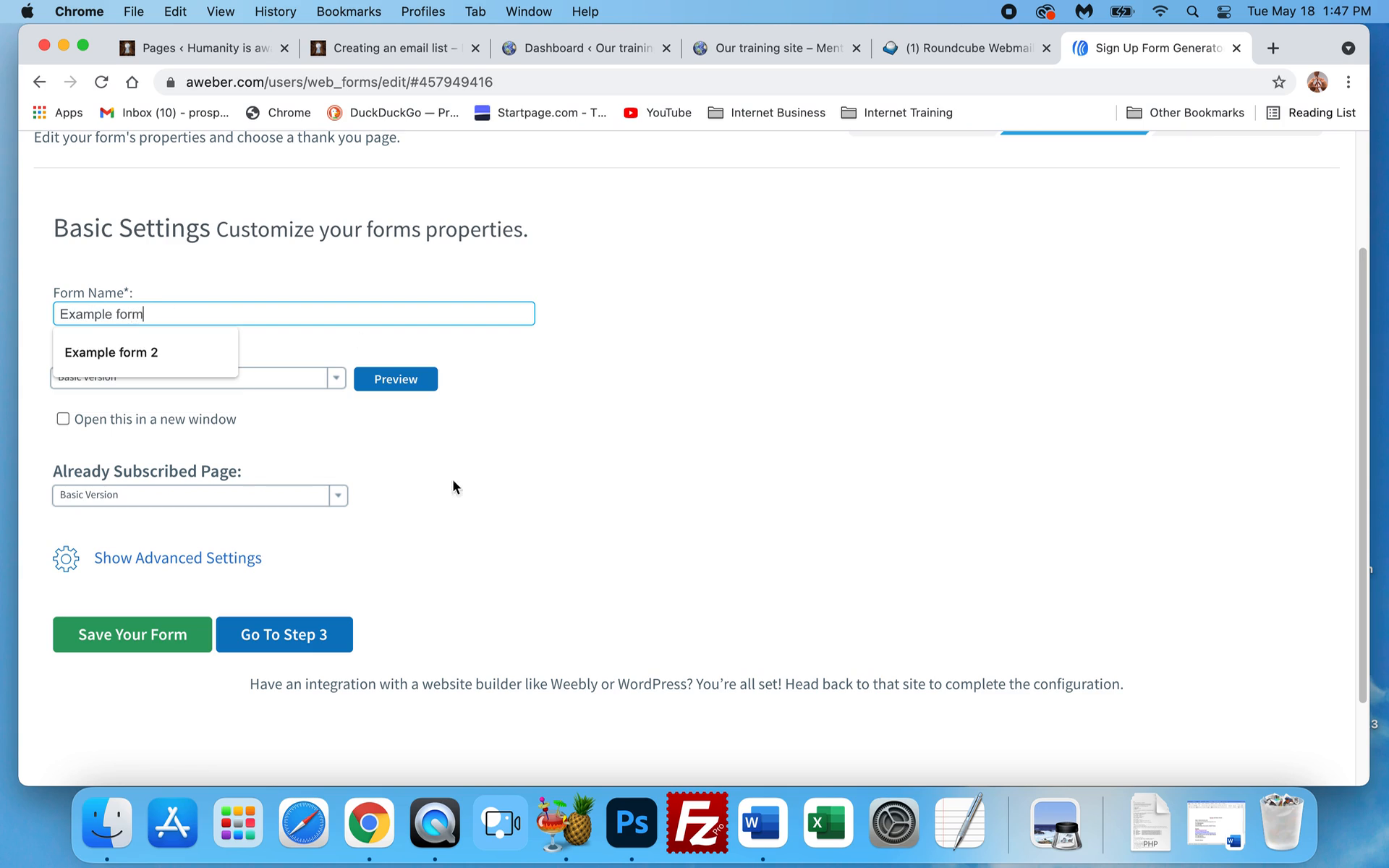
{"action": "left_click", "coordinate": [730, 458]}
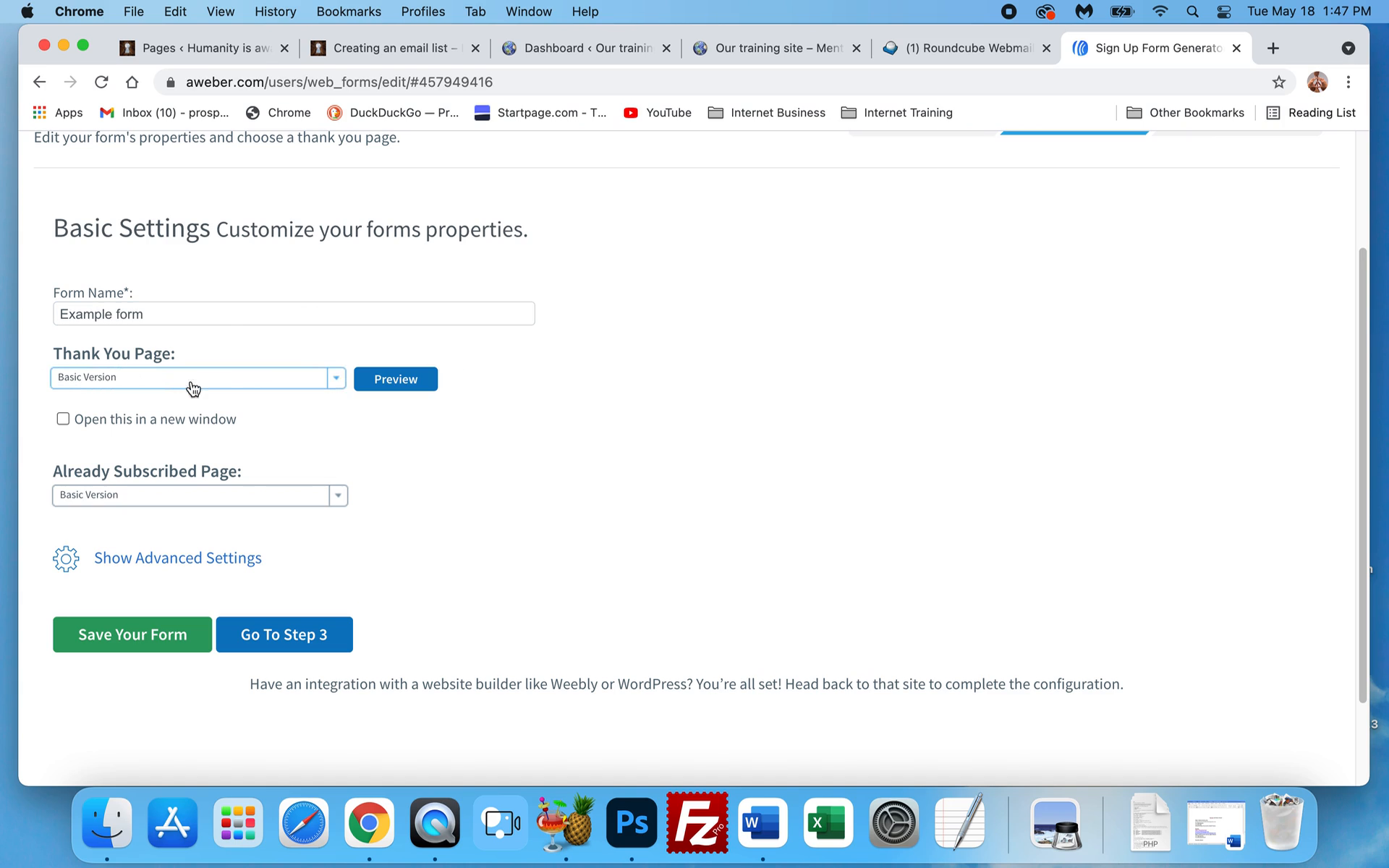
{"action": "left_click", "coordinate": [340, 383]}
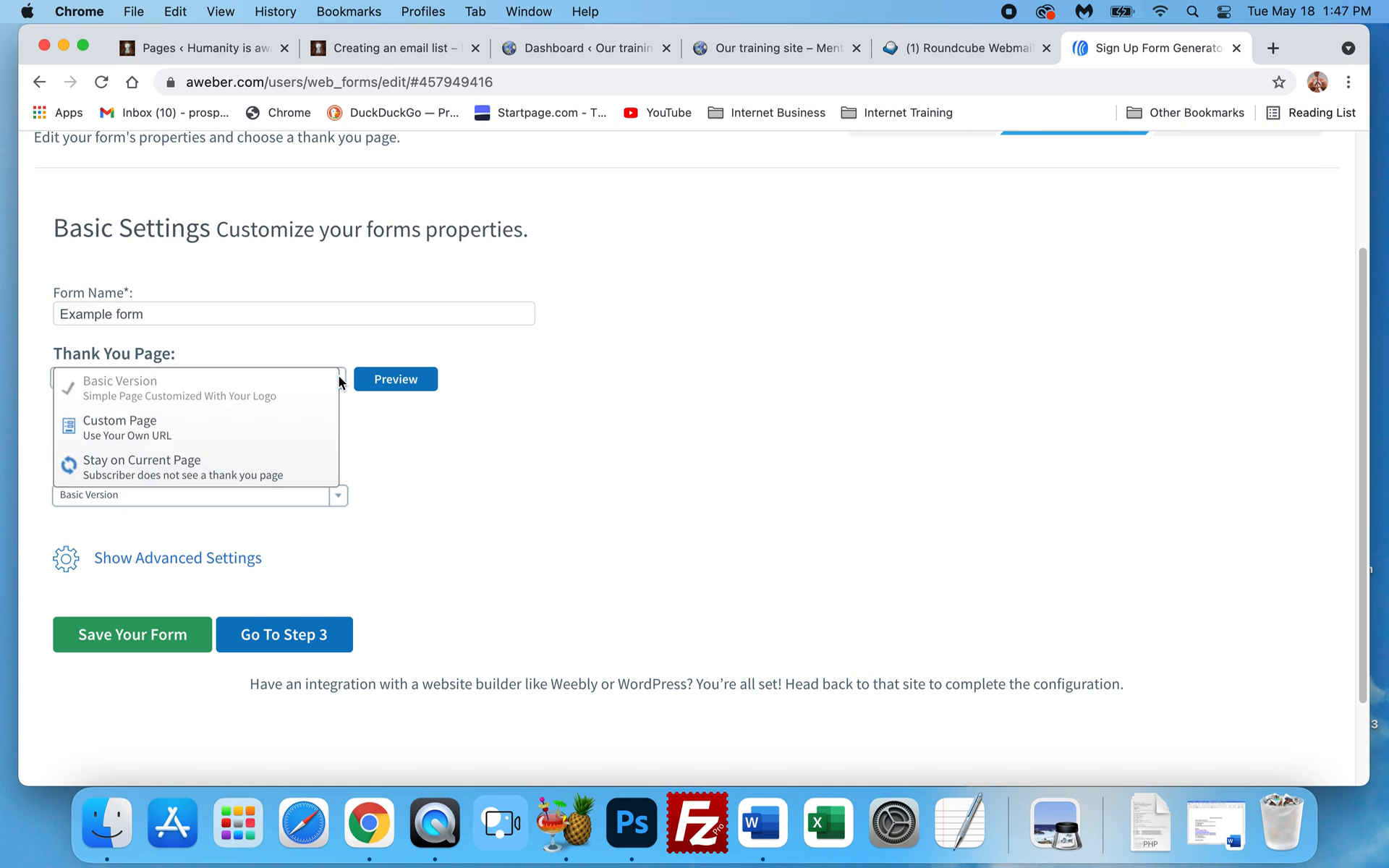
{"action": "left_click", "coordinate": [137, 428]}
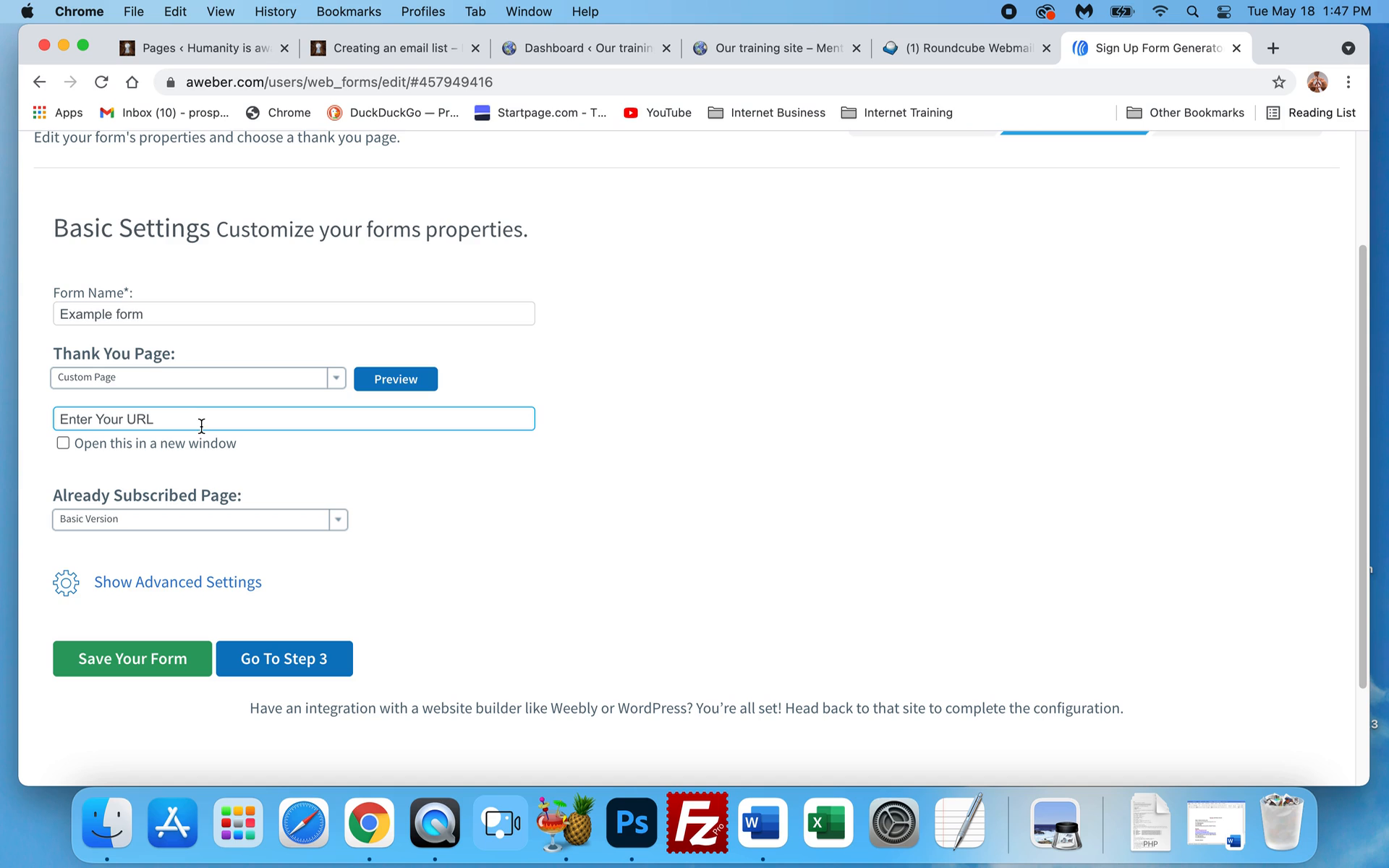
{"action": "left_click", "coordinate": [76, 378]}
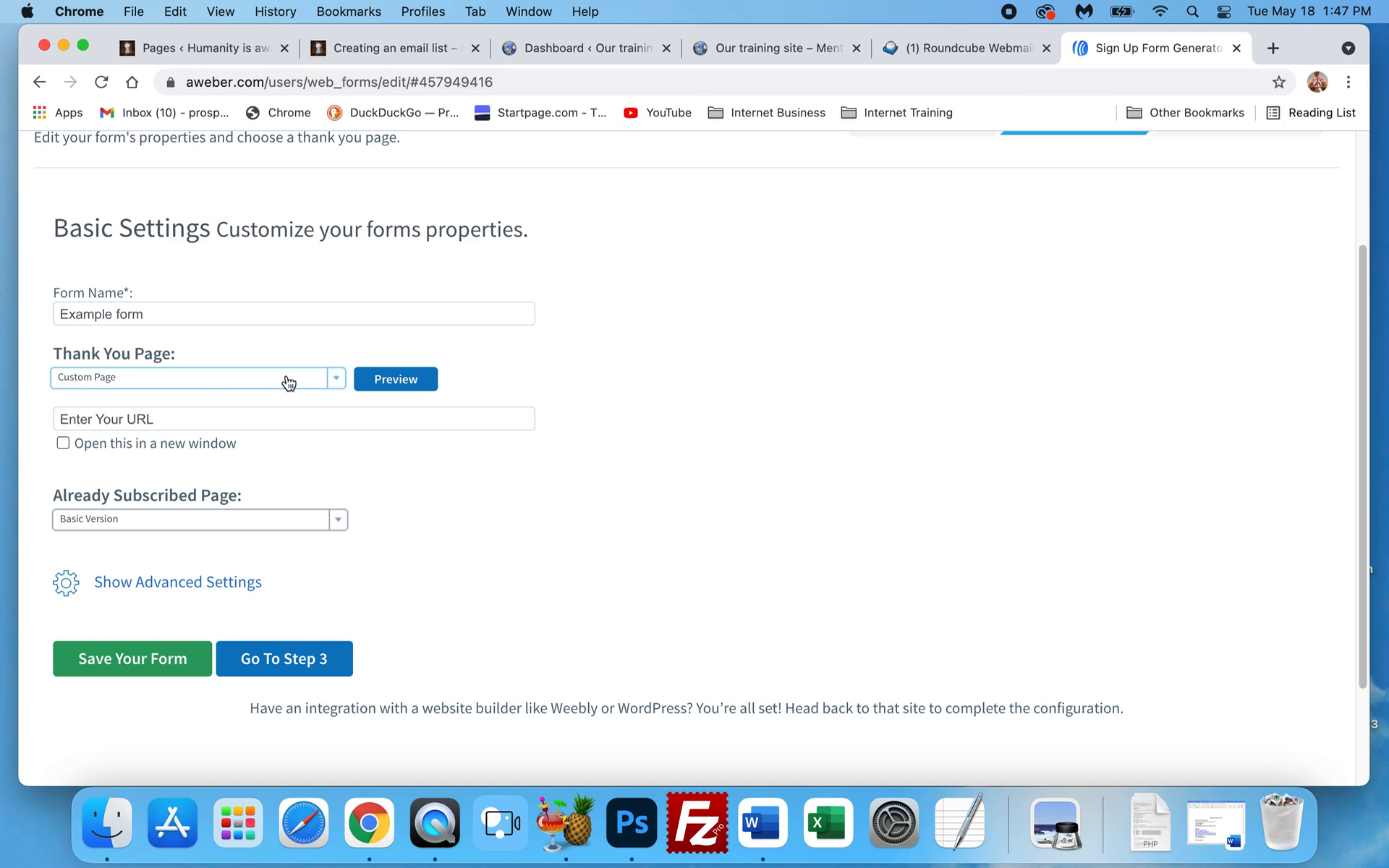
{"action": "left_click", "coordinate": [220, 420]}
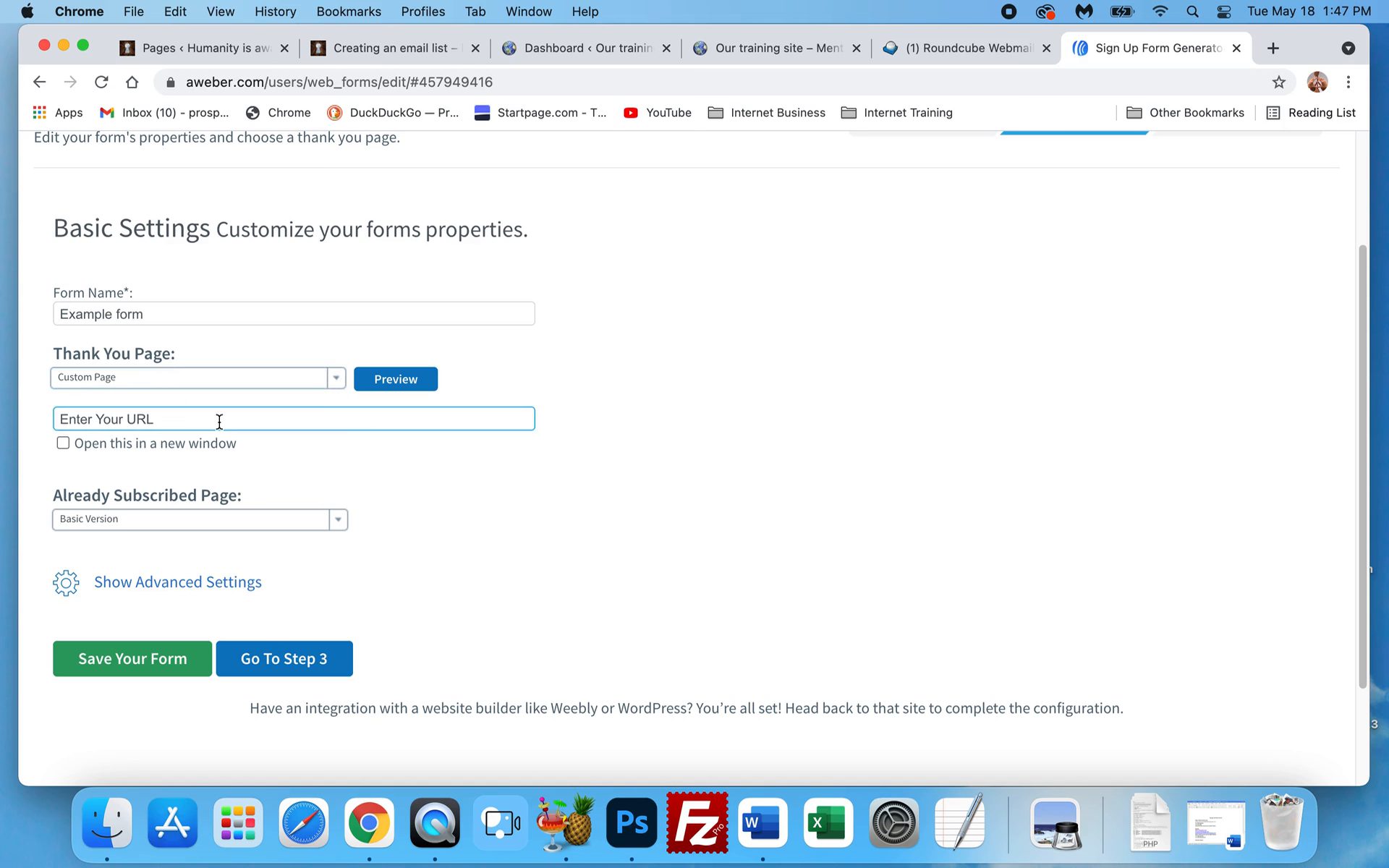
{"action": "scroll", "coordinate": [257, 419], "scroll_direction": "up", "scroll_amount": 1}
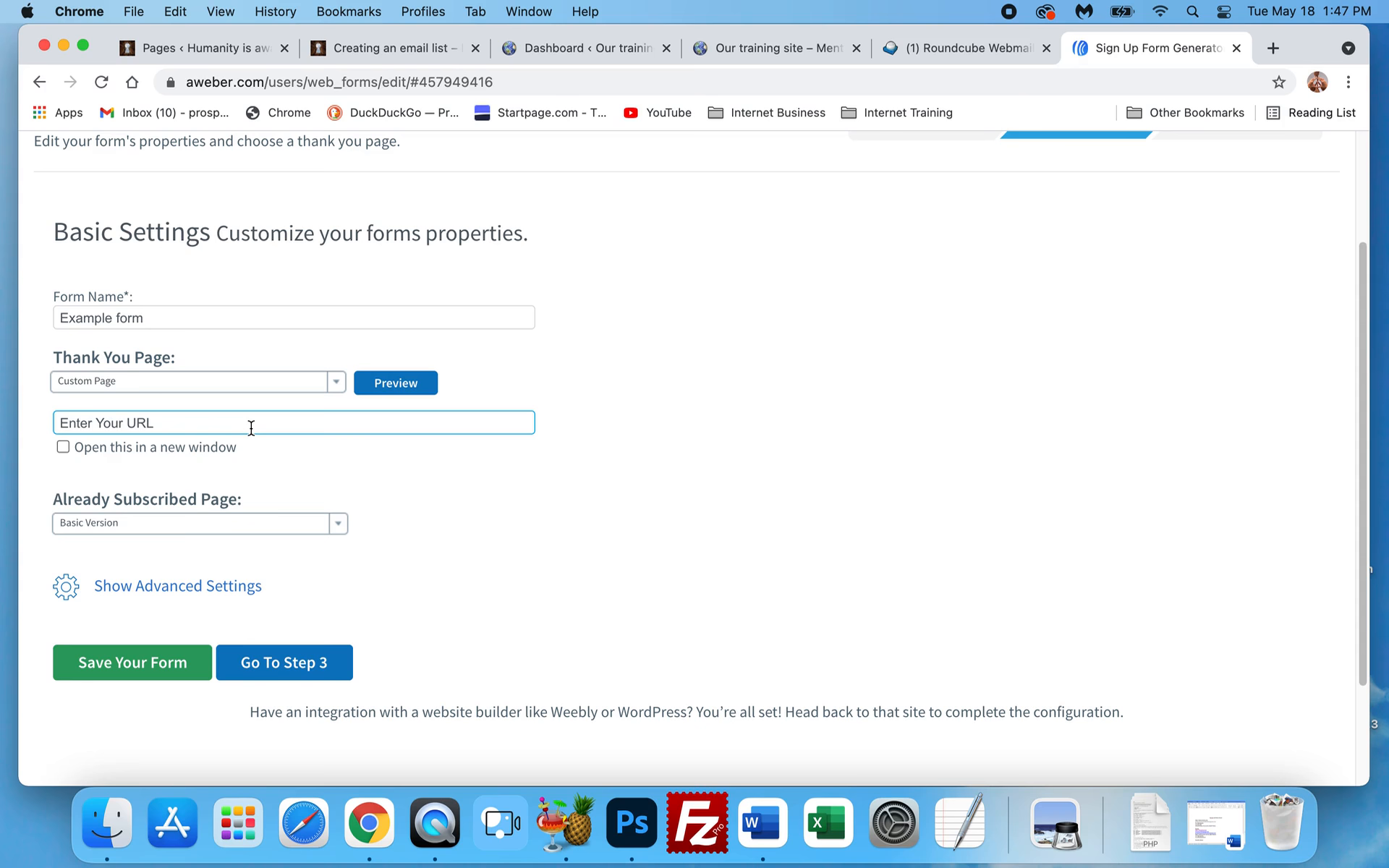
{"action": "left_click", "coordinate": [251, 428]}
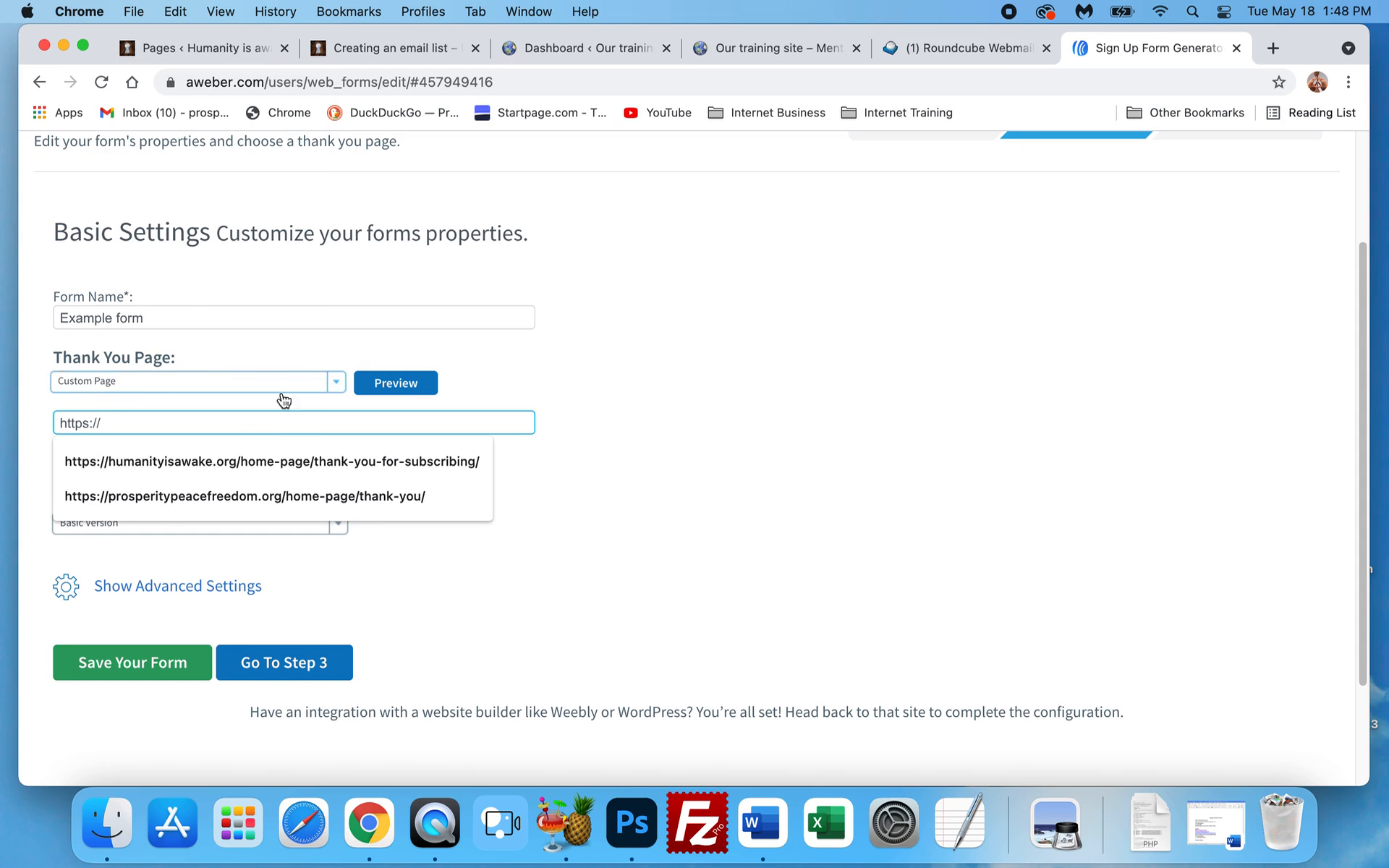
{"action": "left_click", "coordinate": [335, 383]}
{"action": "left_click", "coordinate": [151, 400]}
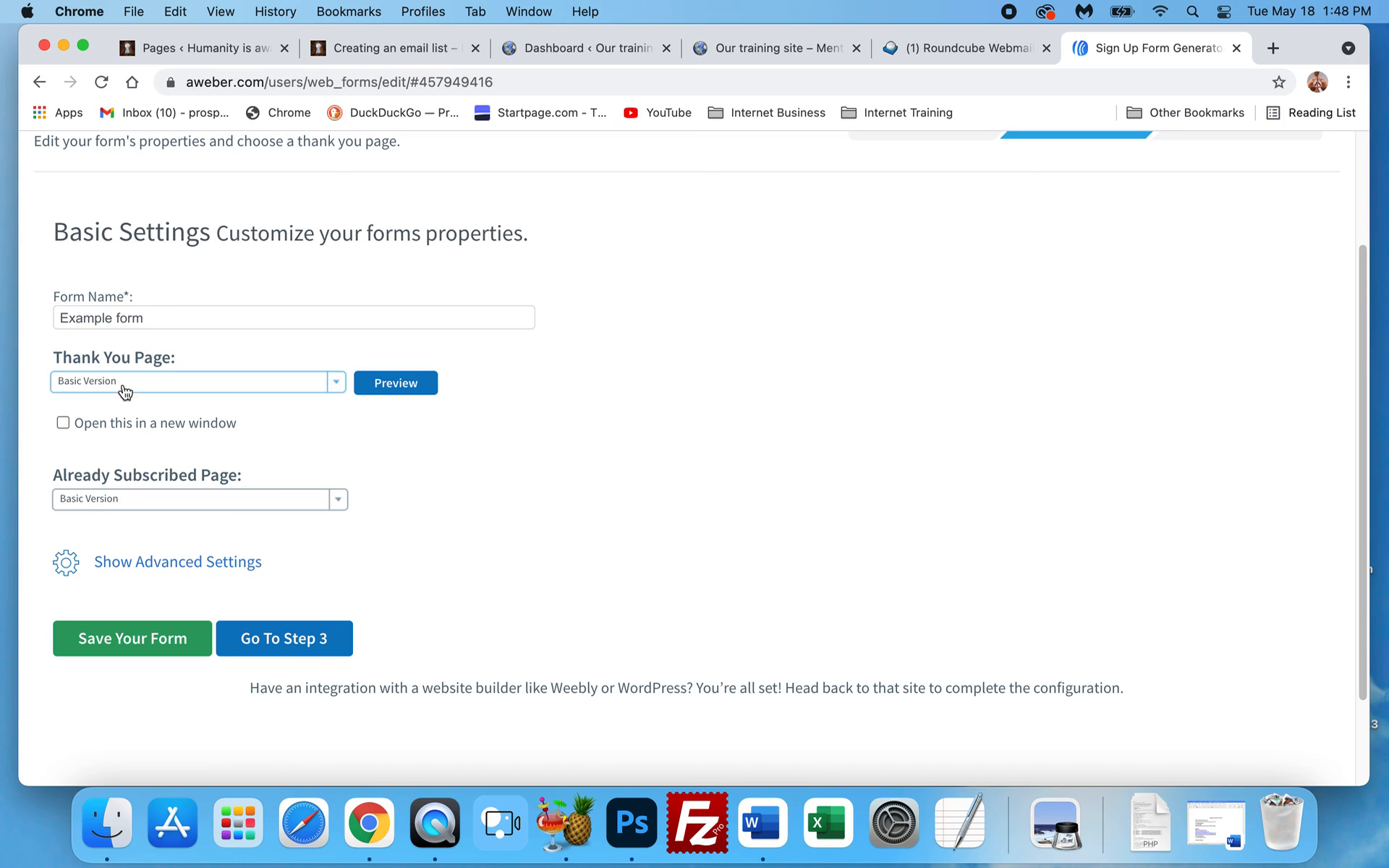
{"action": "scroll", "coordinate": [378, 452], "scroll_direction": "up", "scroll_amount": 3}
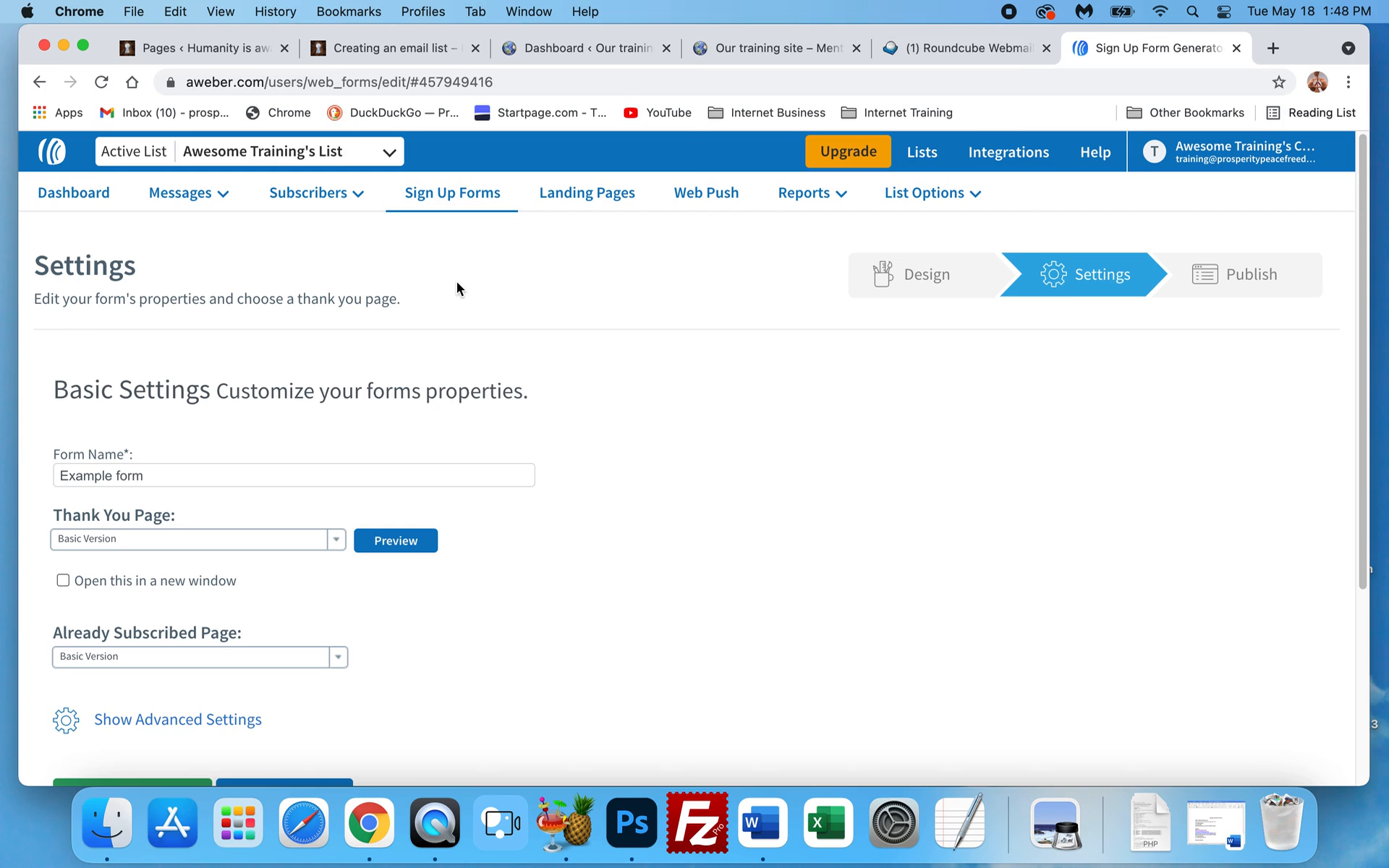
{"action": "scroll", "coordinate": [373, 418], "scroll_direction": "down", "scroll_amount": 3}
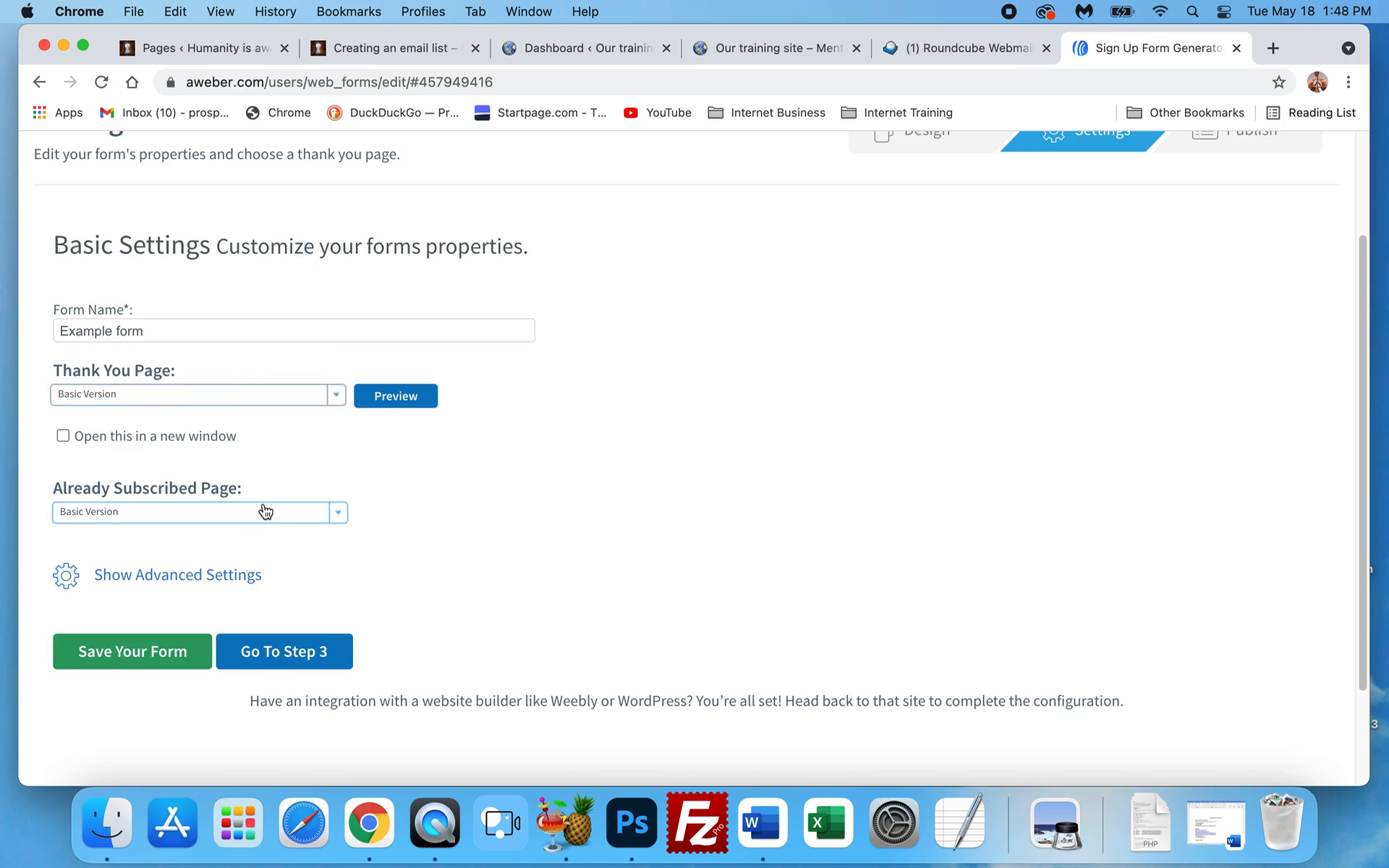
{"action": "scroll", "coordinate": [405, 485], "scroll_direction": "up", "scroll_amount": 3}
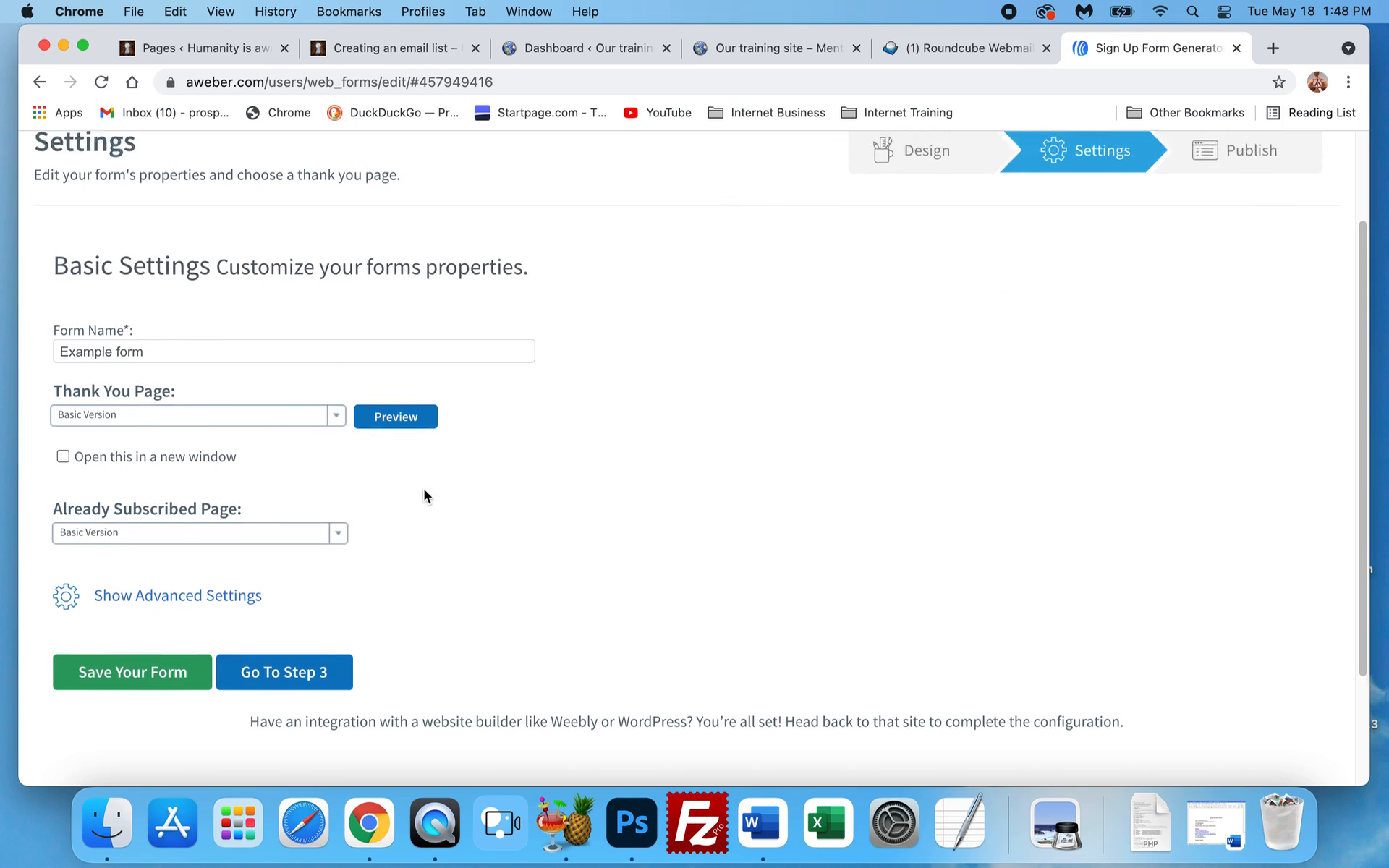
{"action": "scroll", "coordinate": [444, 491], "scroll_direction": "up", "scroll_amount": 1}
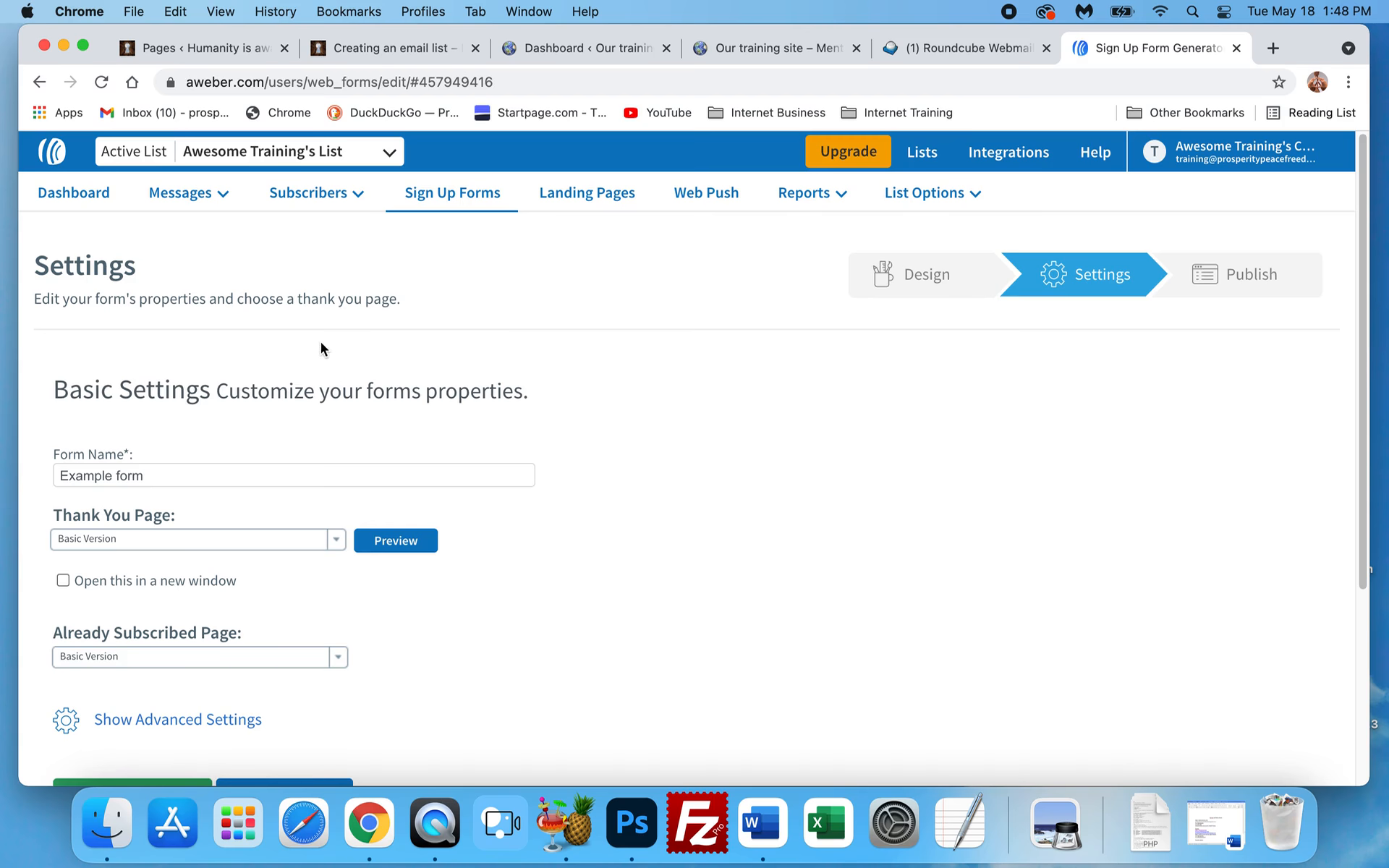
{"action": "scroll", "coordinate": [286, 590], "scroll_direction": "down", "scroll_amount": 2}
{"action": "scroll", "coordinate": [284, 575], "scroll_direction": "up", "scroll_amount": 2}
{"action": "mouse_move", "coordinate": [188, 208]}
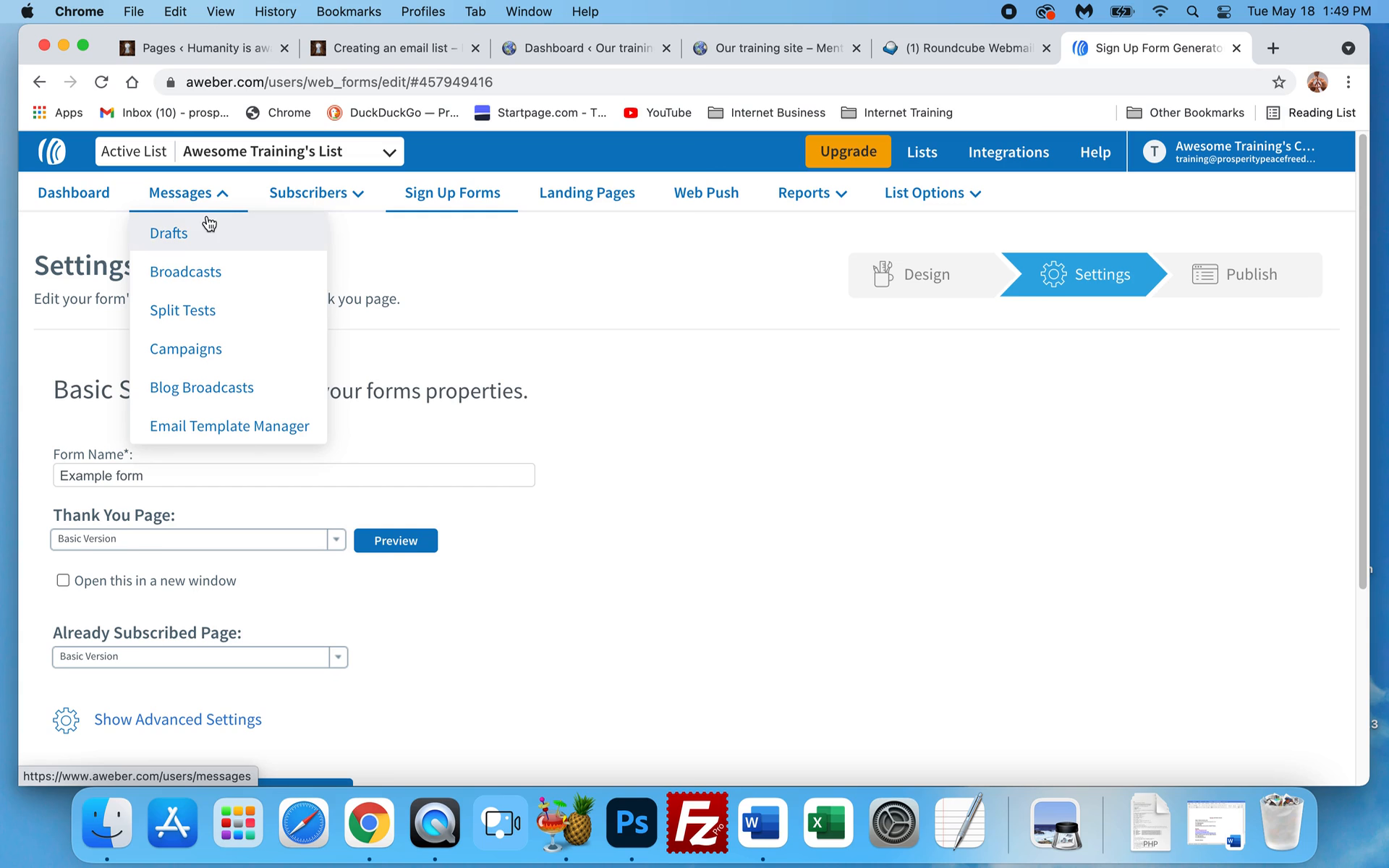
Save the form with its current settings and proceed to step 3, publishing
{"action": "scroll", "coordinate": [493, 415], "scroll_direction": "down", "scroll_amount": 1}
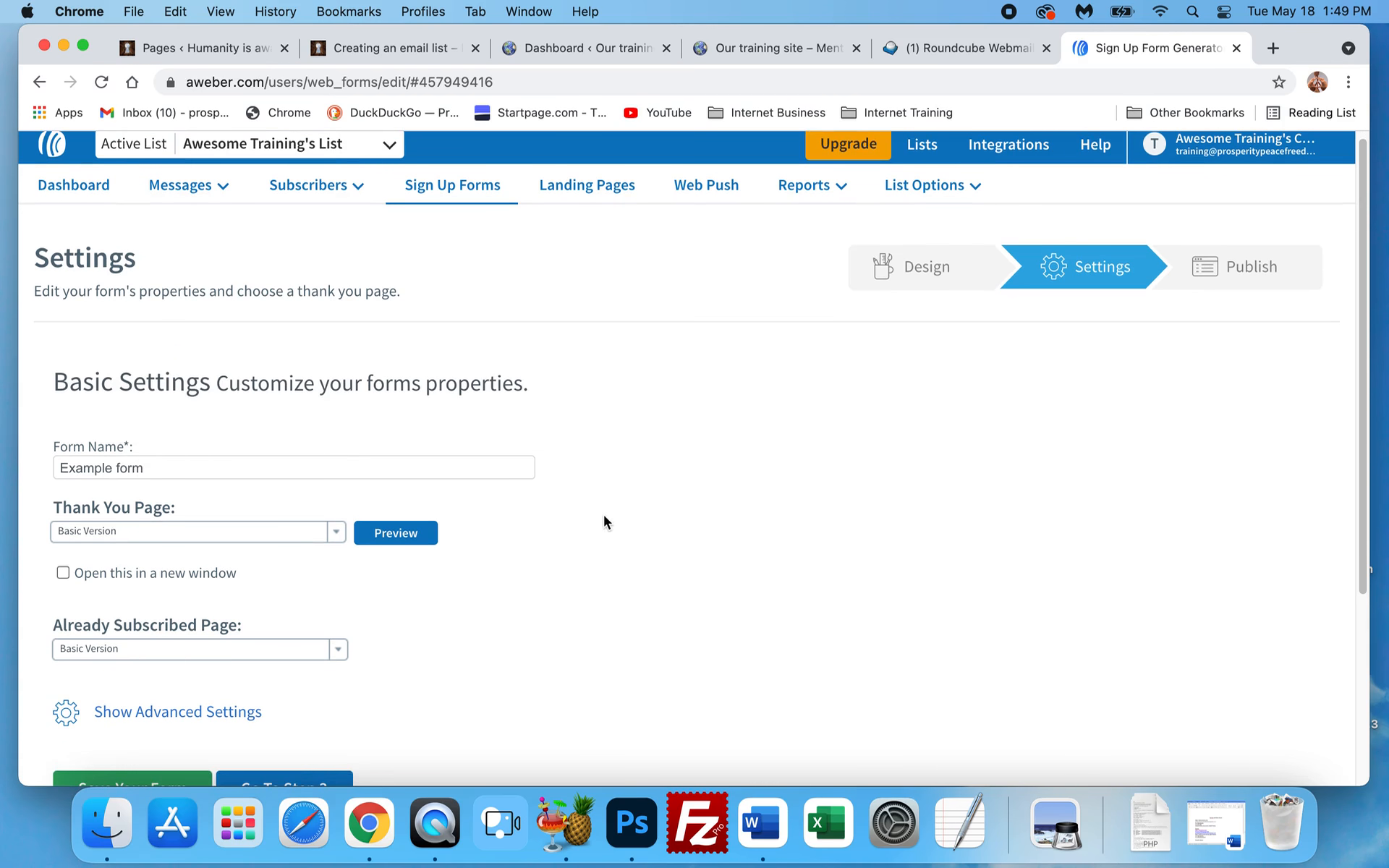
{"action": "scroll", "coordinate": [605, 522], "scroll_direction": "down", "scroll_amount": 2}
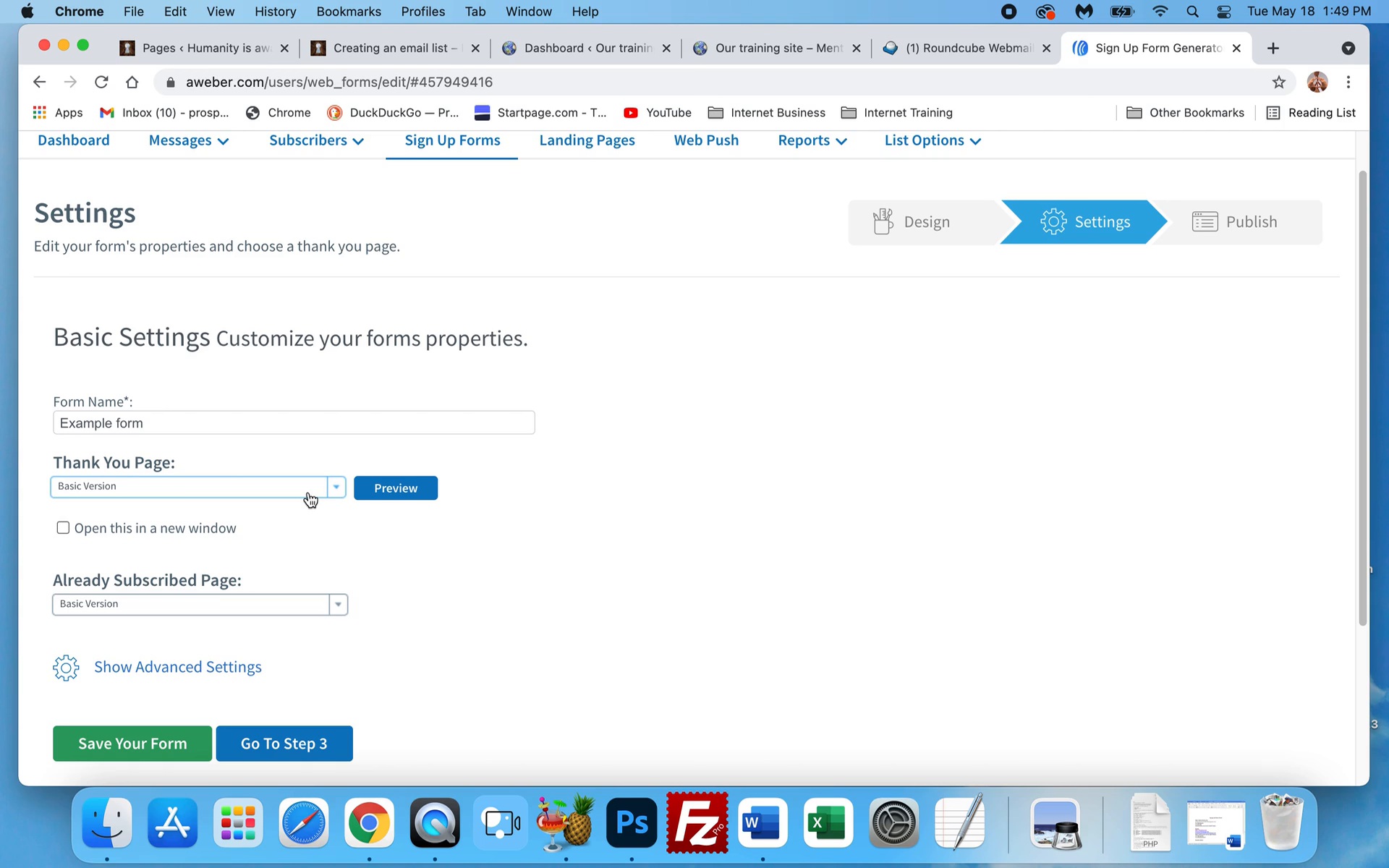
{"action": "scroll", "coordinate": [316, 499], "scroll_direction": "down", "scroll_amount": 2}
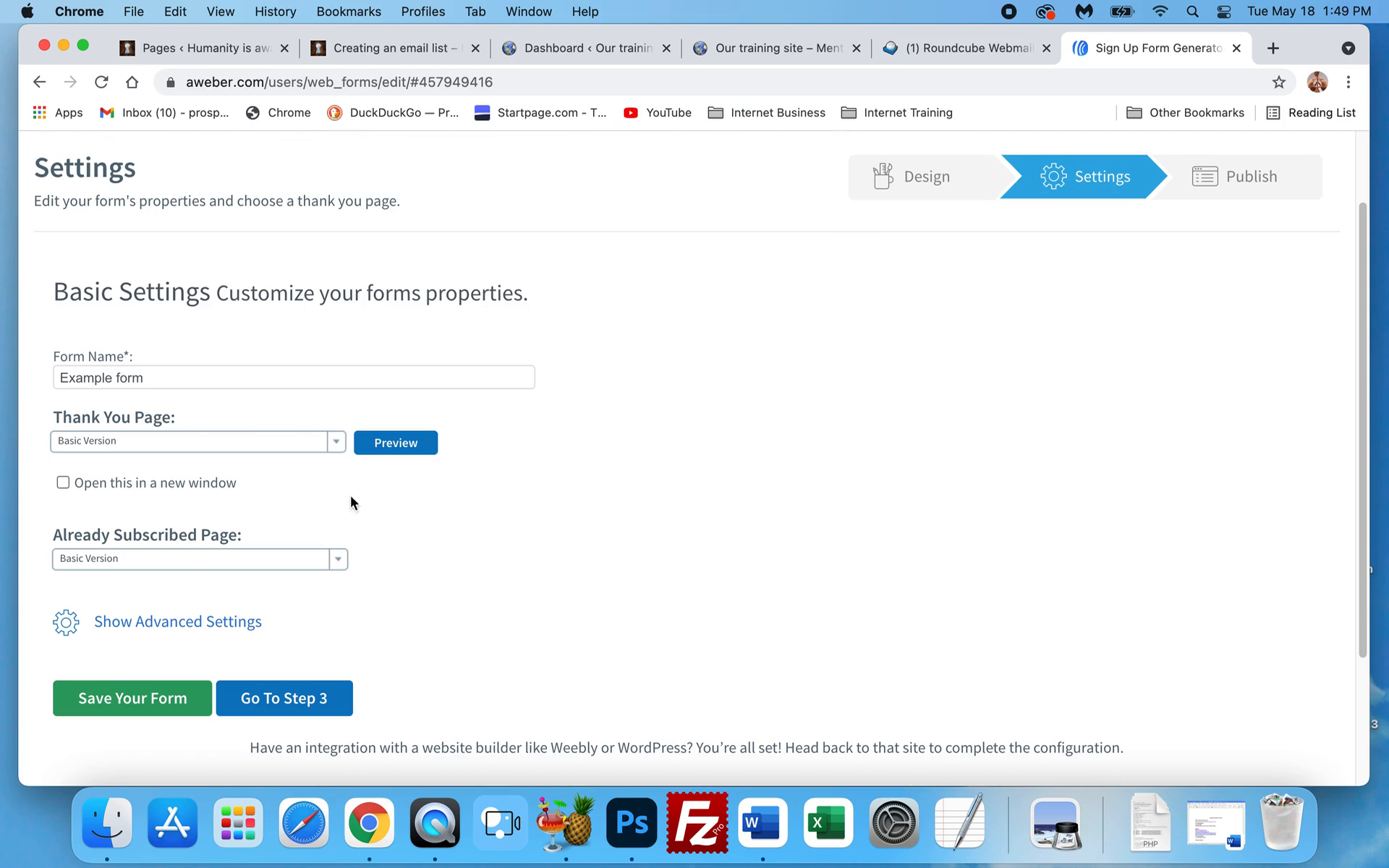
{"action": "scroll", "coordinate": [448, 518], "scroll_direction": "down", "scroll_amount": 3}
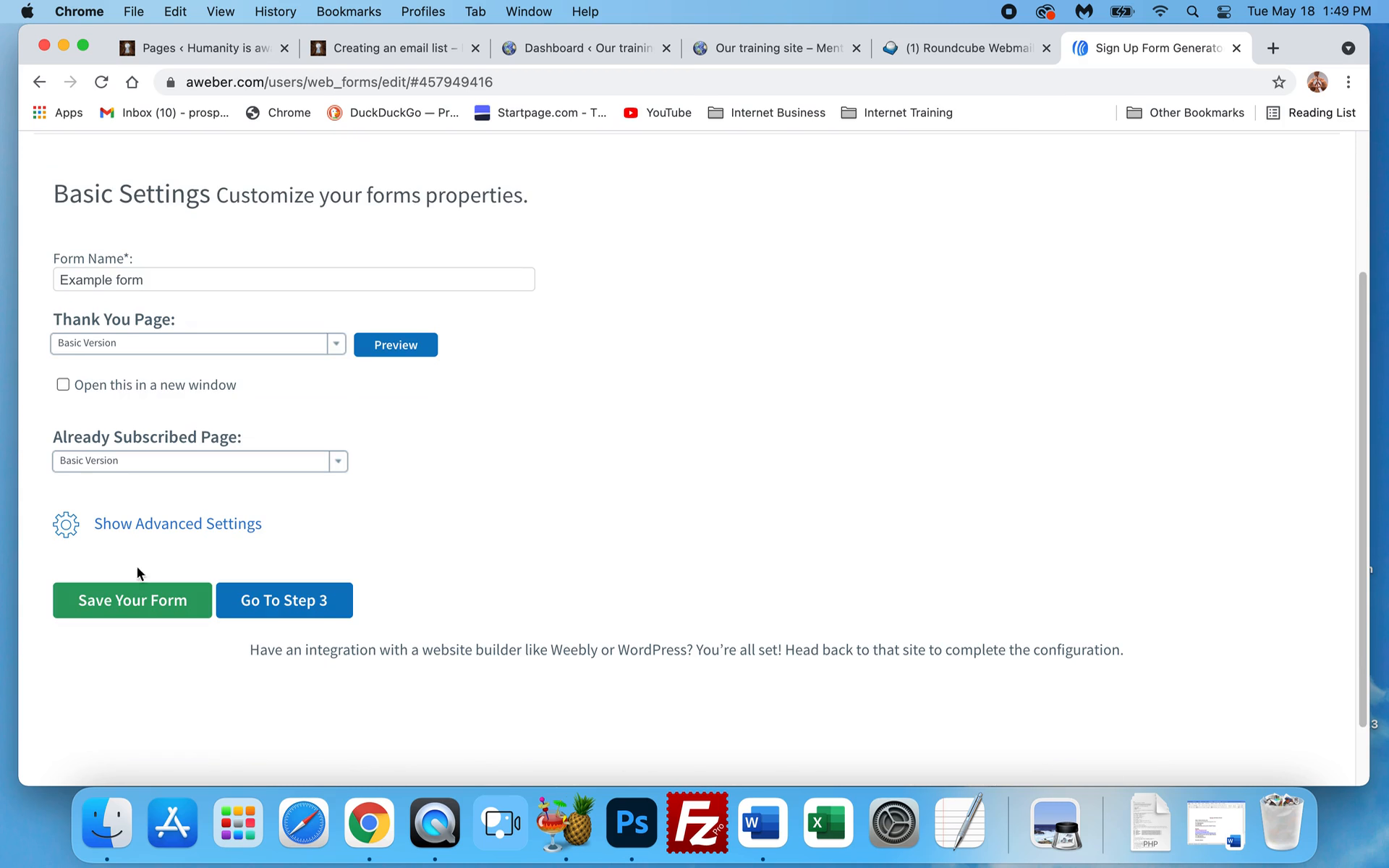
{"action": "left_click", "coordinate": [147, 602]}
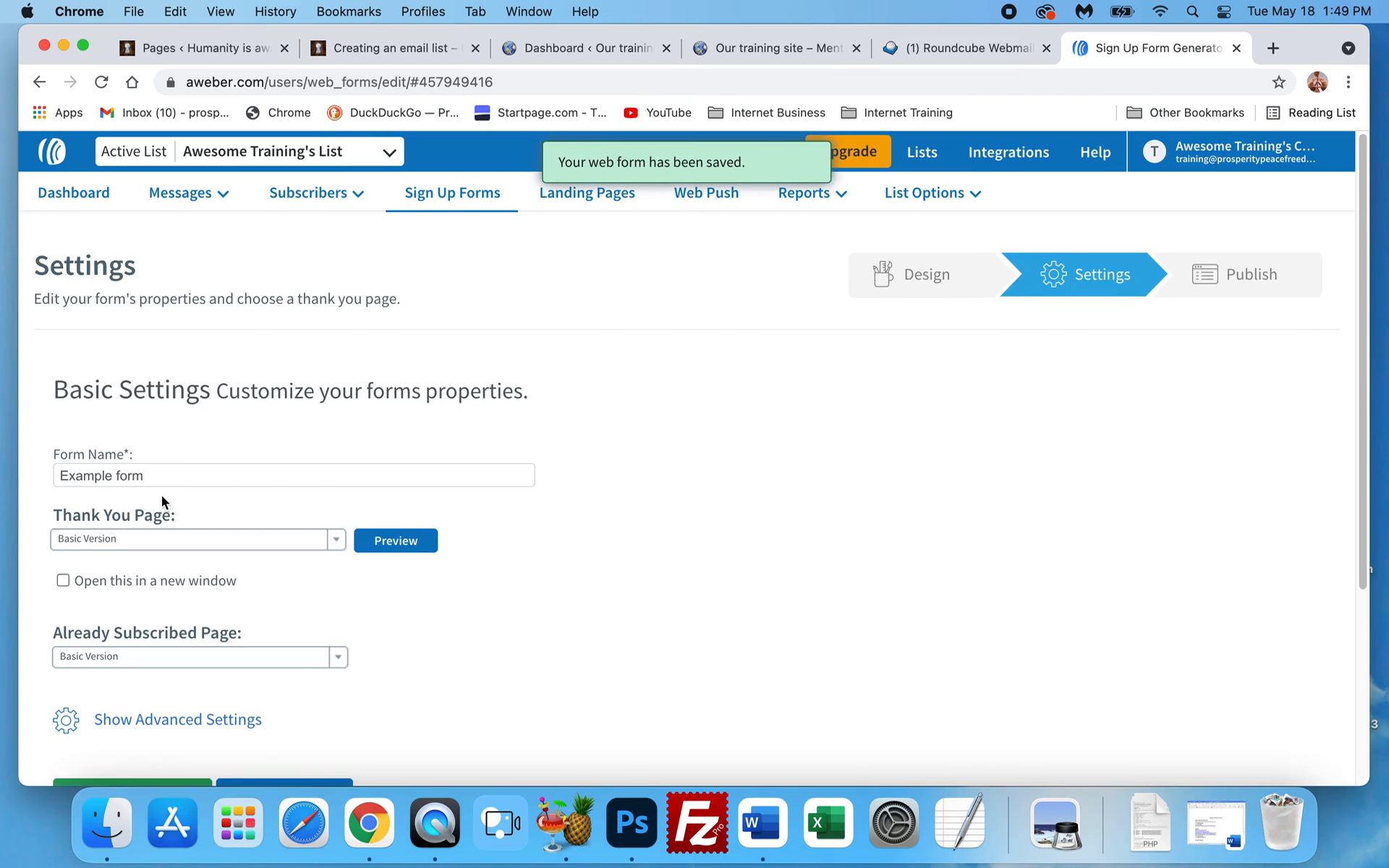
{"action": "left_click", "coordinate": [116, 477]}
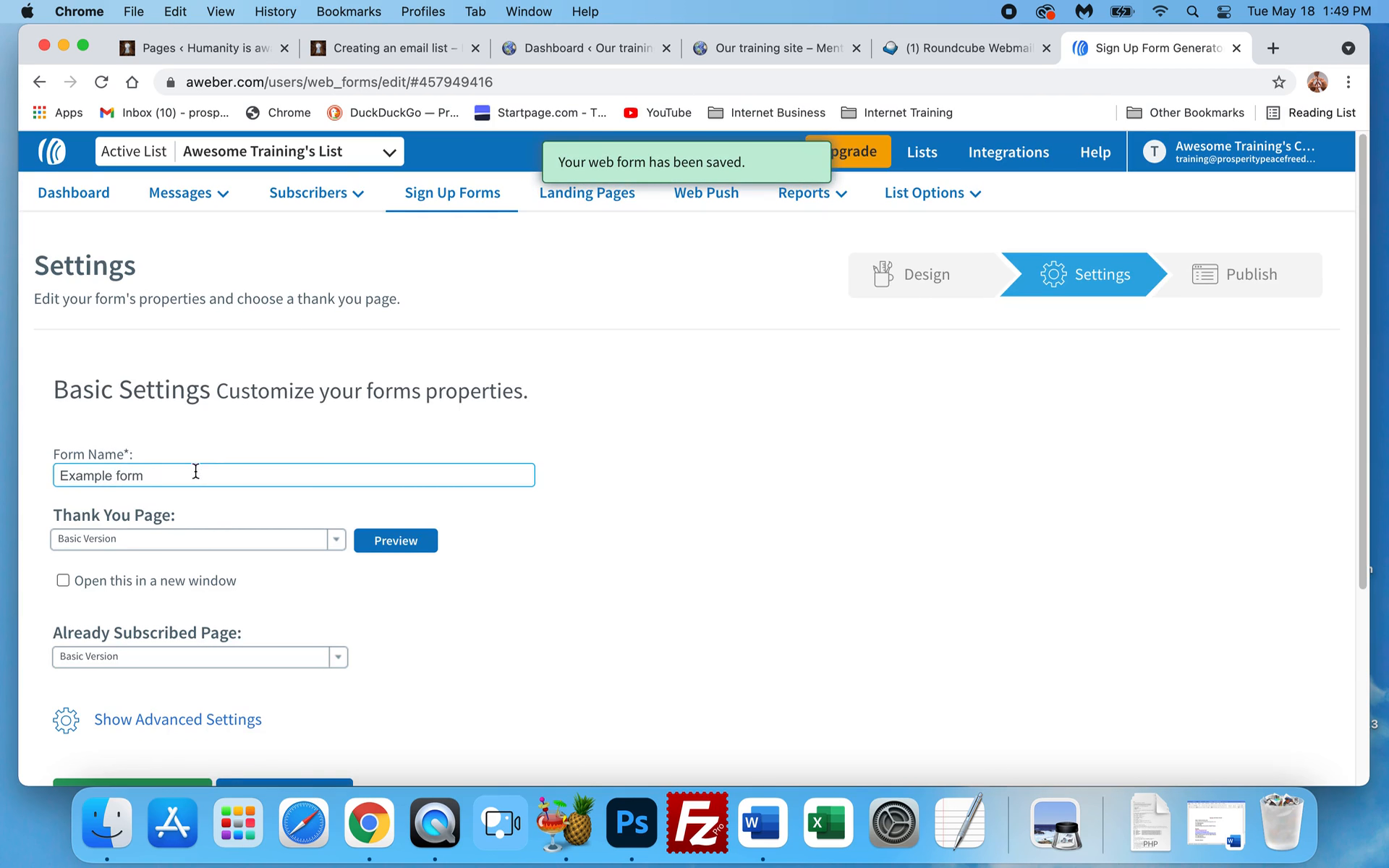
{"action": "scroll", "coordinate": [216, 470], "scroll_direction": "down", "scroll_amount": 2}
{"action": "scroll", "coordinate": [295, 485], "scroll_direction": "down", "scroll_amount": 2}
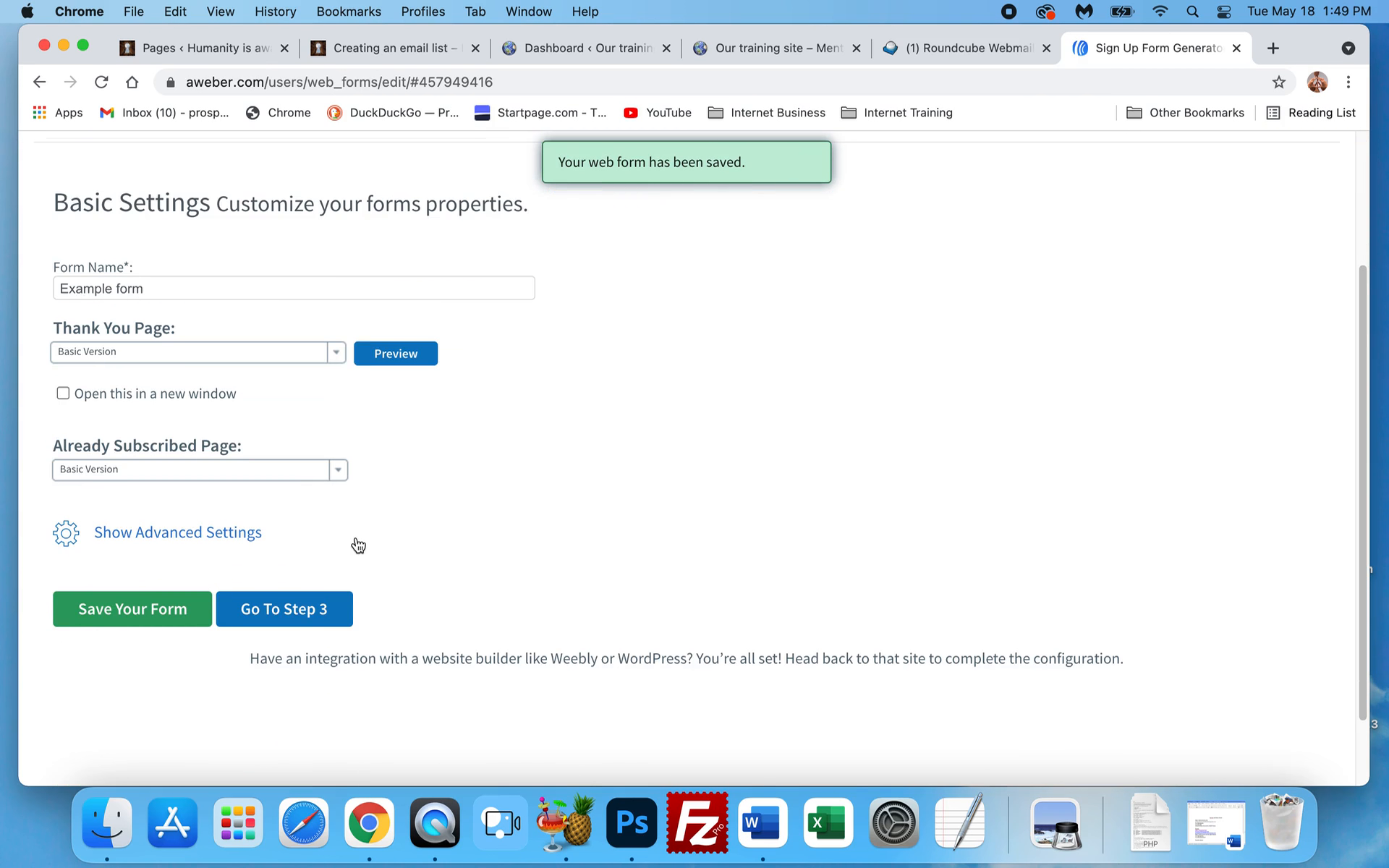
{"action": "scroll", "coordinate": [358, 544], "scroll_direction": "down", "scroll_amount": 1}
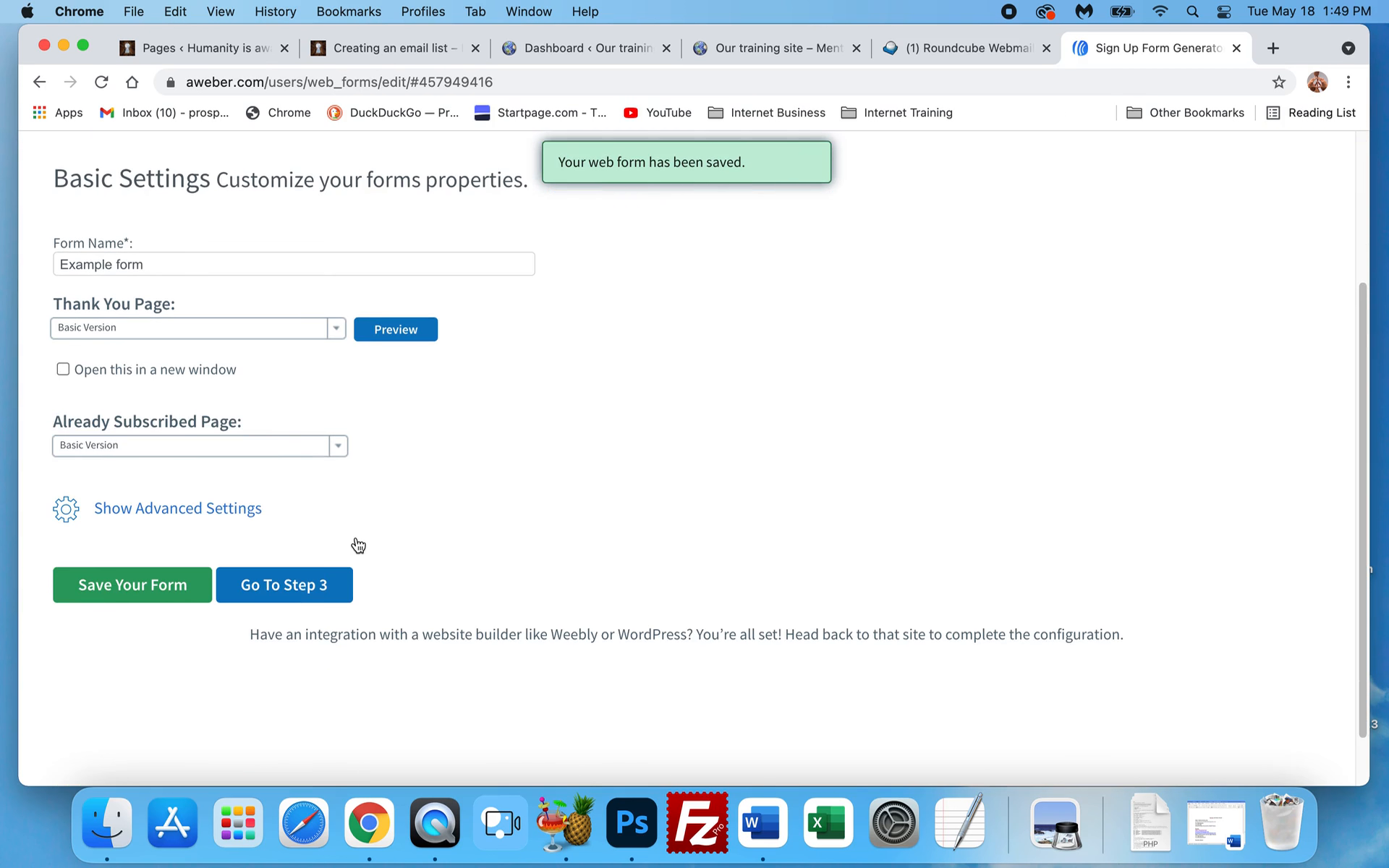
{"action": "left_click", "coordinate": [295, 589]}
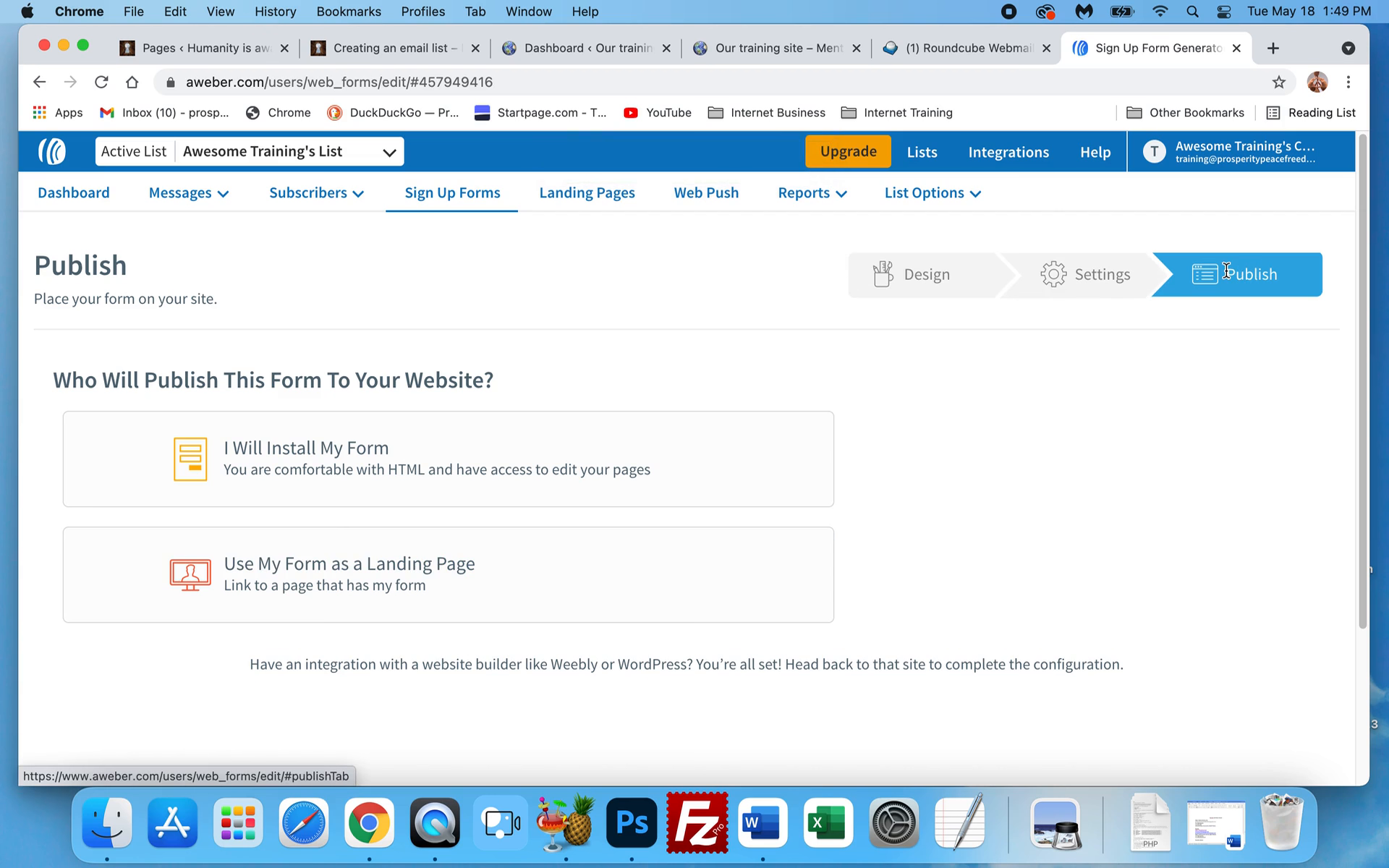
Choose to install the form yourself and copy the entire Javascript snippet
{"action": "scroll", "coordinate": [427, 358], "scroll_direction": "down", "scroll_amount": 3}
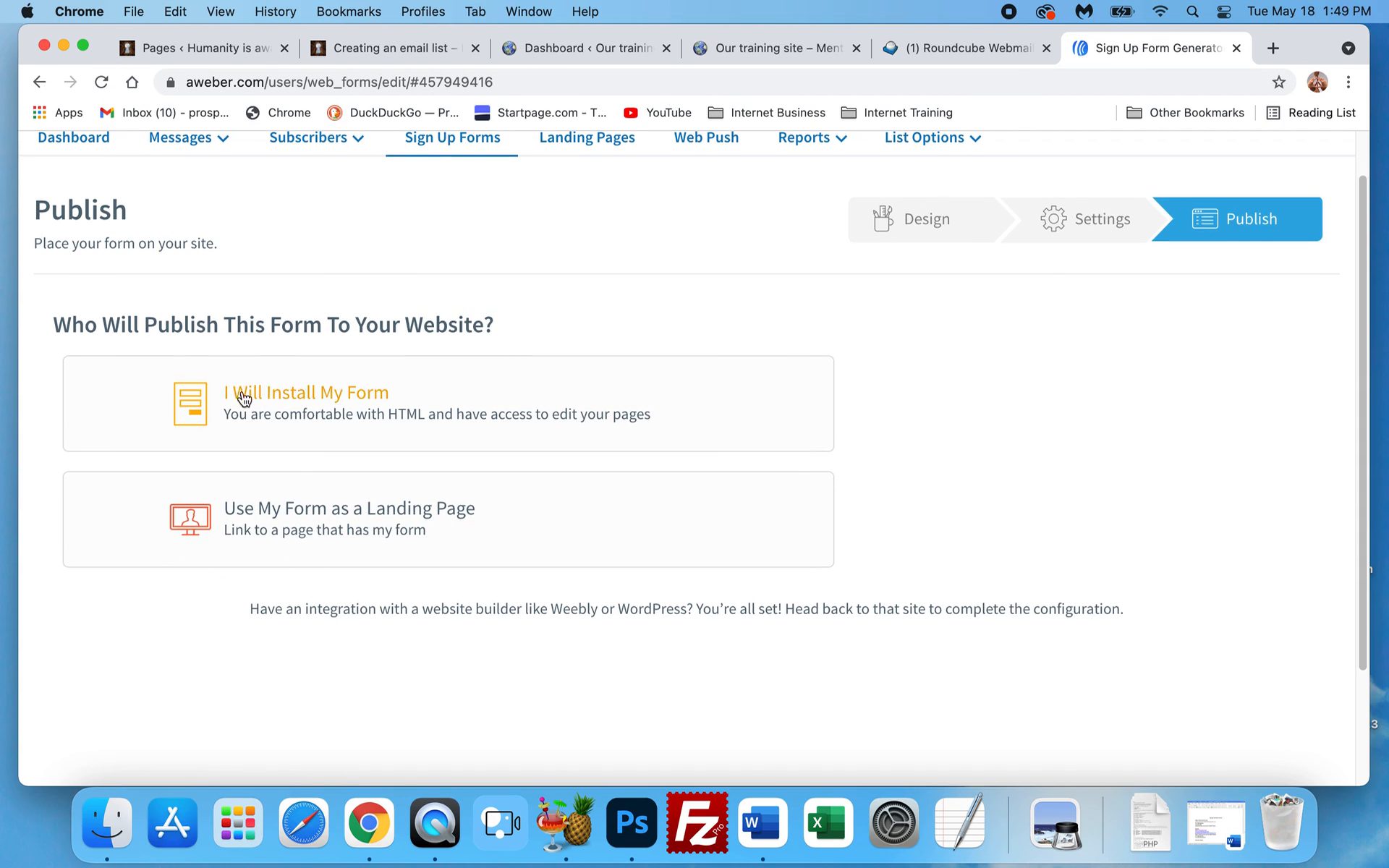
{"action": "left_click", "coordinate": [307, 397]}
{"action": "scroll", "coordinate": [306, 391], "scroll_direction": "down", "scroll_amount": 2}
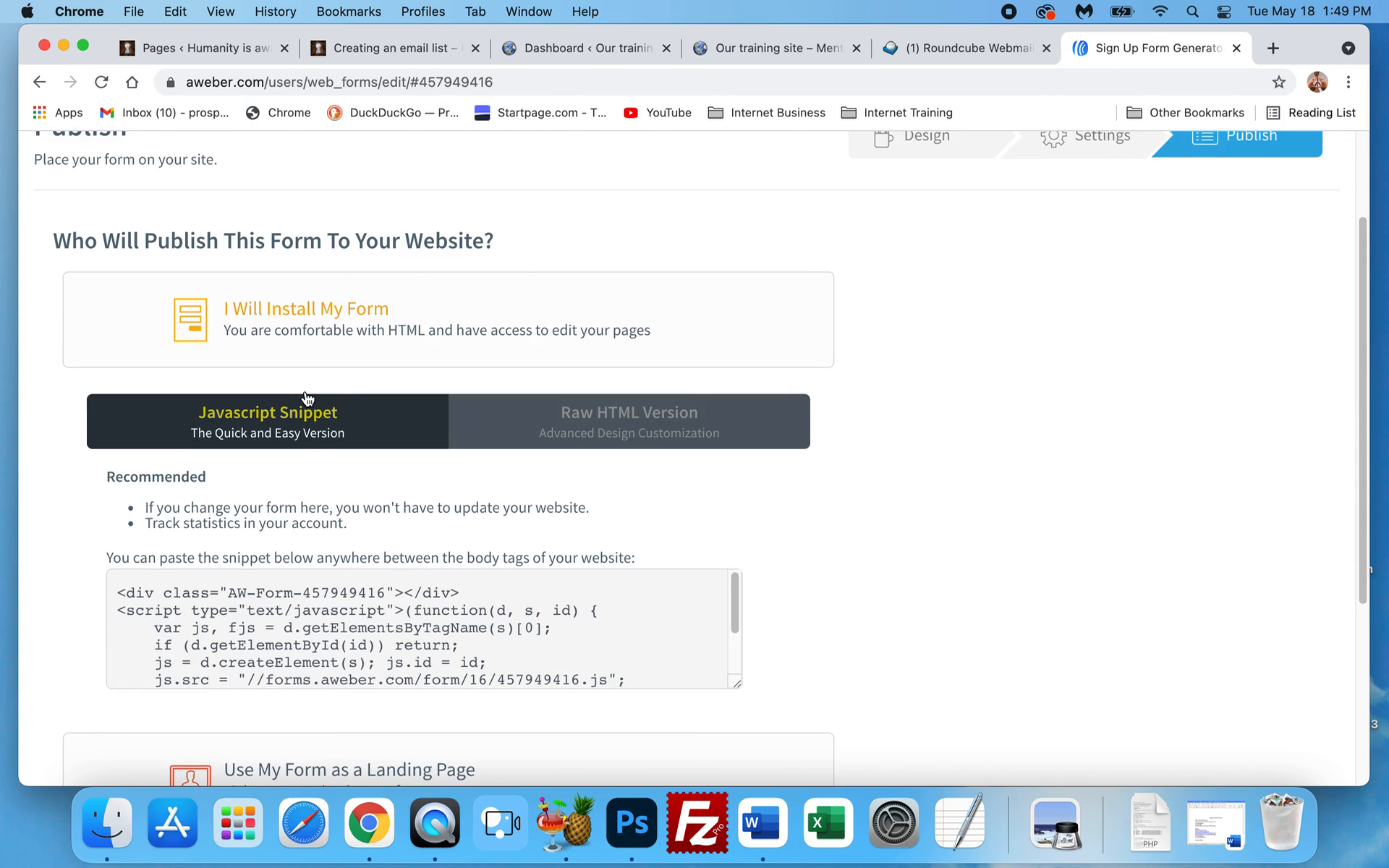
{"action": "scroll", "coordinate": [306, 390], "scroll_direction": "down", "scroll_amount": 2}
{"action": "left_click", "coordinate": [200, 493]}
{"action": "key", "text": "super+a"}
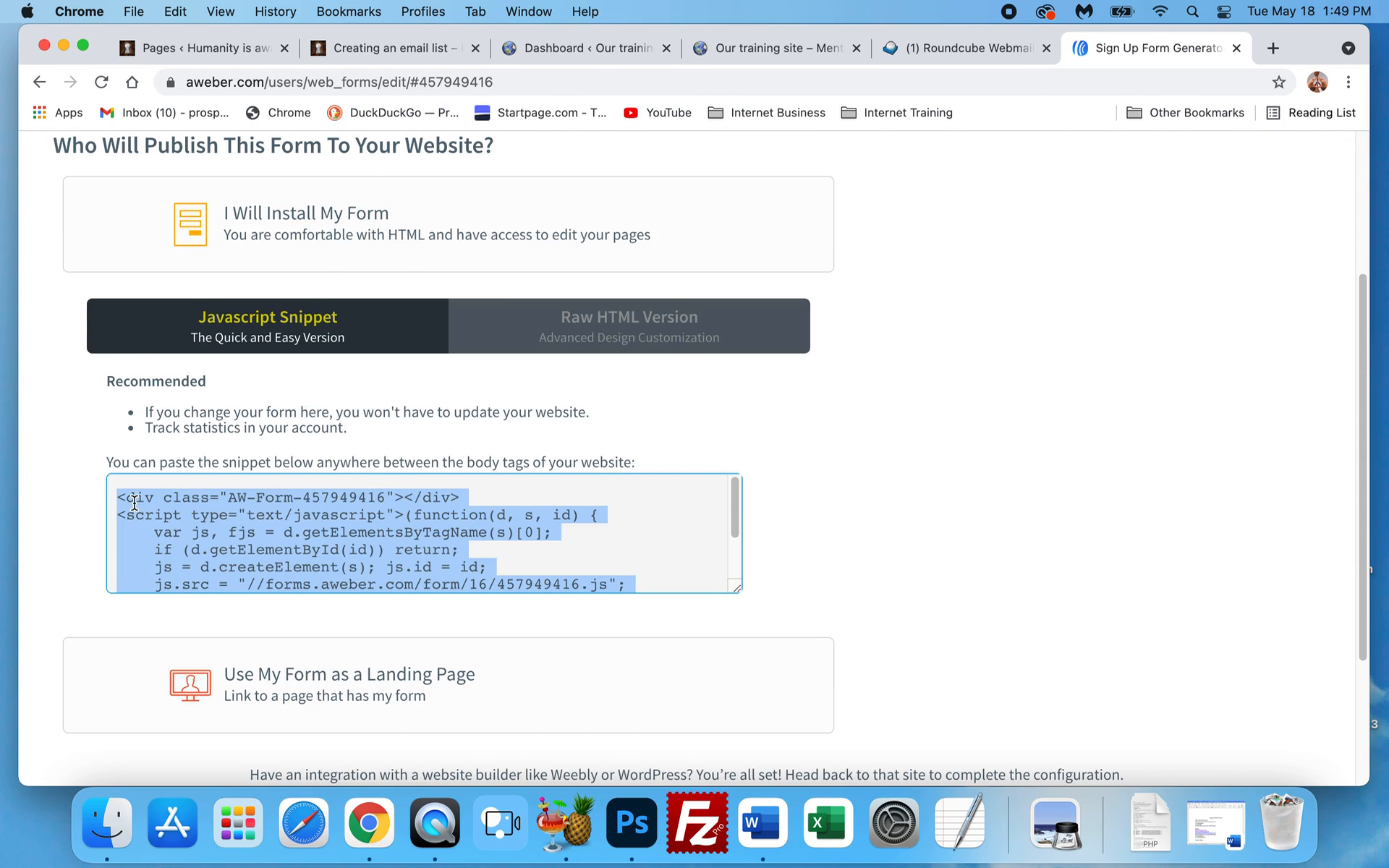
{"action": "scroll", "coordinate": [253, 521], "scroll_direction": "down", "scroll_amount": 1}
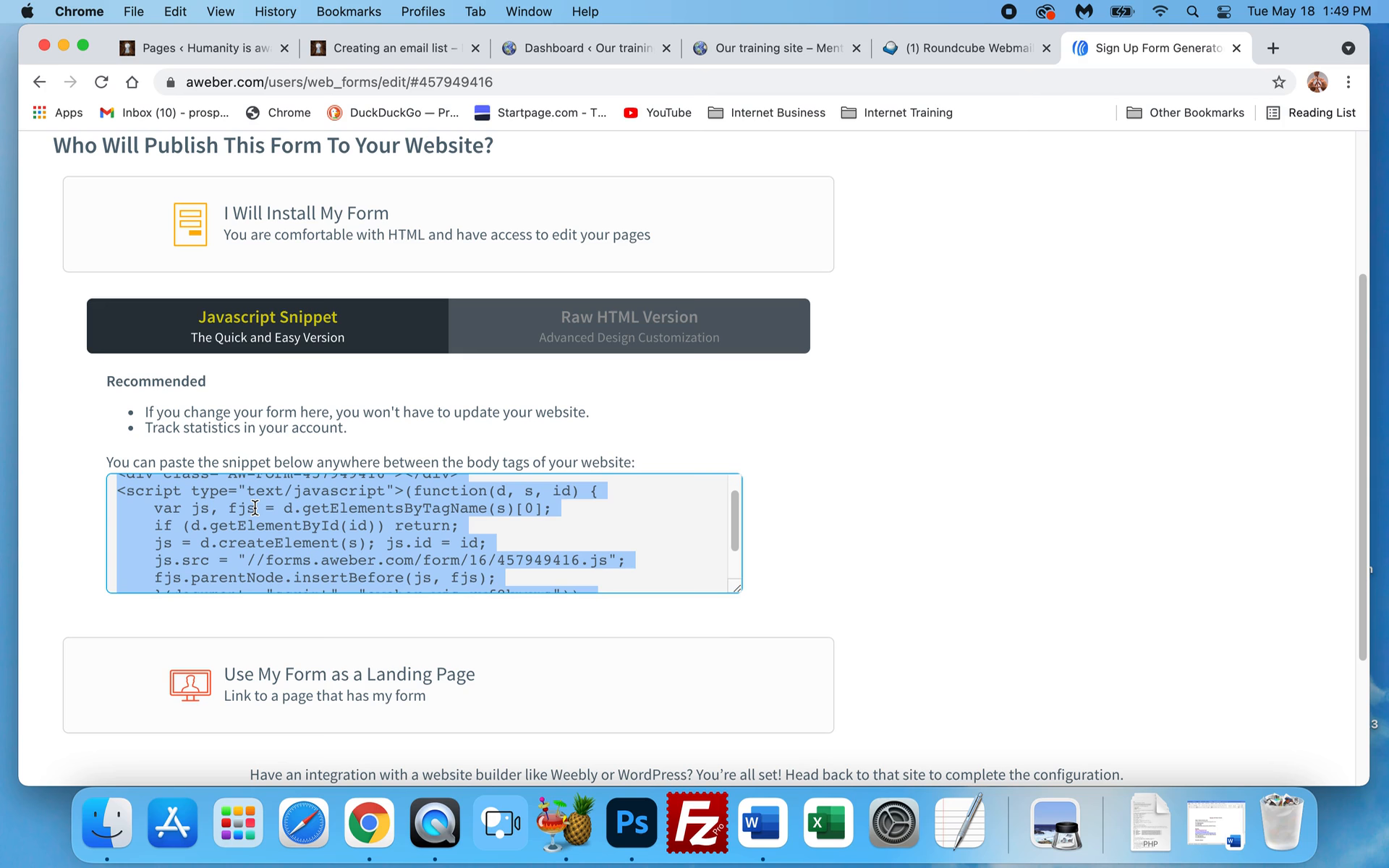
{"action": "right_click", "coordinate": [254, 508]}
{"action": "left_click", "coordinate": [286, 550]}
{"action": "scroll", "coordinate": [276, 557], "scroll_direction": "up", "scroll_amount": 2}
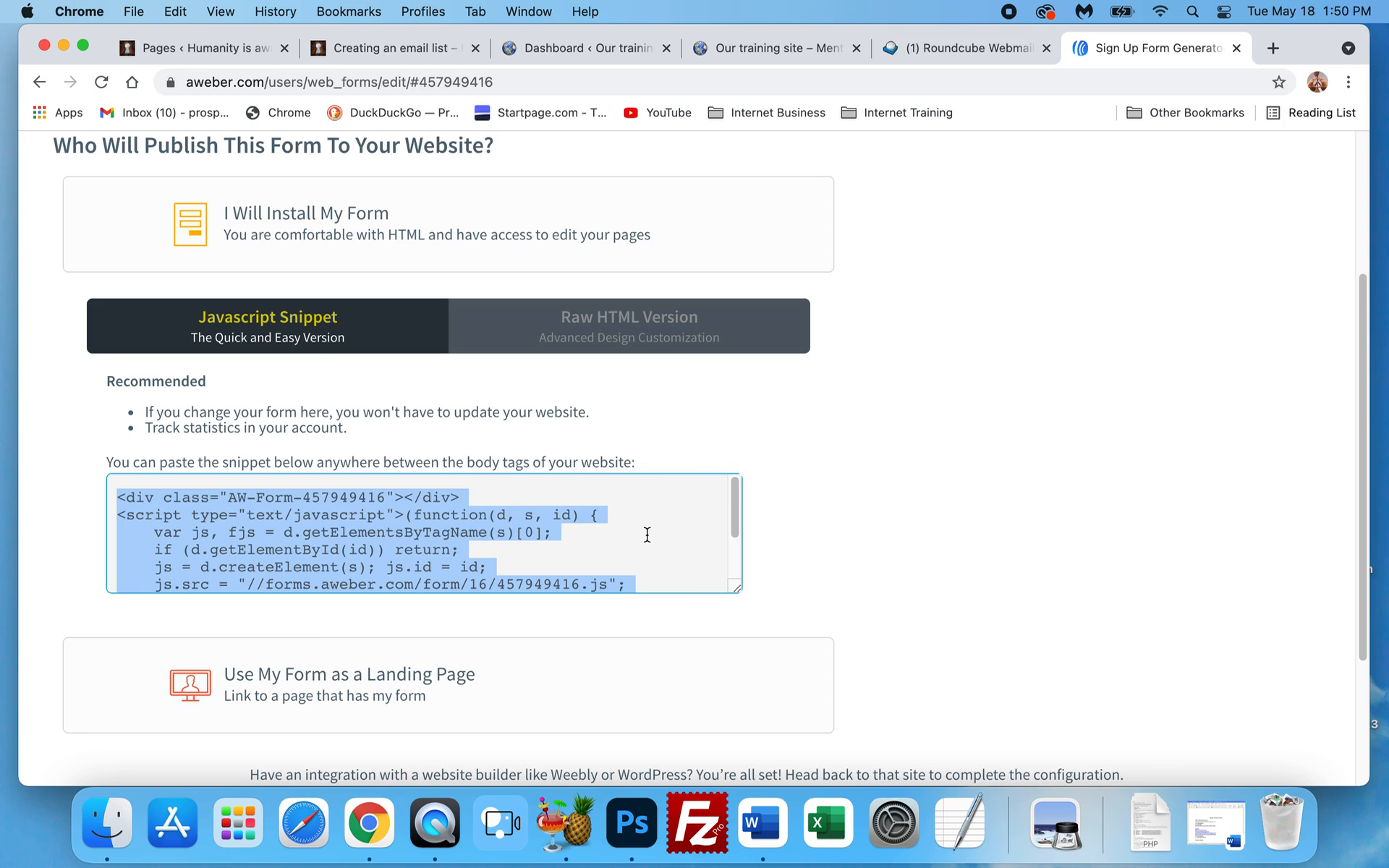
Switch to the live training site and examine the home page around the "Sign up for our online training!" image
{"action": "left_click", "coordinate": [588, 53]}
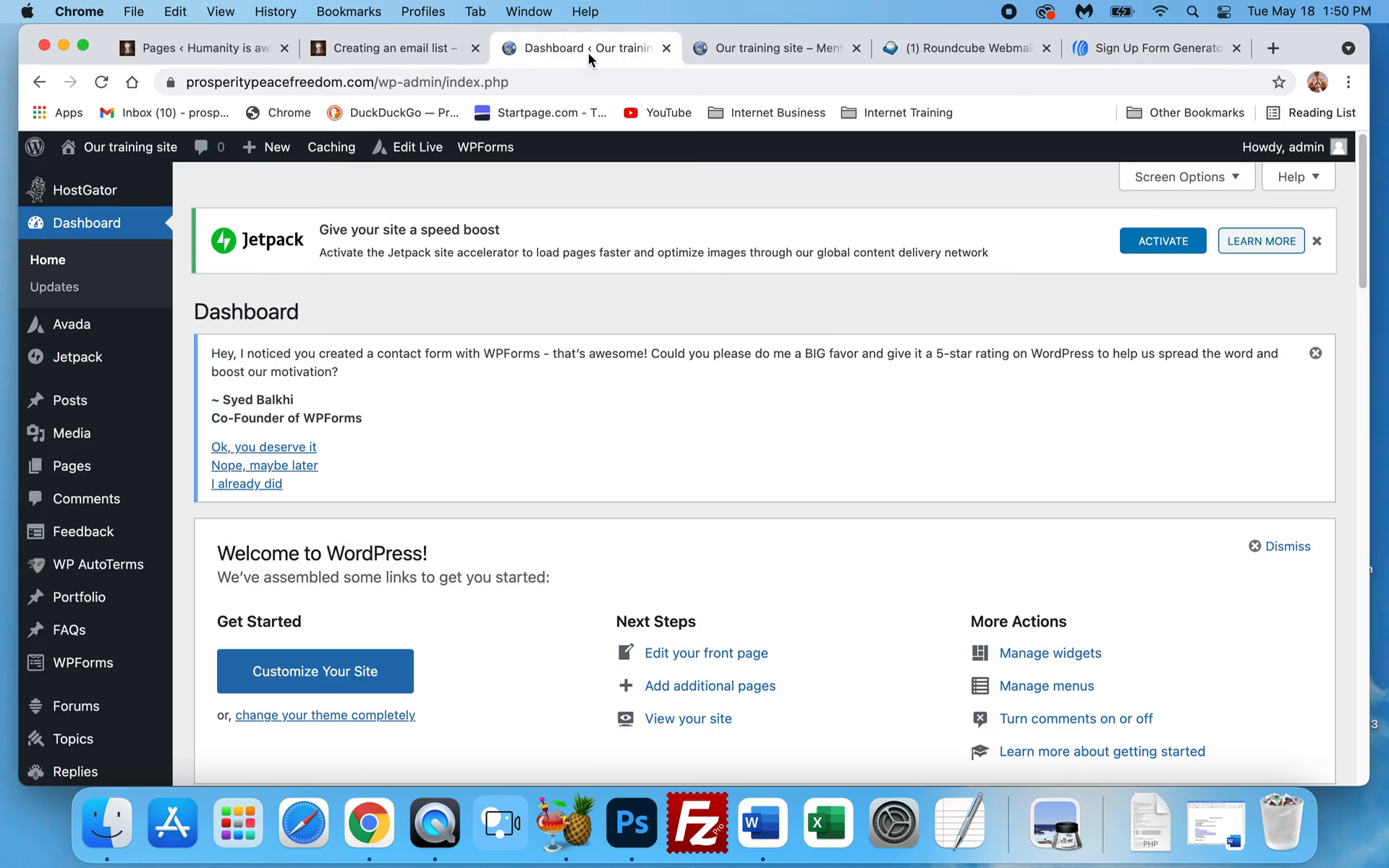
{"action": "left_click", "coordinate": [752, 49]}
{"action": "scroll", "coordinate": [784, 436], "scroll_direction": "down", "scroll_amount": 5}
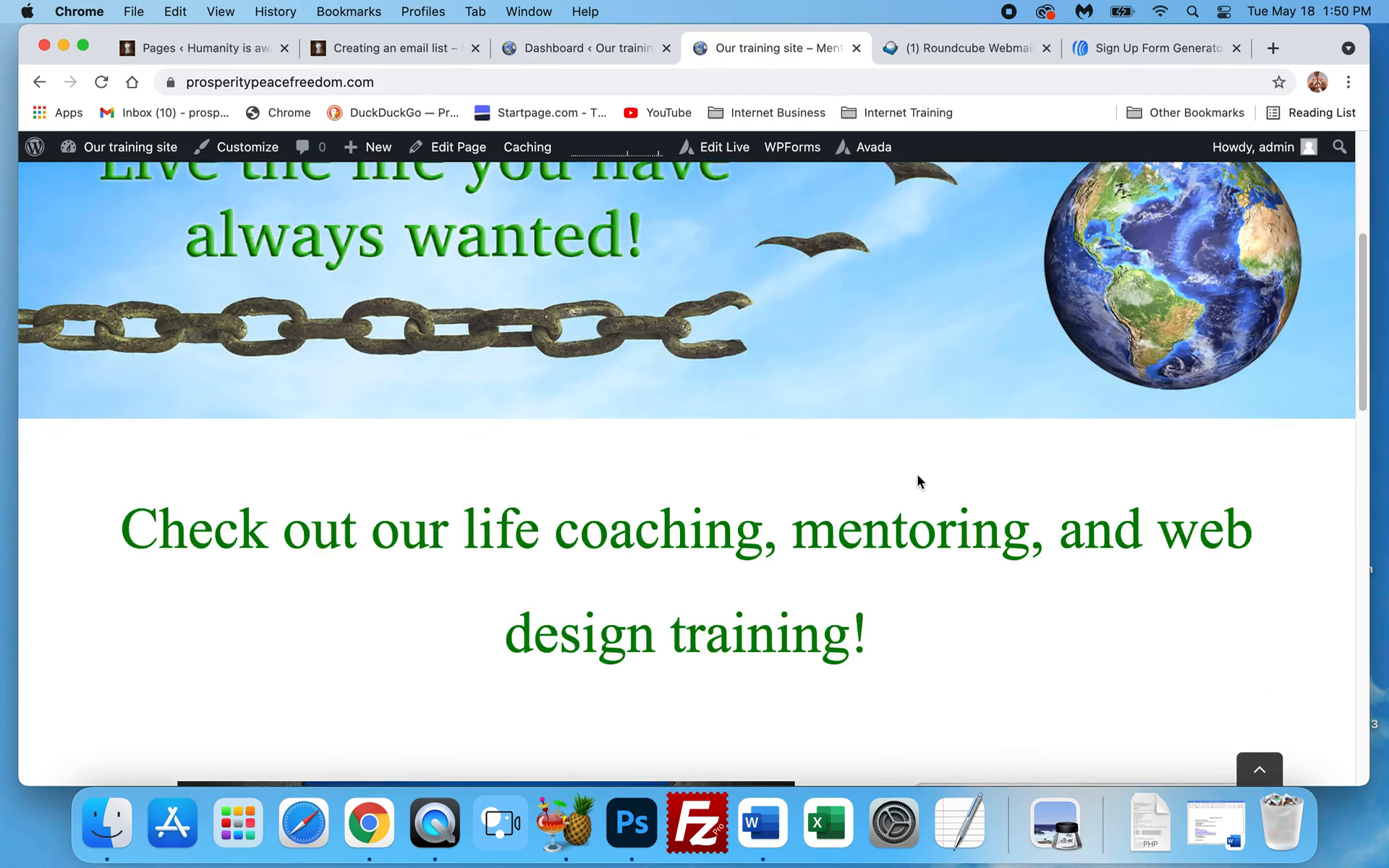
{"action": "scroll", "coordinate": [917, 474], "scroll_direction": "down", "scroll_amount": 7}
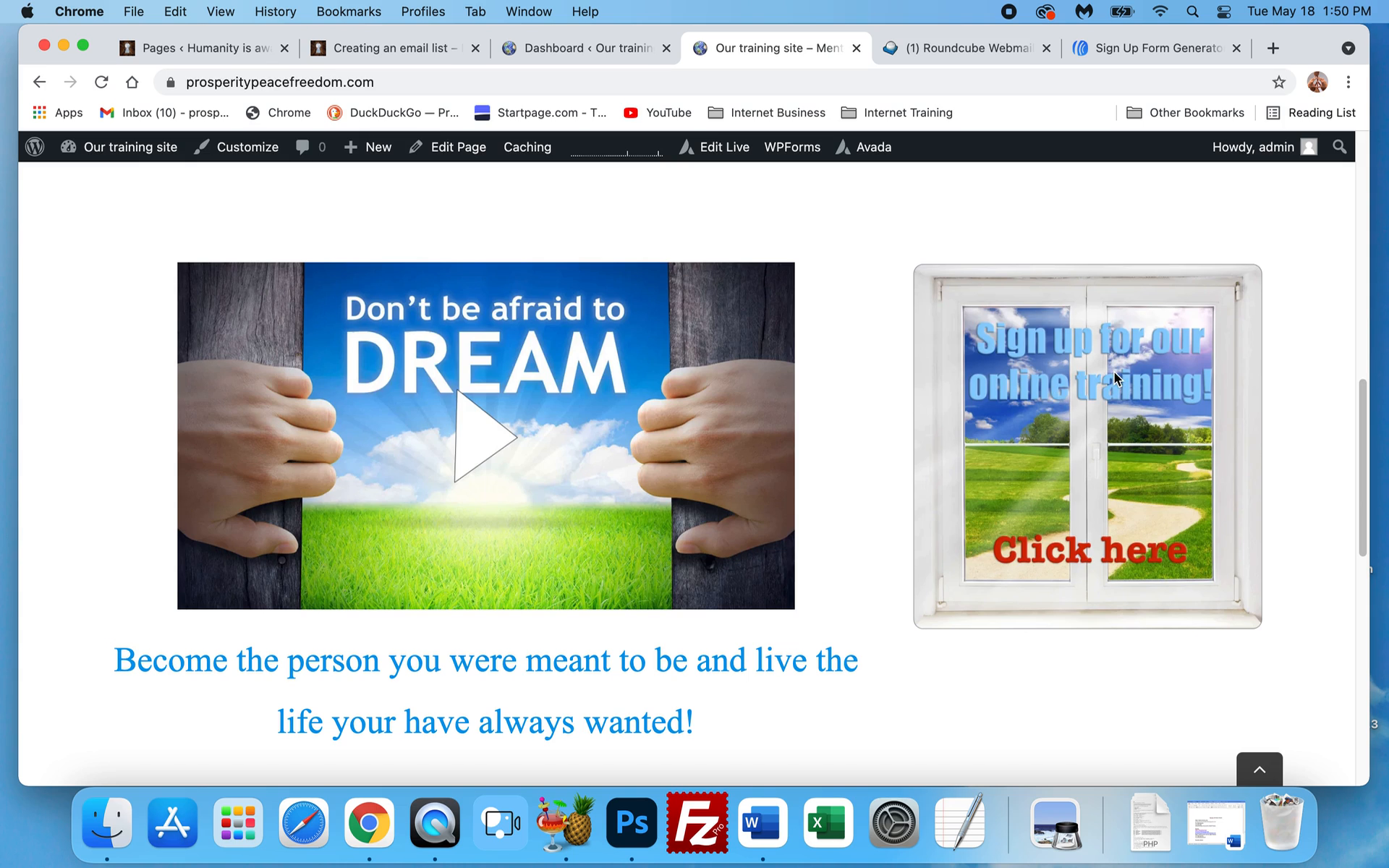
Switch to the training site's WordPress dashboard and open the list of all pages
{"action": "left_click", "coordinate": [601, 50]}
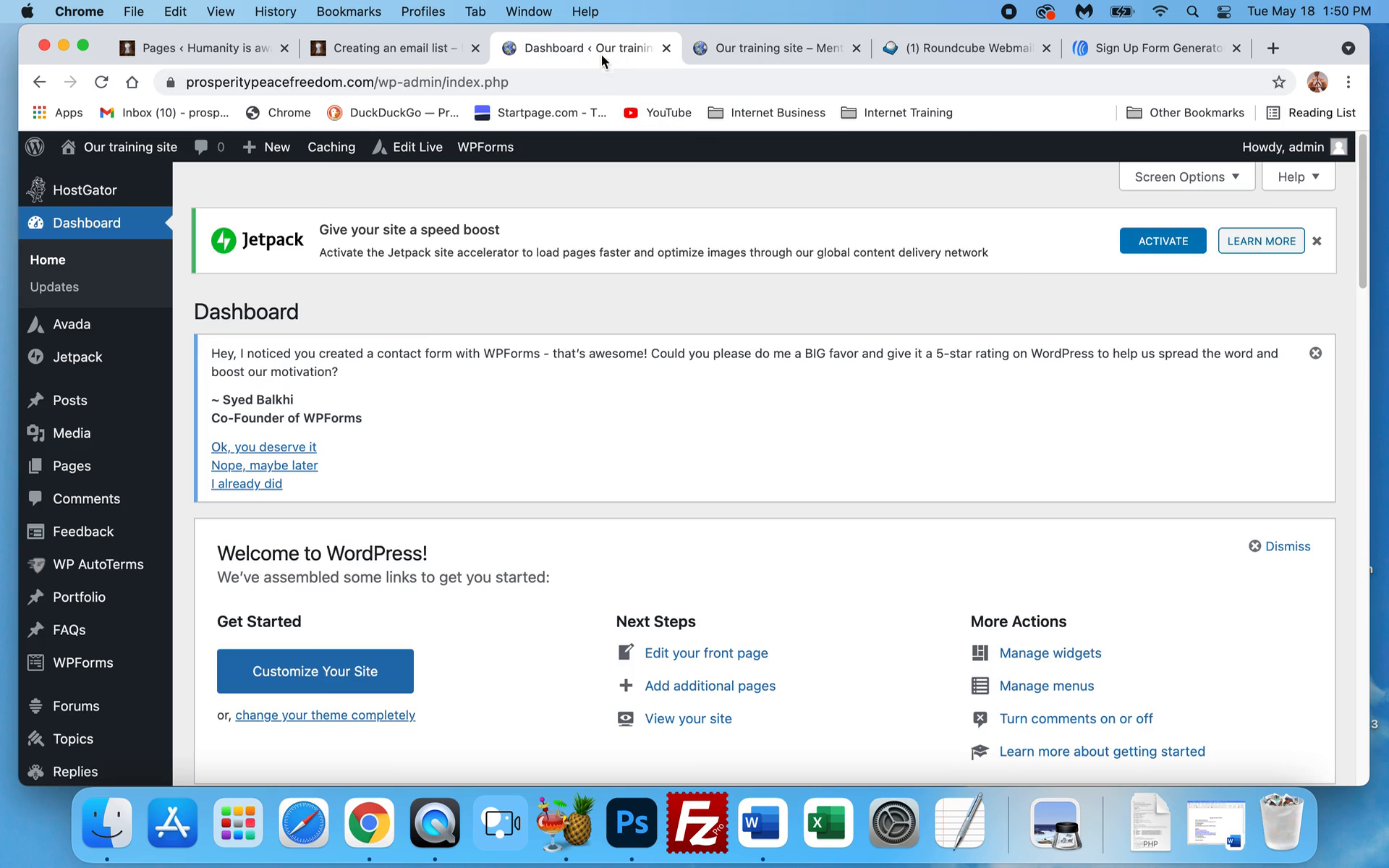
{"action": "mouse_move", "coordinate": [92, 467]}
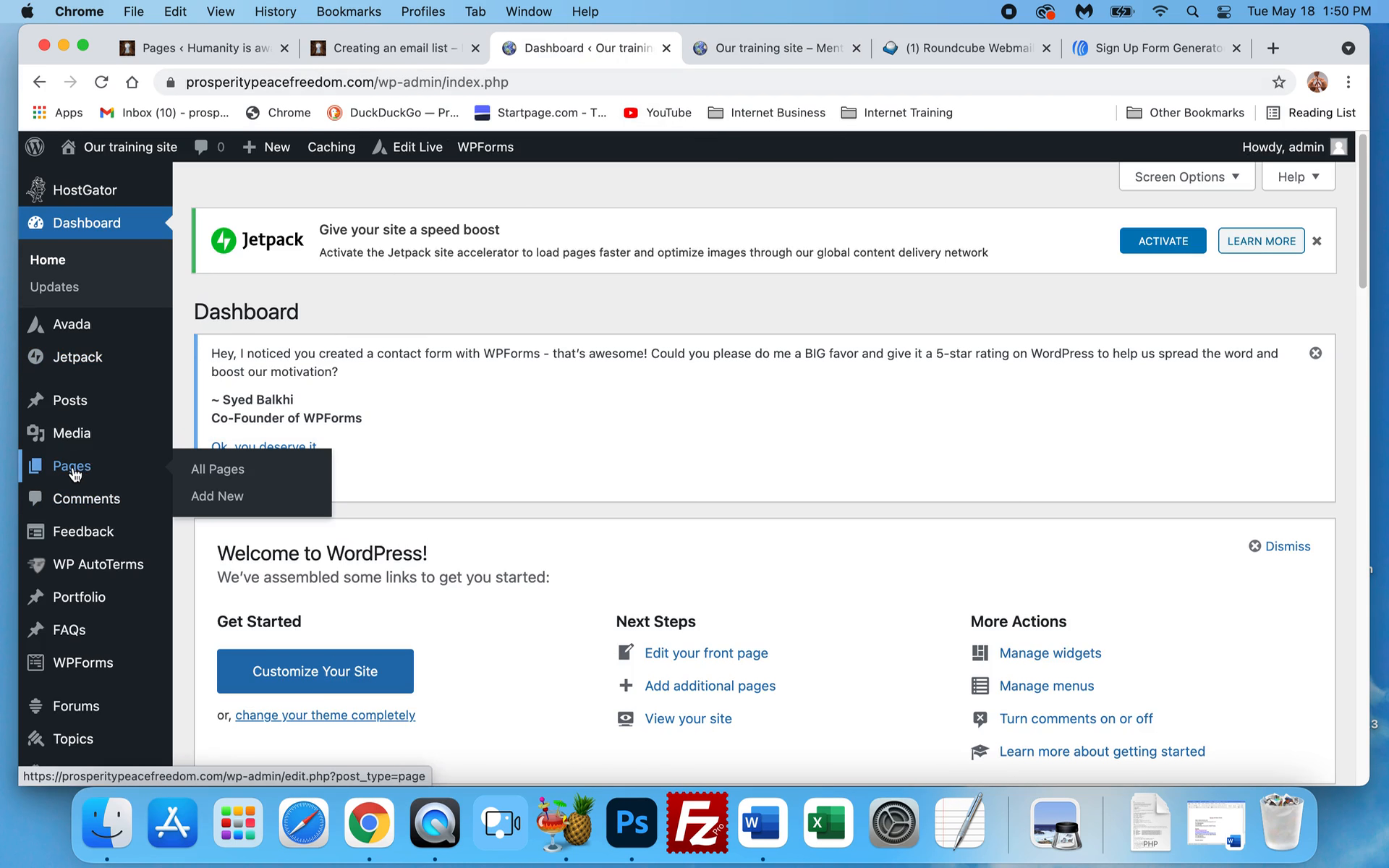
{"action": "left_click", "coordinate": [72, 472]}
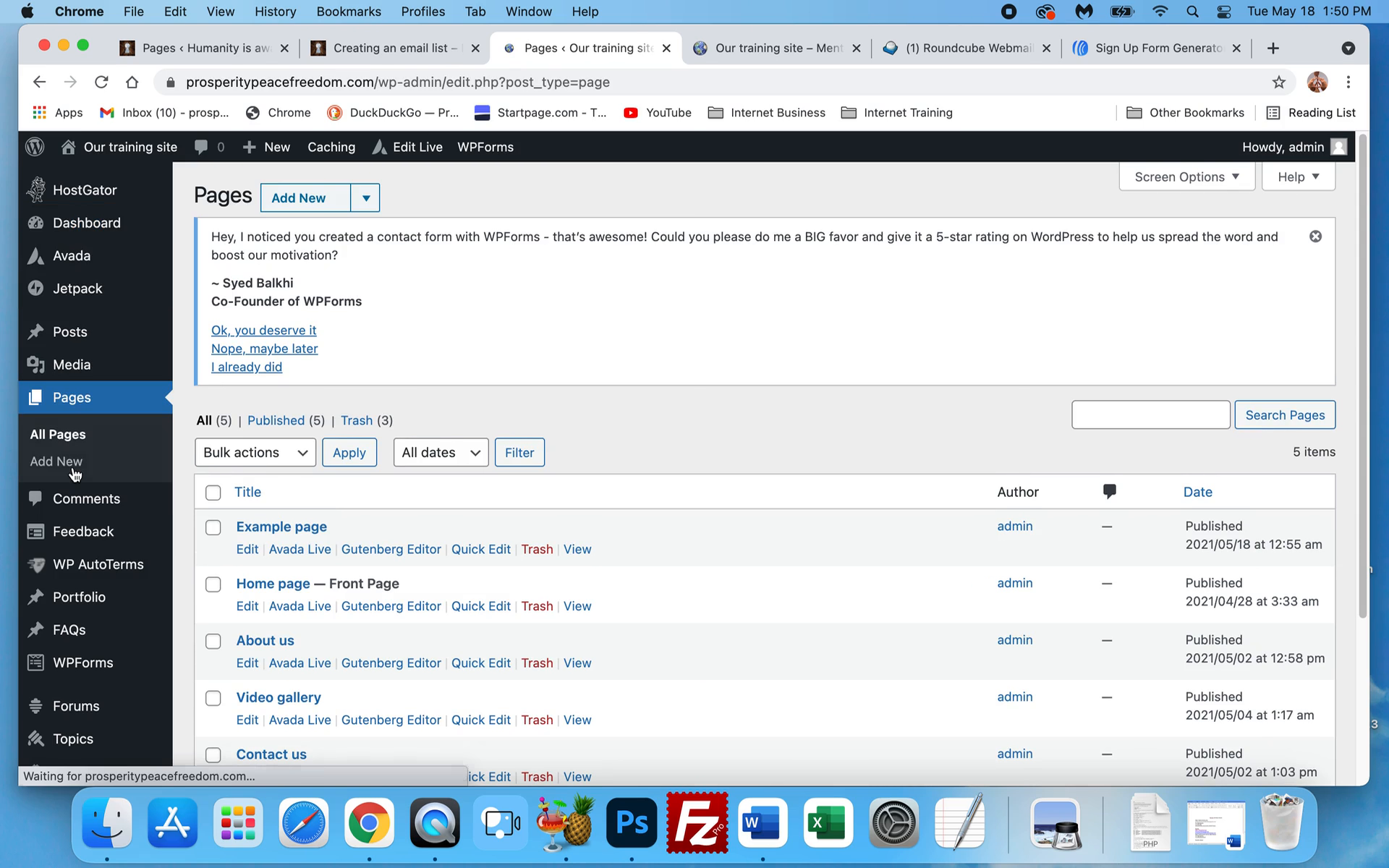
Open the Home page for editing in the default editor and check the sign up image on the live site
{"action": "scroll", "coordinate": [315, 489], "scroll_direction": "down", "scroll_amount": 4}
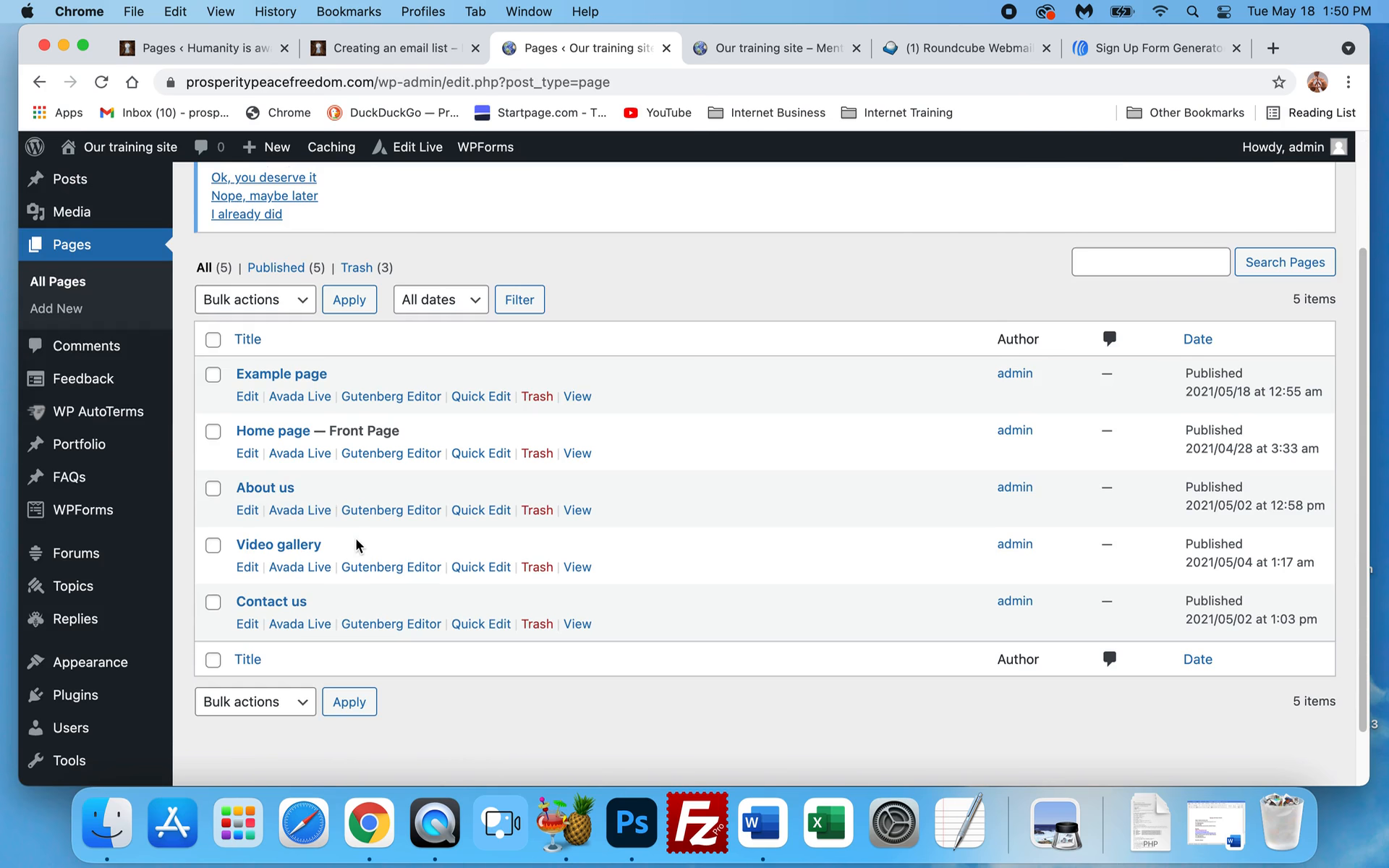
{"action": "left_click", "coordinate": [246, 456]}
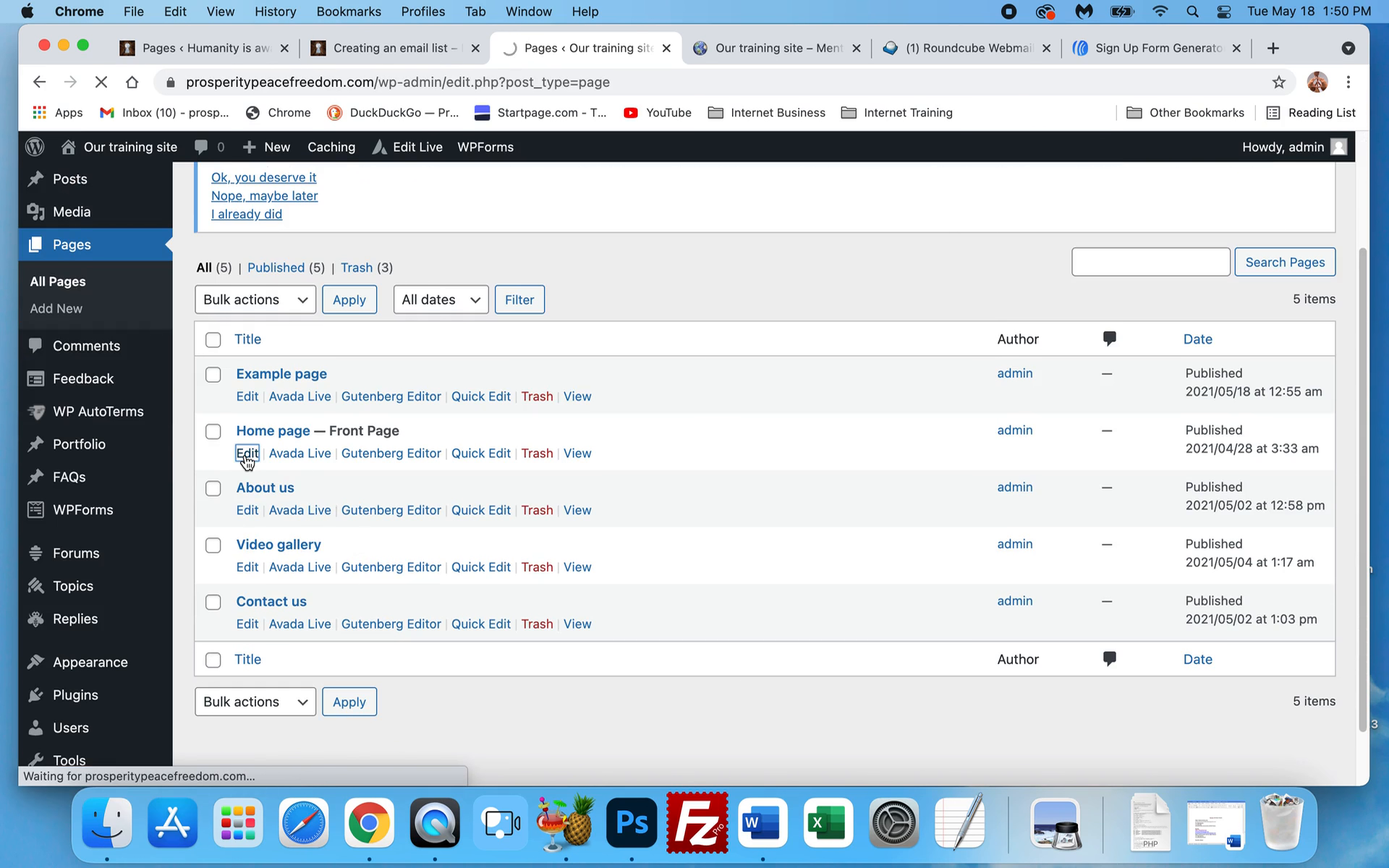
{"action": "left_click", "coordinate": [755, 47]}
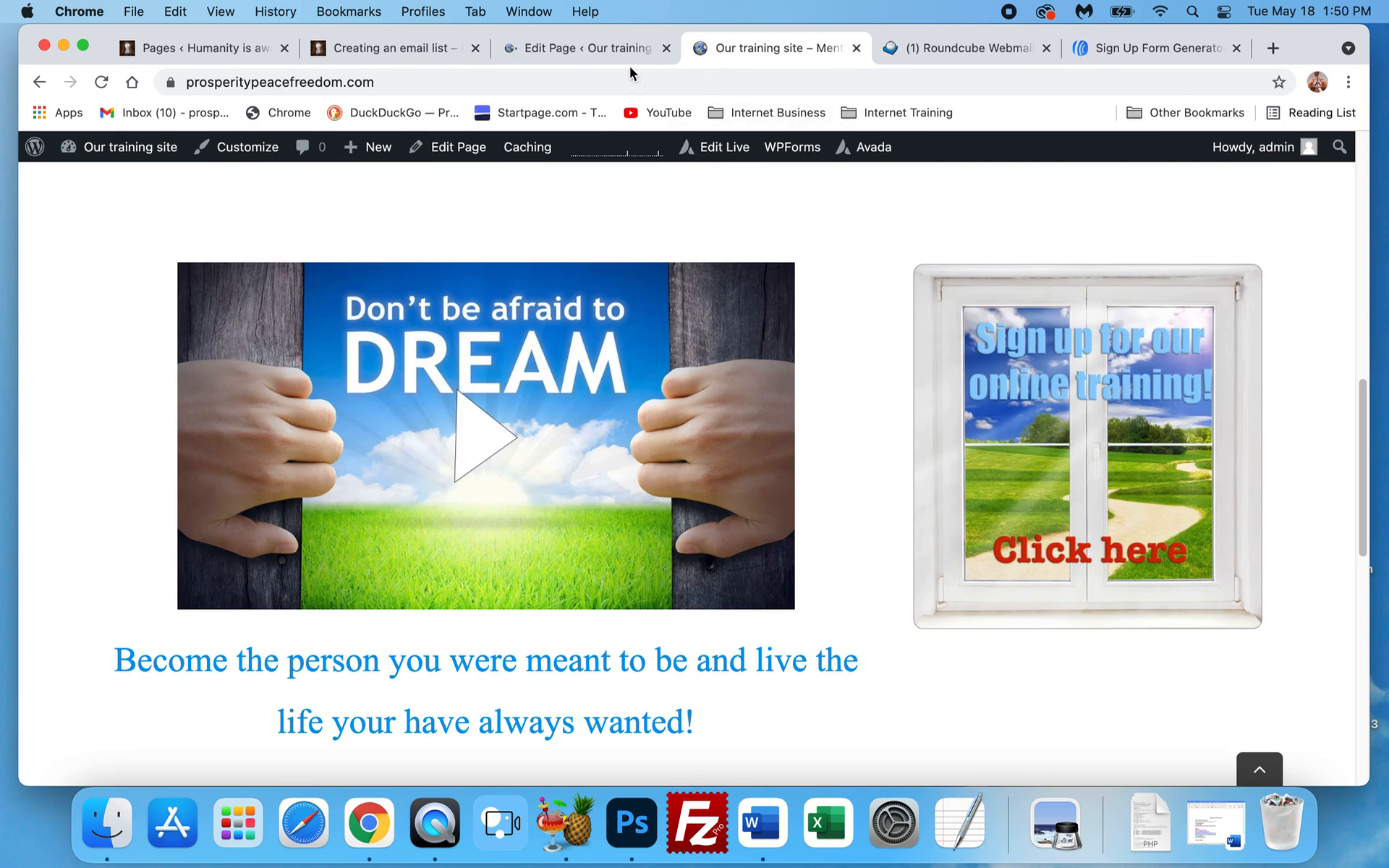
{"action": "left_click", "coordinate": [593, 51]}
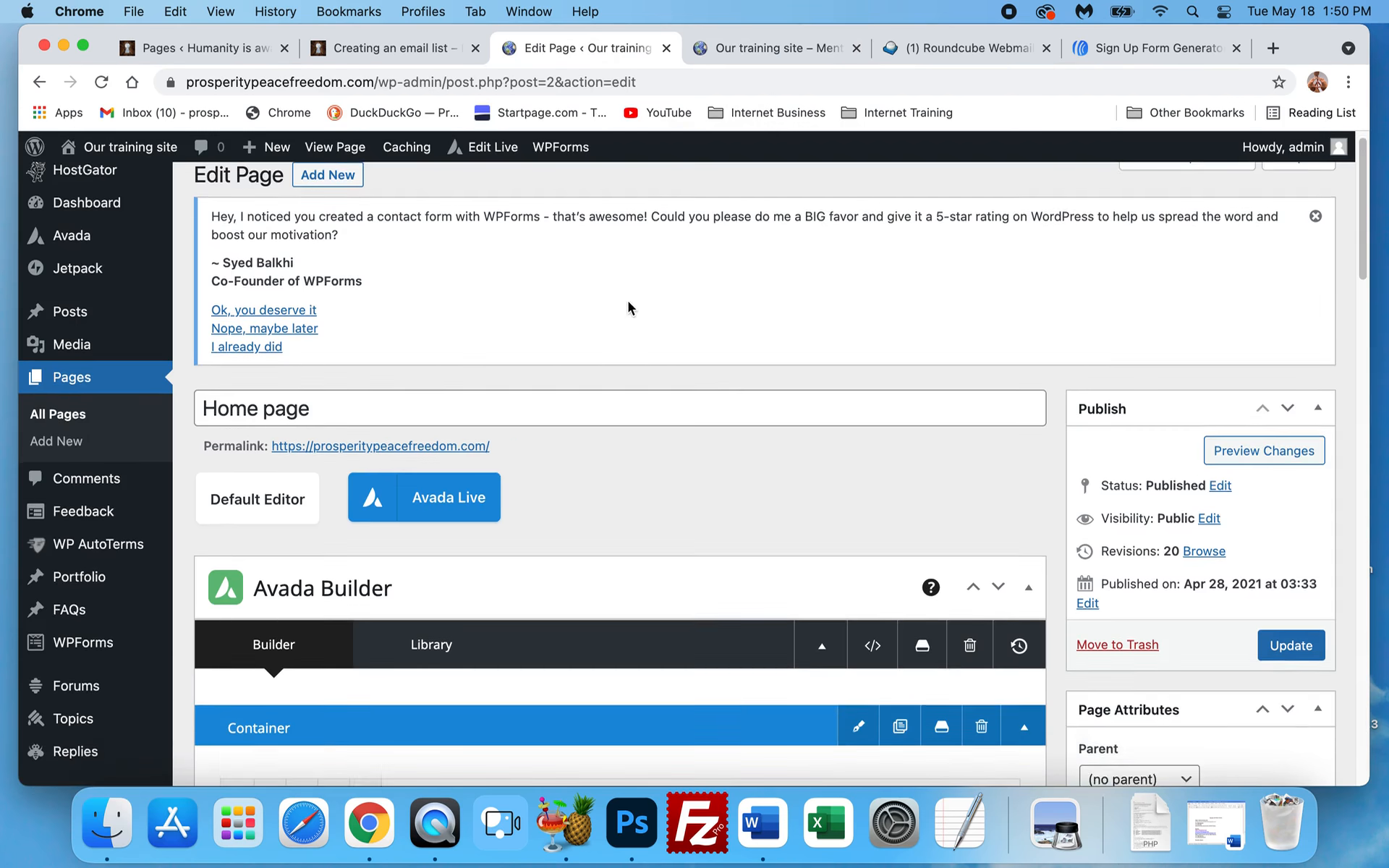
Delete the sign up image element from the one-third column beside the training video image in Avada Builder
{"action": "scroll", "coordinate": [628, 302], "scroll_direction": "down", "scroll_amount": 5}
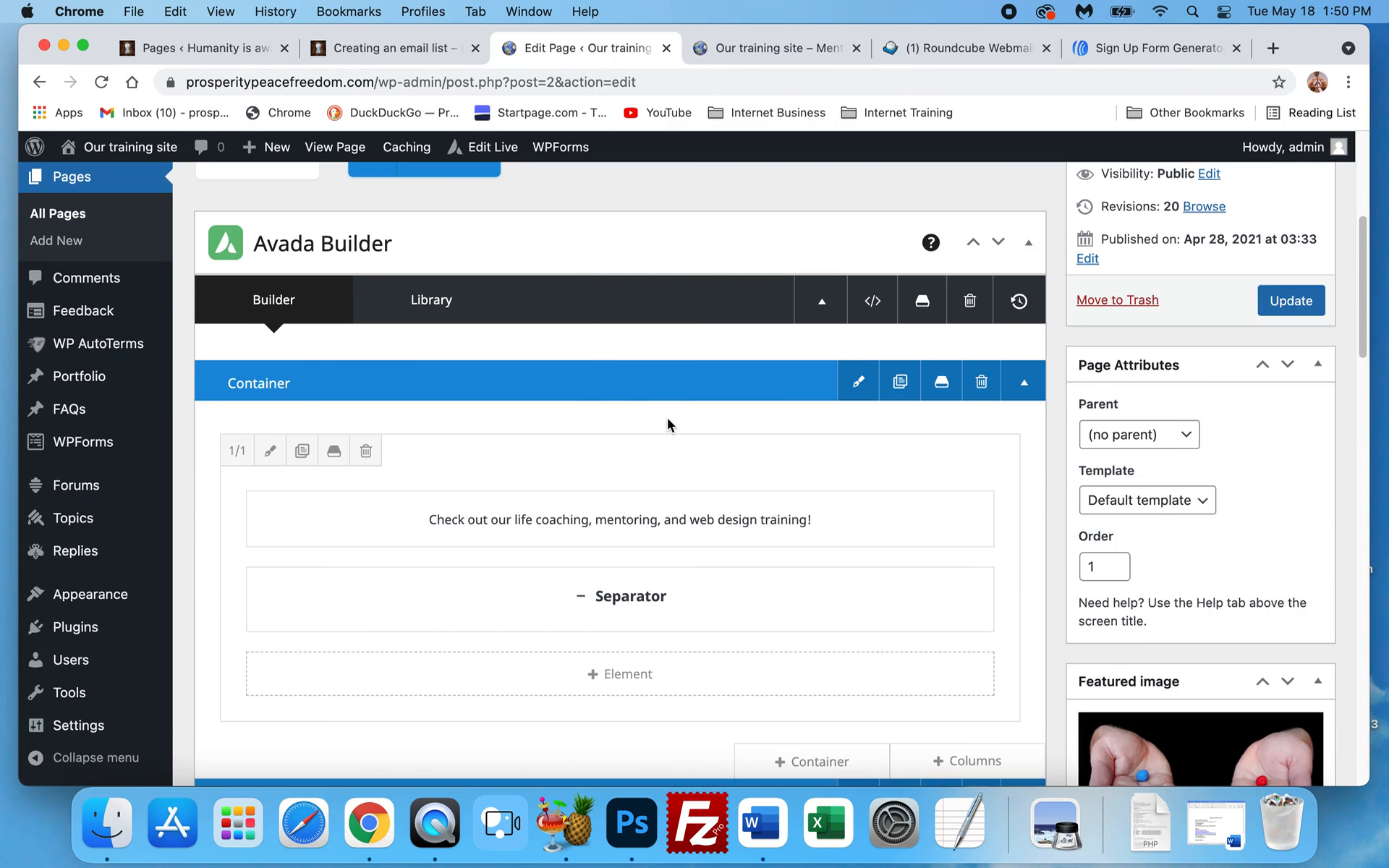
{"action": "scroll", "coordinate": [667, 418], "scroll_direction": "down", "scroll_amount": 9}
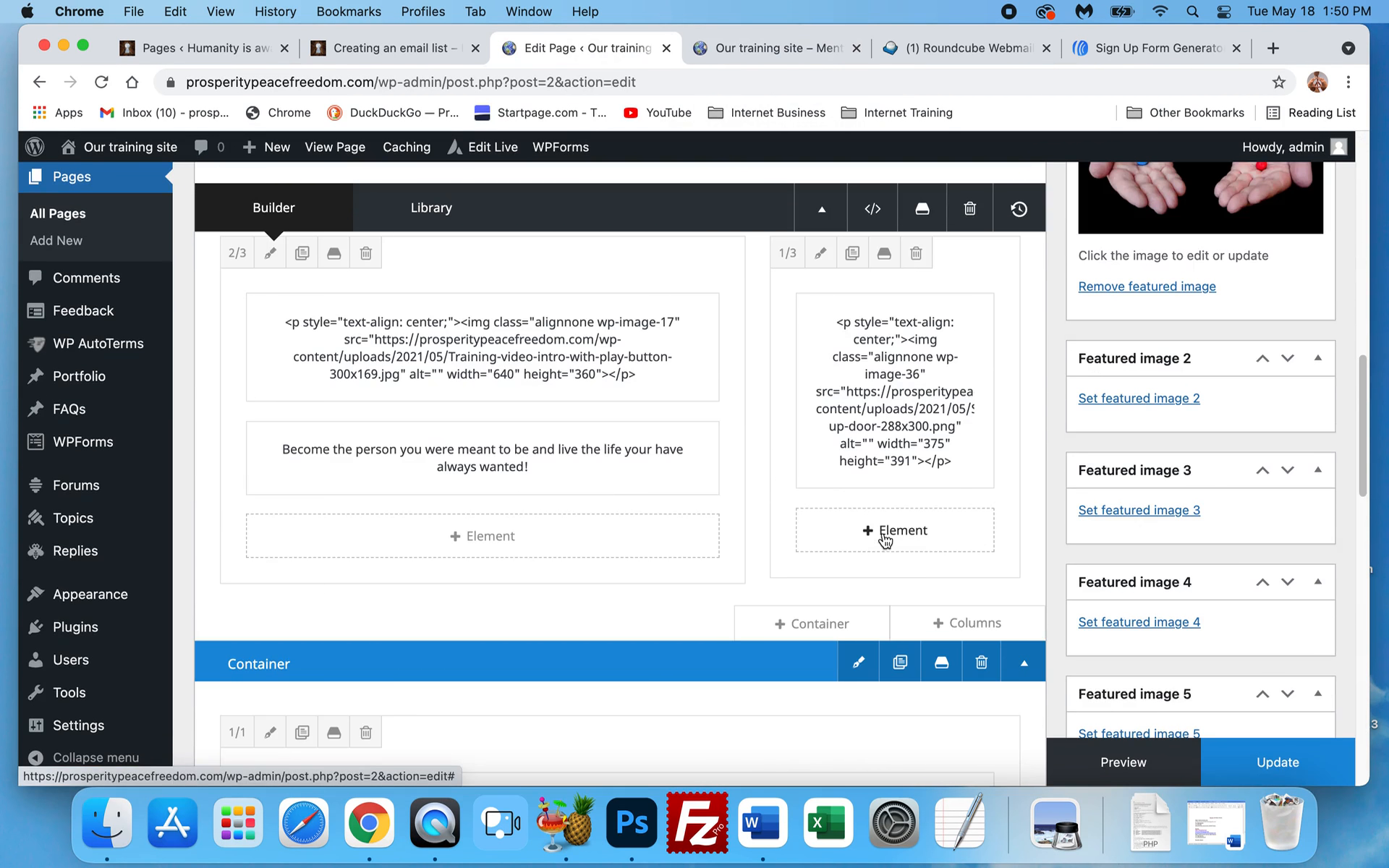
{"action": "mouse_move", "coordinate": [877, 394]}
{"action": "left_click", "coordinate": [942, 393]}
{"action": "scroll", "coordinate": [854, 530], "scroll_direction": "up", "scroll_amount": 2}
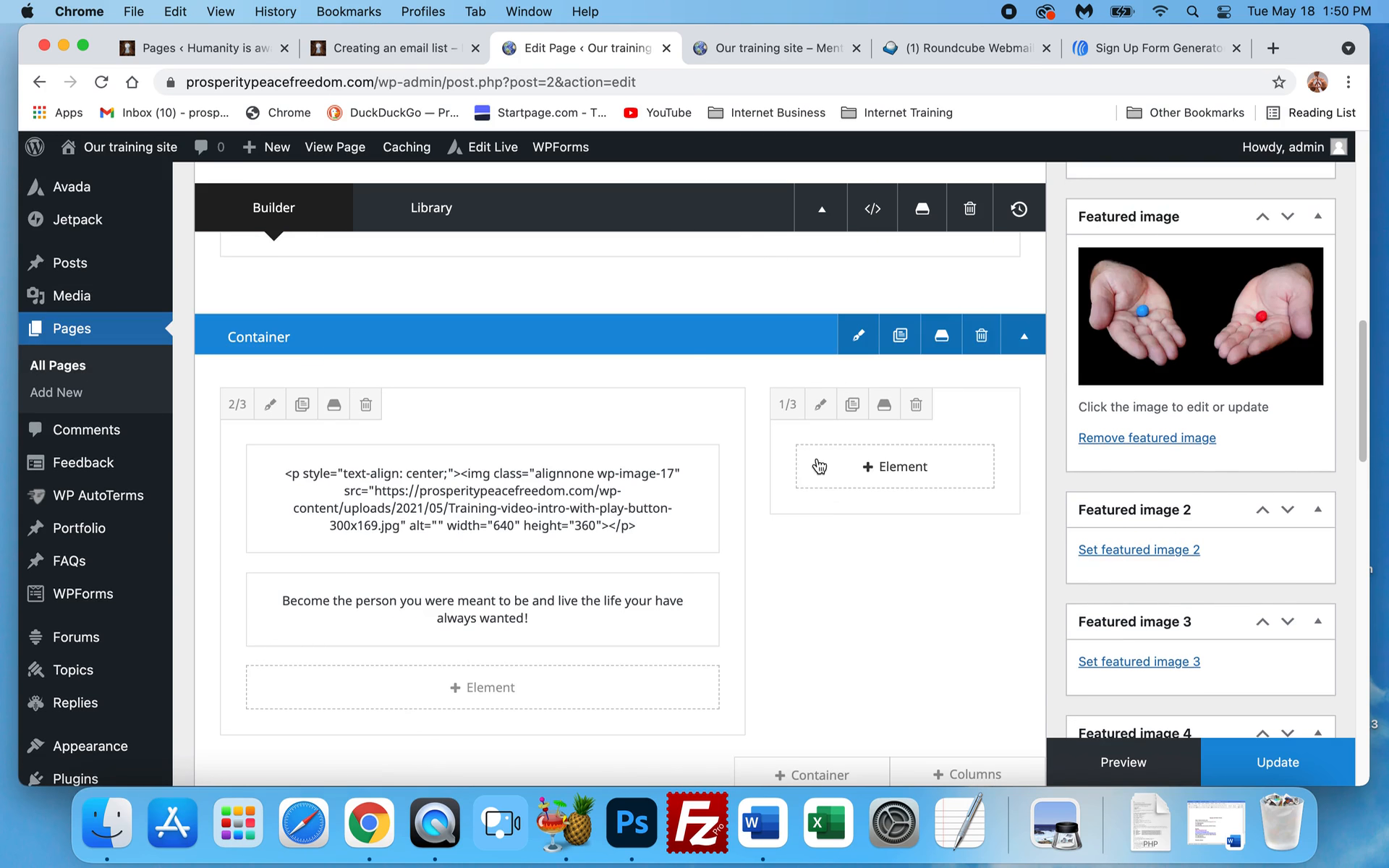
Add a Code Block containing the copied Javascript snippet to the empty one-third column, and update the Home page
{"action": "left_click", "coordinate": [873, 470]}
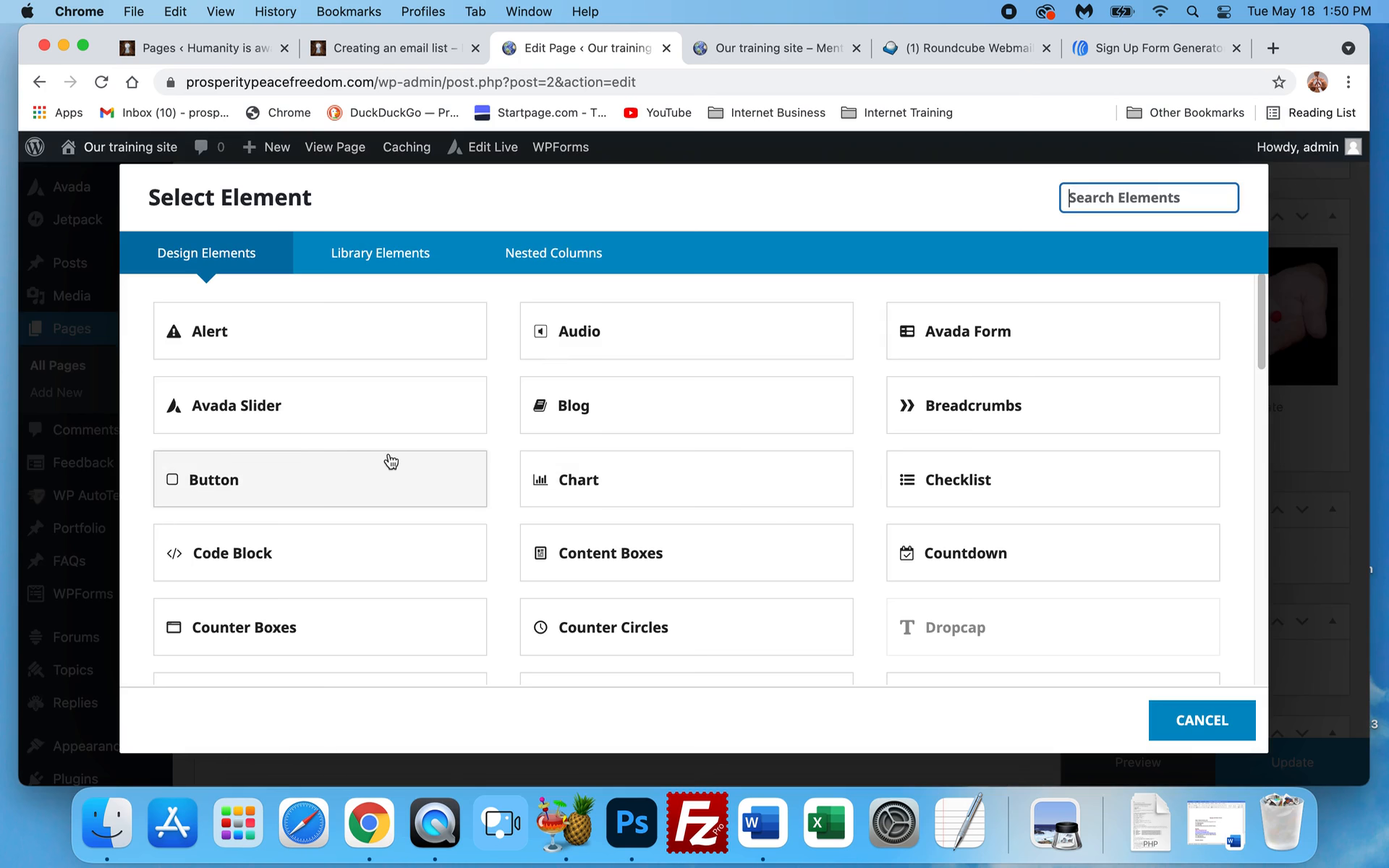
{"action": "scroll", "coordinate": [217, 552], "scroll_direction": "down", "scroll_amount": 2}
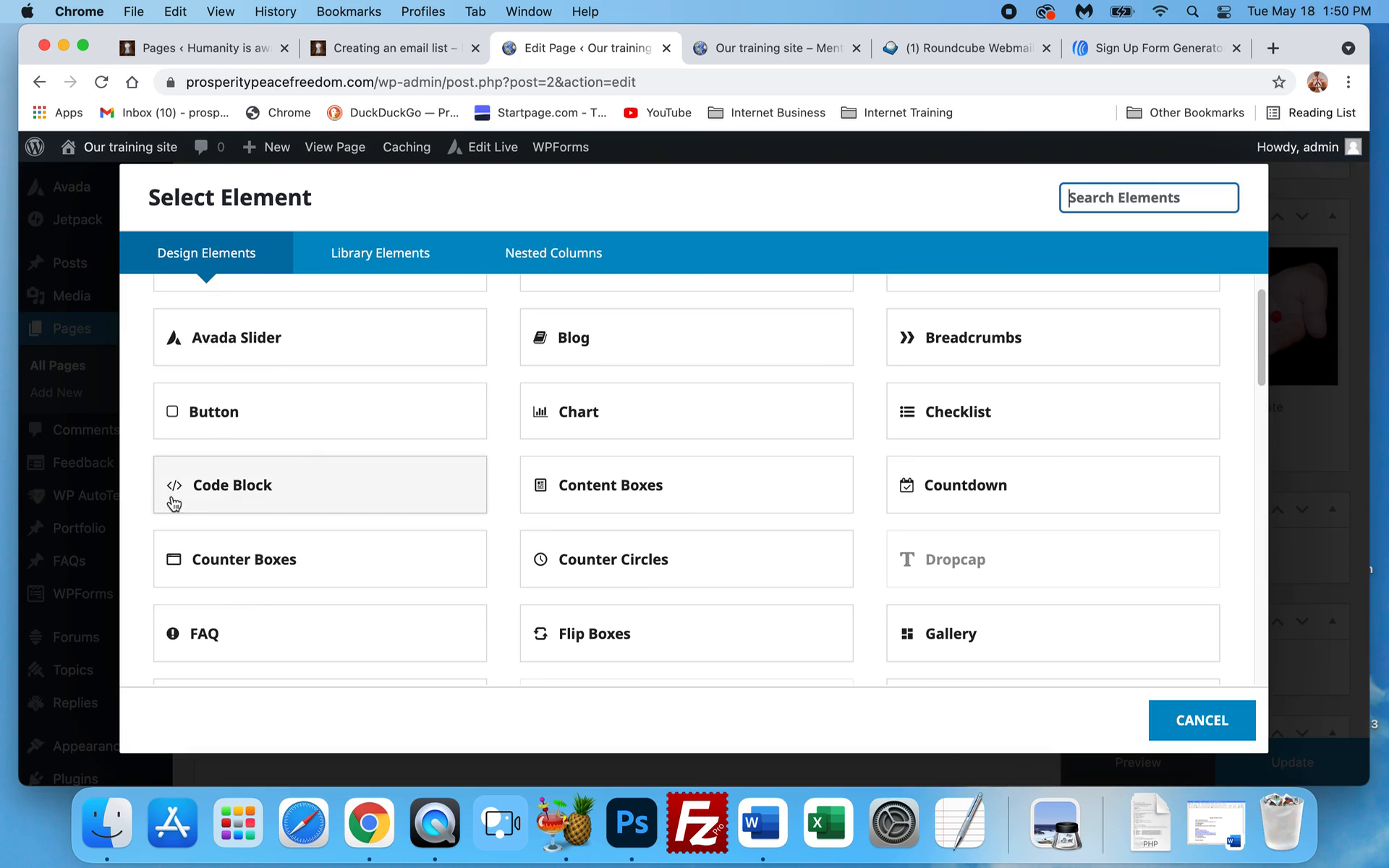
{"action": "left_click", "coordinate": [349, 504]}
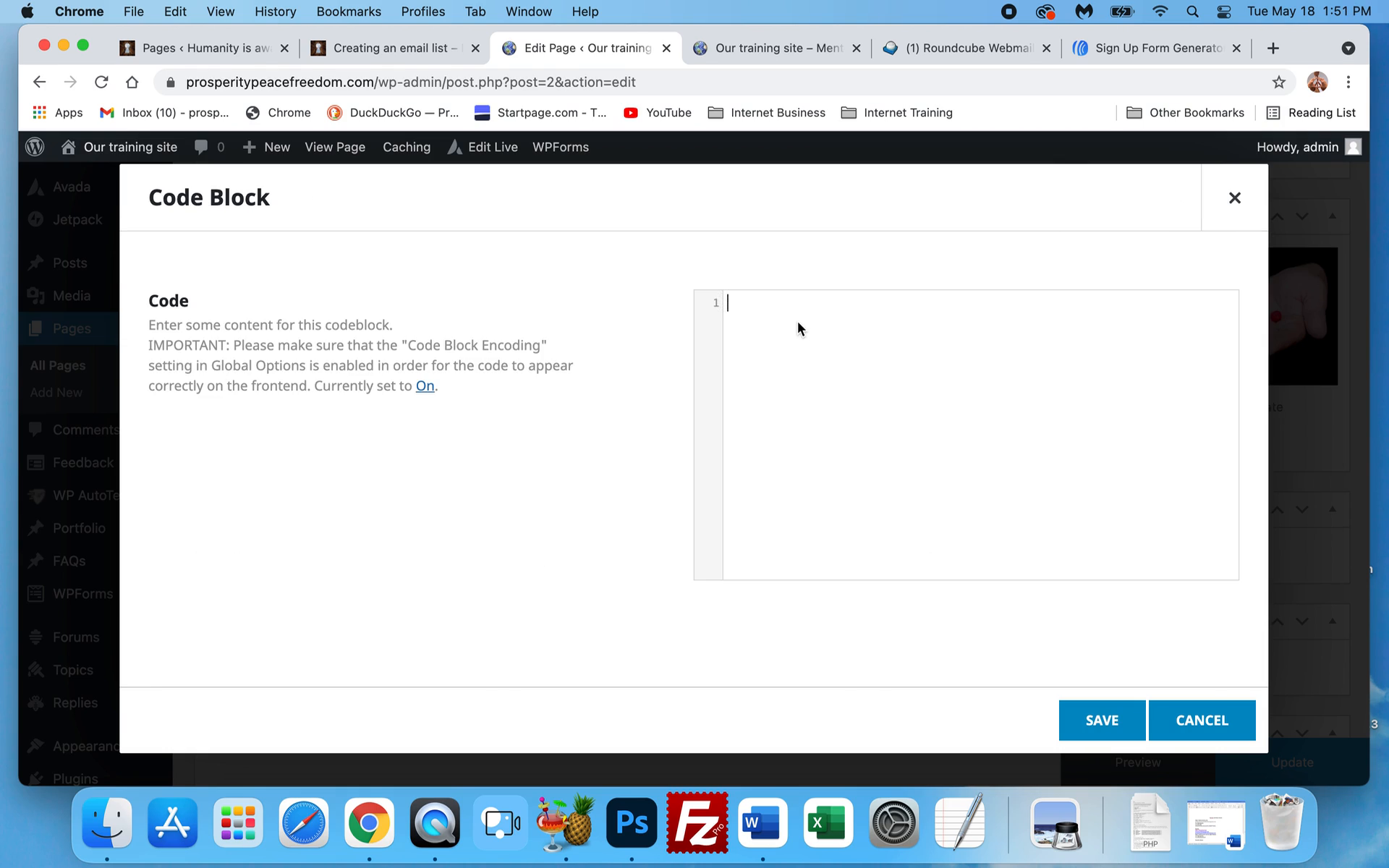
{"action": "key", "text": "super+v"}
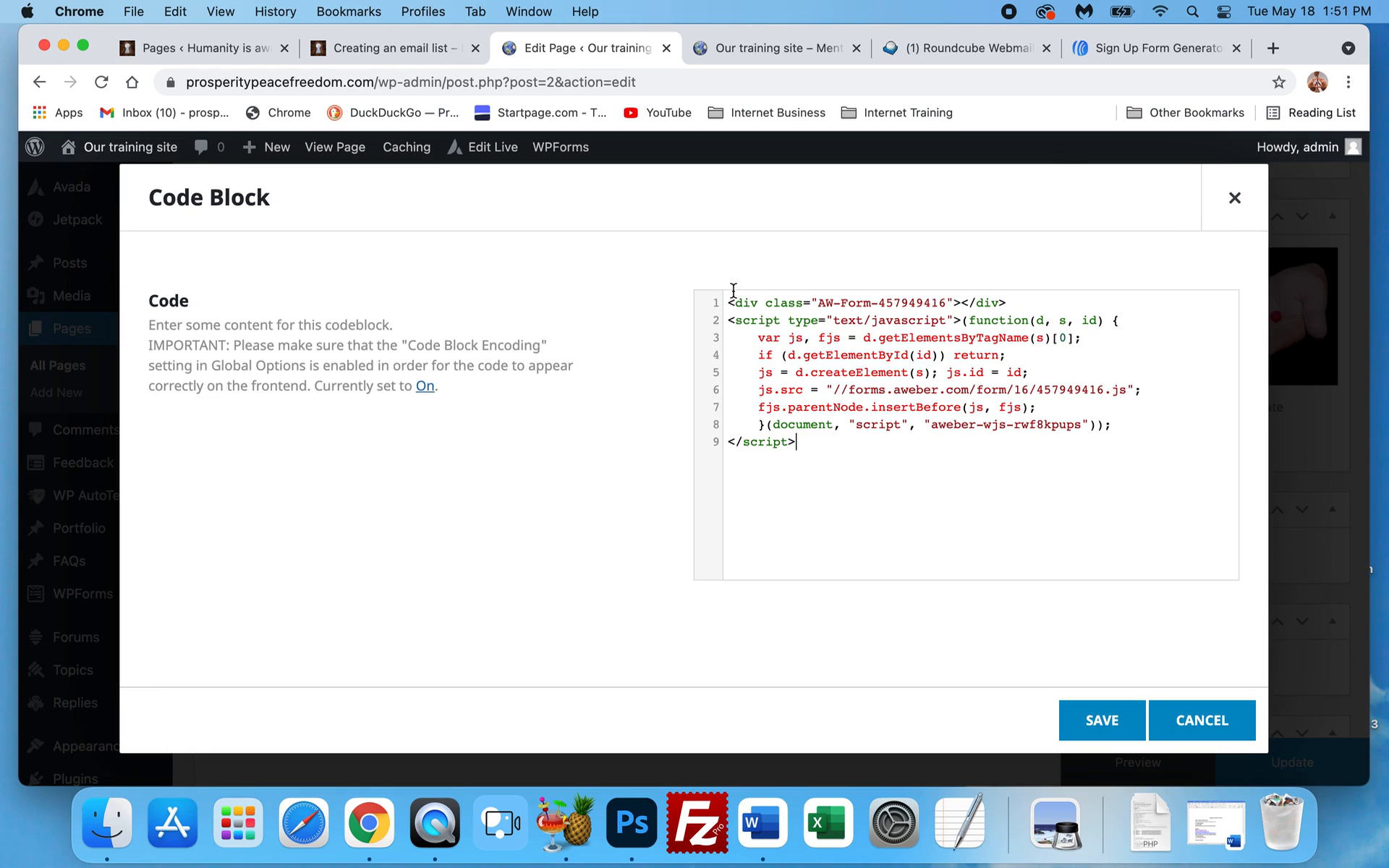
{"action": "left_click", "coordinate": [1102, 721]}
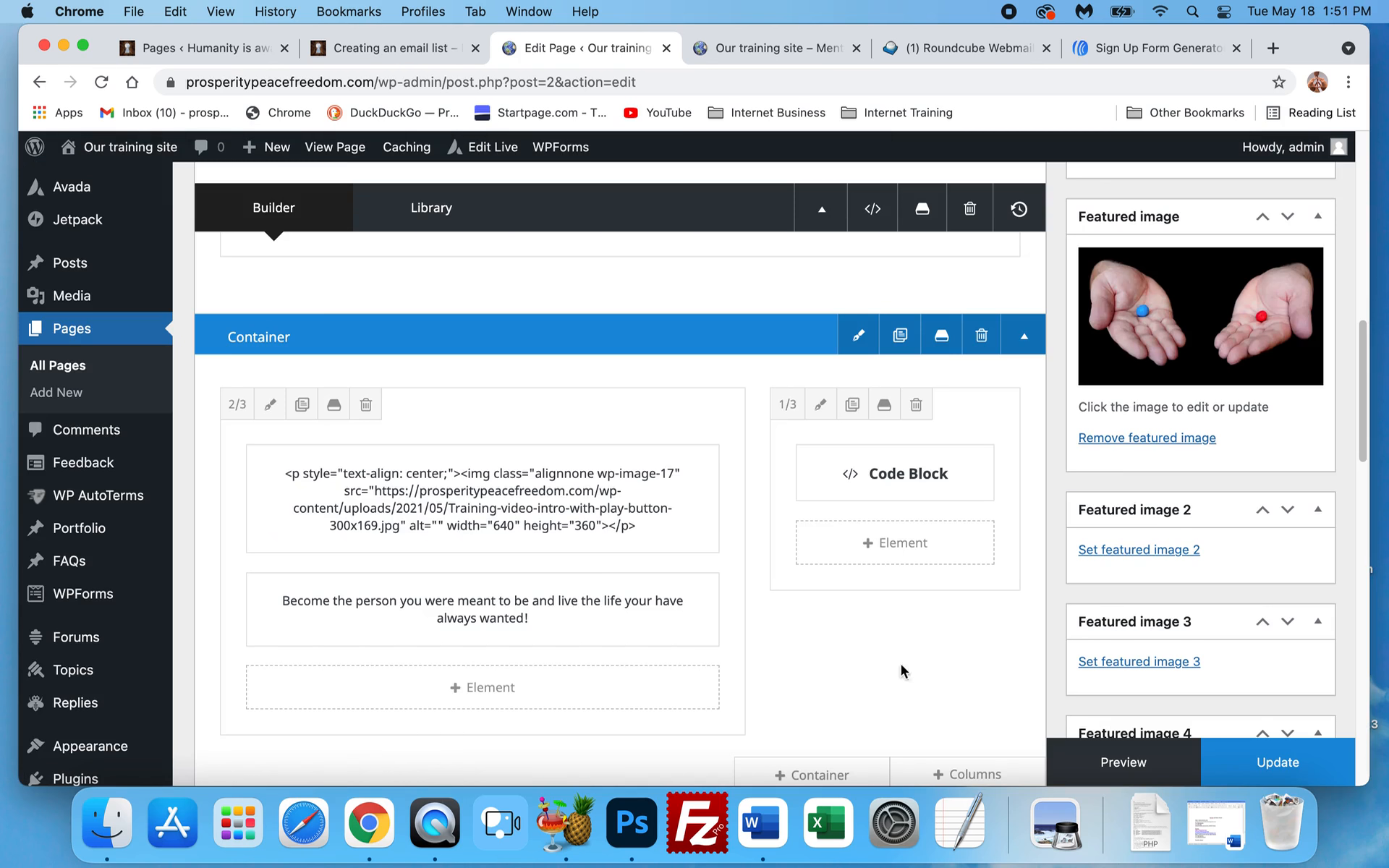
{"action": "left_click", "coordinate": [1271, 769]}
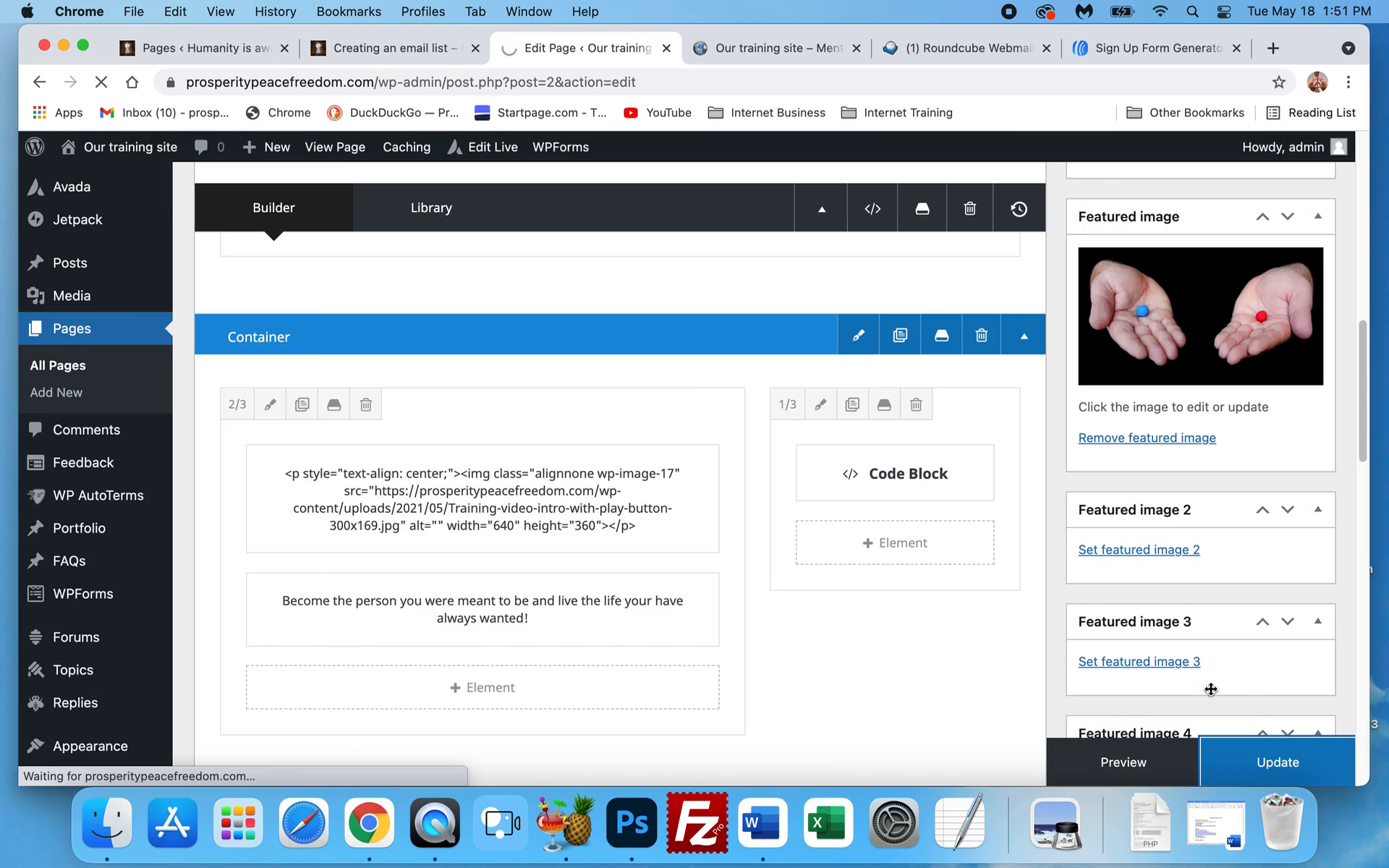
Reload the live home page and examine the area beside the "Don't be afraid to DREAM" image for the sign up form
{"action": "left_click", "coordinate": [755, 44]}
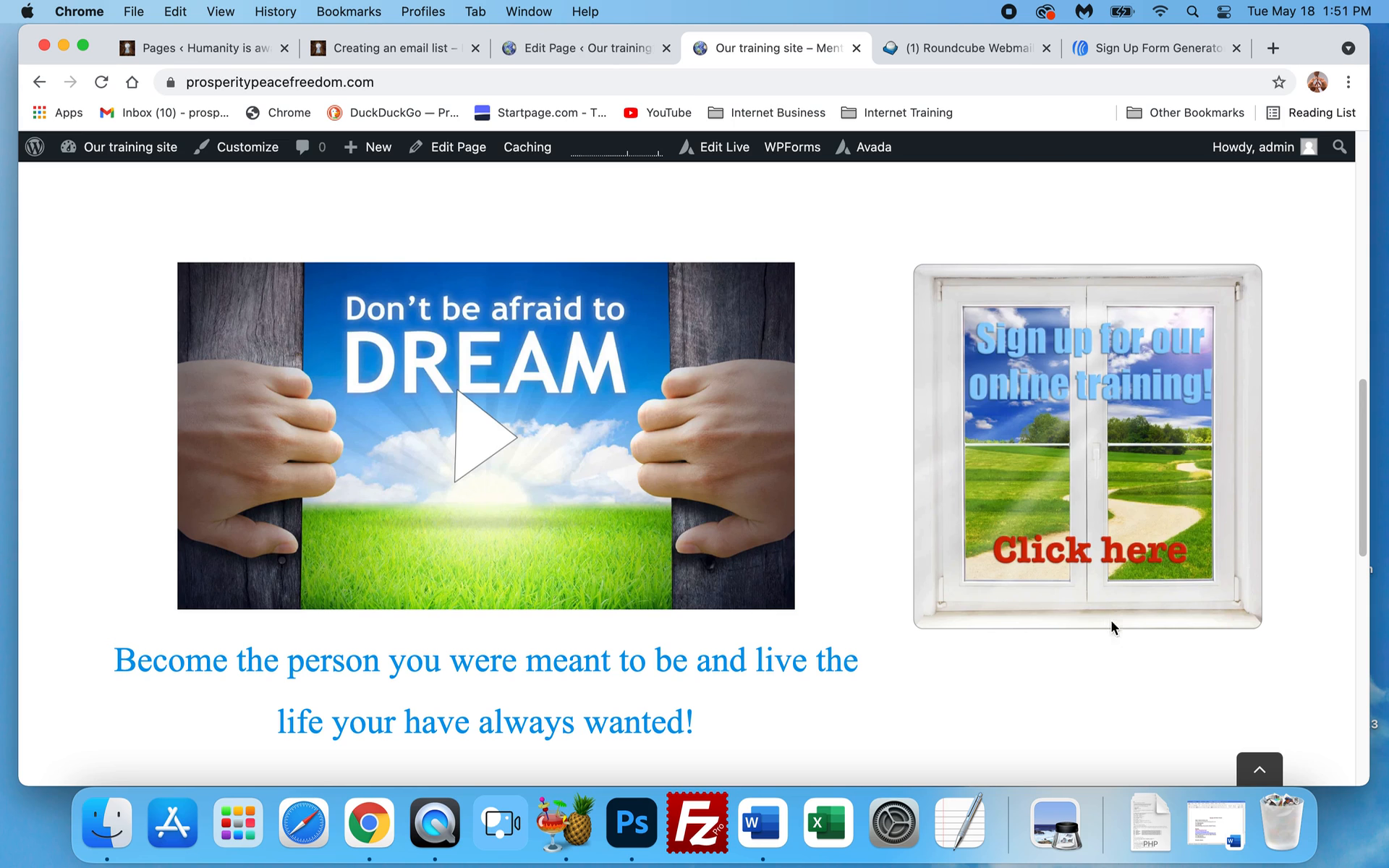
{"action": "scroll", "coordinate": [1071, 586], "scroll_direction": "down", "scroll_amount": 10}
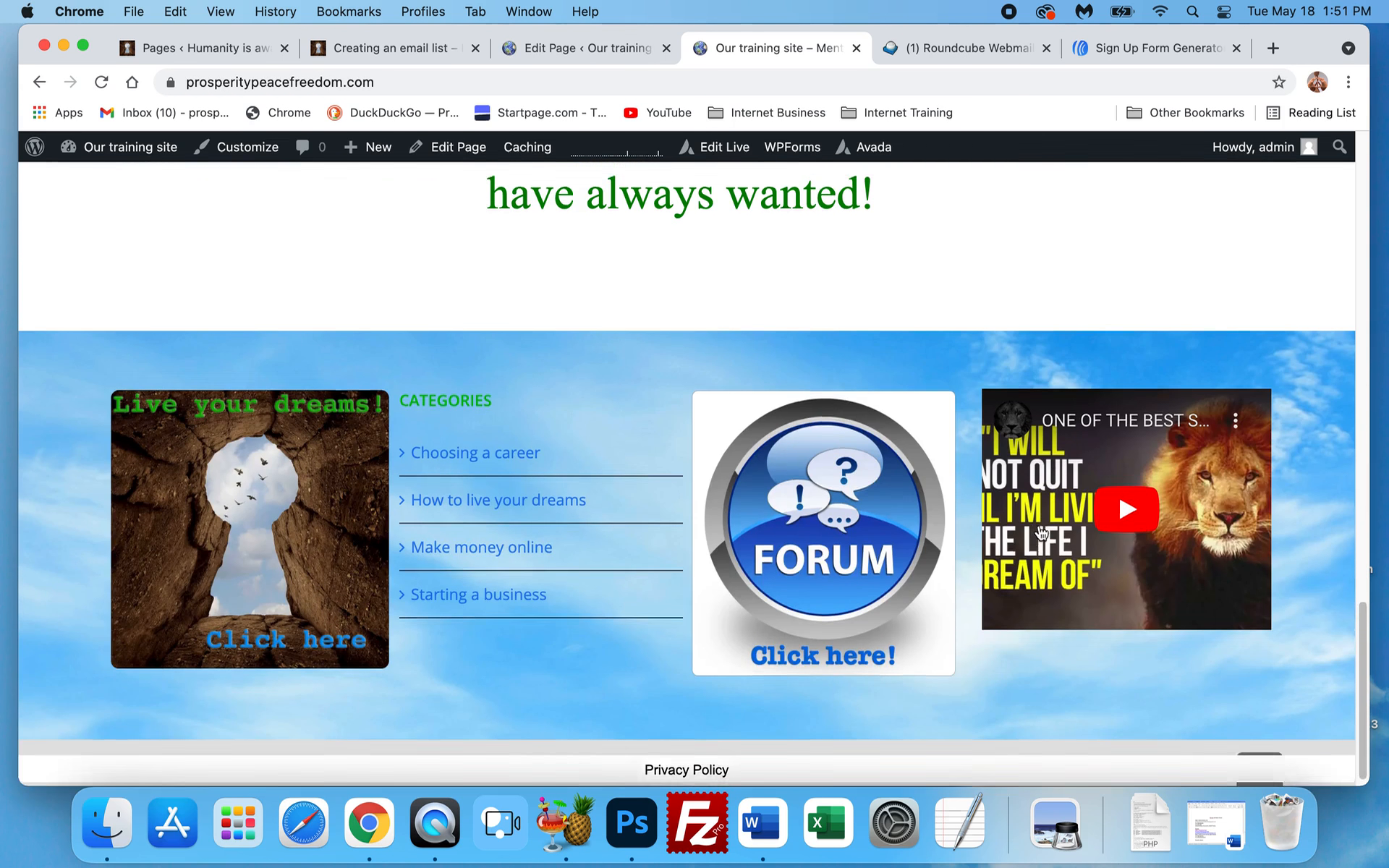
{"action": "scroll", "coordinate": [1040, 534], "scroll_direction": "up", "scroll_amount": 10}
{"action": "scroll", "coordinate": [1040, 534], "scroll_direction": "up", "scroll_amount": 5}
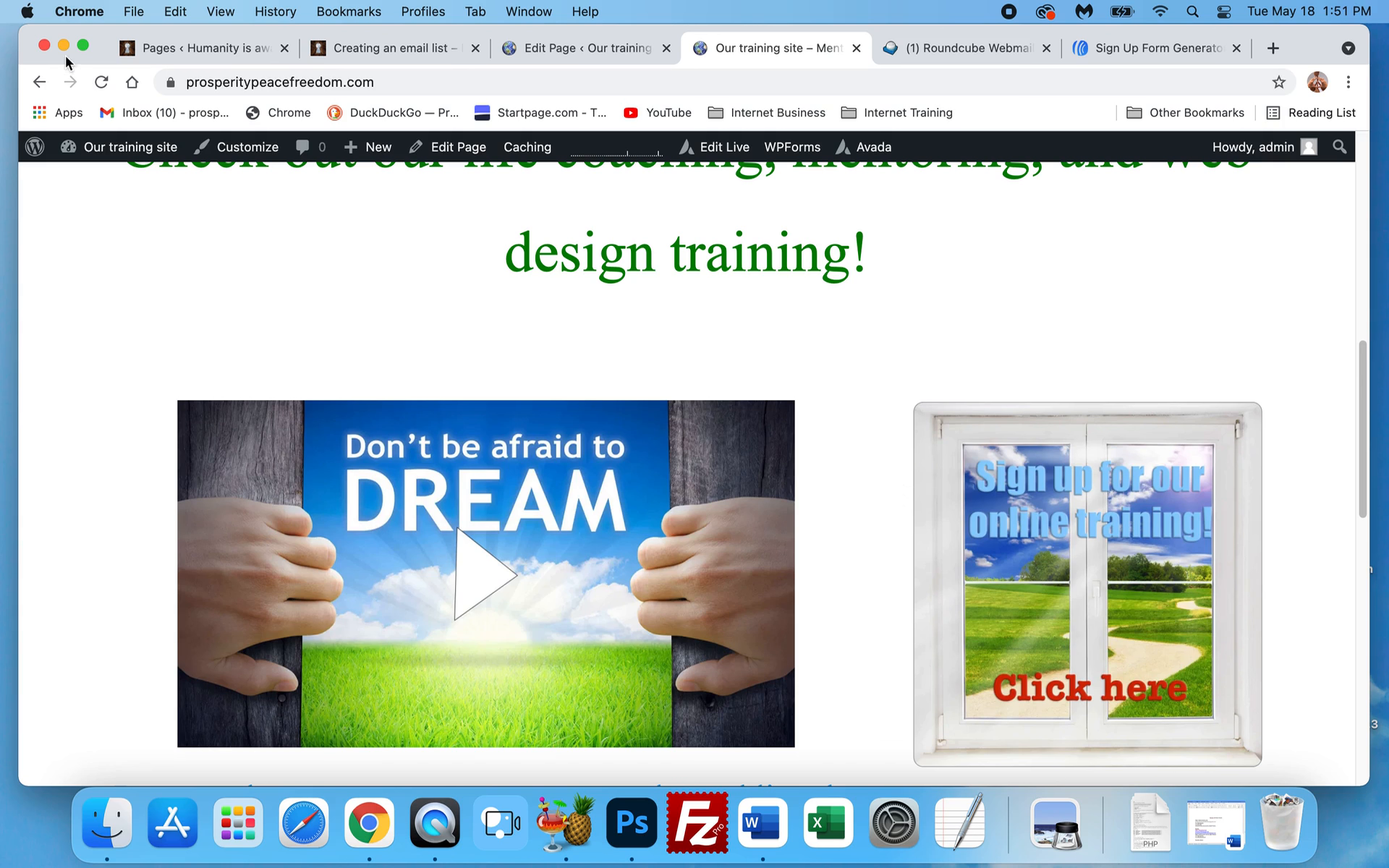
{"action": "left_click", "coordinate": [102, 82]}
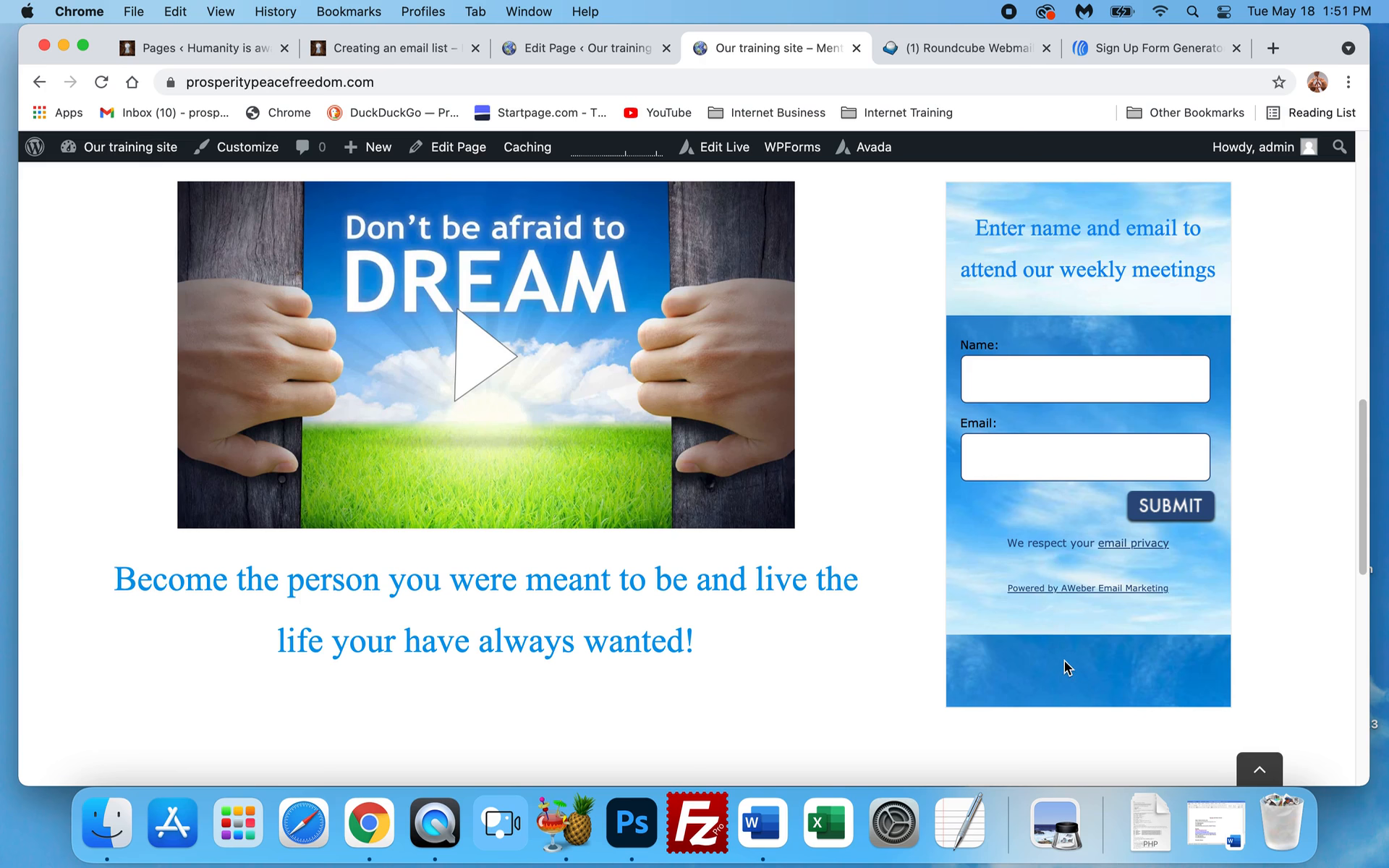
{"action": "scroll", "coordinate": [982, 401], "scroll_direction": "down", "scroll_amount": 1}
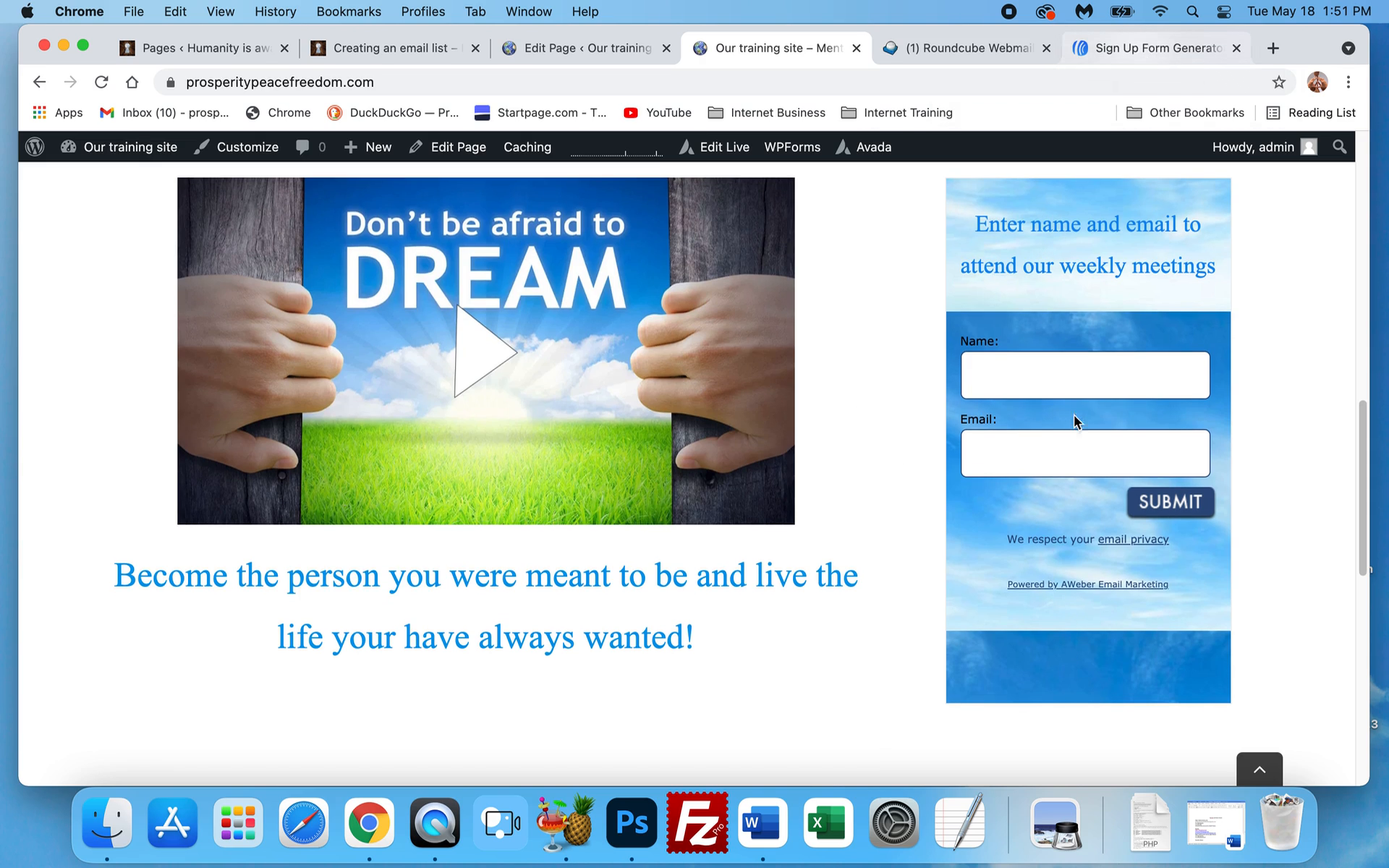
Return to the form's Design step in AWeber, widen the sign up form by about a quarter, and save it
{"action": "left_click", "coordinate": [1126, 46]}
{"action": "scroll", "coordinate": [1017, 253], "scroll_direction": "up", "scroll_amount": 5}
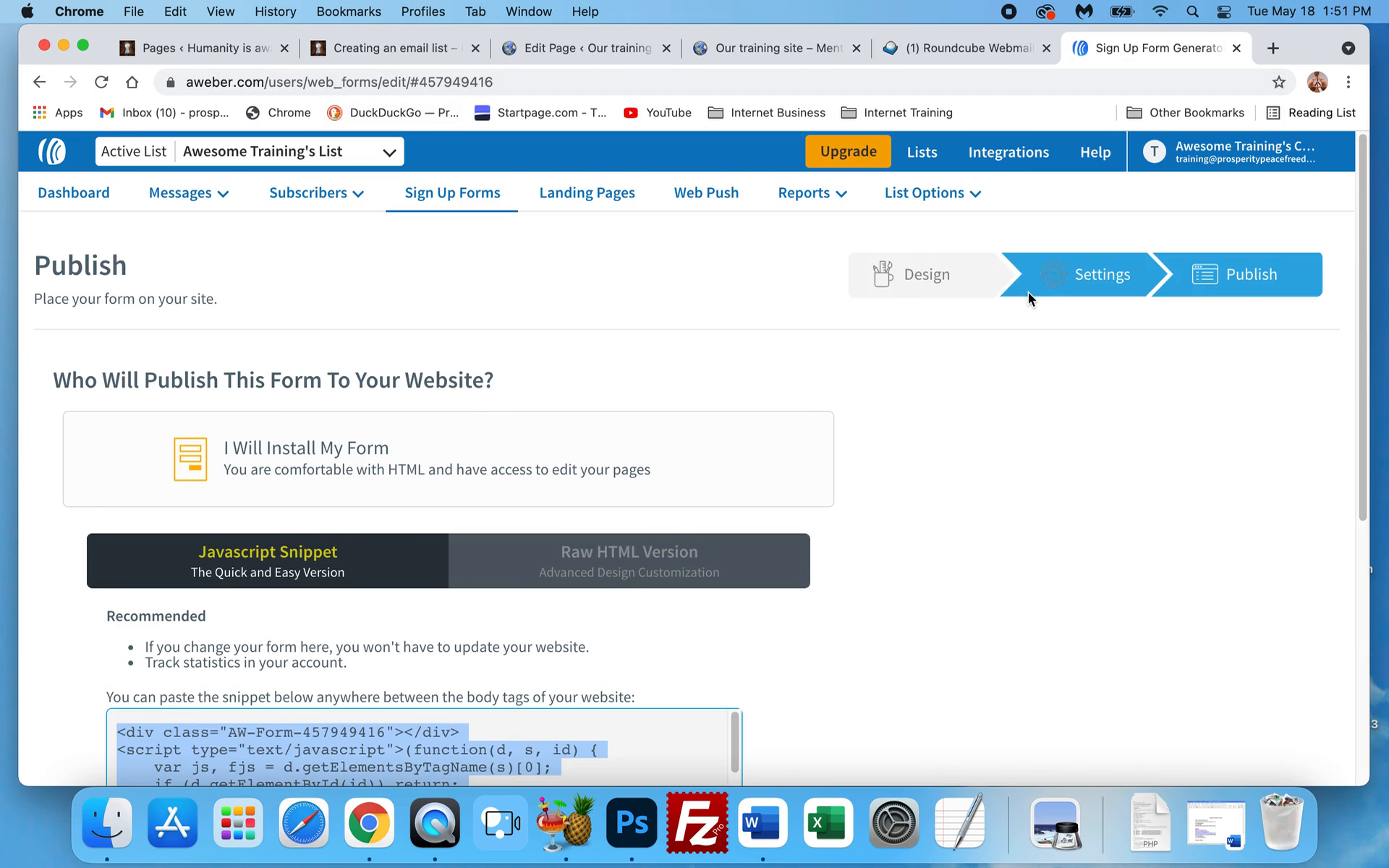
{"action": "left_click", "coordinate": [919, 285]}
{"action": "scroll", "coordinate": [800, 328], "scroll_direction": "down", "scroll_amount": 8}
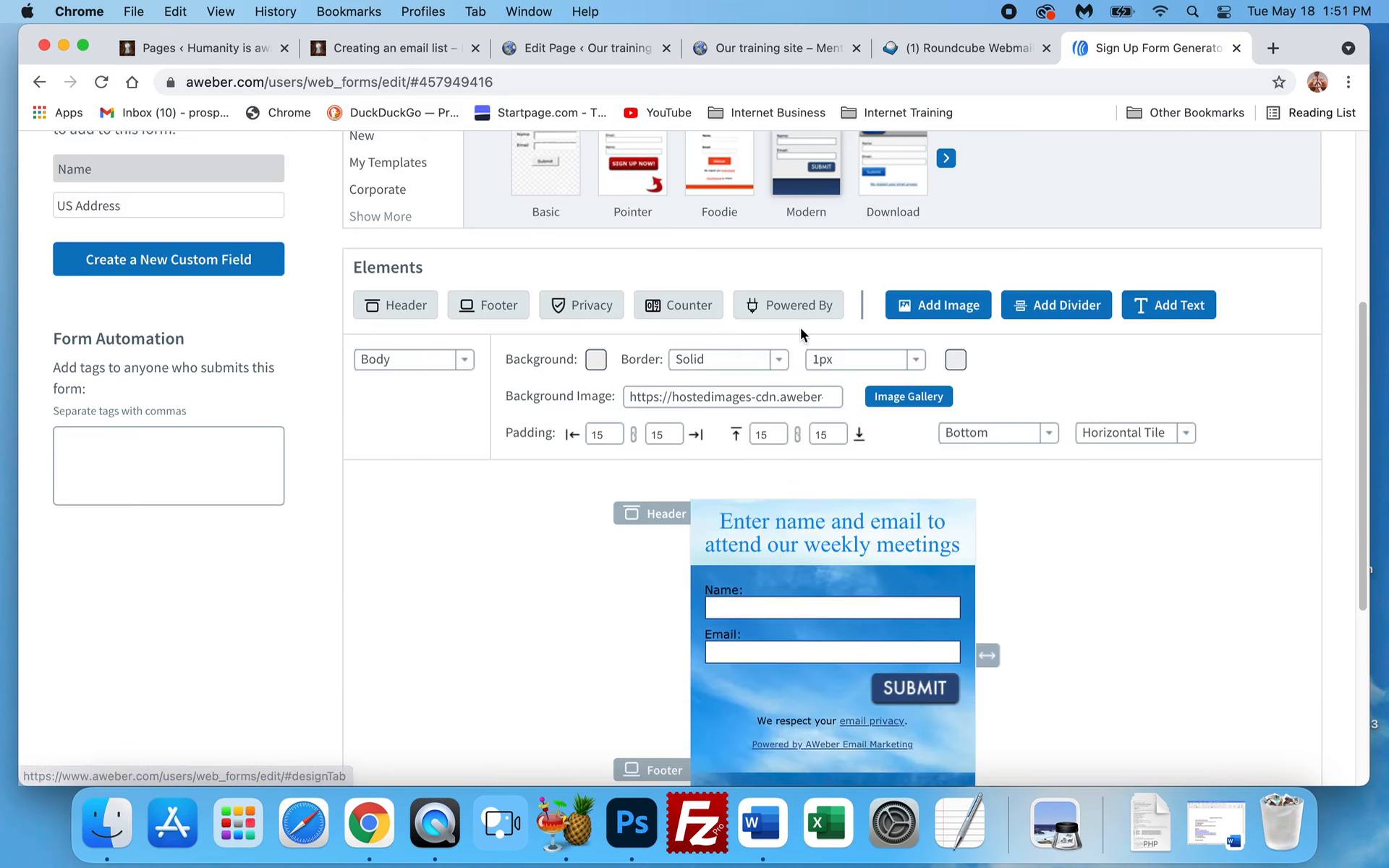
{"action": "left_click_drag", "start_coordinate": [988, 491], "coordinate": [1063, 502]}
{"action": "left_click", "coordinate": [1101, 726]}
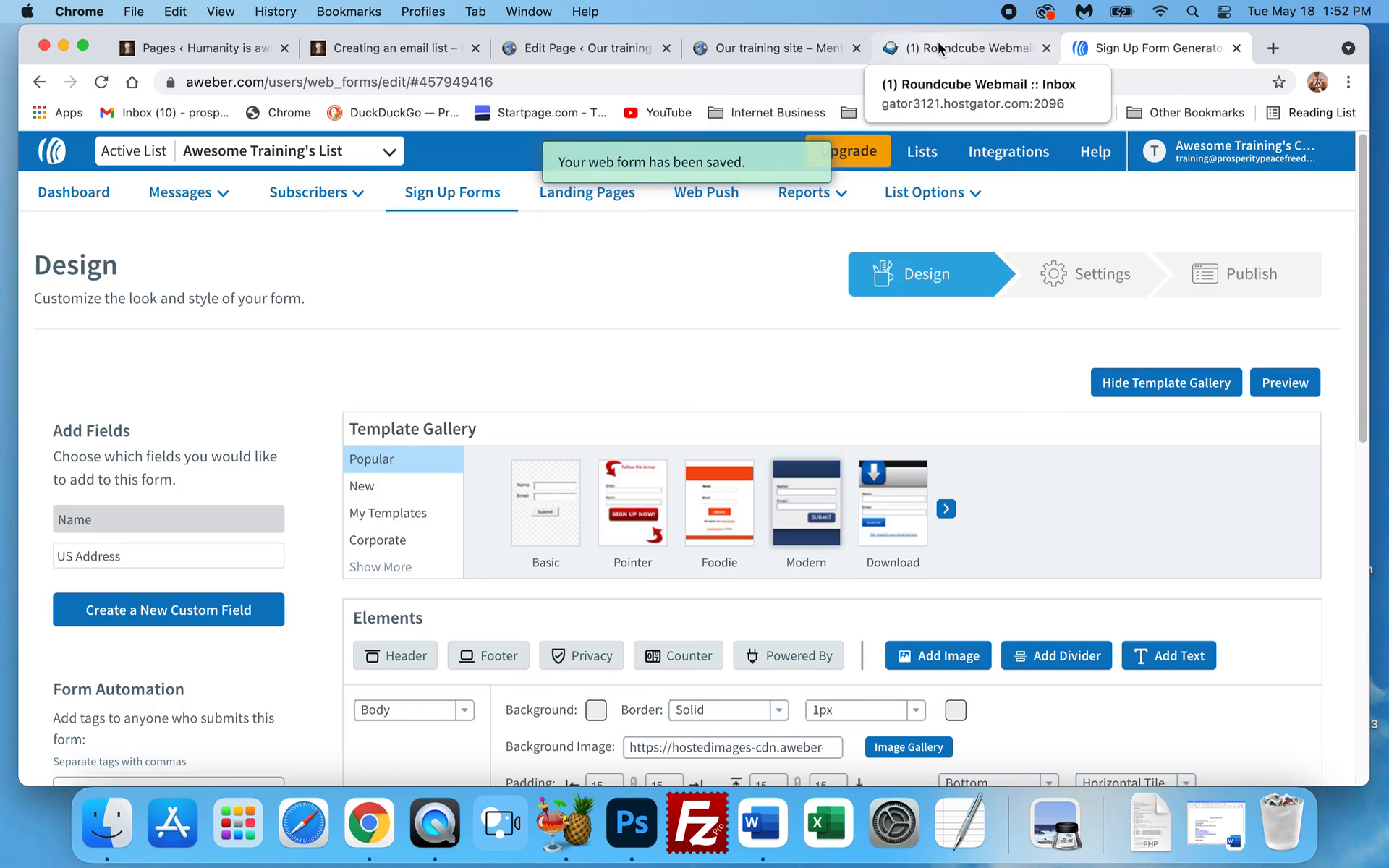
Reload the live home page and compare the widened sign up form with the adjacent video image
{"action": "left_click", "coordinate": [788, 47]}
{"action": "left_click", "coordinate": [102, 82]}
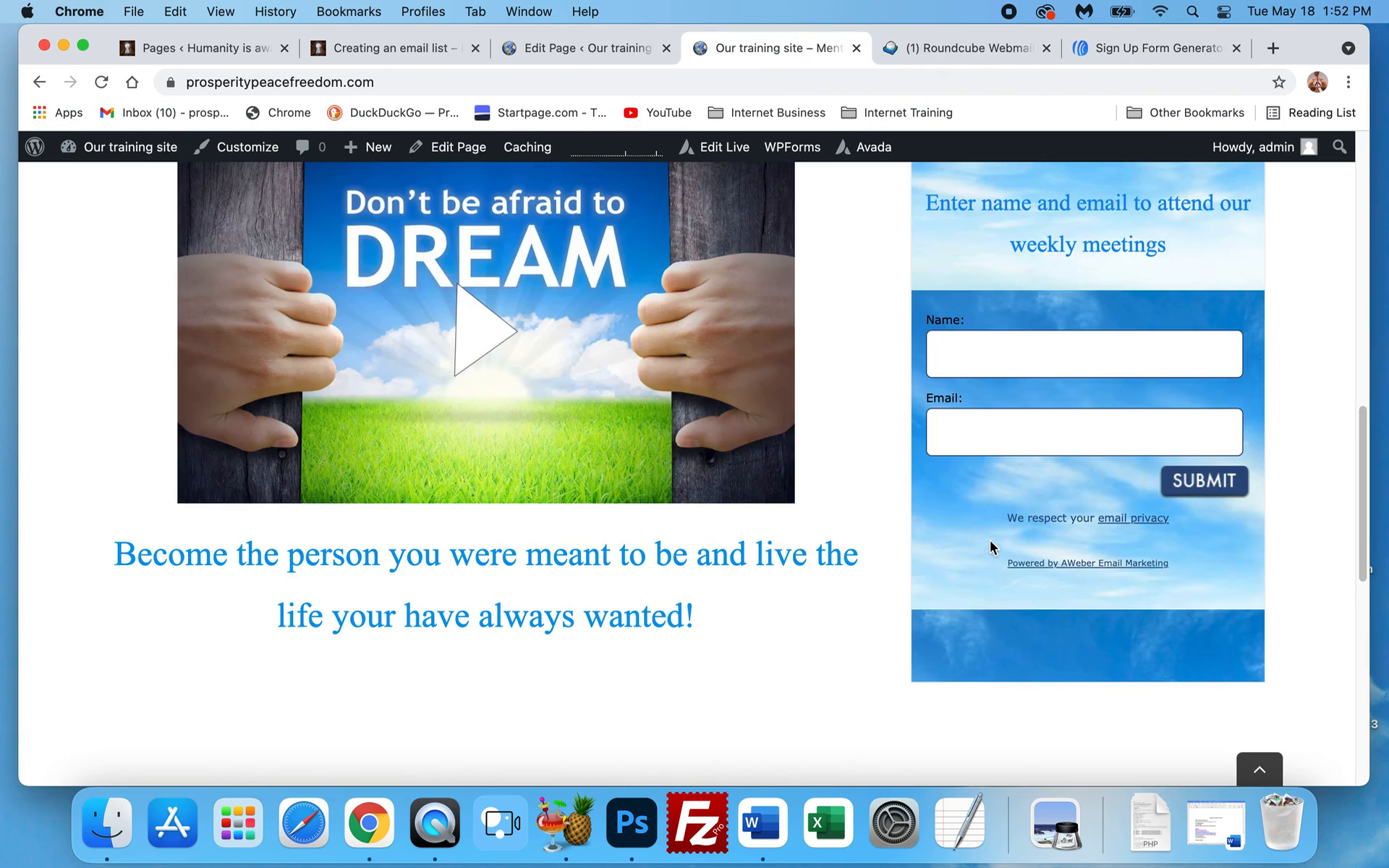
{"action": "scroll", "coordinate": [1143, 427], "scroll_direction": "up", "scroll_amount": 2}
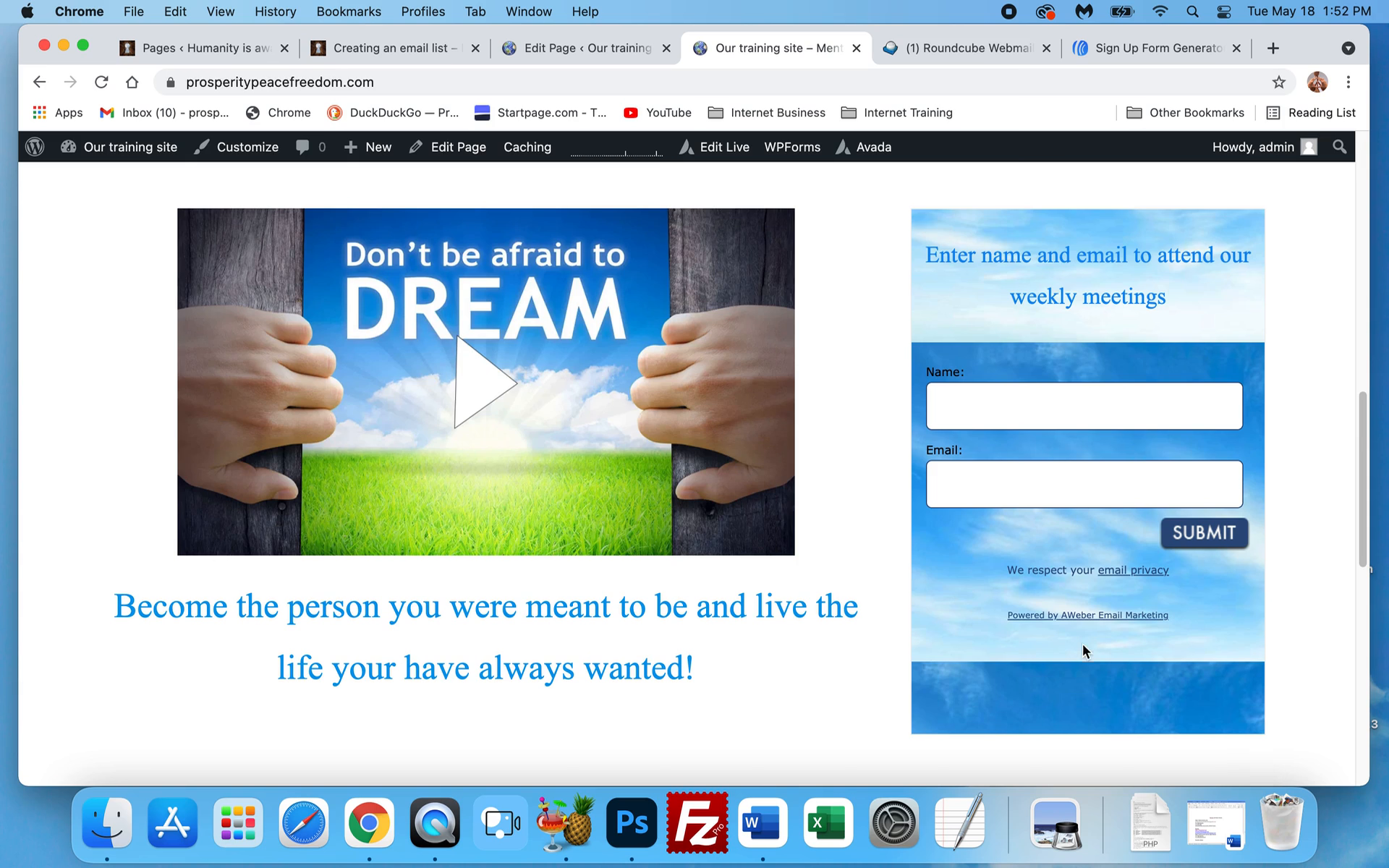
{"action": "scroll", "coordinate": [1039, 493], "scroll_direction": "up", "scroll_amount": 10}
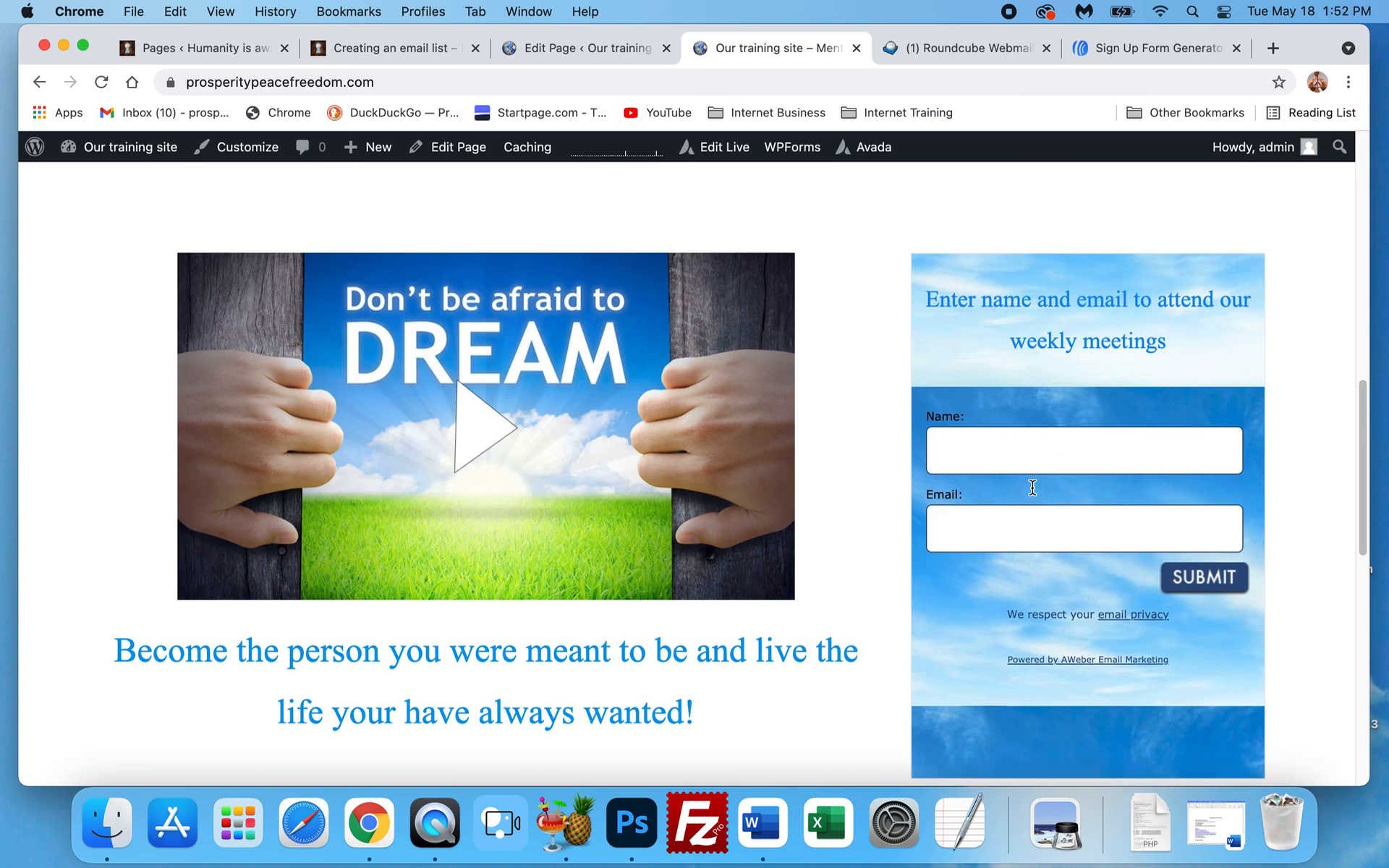
{"action": "scroll", "coordinate": [1039, 471], "scroll_direction": "down", "scroll_amount": 10}
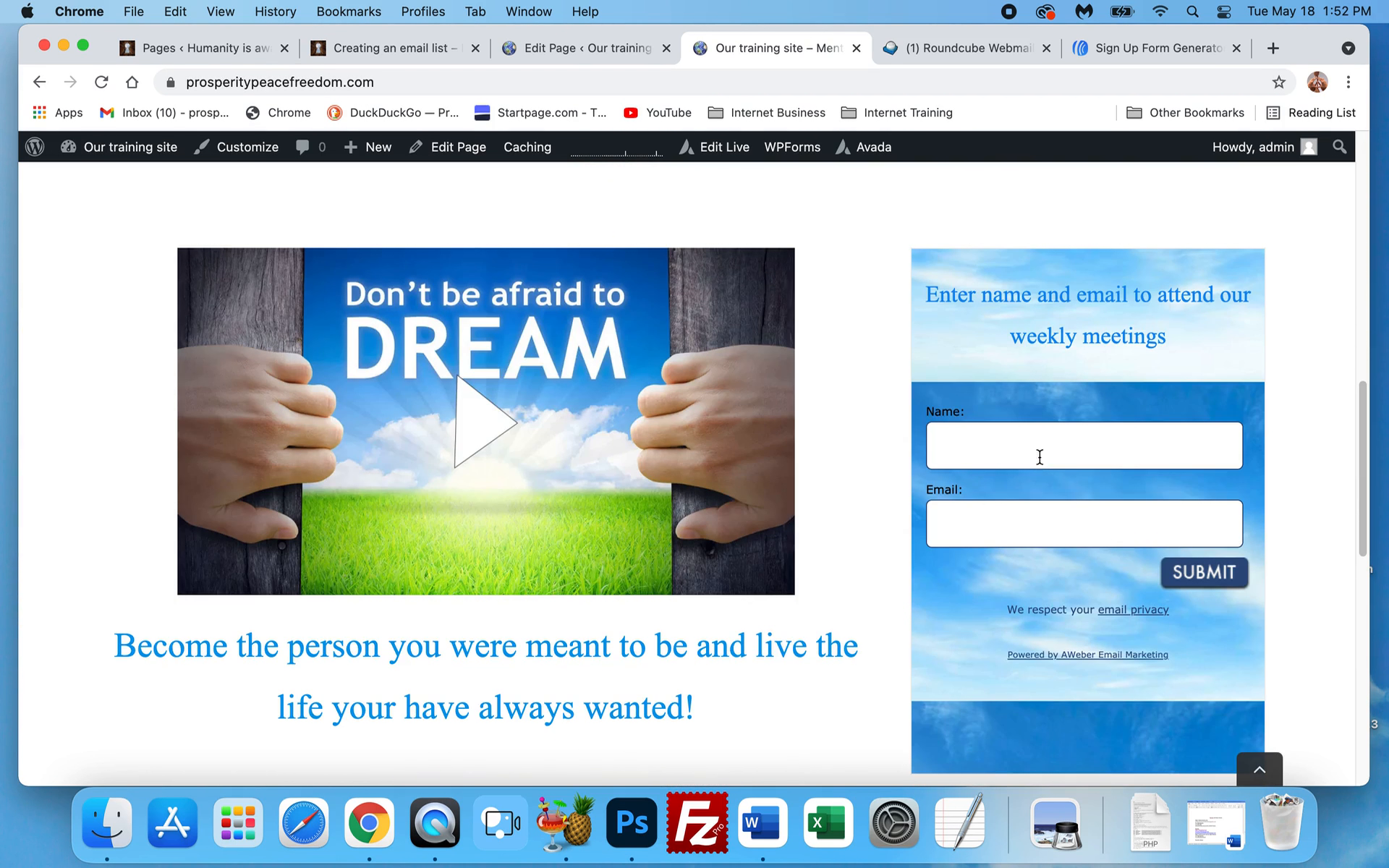
{"action": "scroll", "coordinate": [1039, 437], "scroll_direction": "down", "scroll_amount": 1}
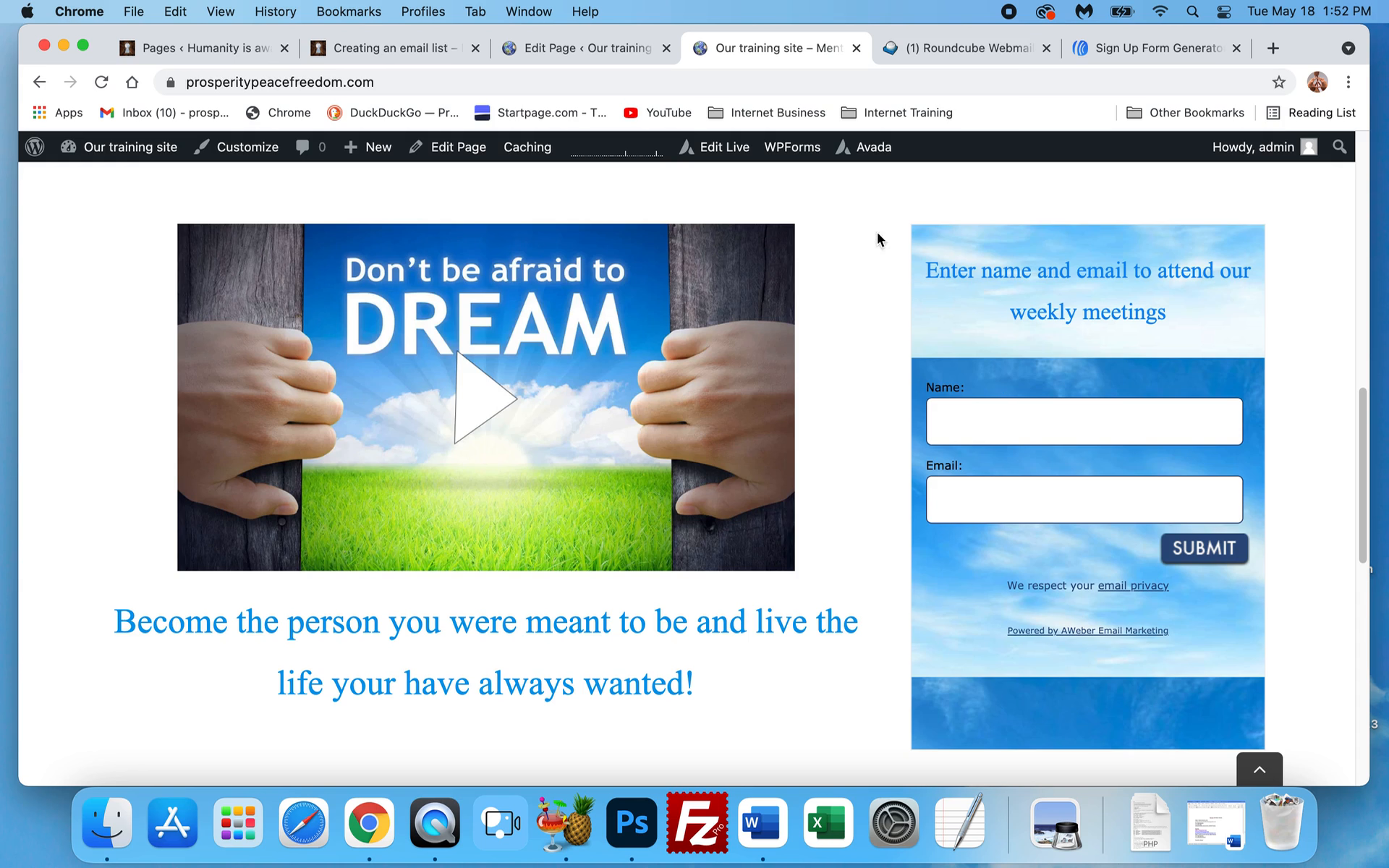
{"action": "mouse_move", "coordinate": [859, 154]}
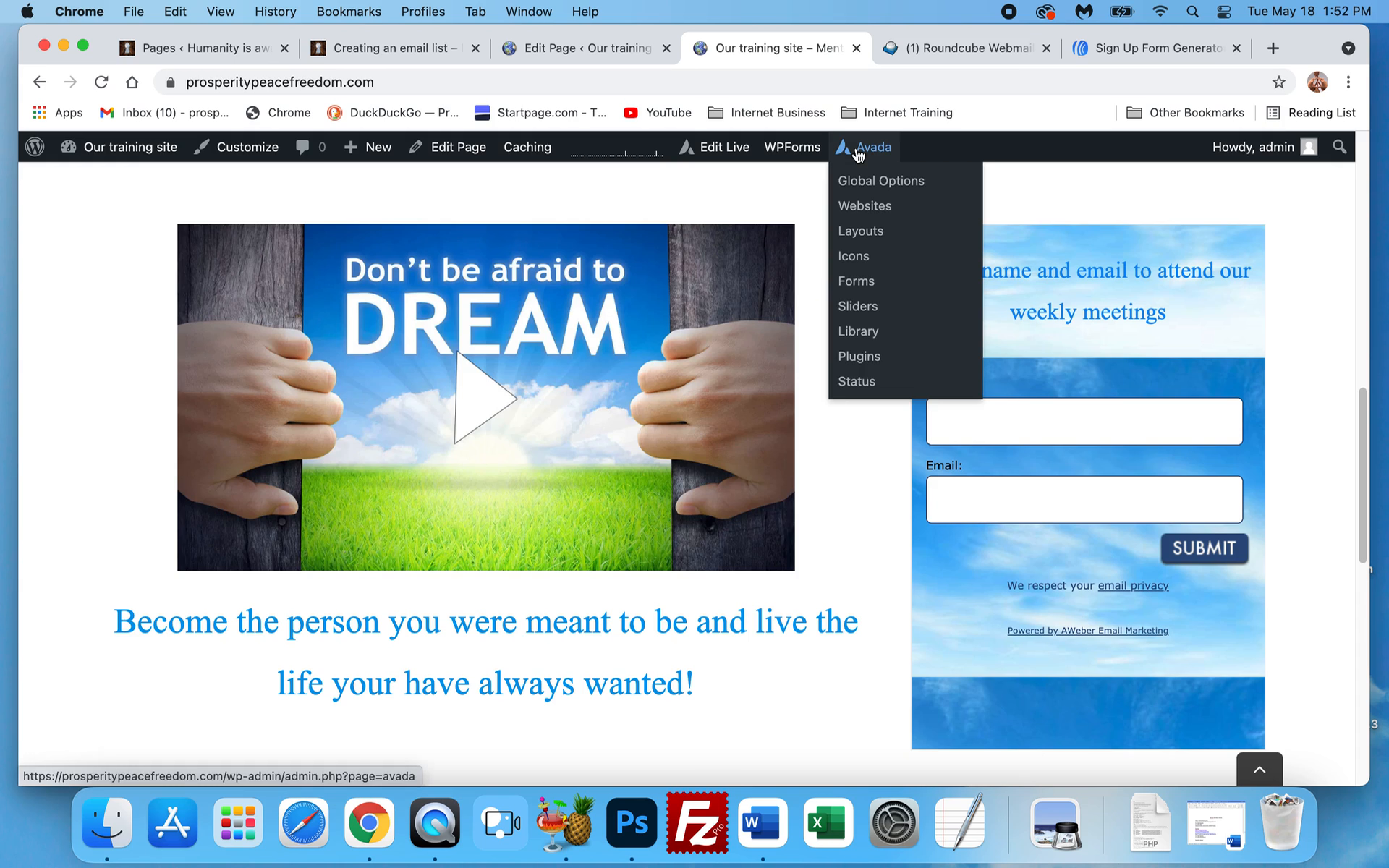
Return to the AWeber form generator and examine the Messages and Subscribers options and the form's design
{"action": "left_click", "coordinate": [1149, 49]}
{"action": "scroll", "coordinate": [737, 392], "scroll_direction": "down", "scroll_amount": 3}
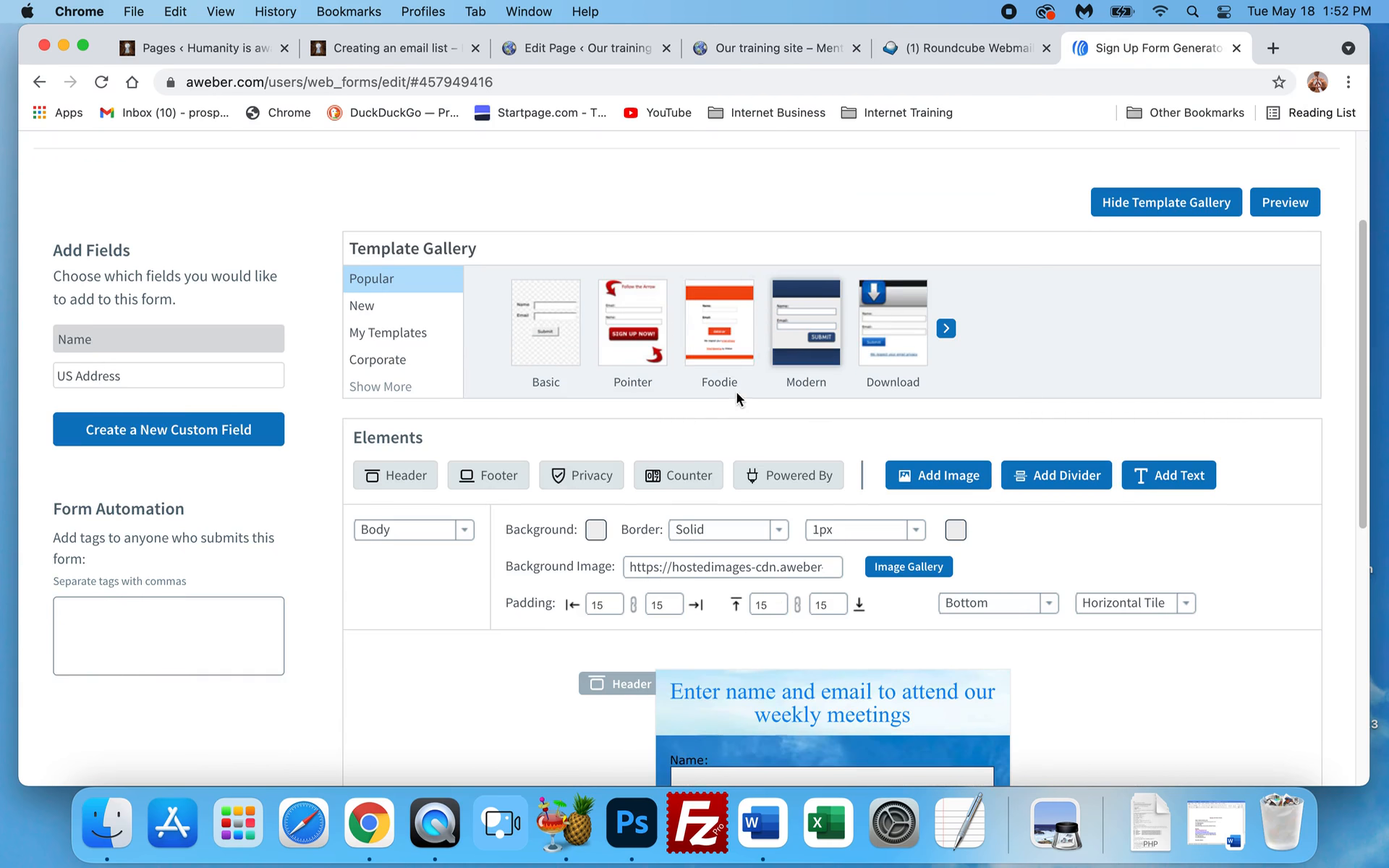
{"action": "scroll", "coordinate": [733, 394], "scroll_direction": "down", "scroll_amount": 3}
{"action": "scroll", "coordinate": [457, 402], "scroll_direction": "up", "scroll_amount": 5}
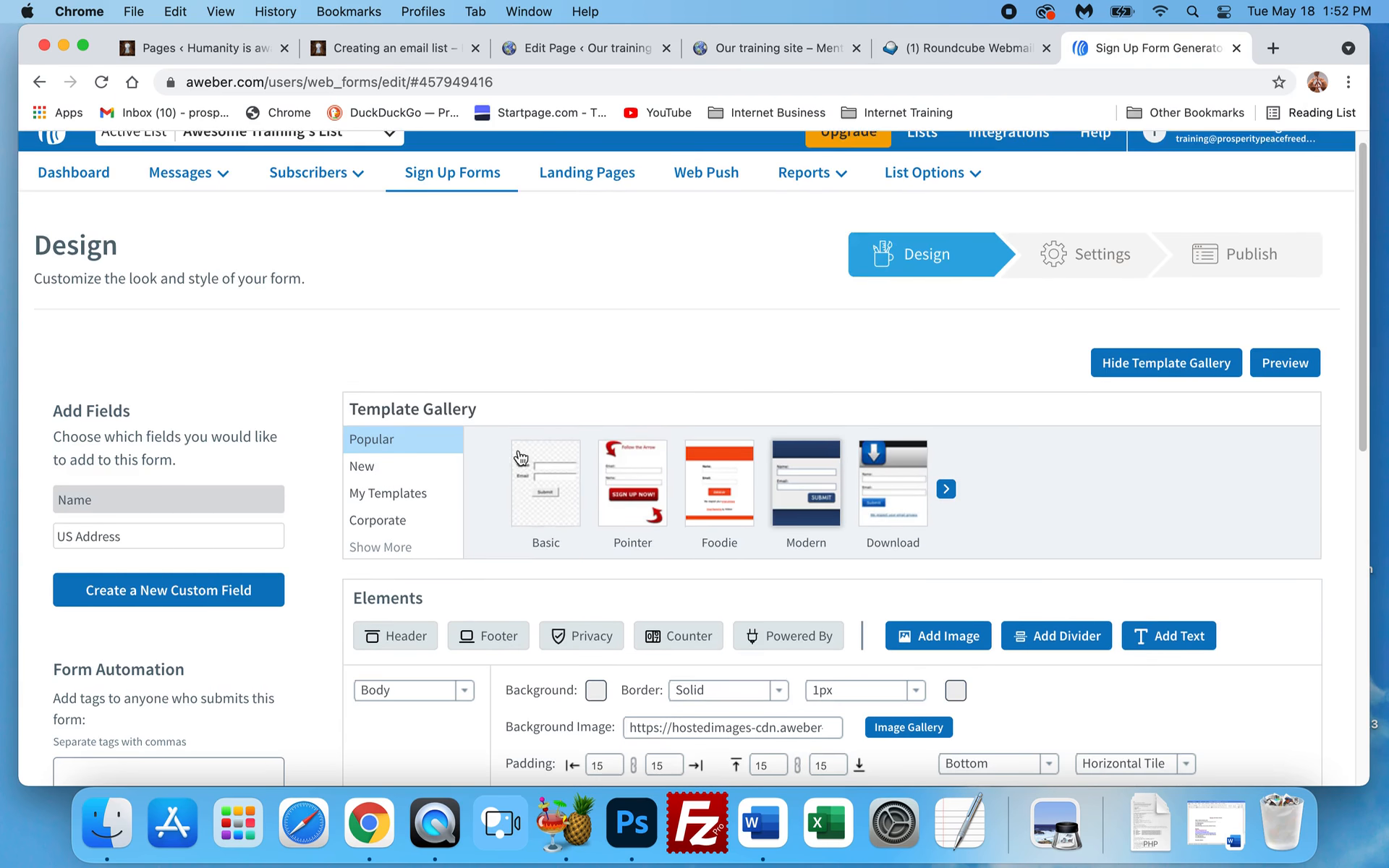
{"action": "mouse_move", "coordinate": [318, 206]}
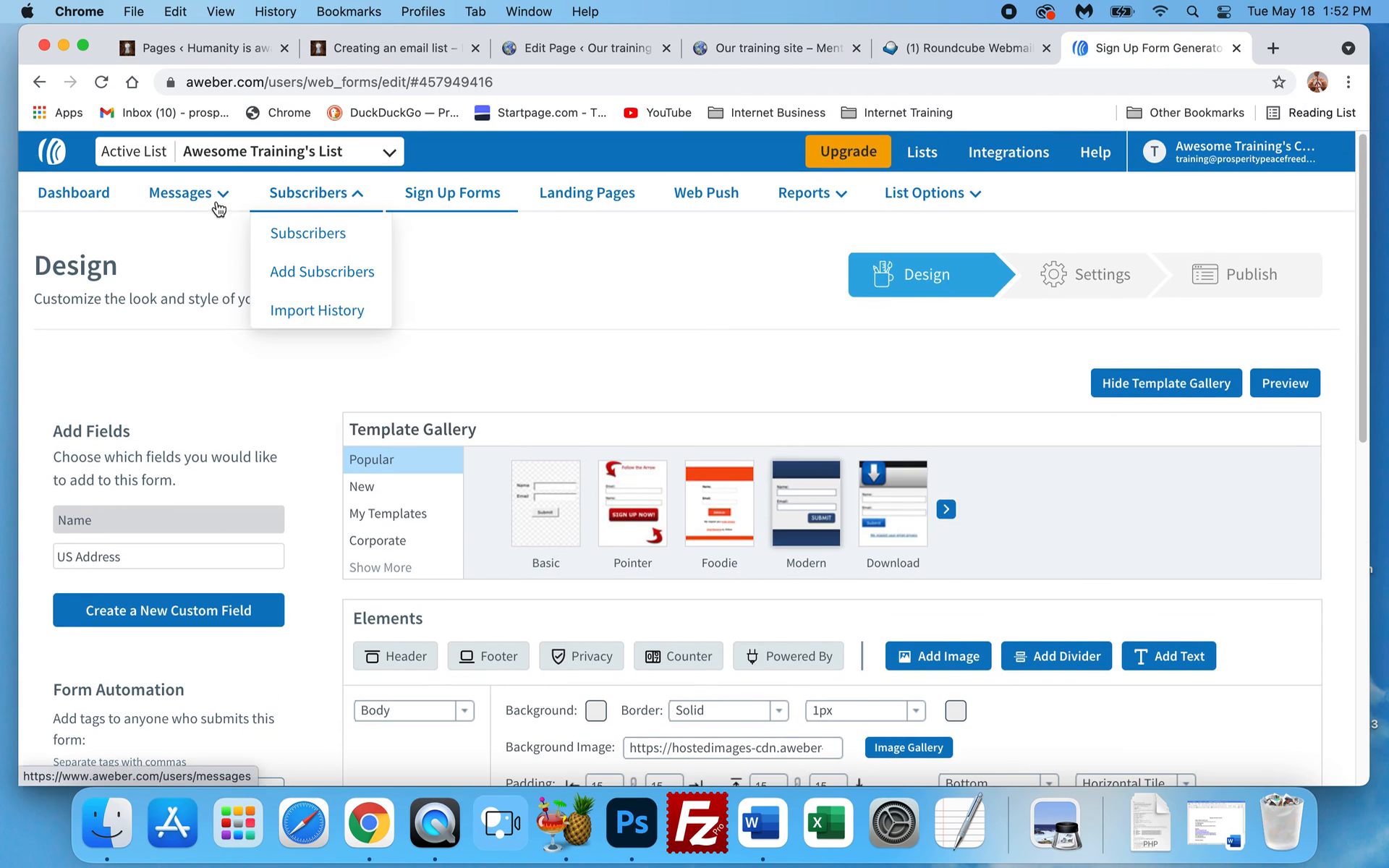
{"action": "mouse_move", "coordinate": [200, 206]}
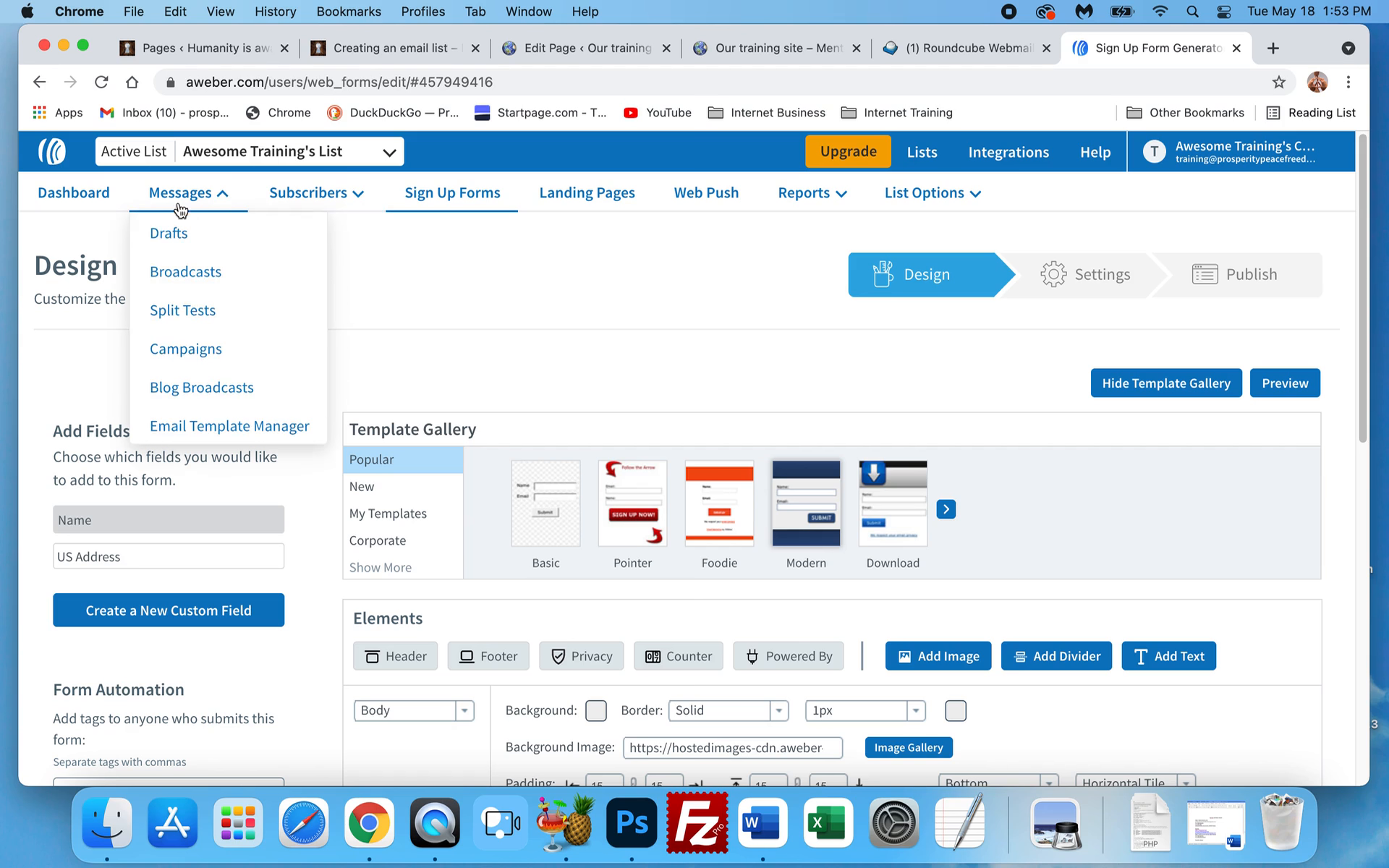
{"action": "scroll", "coordinate": [636, 452], "scroll_direction": "down", "scroll_amount": 10}
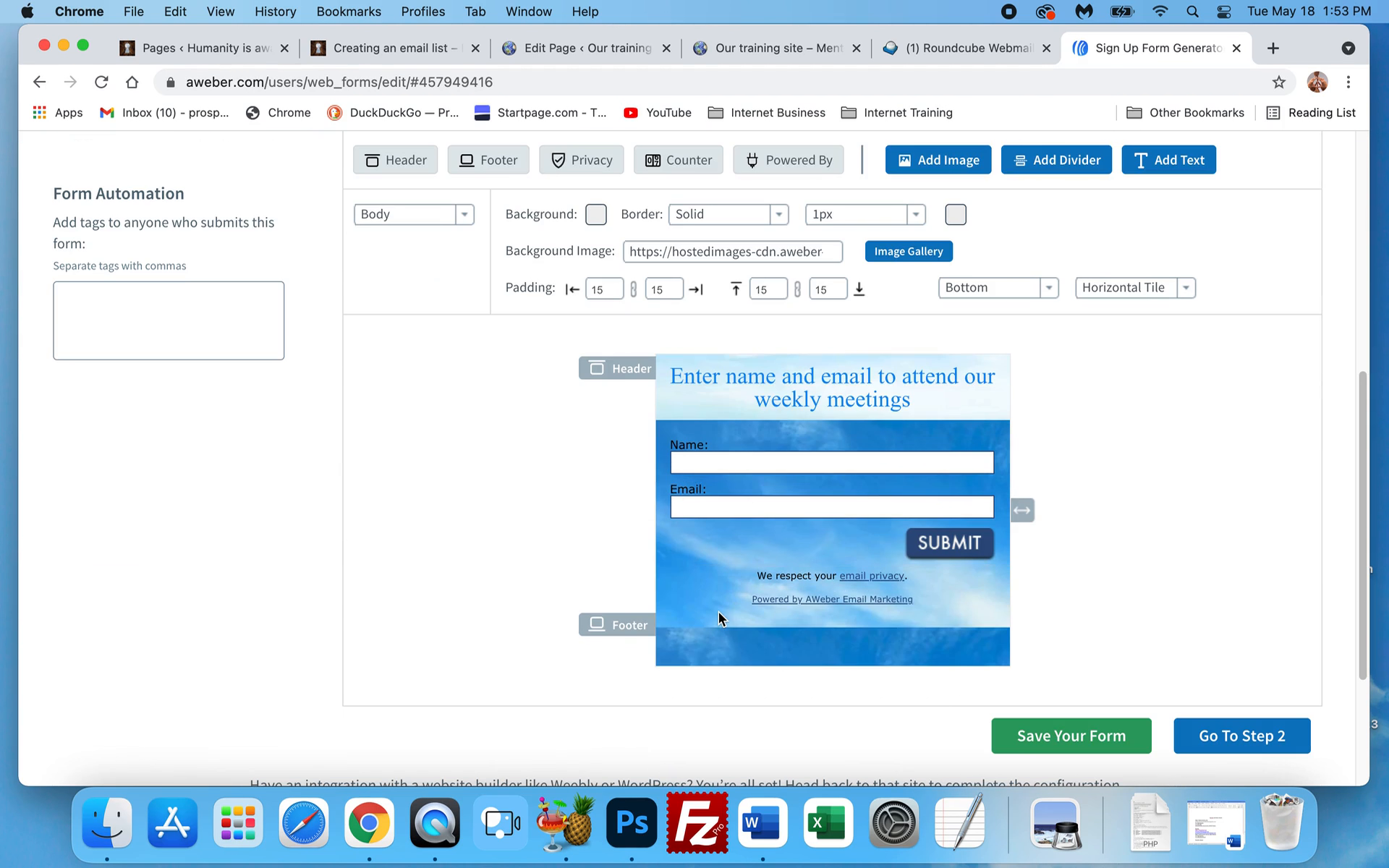
{"action": "scroll", "coordinate": [456, 514], "scroll_direction": "up", "scroll_amount": 1}
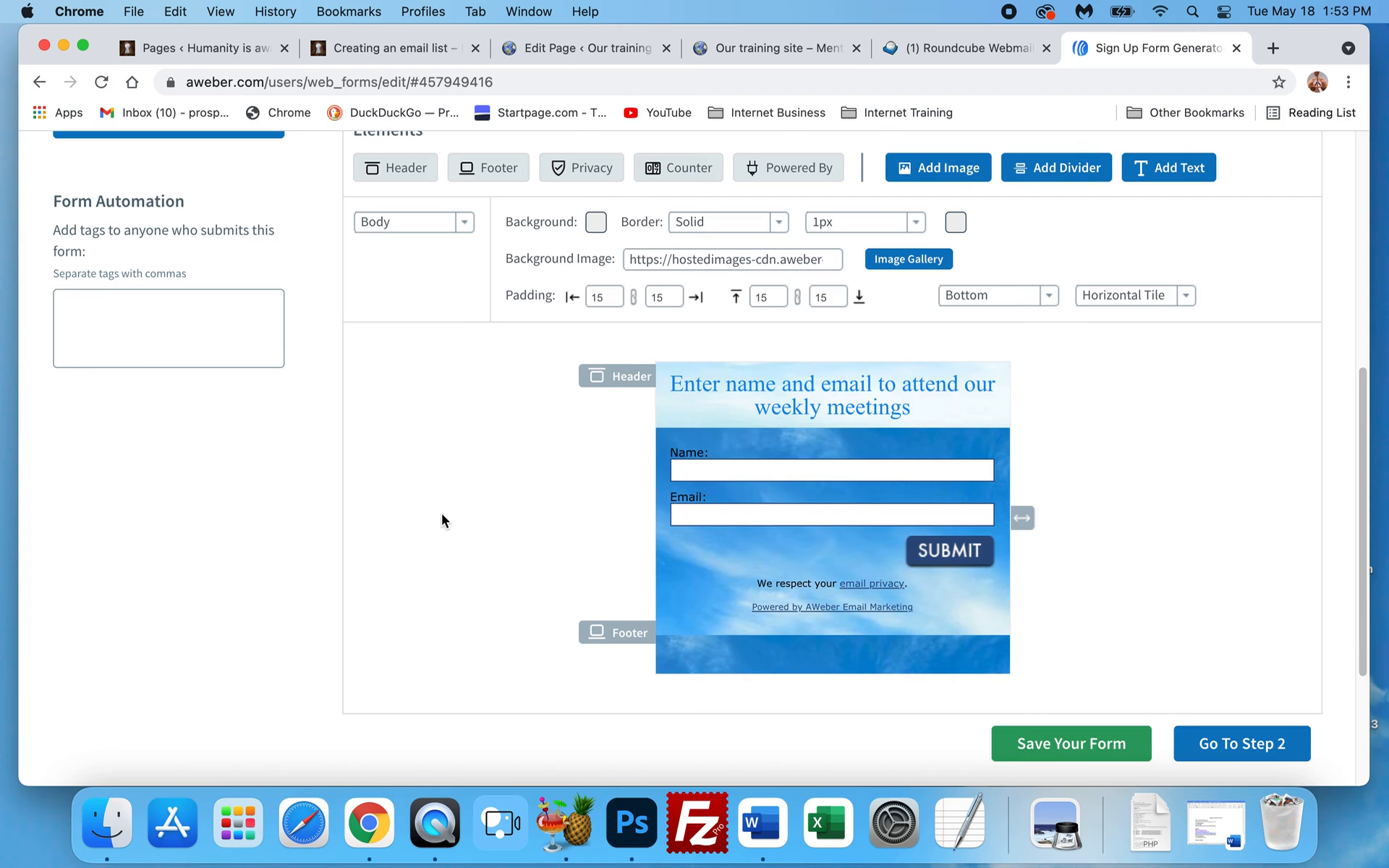
{"action": "scroll", "coordinate": [445, 517], "scroll_direction": "up", "scroll_amount": 10}
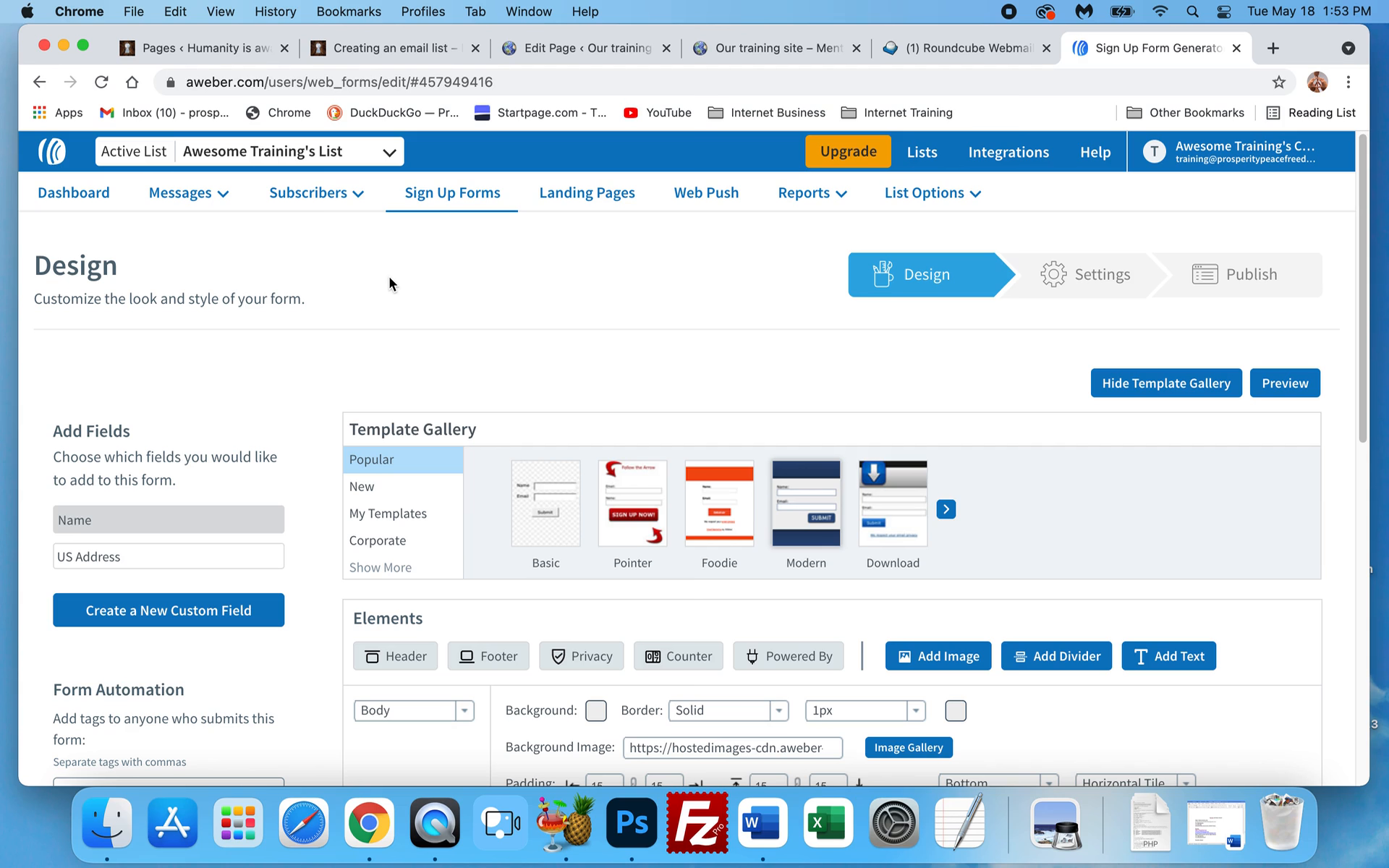
{"action": "scroll", "coordinate": [447, 319], "scroll_direction": "down", "scroll_amount": 3}
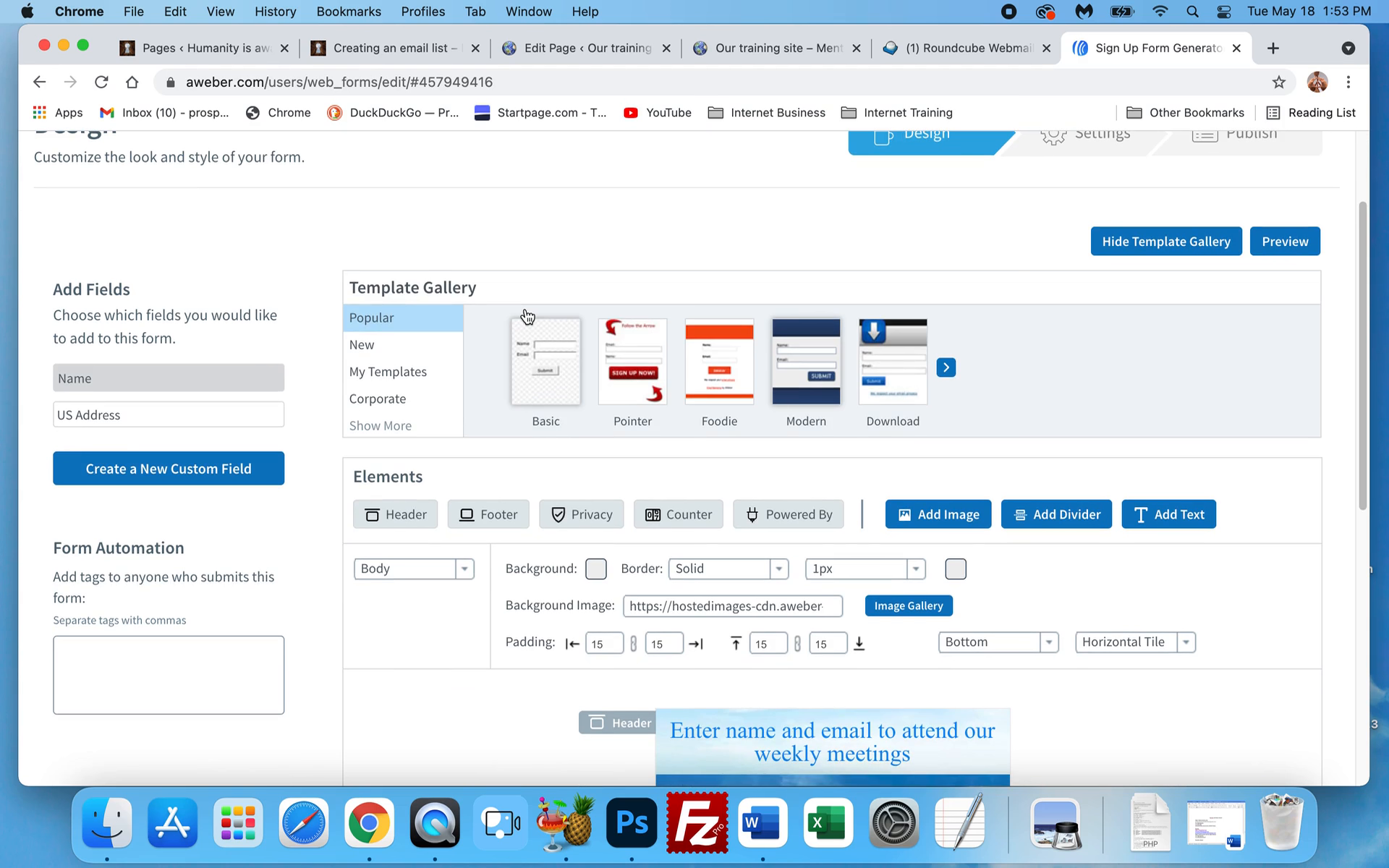
Switch to the live home page and examine the sign up form beside the video image and the footer widgets
{"action": "scroll", "coordinate": [521, 318], "scroll_direction": "up", "scroll_amount": 3}
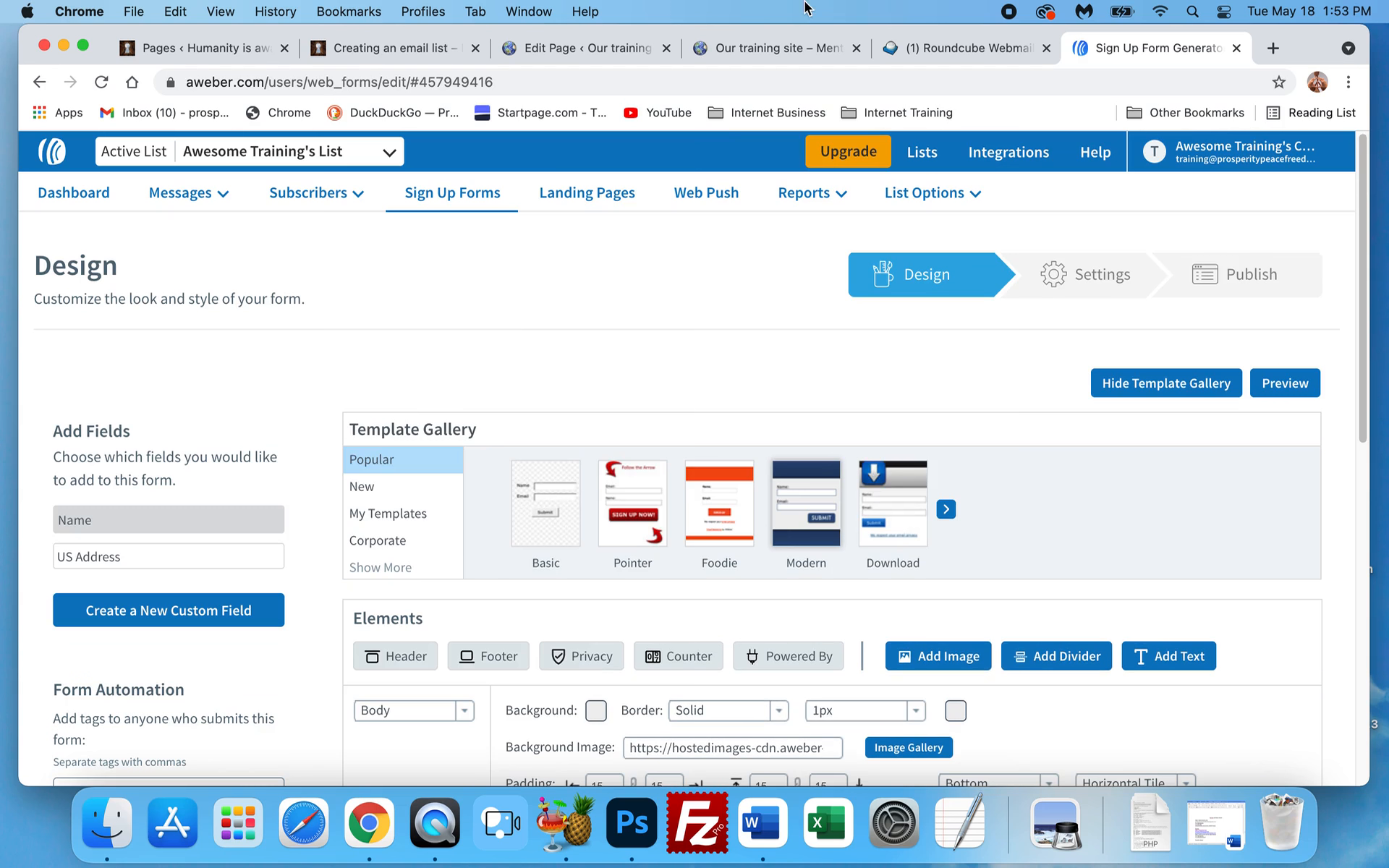
{"action": "left_click", "coordinate": [574, 46]}
{"action": "left_click", "coordinate": [772, 47]}
{"action": "scroll", "coordinate": [754, 447], "scroll_direction": "down", "scroll_amount": 5}
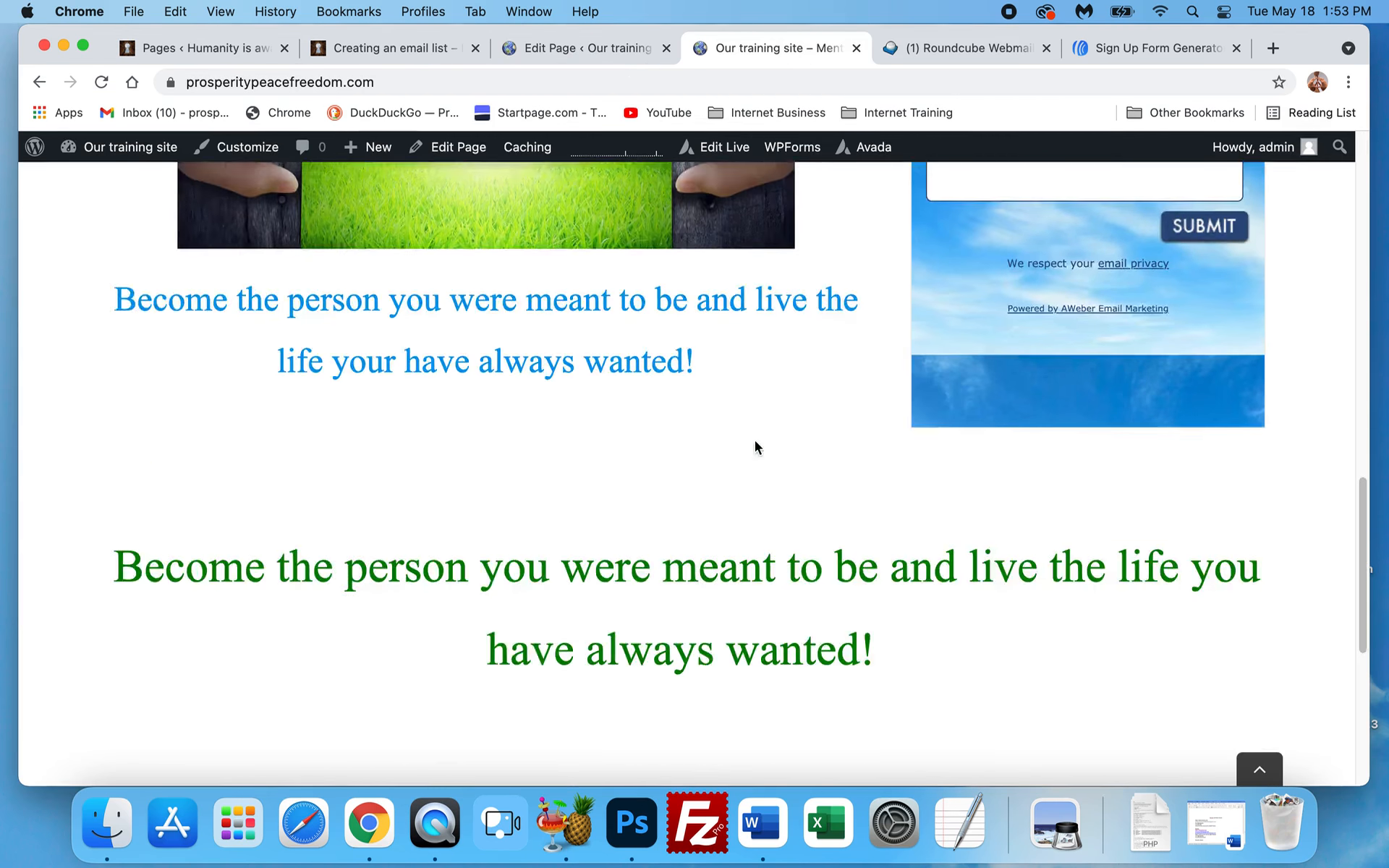
{"action": "scroll", "coordinate": [759, 452], "scroll_direction": "down", "scroll_amount": 5}
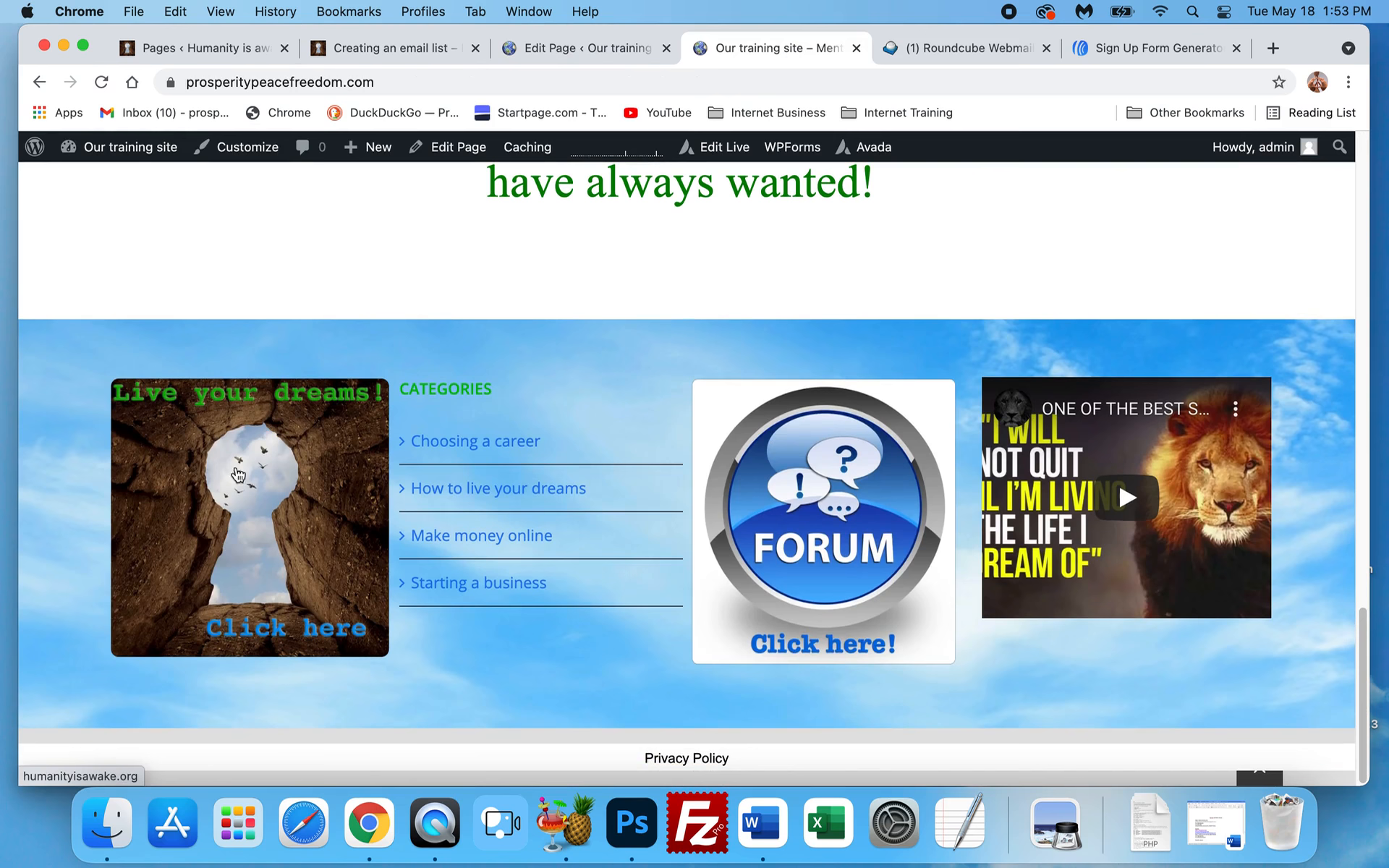
{"action": "scroll", "coordinate": [1075, 615], "scroll_direction": "up", "scroll_amount": 5}
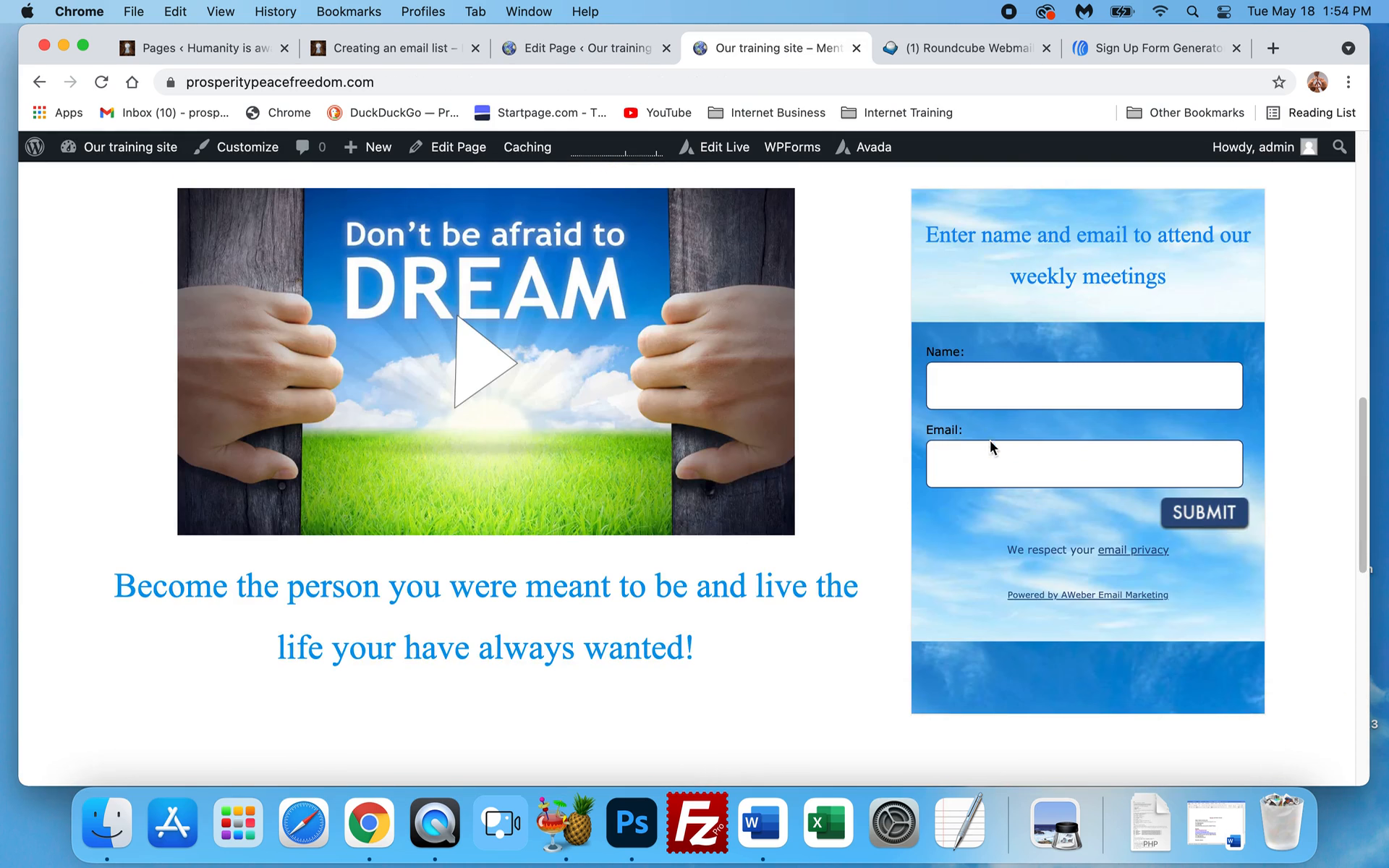
{"action": "scroll", "coordinate": [1048, 301], "scroll_direction": "up", "scroll_amount": 1}
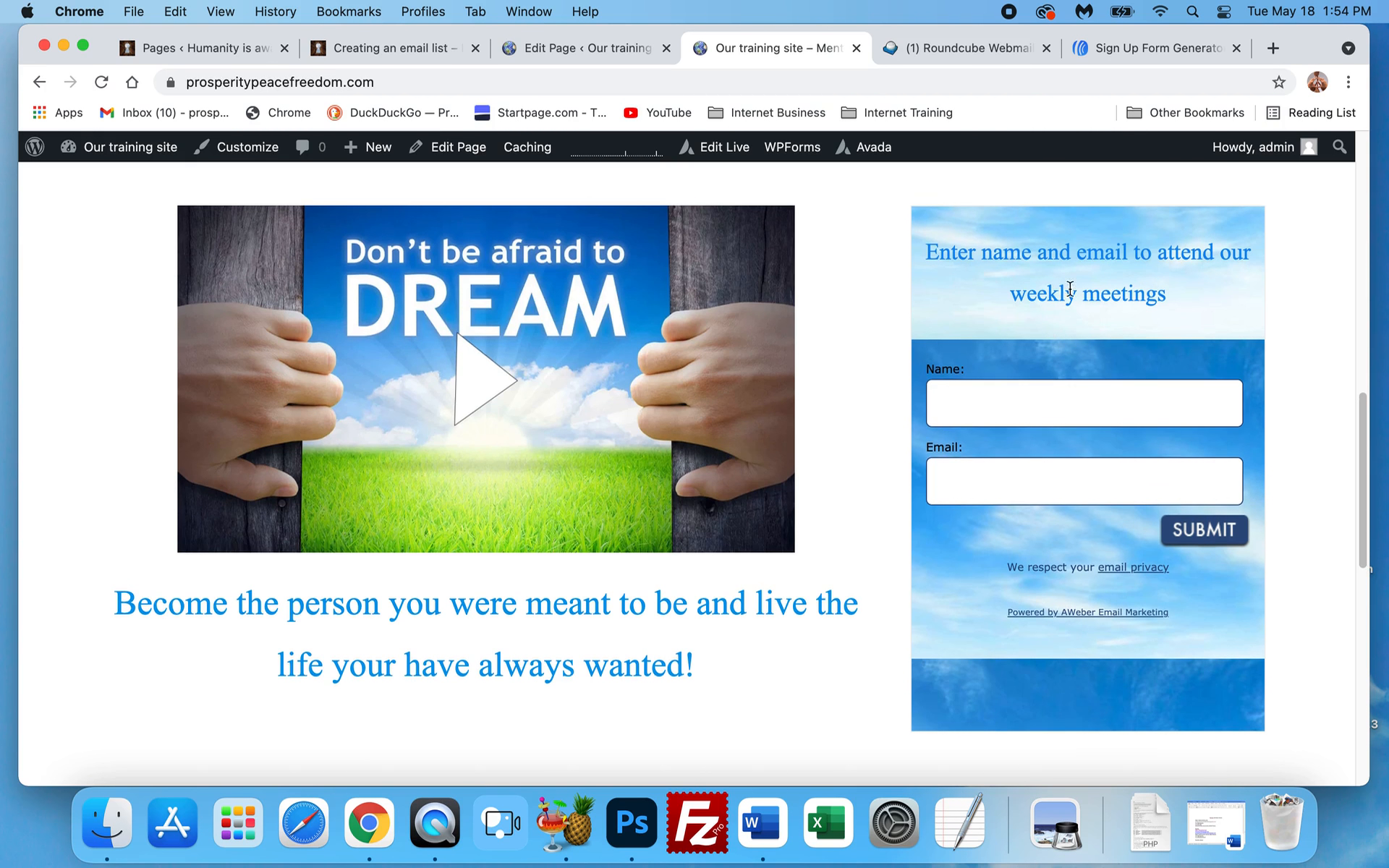
Return to AWeber, open the Sign Up Forms list, and view the options for creating a sign up form
{"action": "left_click", "coordinate": [1136, 46]}
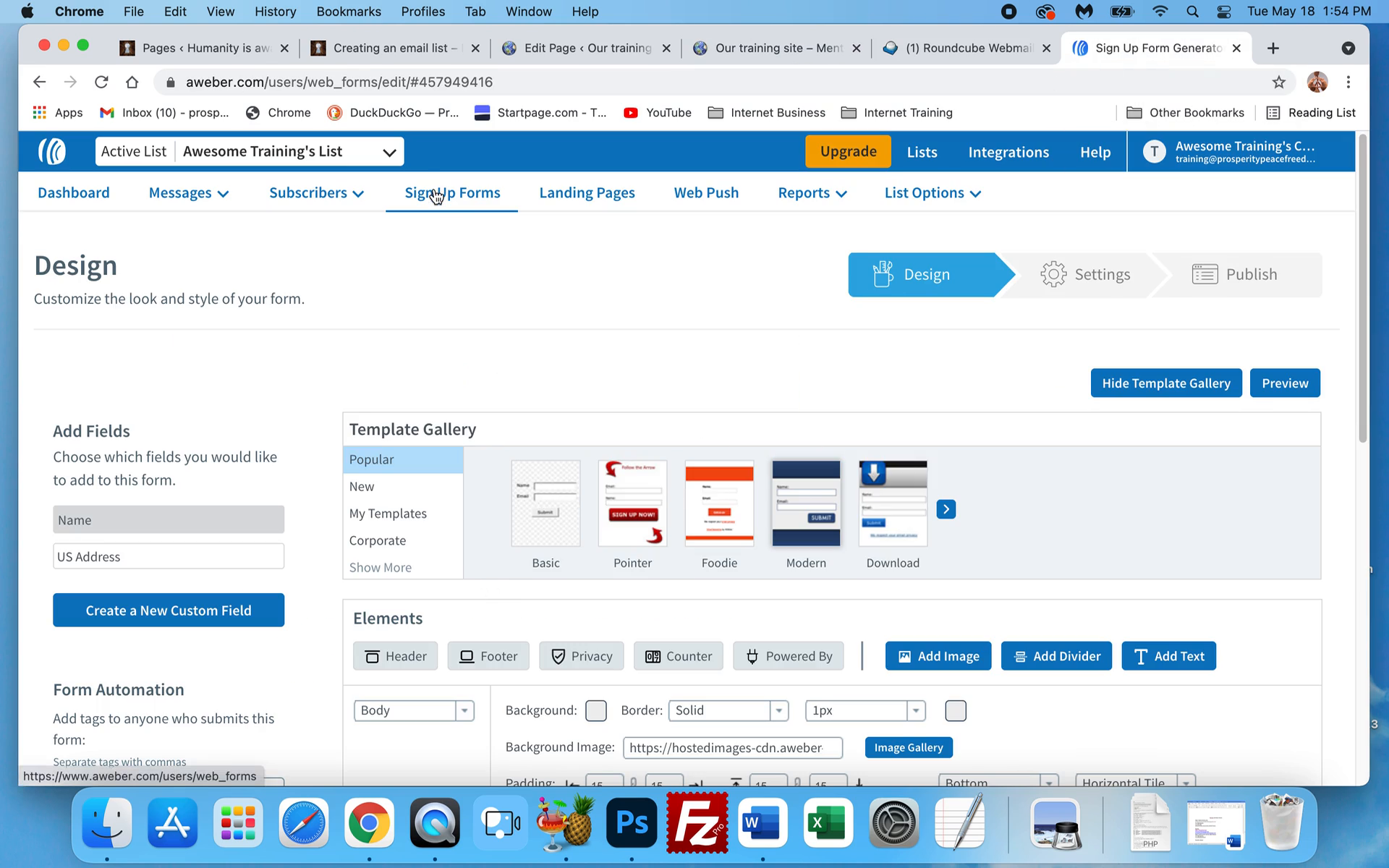
{"action": "left_click", "coordinate": [495, 209]}
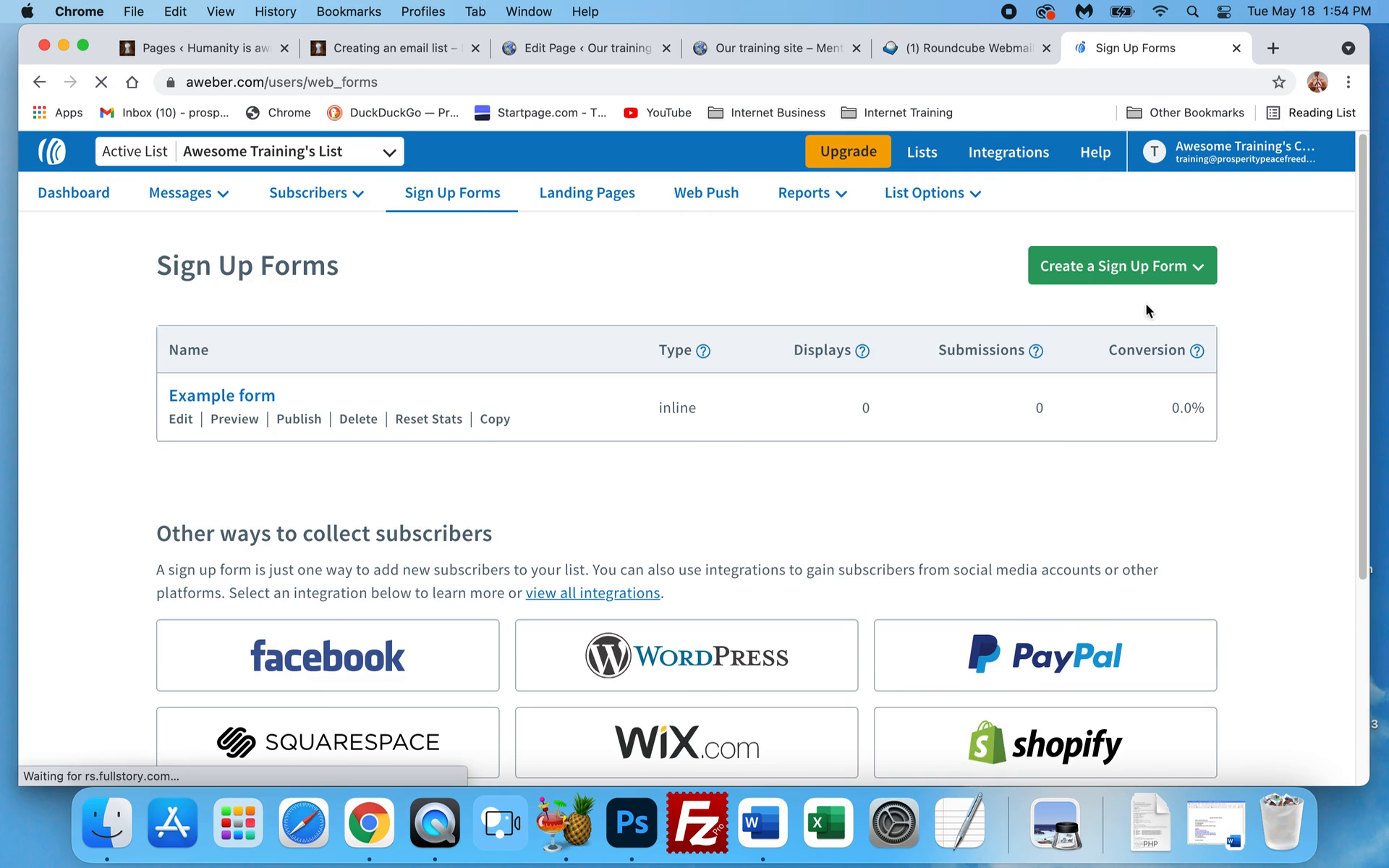
{"action": "left_click", "coordinate": [1183, 273]}
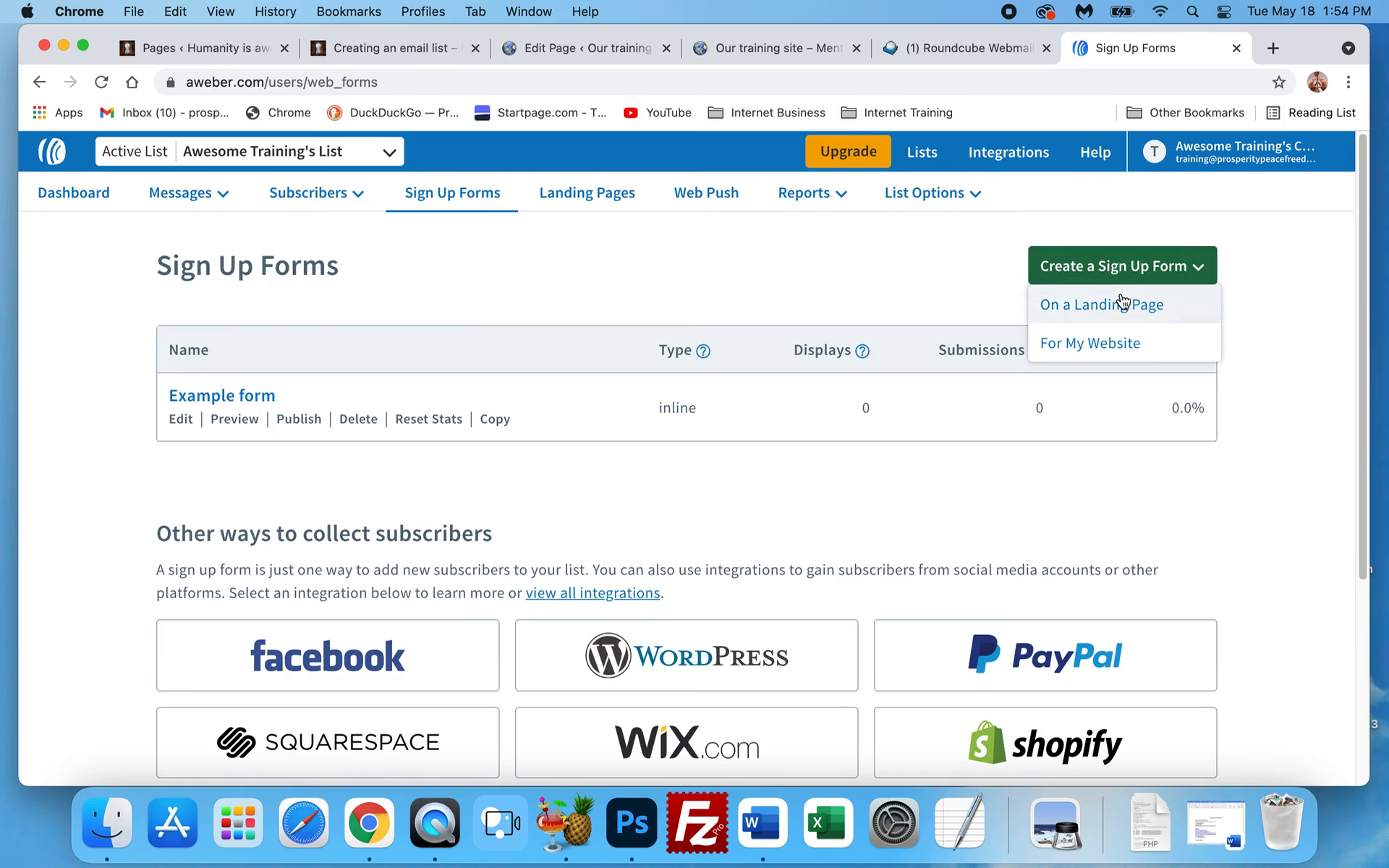
{"action": "left_click", "coordinate": [282, 475]}
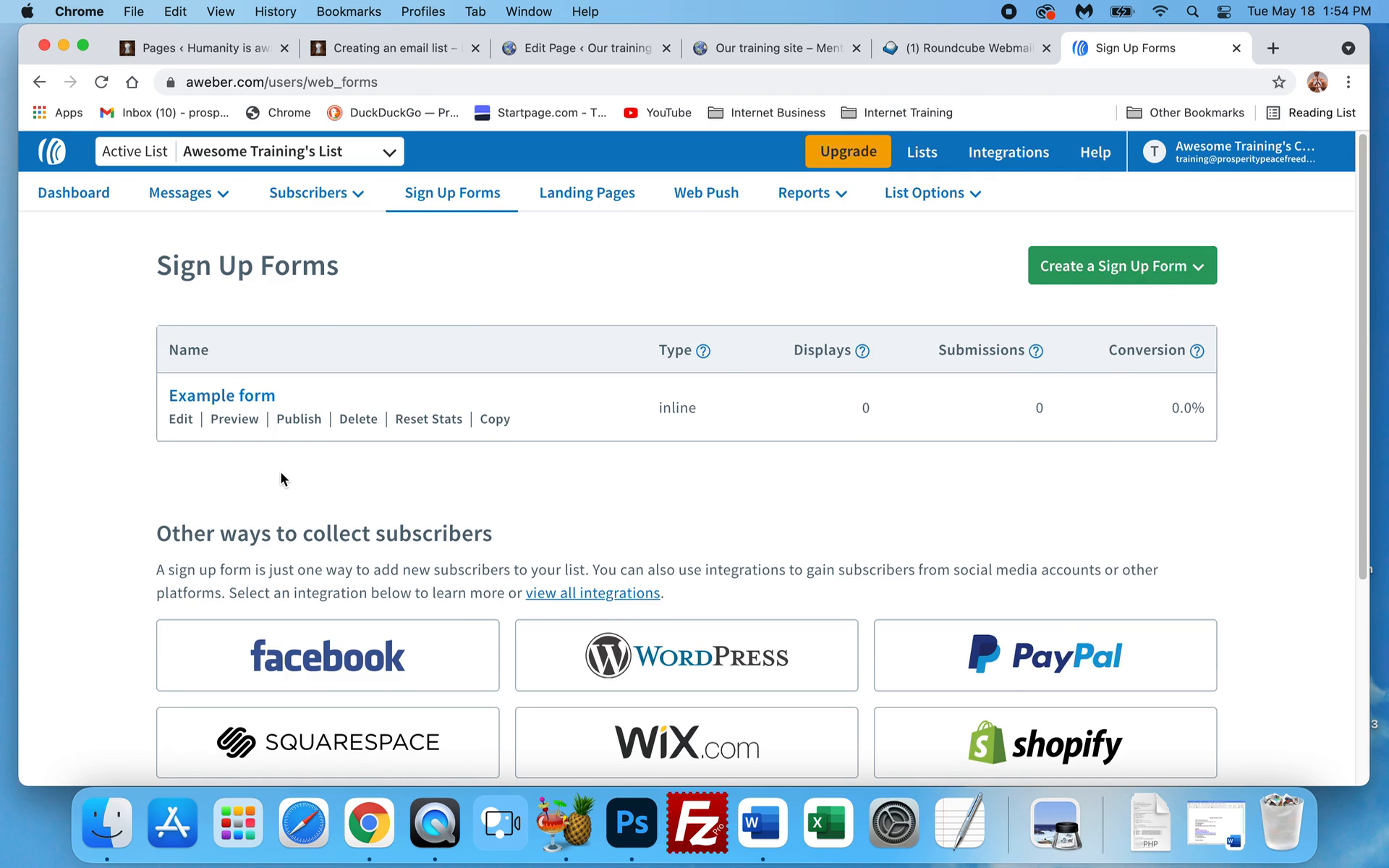
Open "Example form" for editing and examine its layout and the list of form parts that can be styled
{"action": "left_click", "coordinate": [223, 397]}
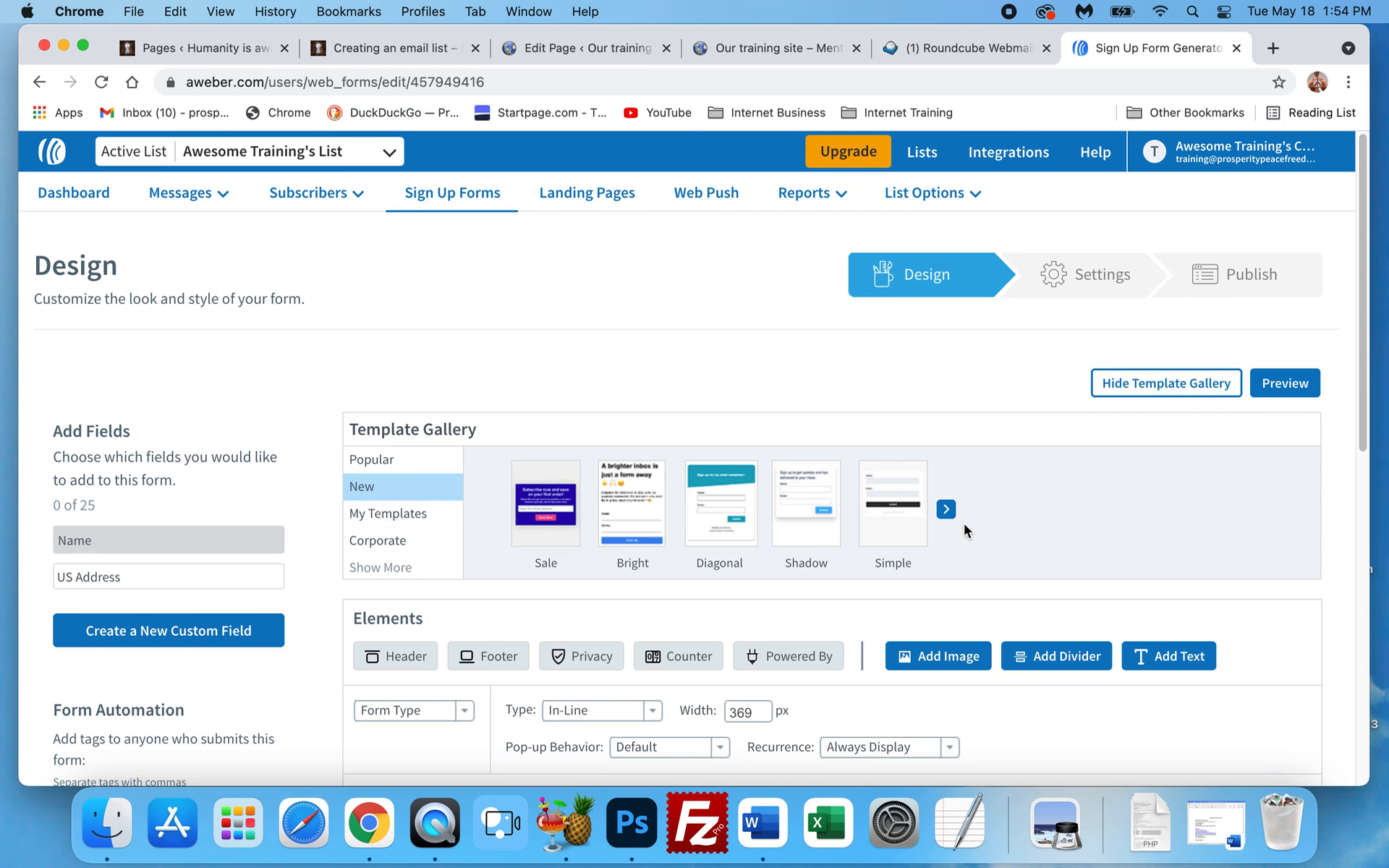
{"action": "scroll", "coordinate": [958, 521], "scroll_direction": "down", "scroll_amount": 4}
{"action": "scroll", "coordinate": [940, 518], "scroll_direction": "down", "scroll_amount": 1}
{"action": "scroll", "coordinate": [402, 337], "scroll_direction": "down", "scroll_amount": 2}
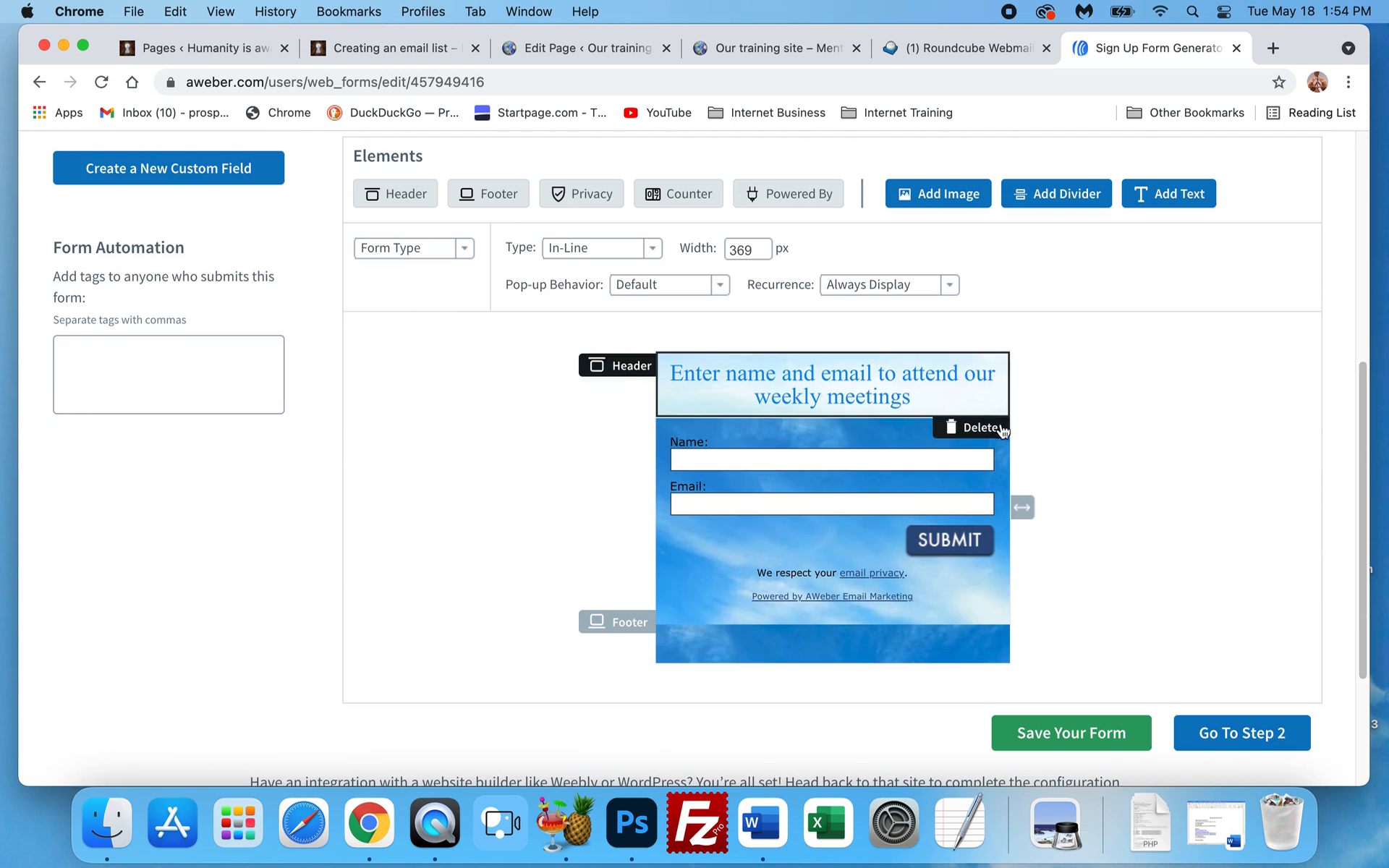
{"action": "mouse_move", "coordinate": [949, 620]}
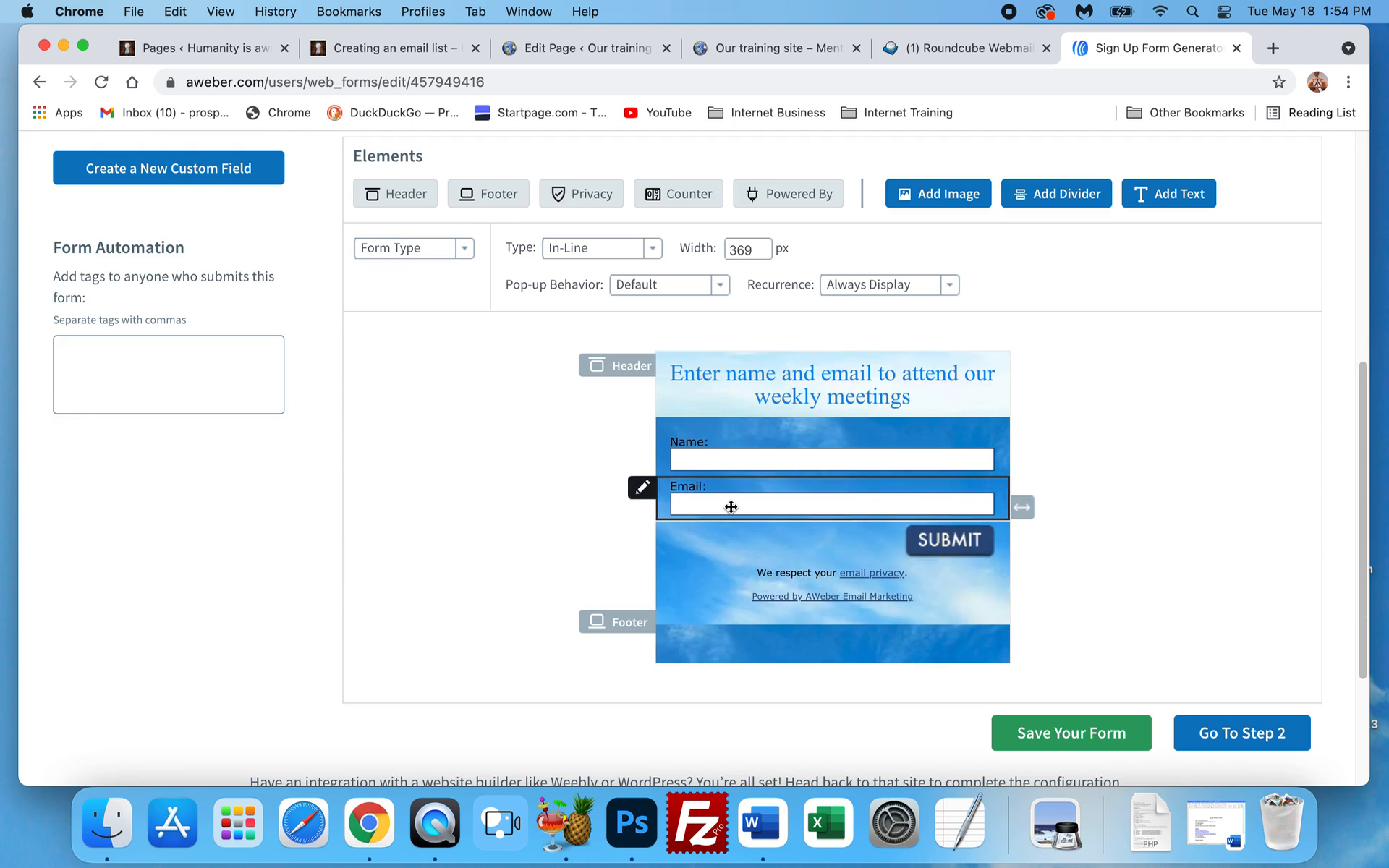
{"action": "mouse_move", "coordinate": [753, 644]}
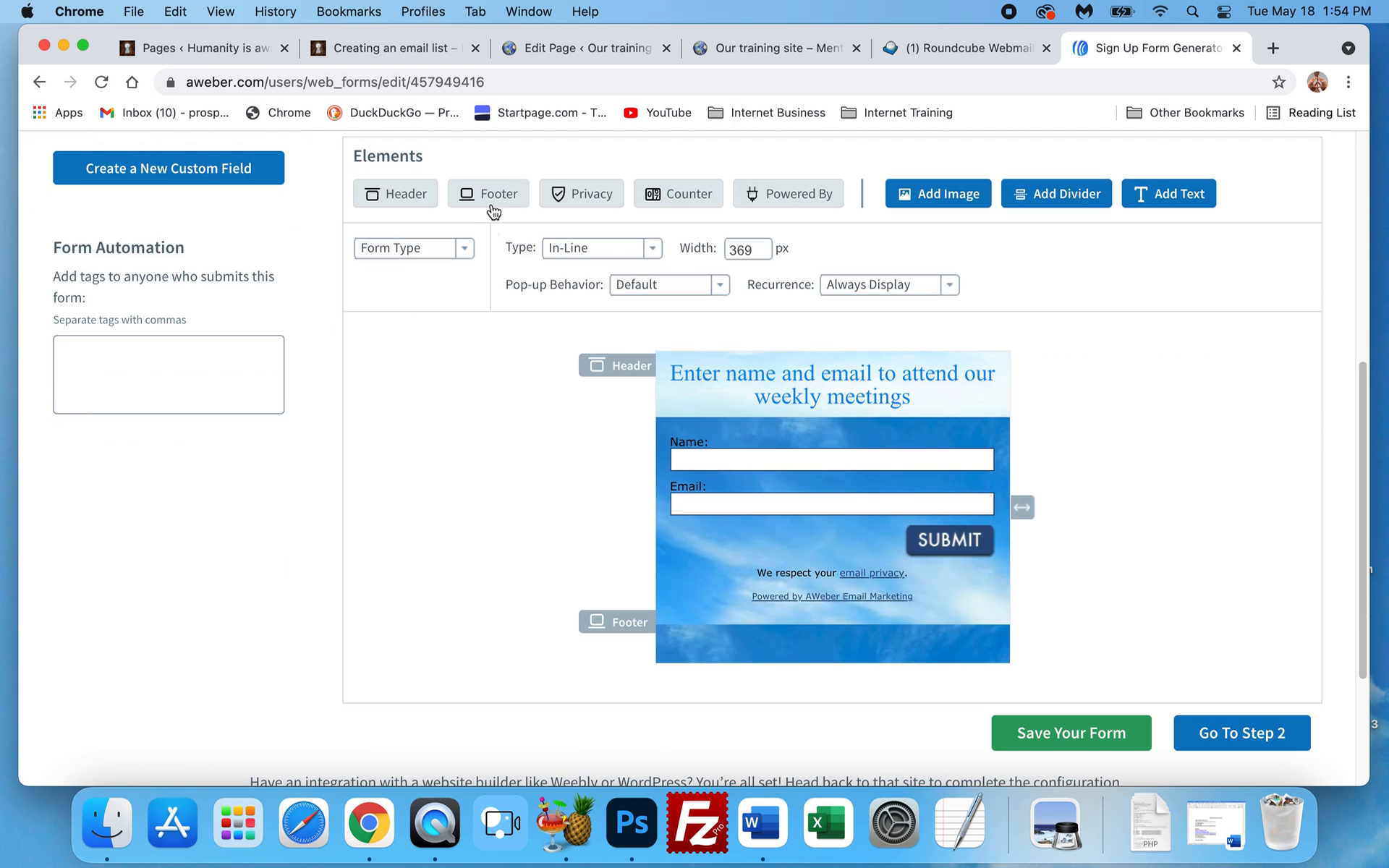
{"action": "left_click", "coordinate": [465, 249]}
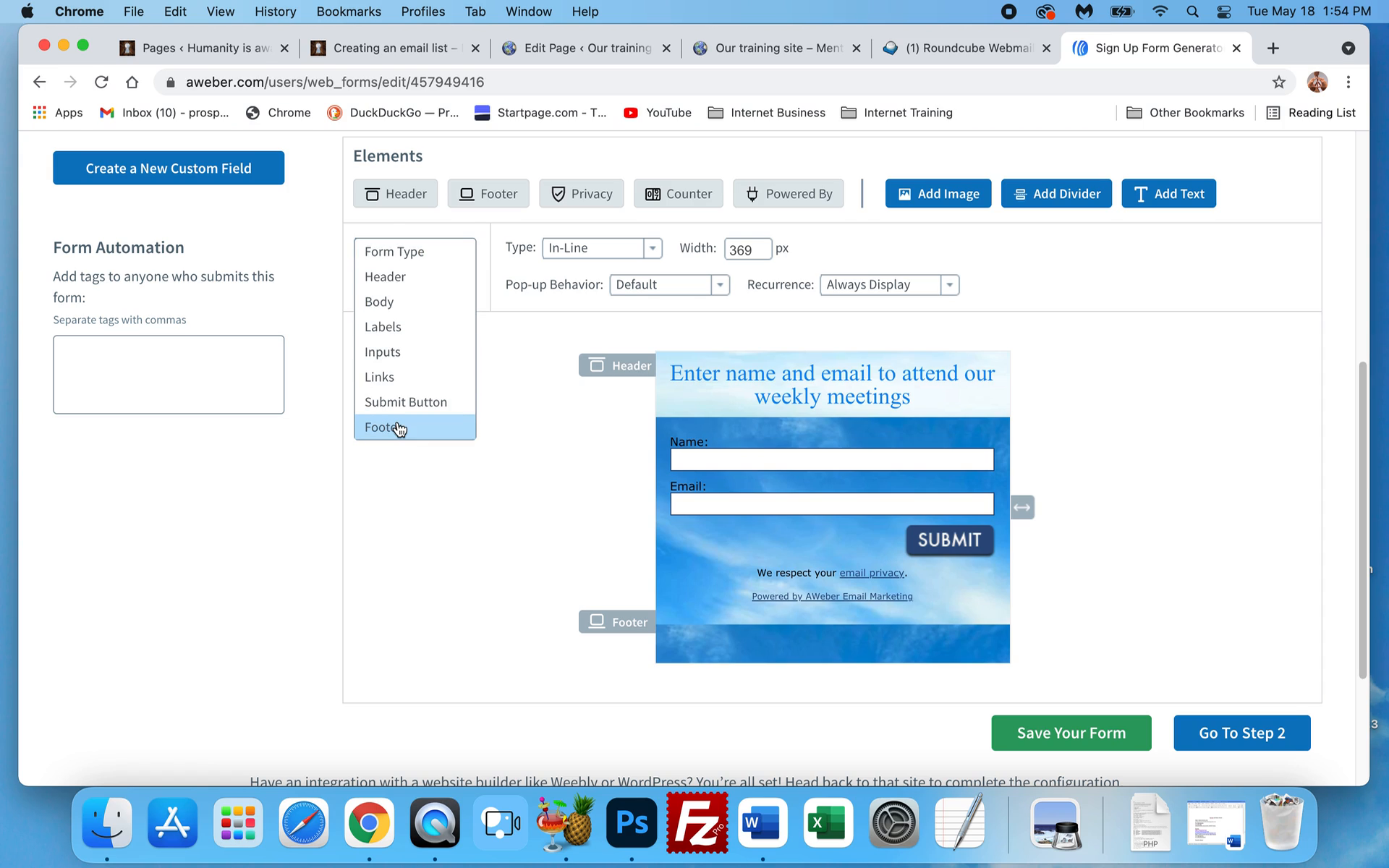
{"action": "left_click", "coordinate": [475, 239]}
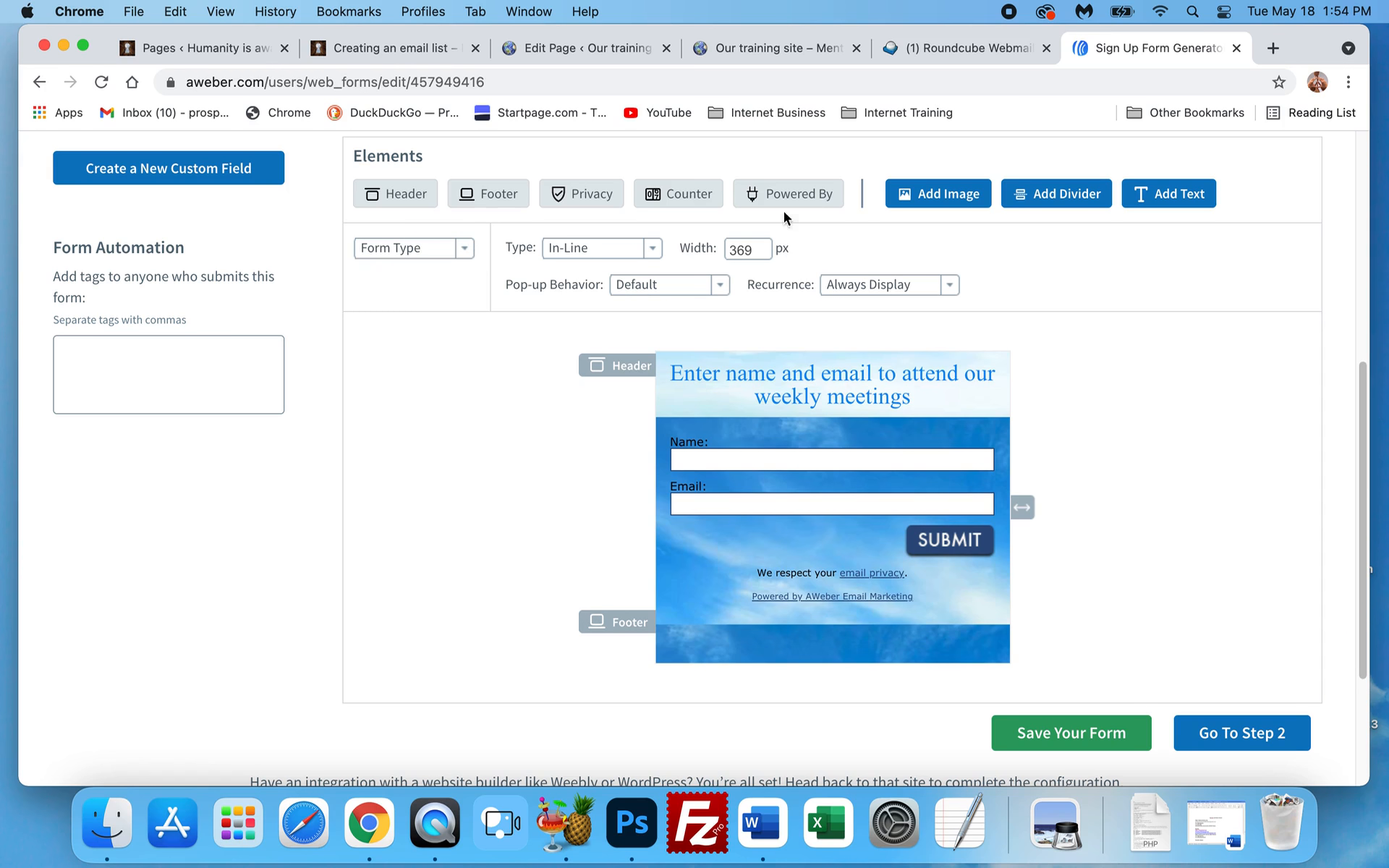
Review the Design step's template gallery, elements and form preview
{"action": "mouse_move", "coordinate": [902, 452]}
{"action": "scroll", "coordinate": [506, 539], "scroll_direction": "down", "scroll_amount": 1}
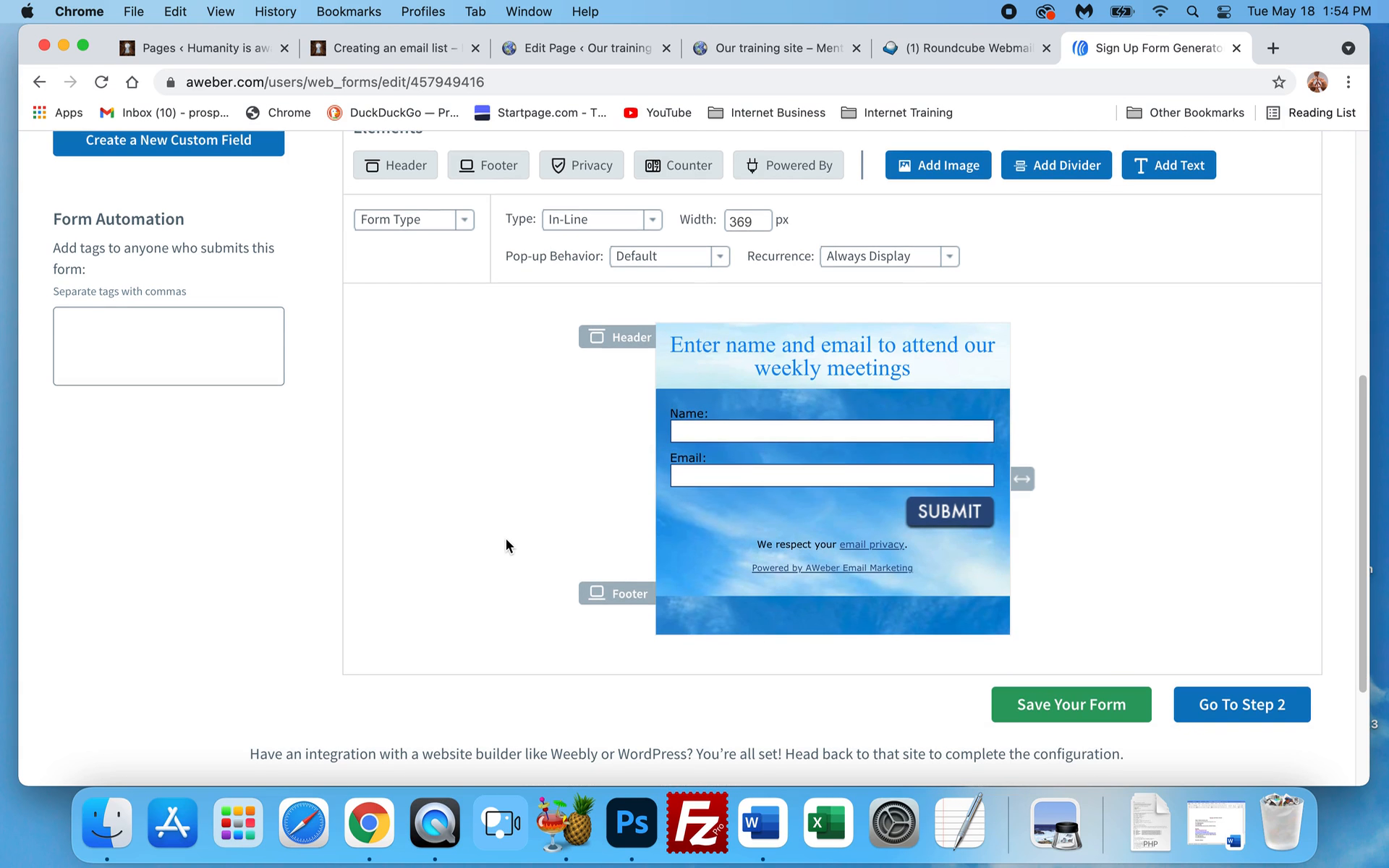
{"action": "scroll", "coordinate": [564, 515], "scroll_direction": "up", "scroll_amount": 5}
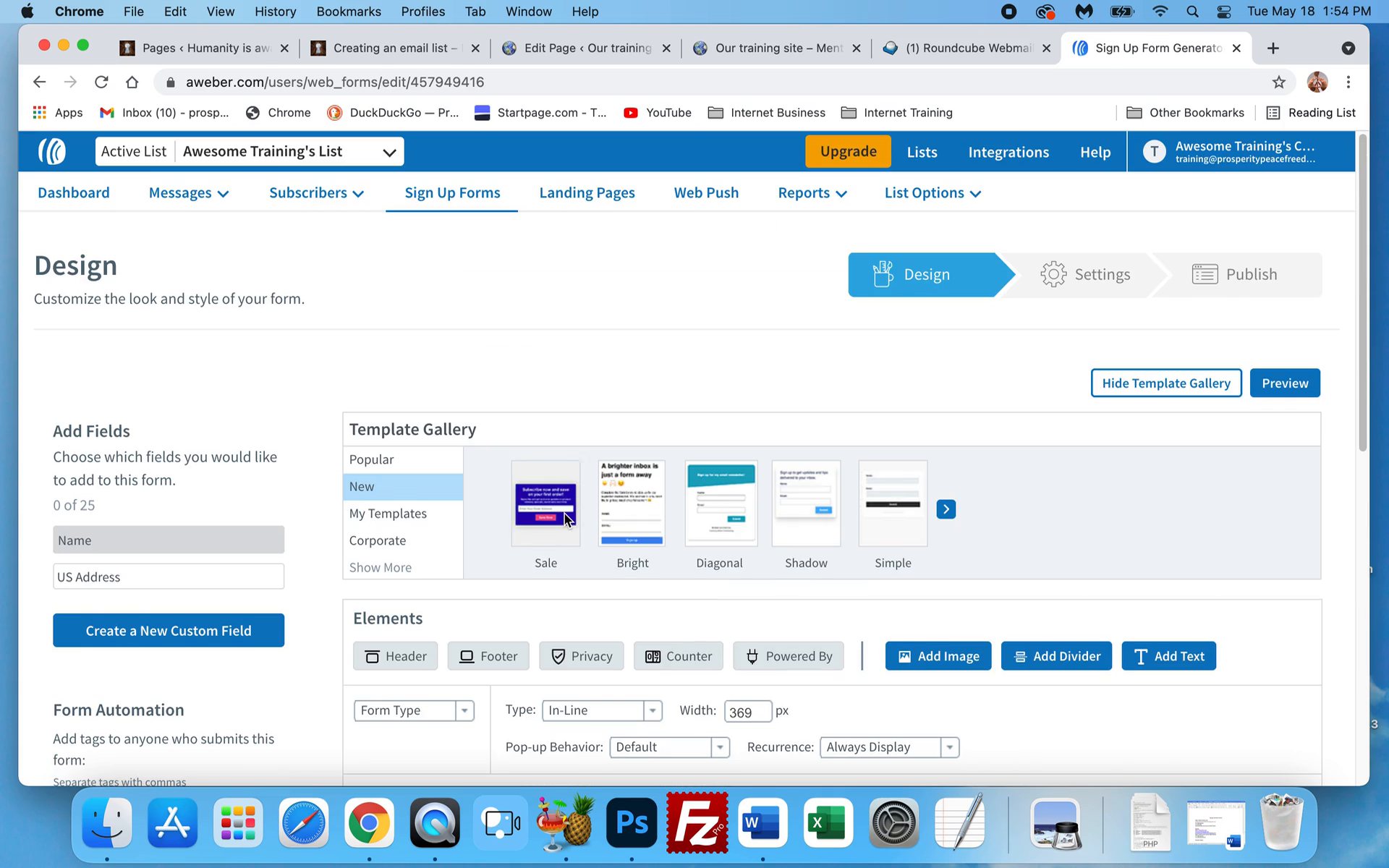
{"action": "scroll", "coordinate": [866, 513], "scroll_direction": "down", "scroll_amount": 5}
{"action": "scroll", "coordinate": [971, 438], "scroll_direction": "down", "scroll_amount": 5}
{"action": "scroll", "coordinate": [1020, 431], "scroll_direction": "up", "scroll_amount": 1}
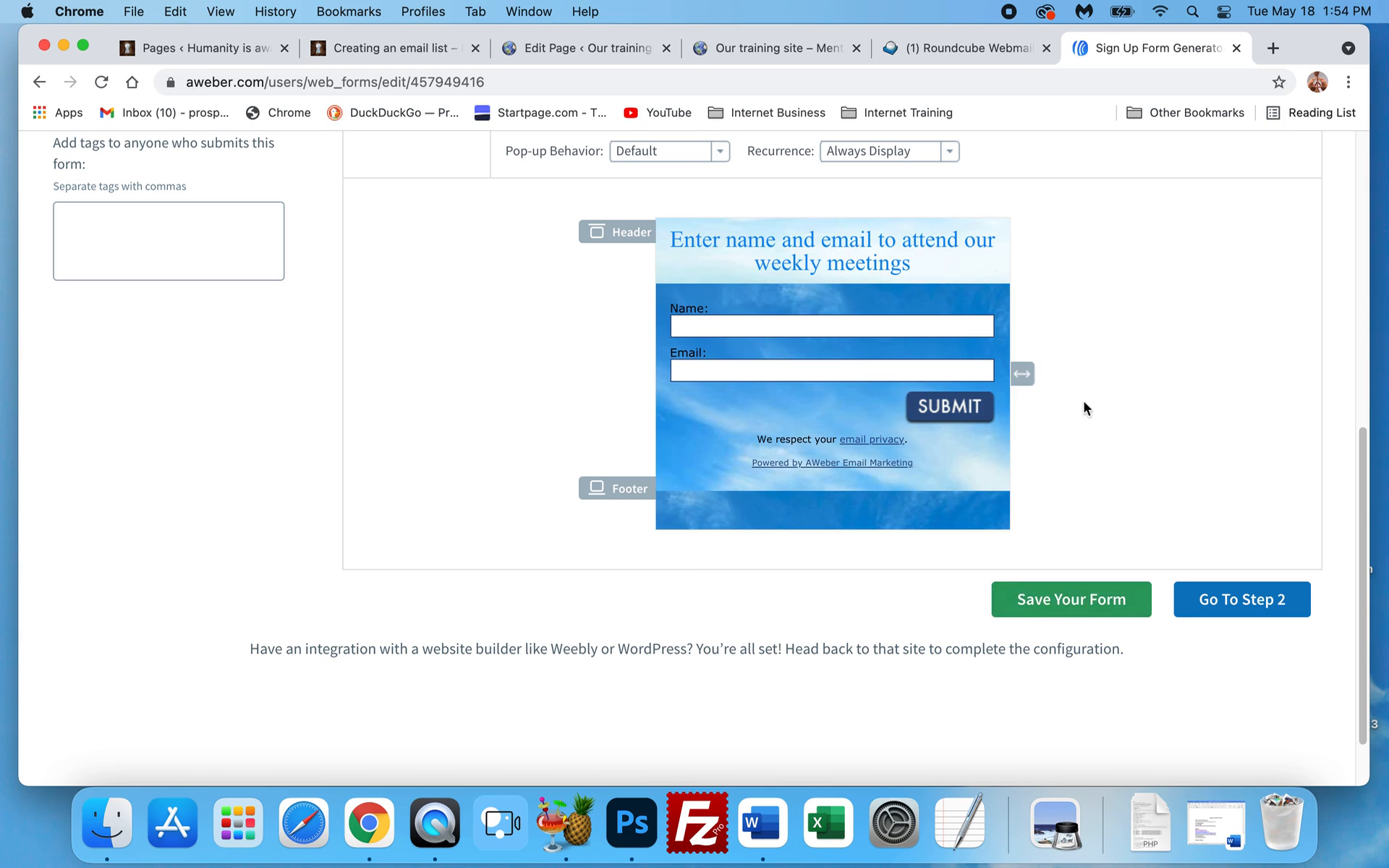
{"action": "scroll", "coordinate": [1083, 400], "scroll_direction": "up", "scroll_amount": 5}
{"action": "scroll", "coordinate": [1118, 487], "scroll_direction": "down", "scroll_amount": 6}
Go on to the form's Settings step and review the form name, Thank You Page and Already Subscribed Page settings
{"action": "left_click", "coordinate": [1227, 535]}
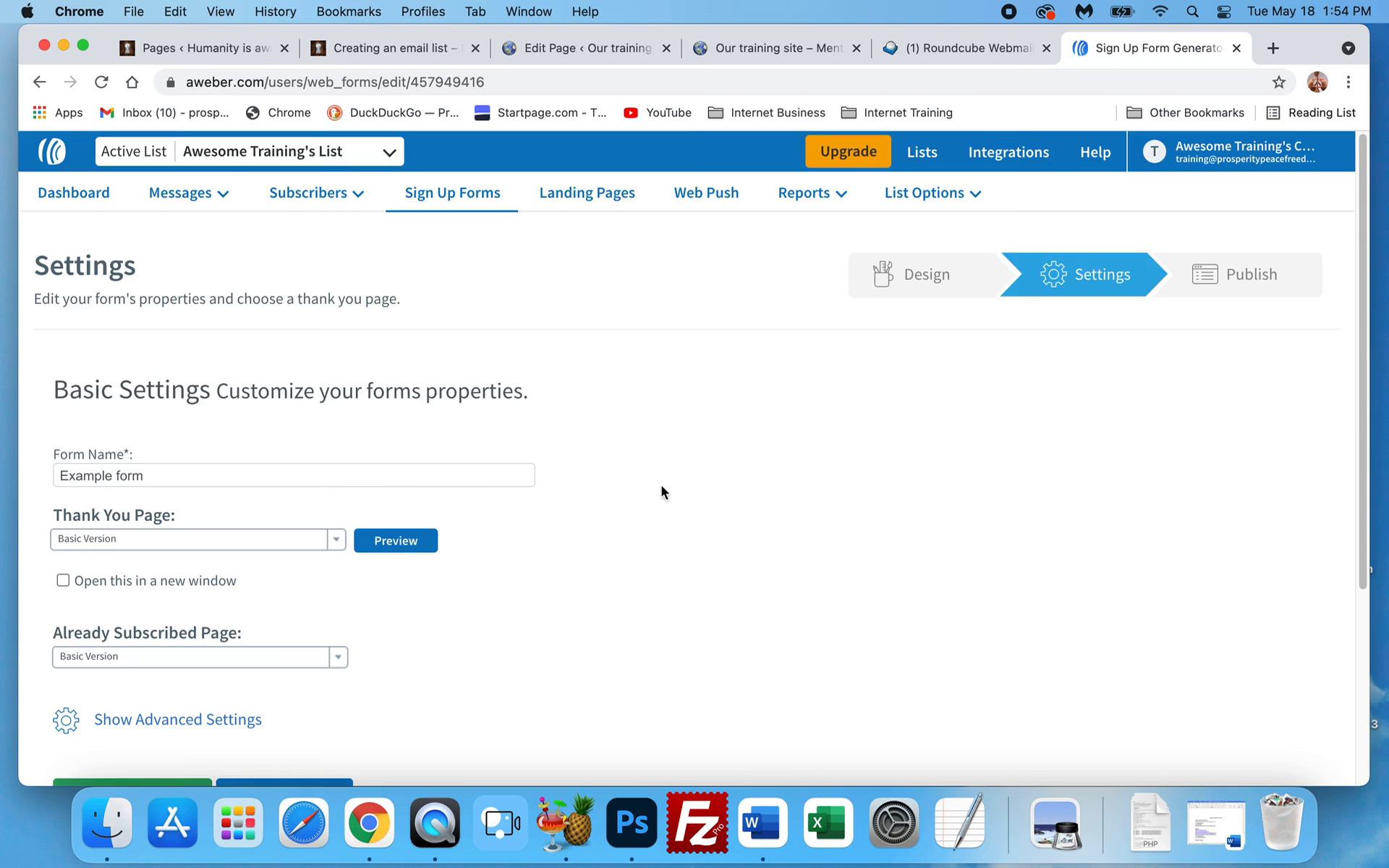
{"action": "left_click", "coordinate": [69, 479]}
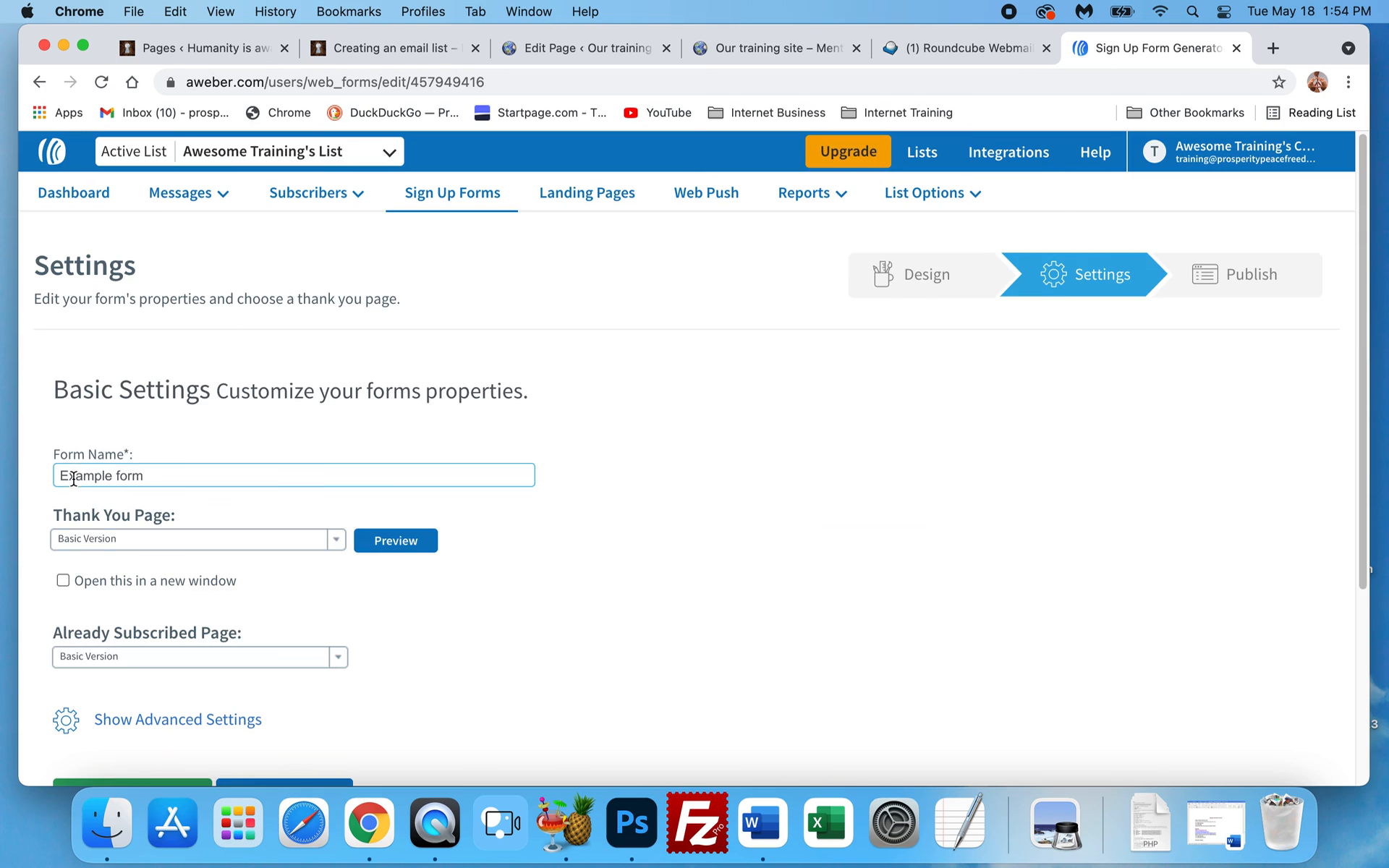
{"action": "scroll", "coordinate": [236, 470], "scroll_direction": "down", "scroll_amount": 2}
{"action": "left_click", "coordinate": [239, 464]}
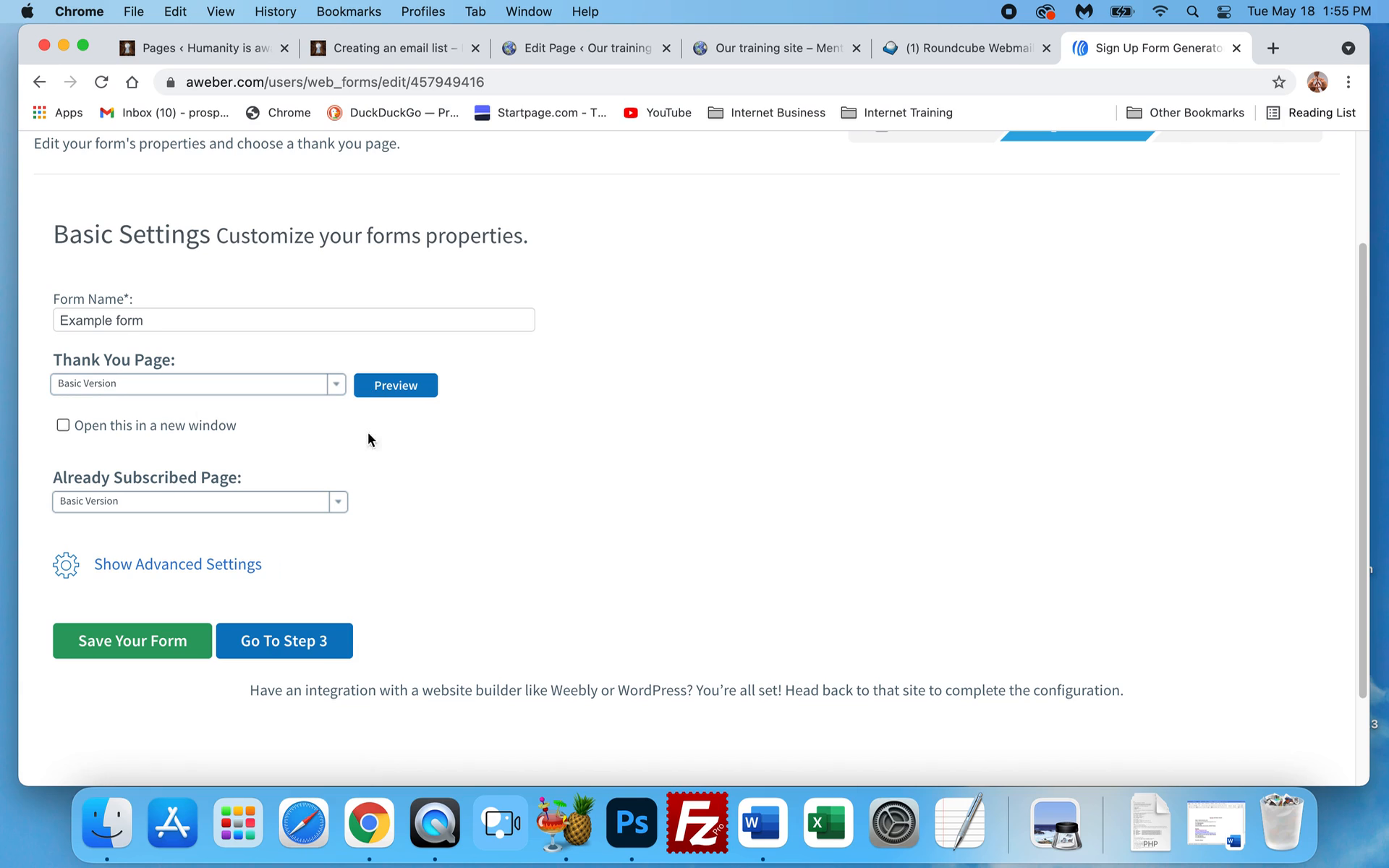
Go on to the Publish step, choose "I Will Install My Form", and select the whole Javascript snippet
{"action": "left_click", "coordinate": [306, 639]}
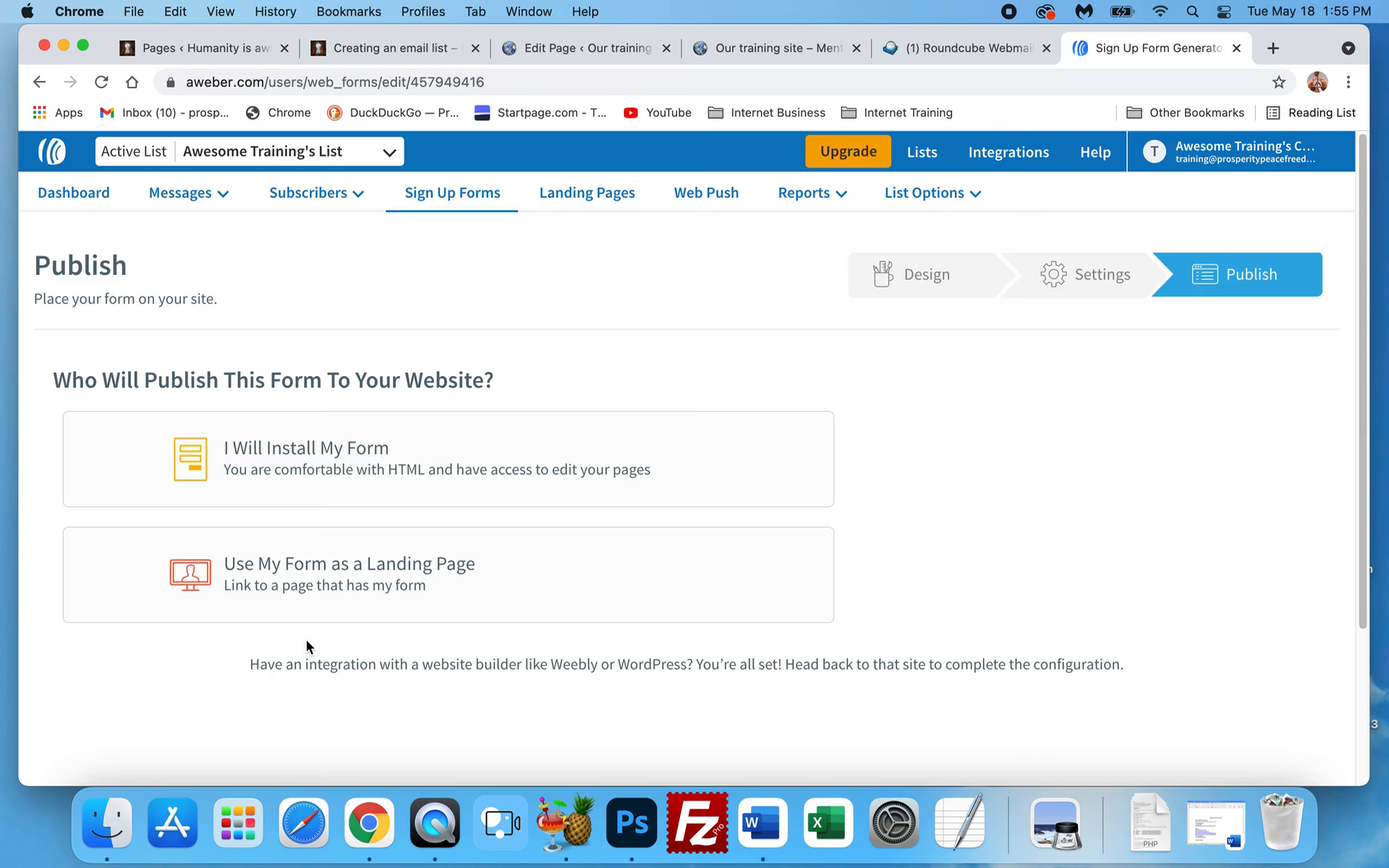
{"action": "left_click", "coordinate": [286, 456]}
{"action": "scroll", "coordinate": [278, 463], "scroll_direction": "down", "scroll_amount": 5}
{"action": "left_click", "coordinate": [223, 442]}
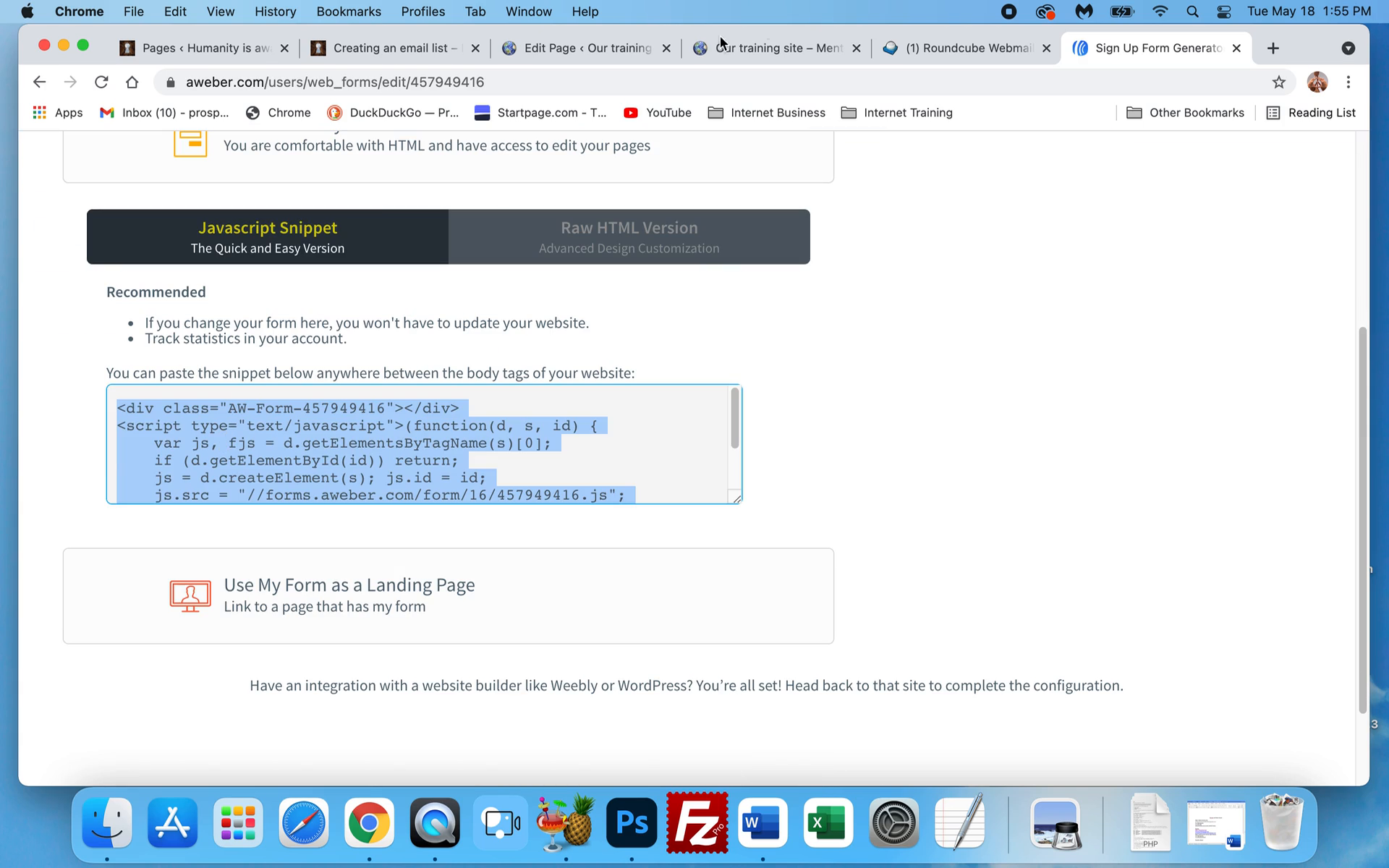
Locate the sign up form's code block in the 1/3 column of the WordPress home page editor, and view the form on the live page
{"action": "left_click", "coordinate": [560, 47]}
{"action": "scroll", "coordinate": [803, 507], "scroll_direction": "down", "scroll_amount": 10}
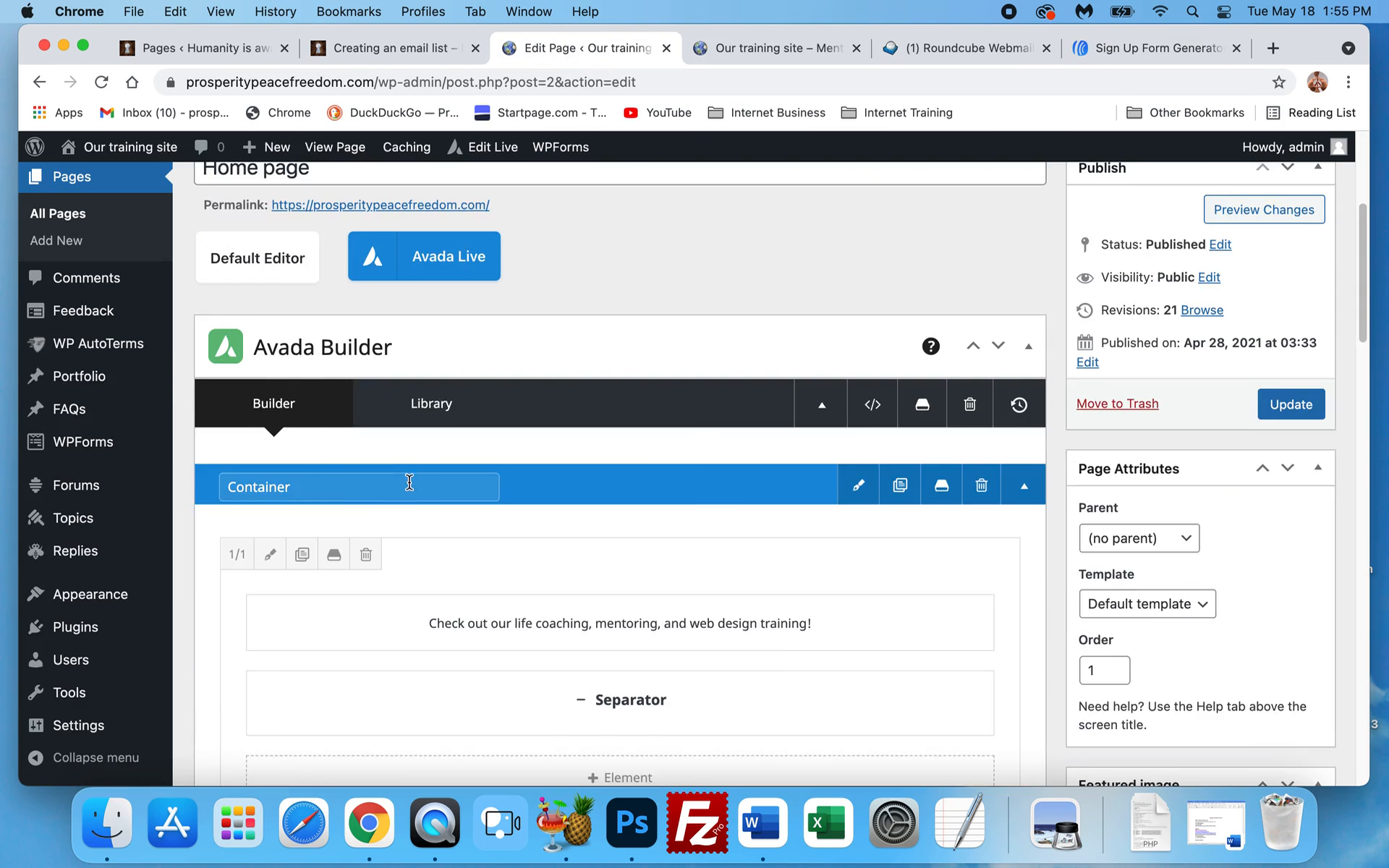
{"action": "mouse_move", "coordinate": [850, 428]}
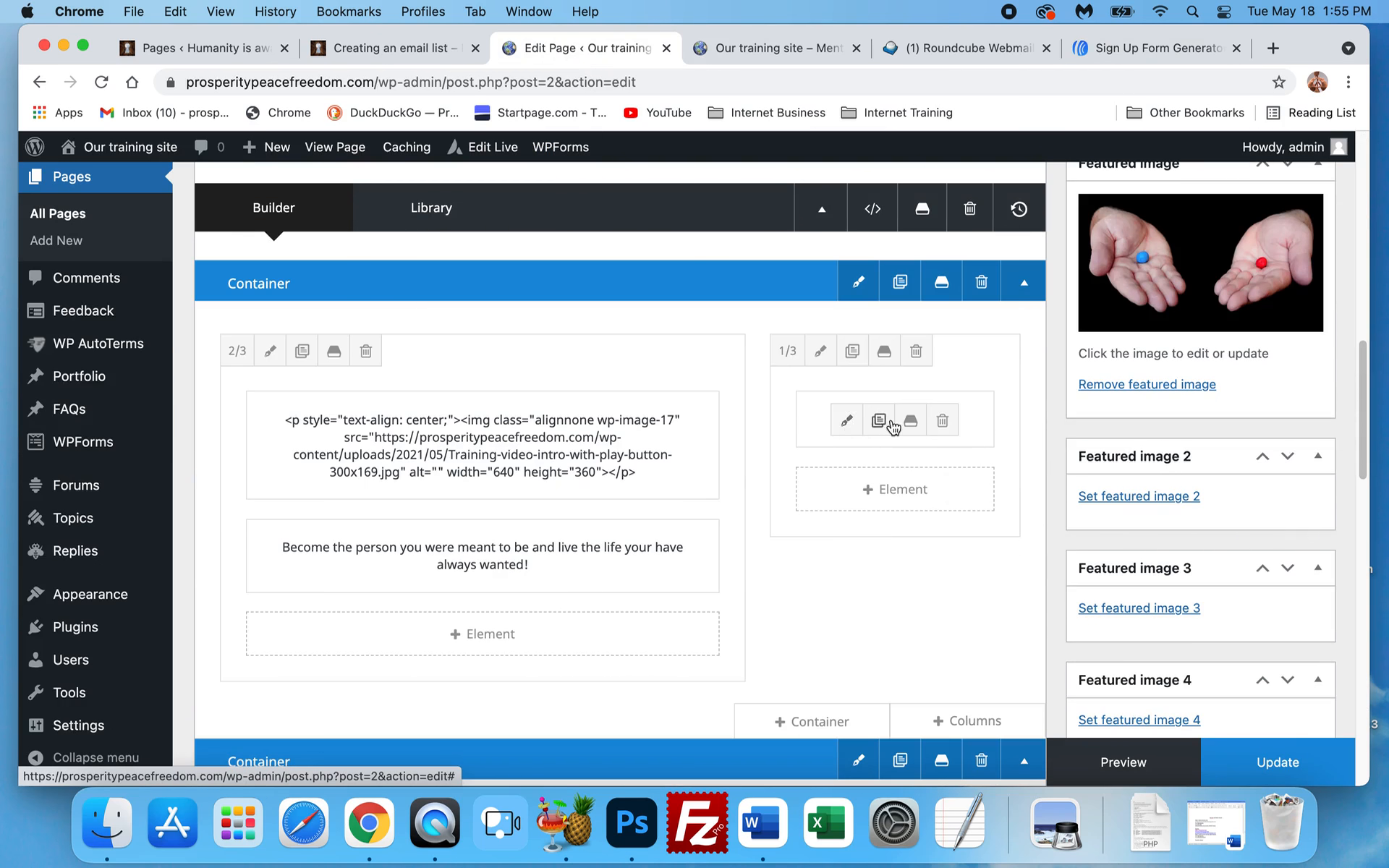
{"action": "left_click", "coordinate": [766, 48]}
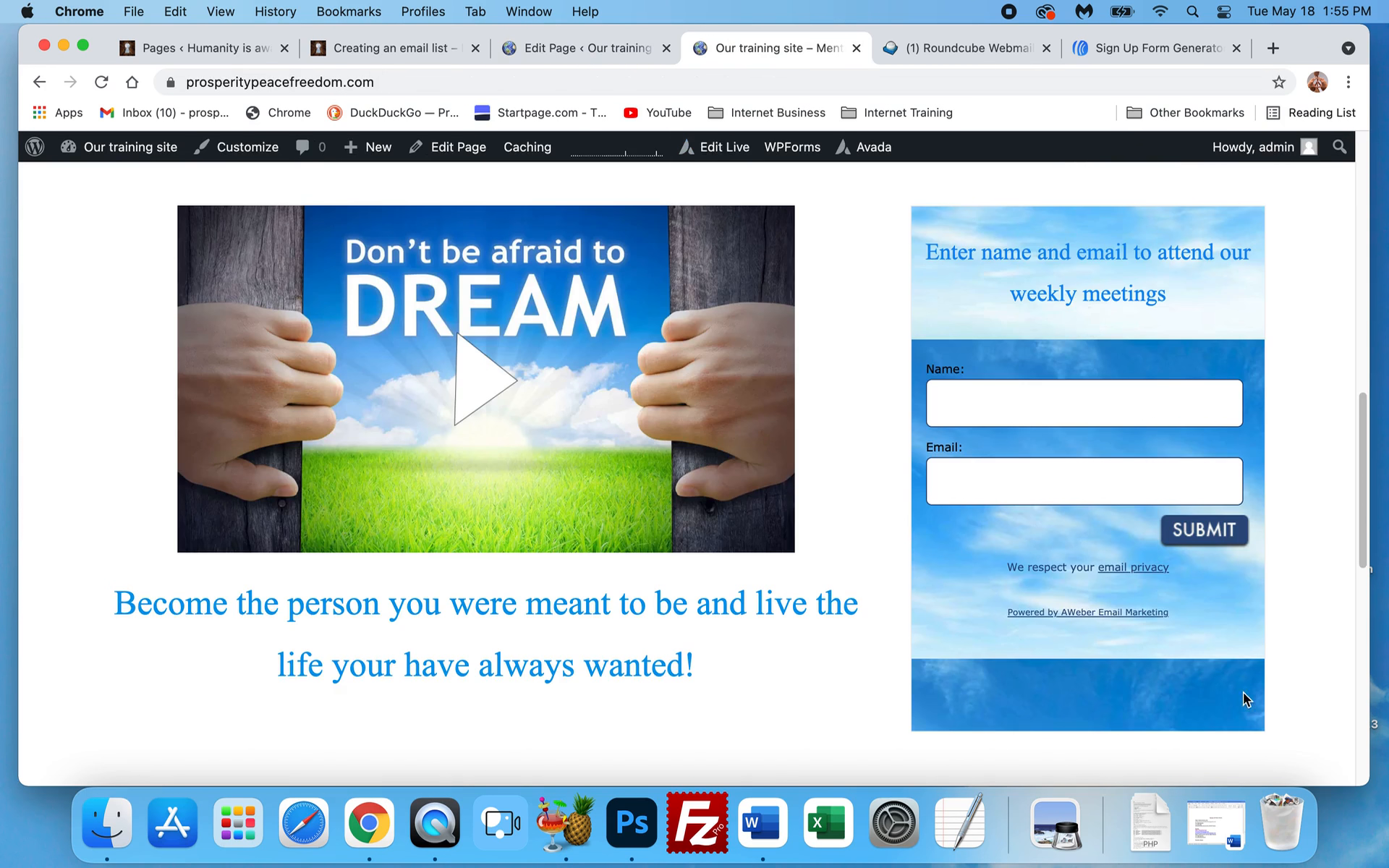